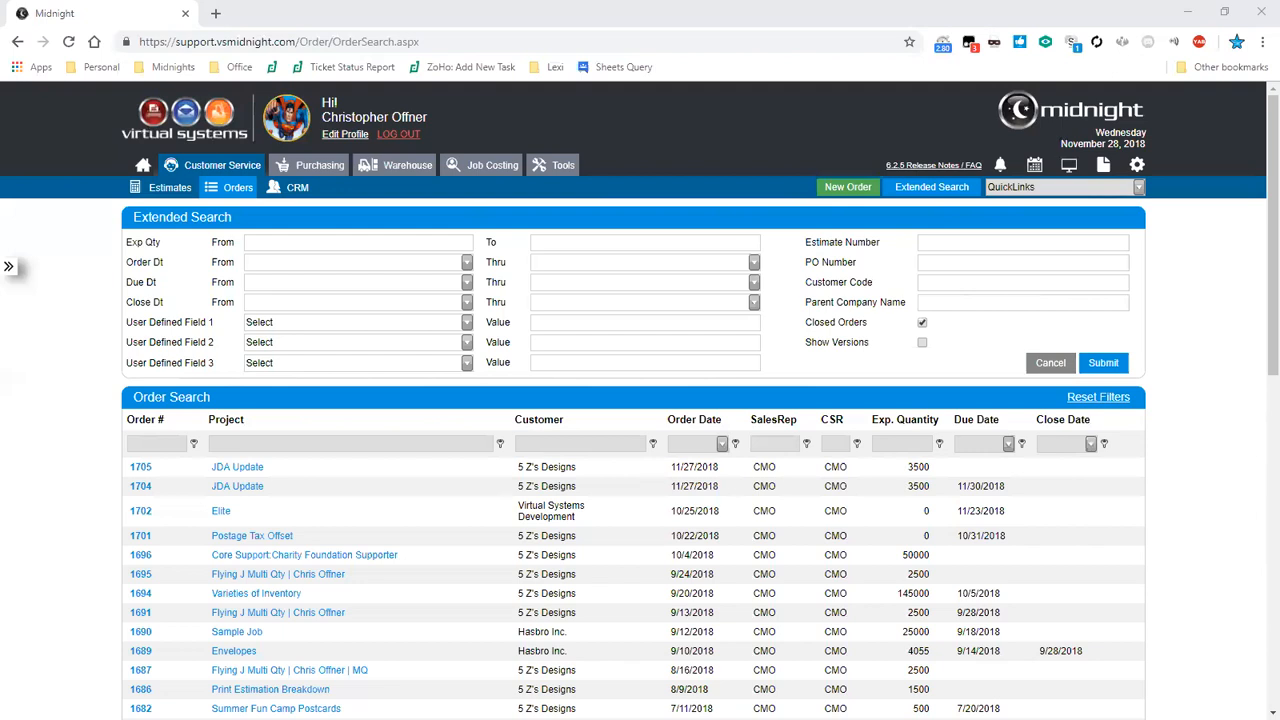
- Open the Job Progress list under Estimate/Order in the list maintenance settings
click(1138, 167)
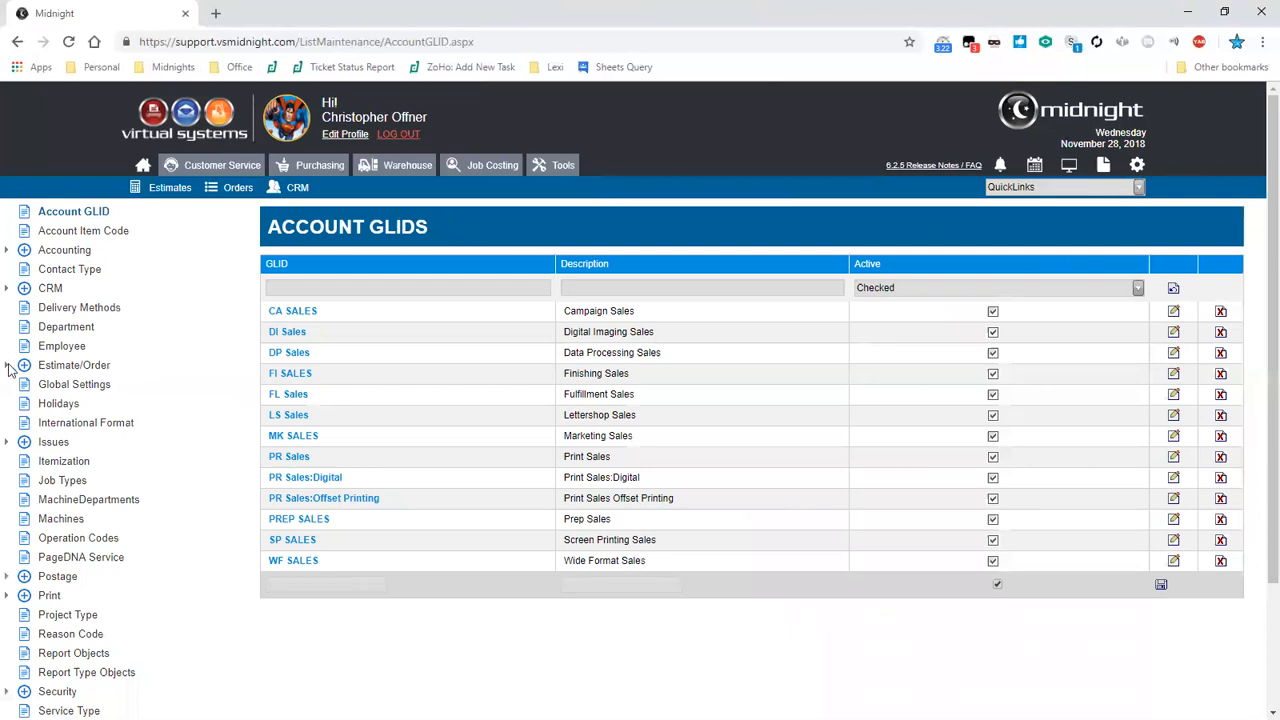
click(74, 365)
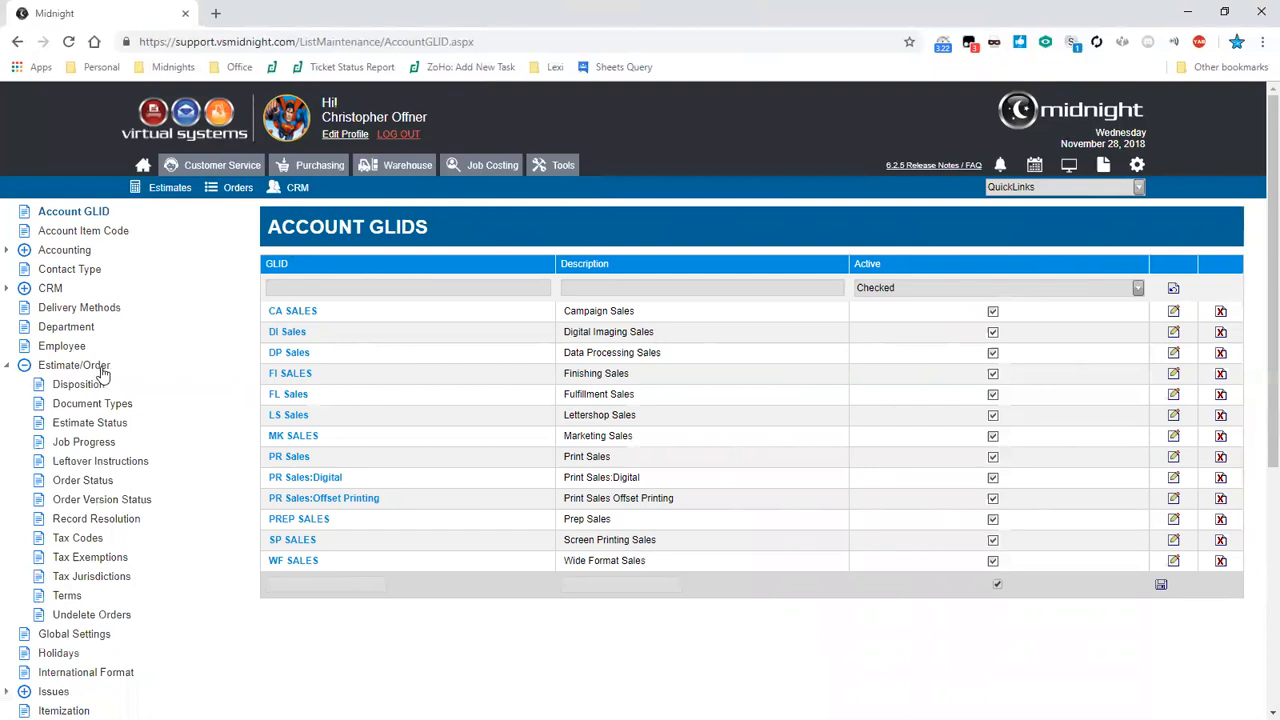
click(108, 447)
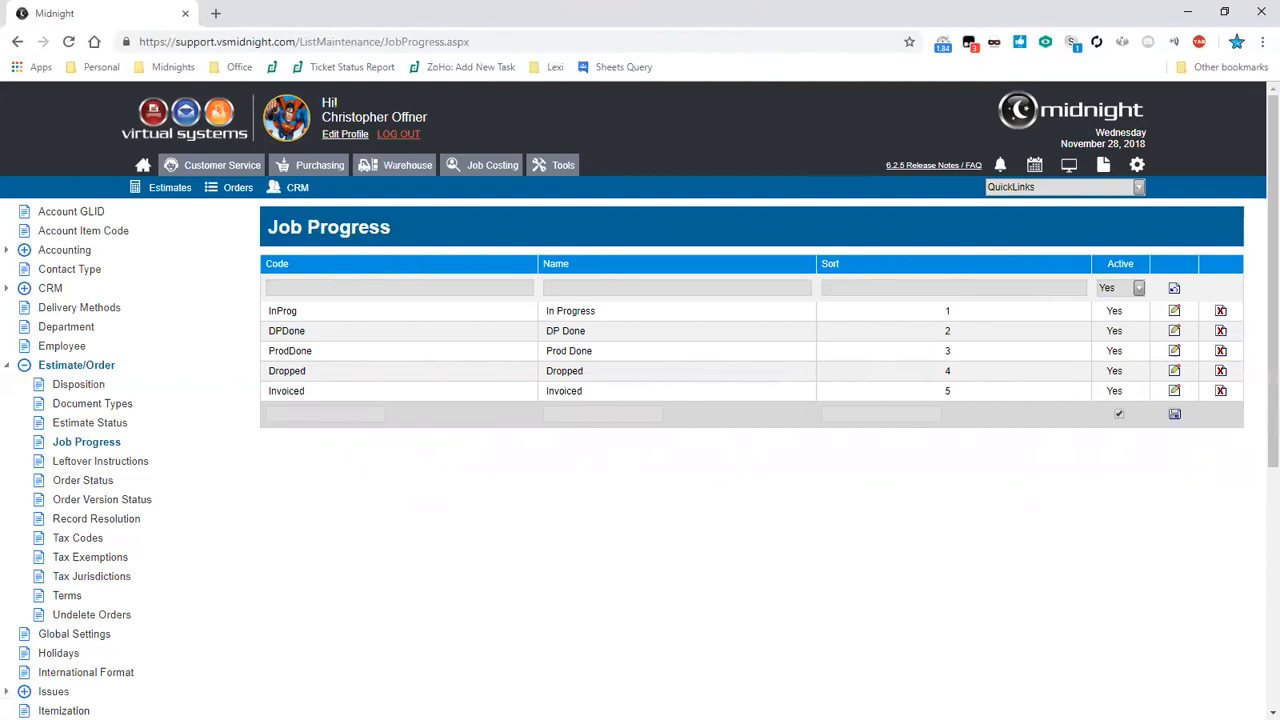
- Rename the ProdDone job progress entry's name to Production Done and save it
click(954, 316)
drag(1176, 316, 1178, 388)
click(1175, 352)
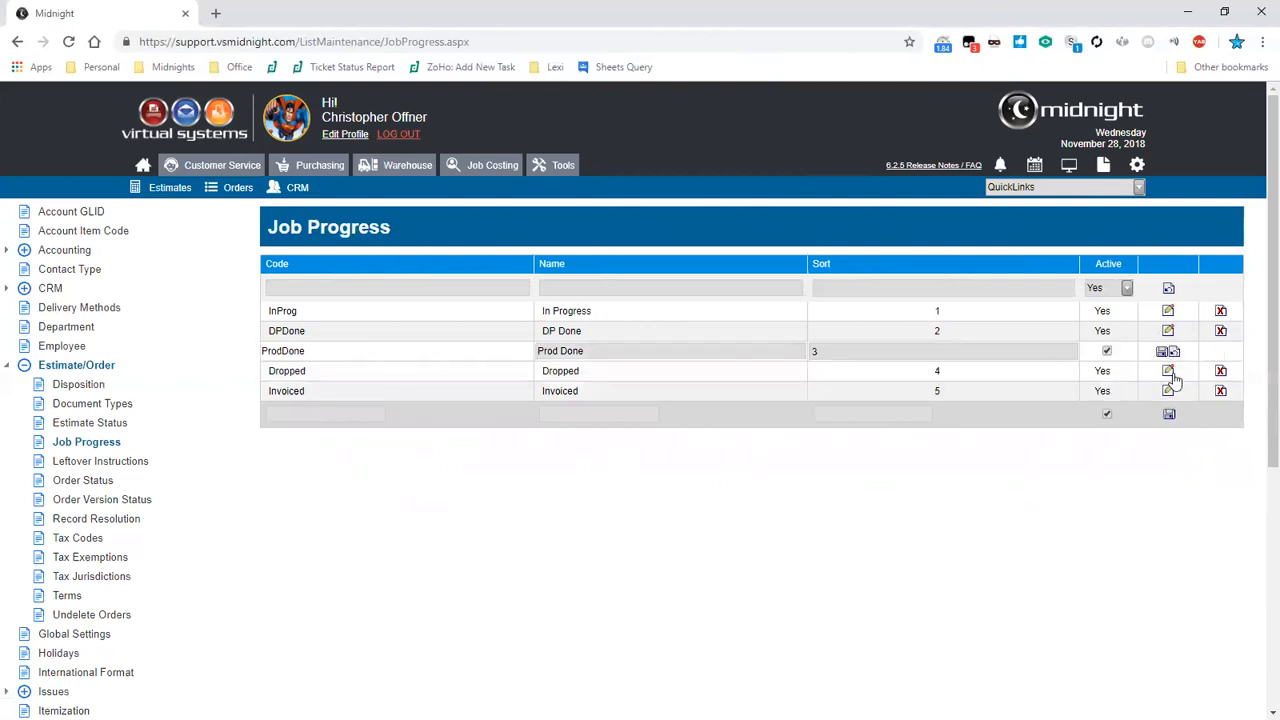
click(563, 351)
text(uction)
click(1161, 352)
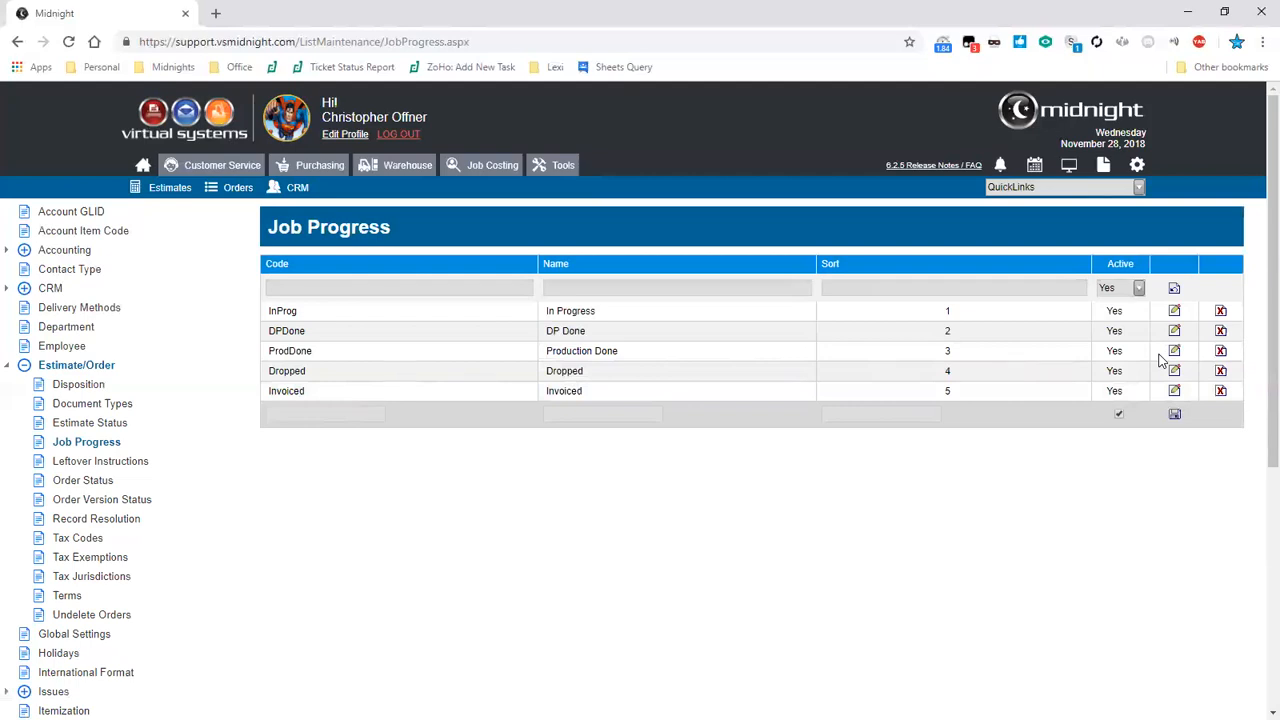
- Deactivate the Production Done entry and filter the list to show inactive entries
click(1174, 352)
click(1108, 352)
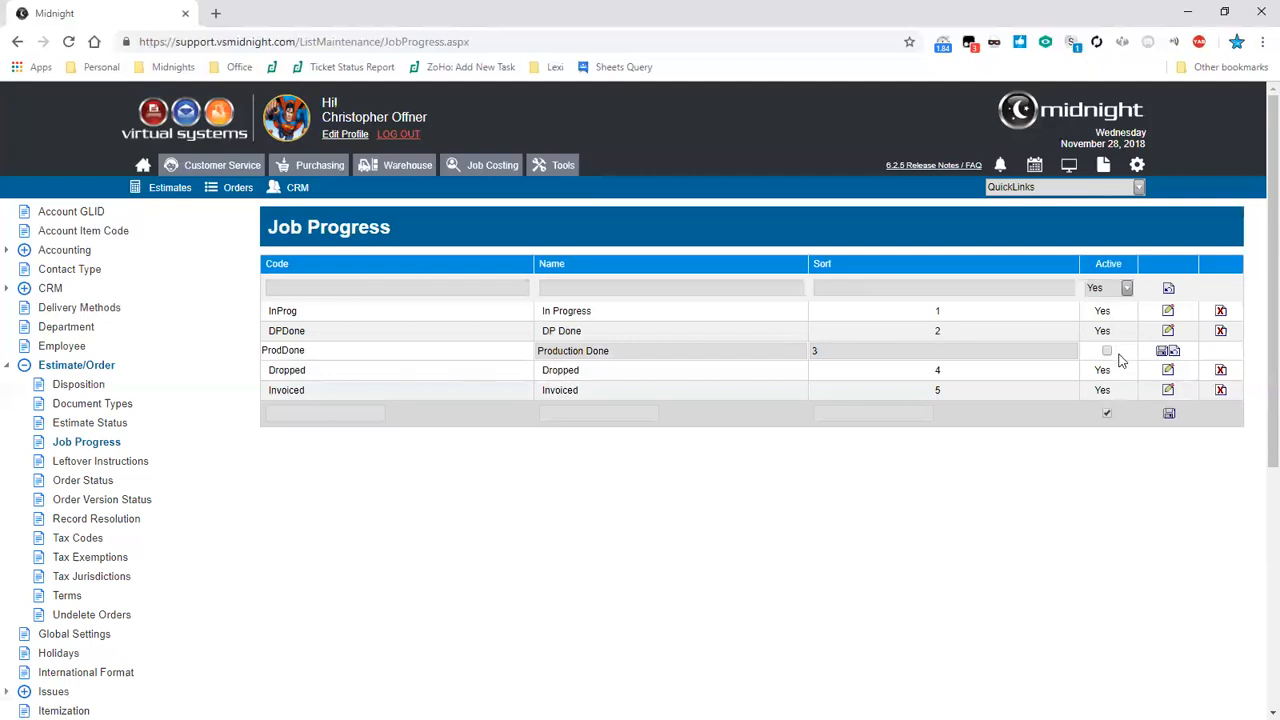
click(1162, 351)
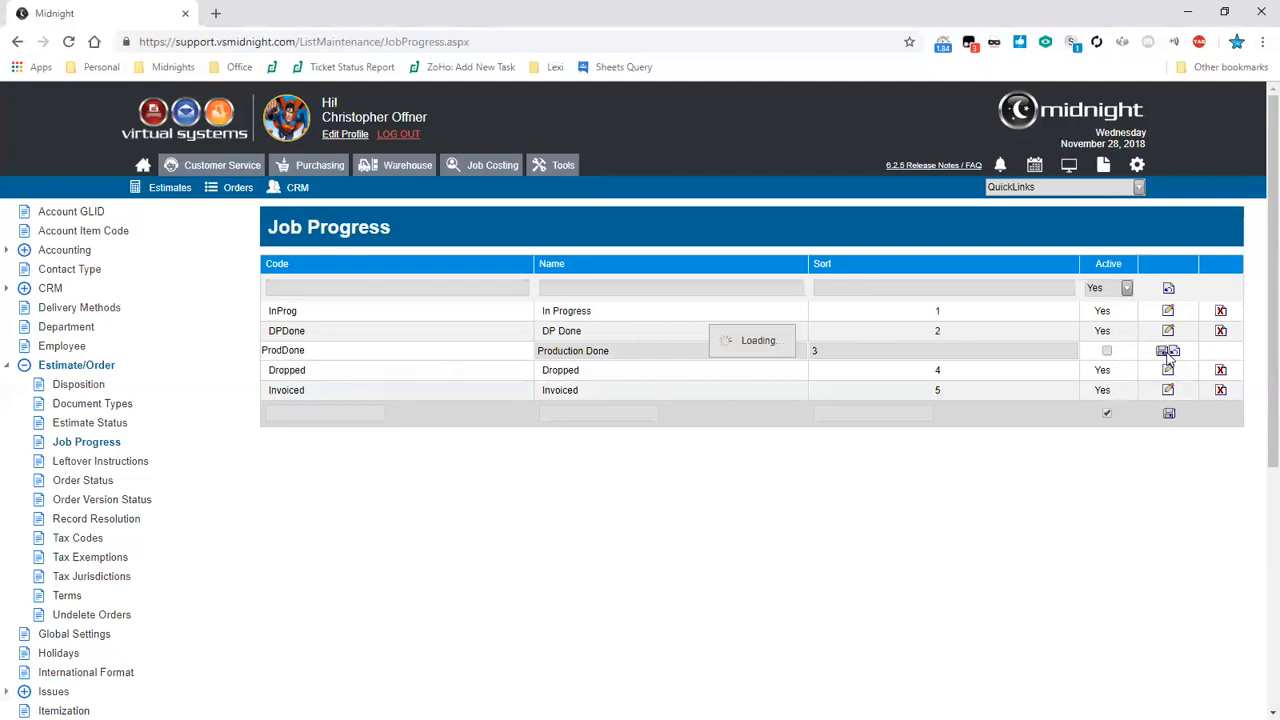
click(1140, 290)
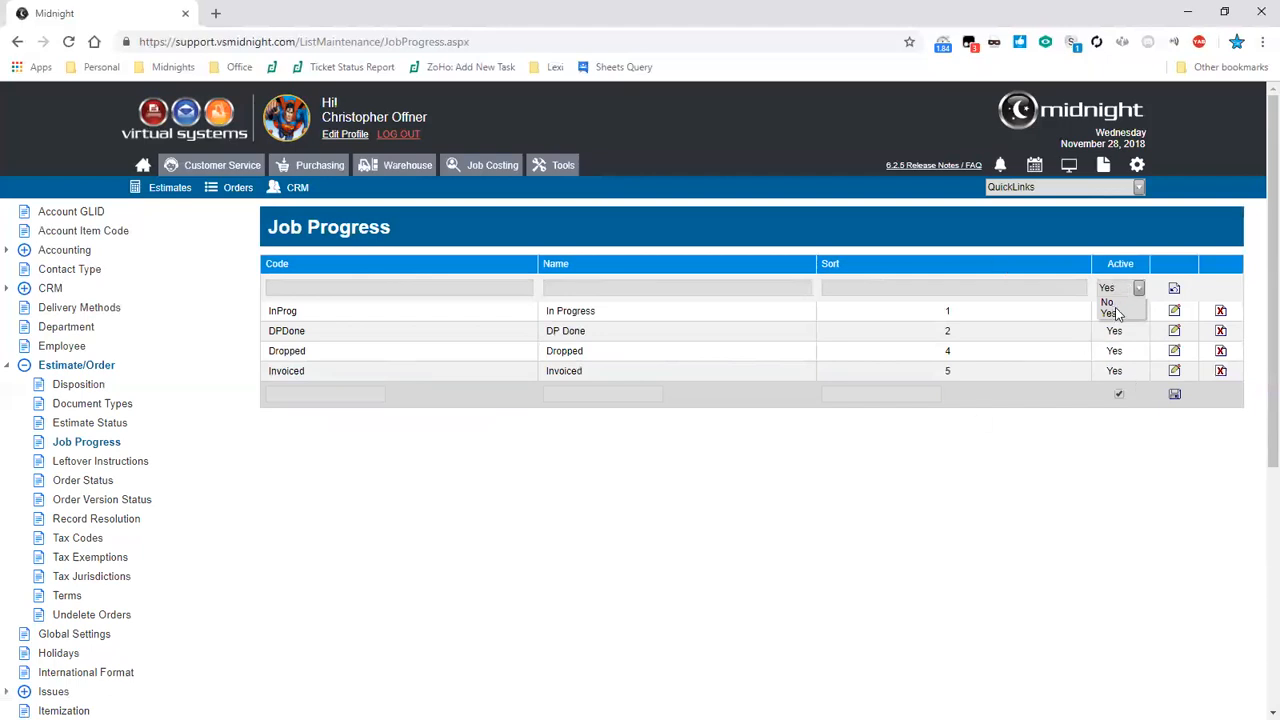
click(1110, 303)
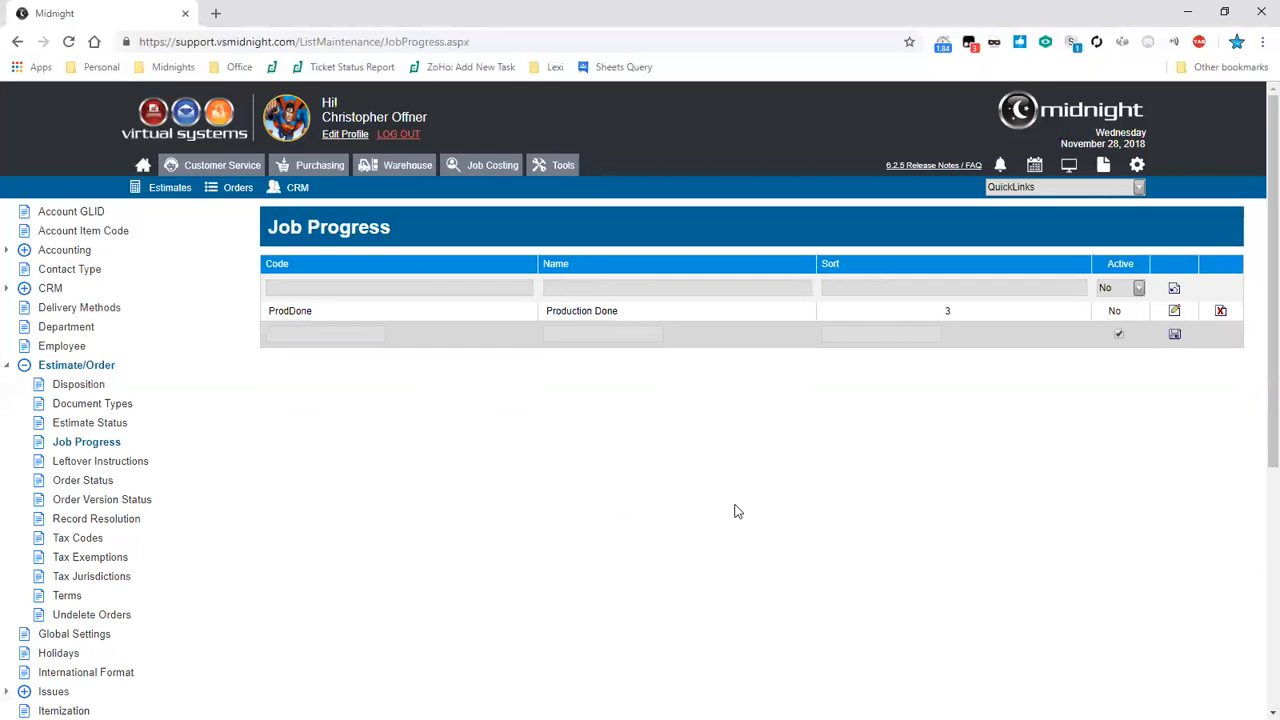
- Reactivate the Production Done entry and filter the list back to active entries
click(1174, 311)
click(1121, 311)
click(1178, 311)
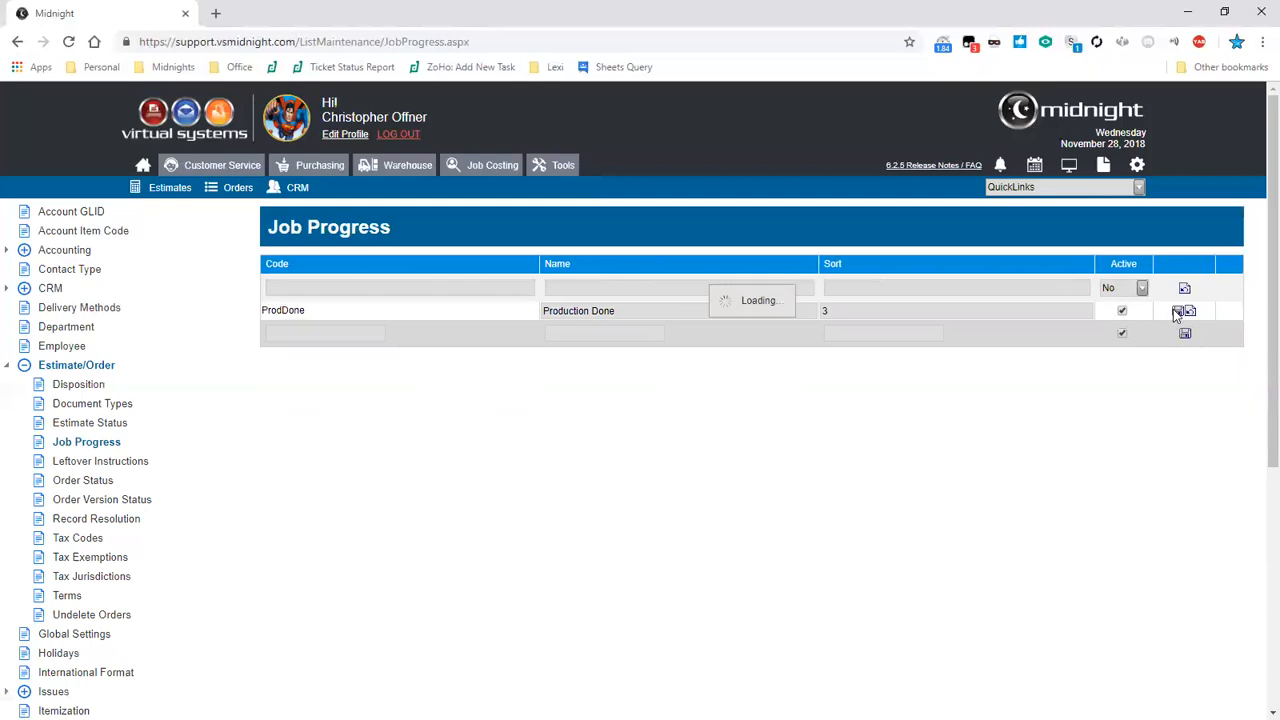
click(1133, 318)
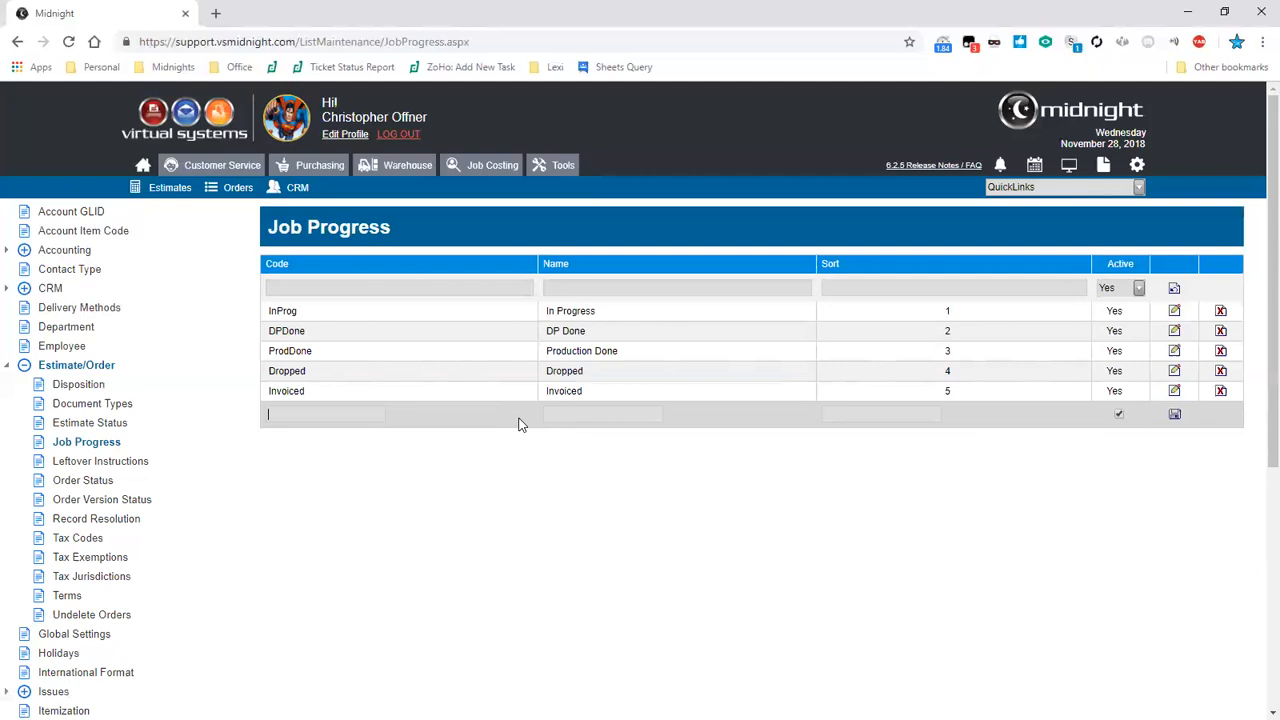
- Add a new job progress entry with code Complete, name Job Completed and sort order 6
text(Complete)
key(Tab)
text(Job Completed)
text(5)
key(BackSpace)
text(6)
click(1175, 416)
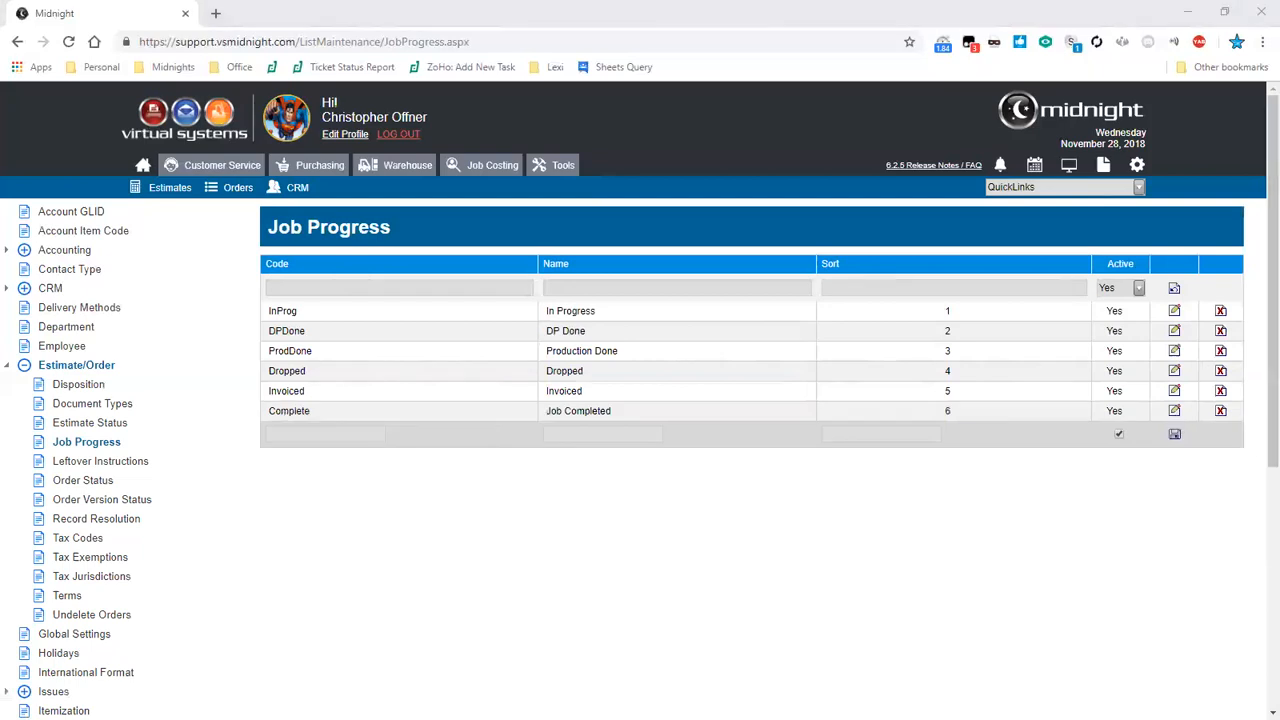
- Filter the job progress list by names containing "in", then clear the name filter
click(1082, 311)
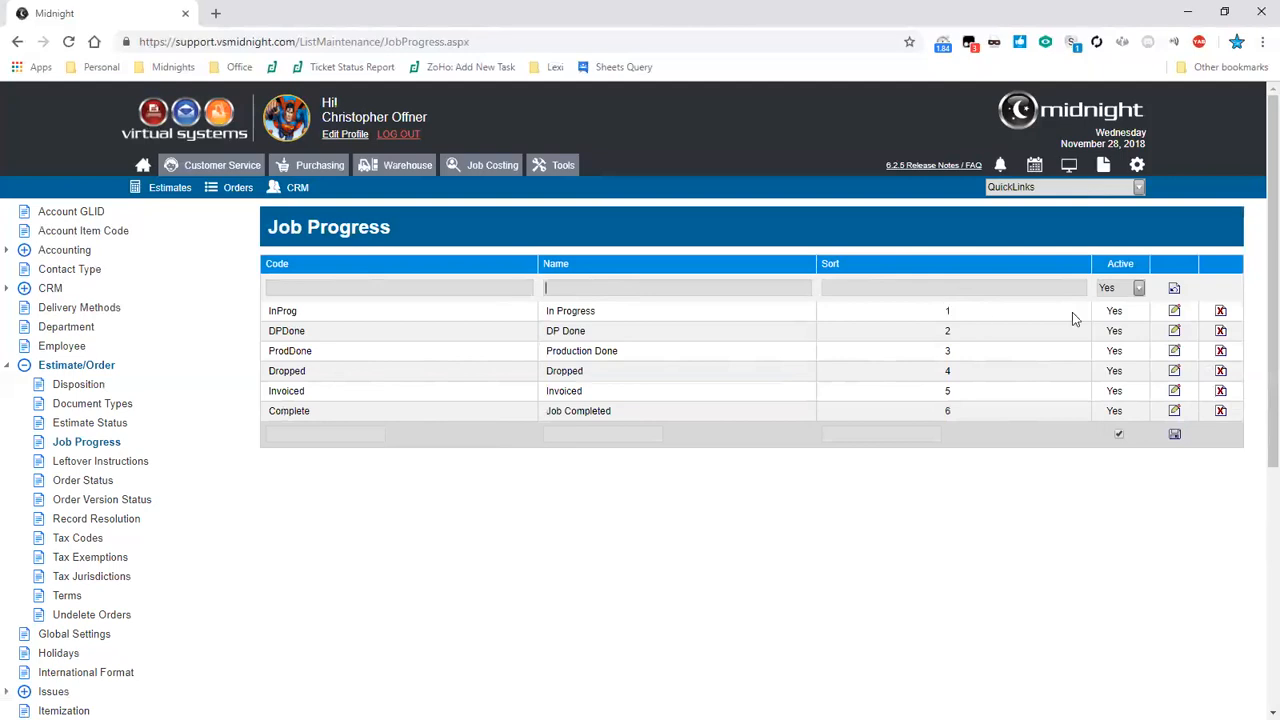
click(1138, 288)
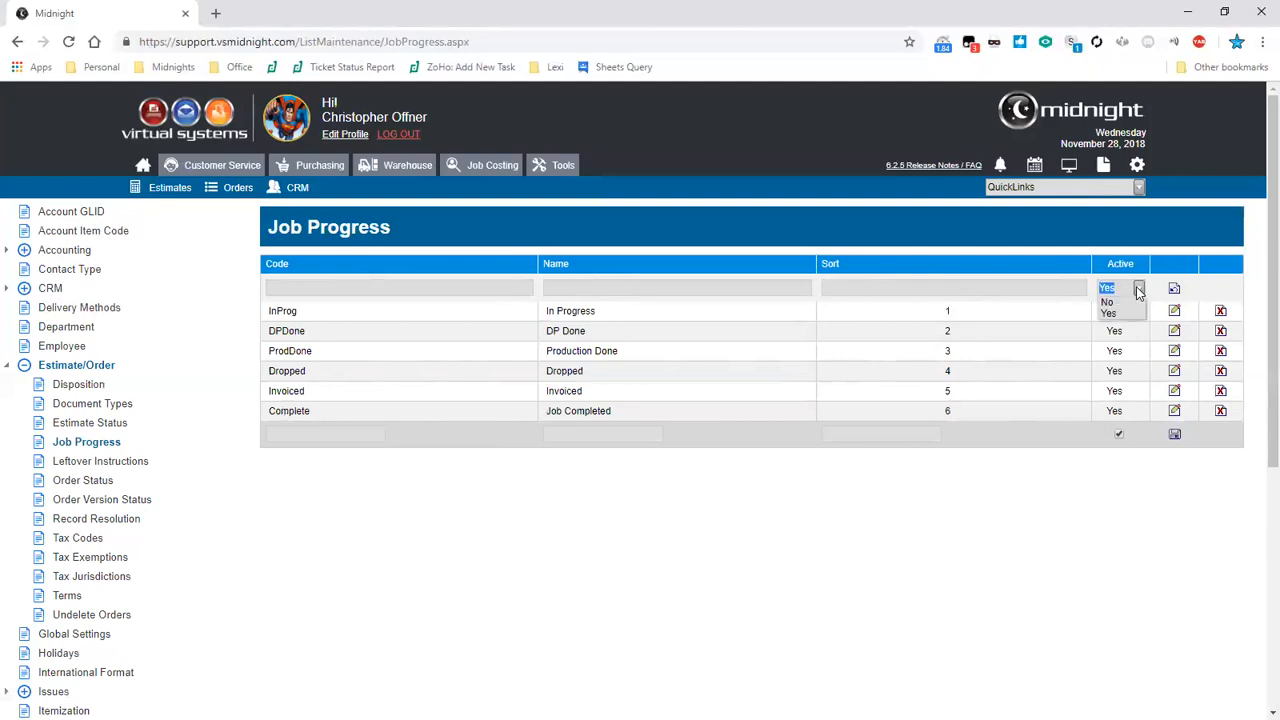
click(1138, 290)
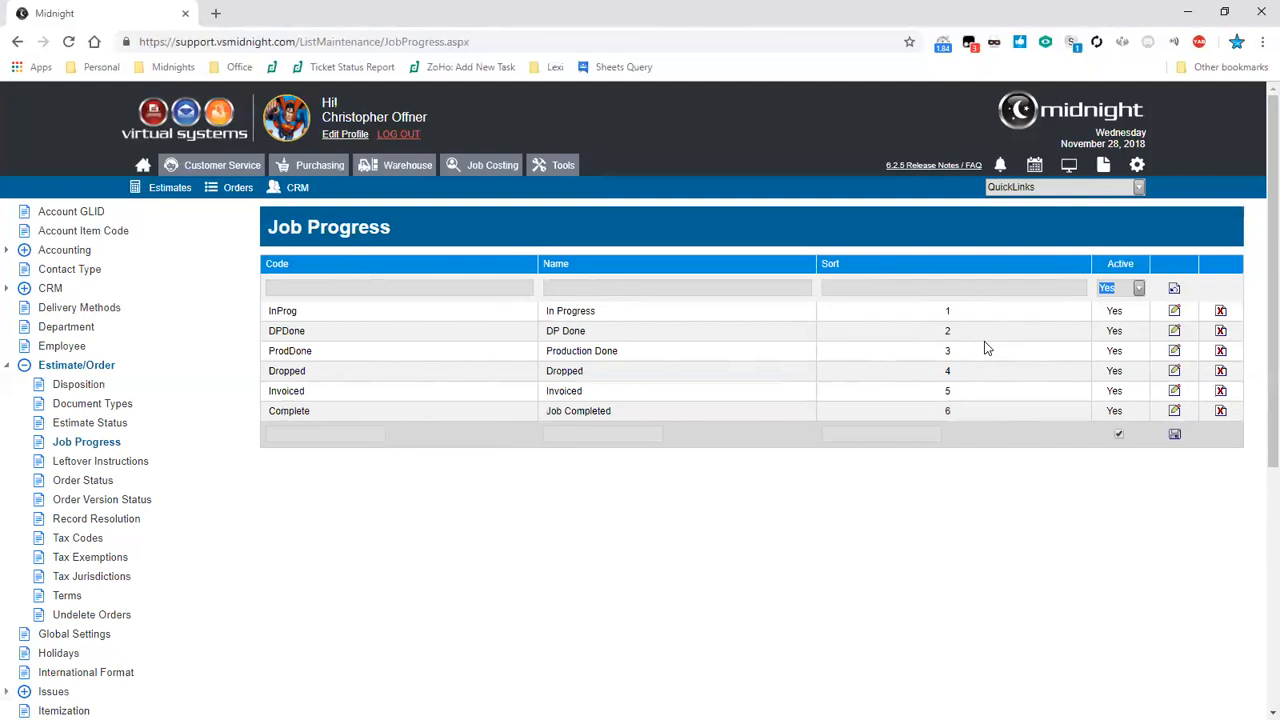
click(569, 287)
text(in)
key(Tab)
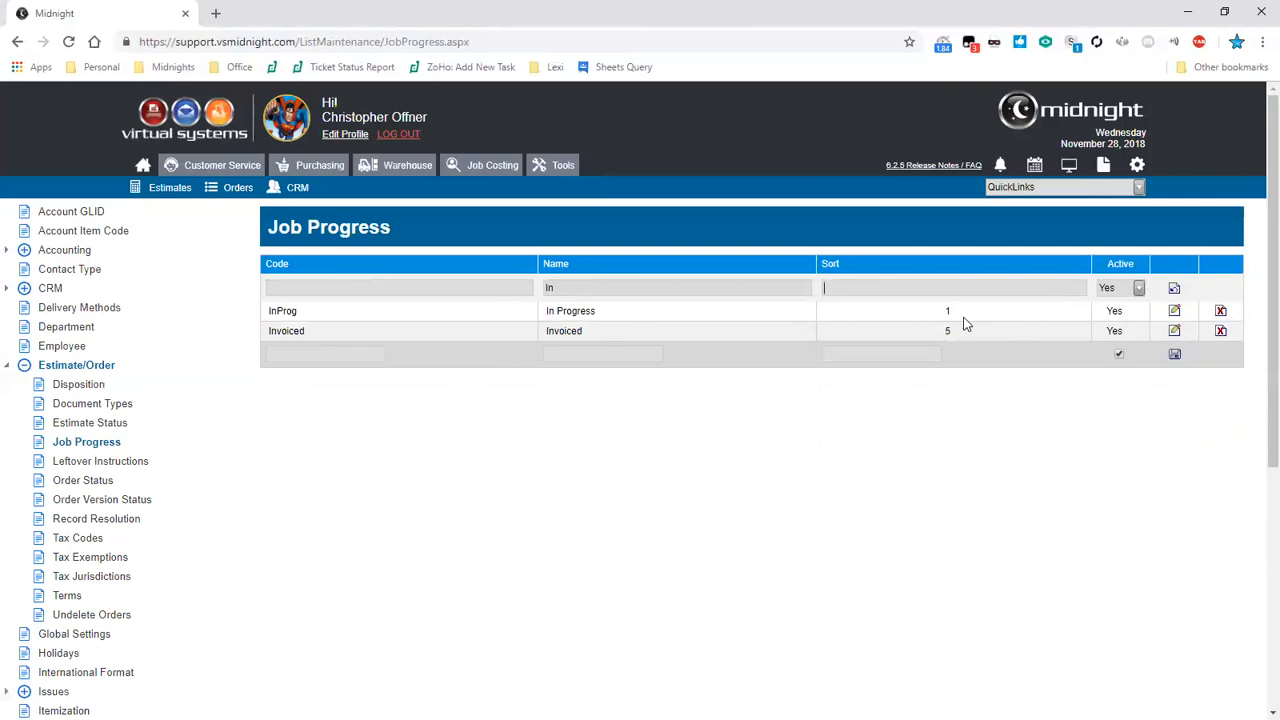
key(BackSpace)
key(Tab)
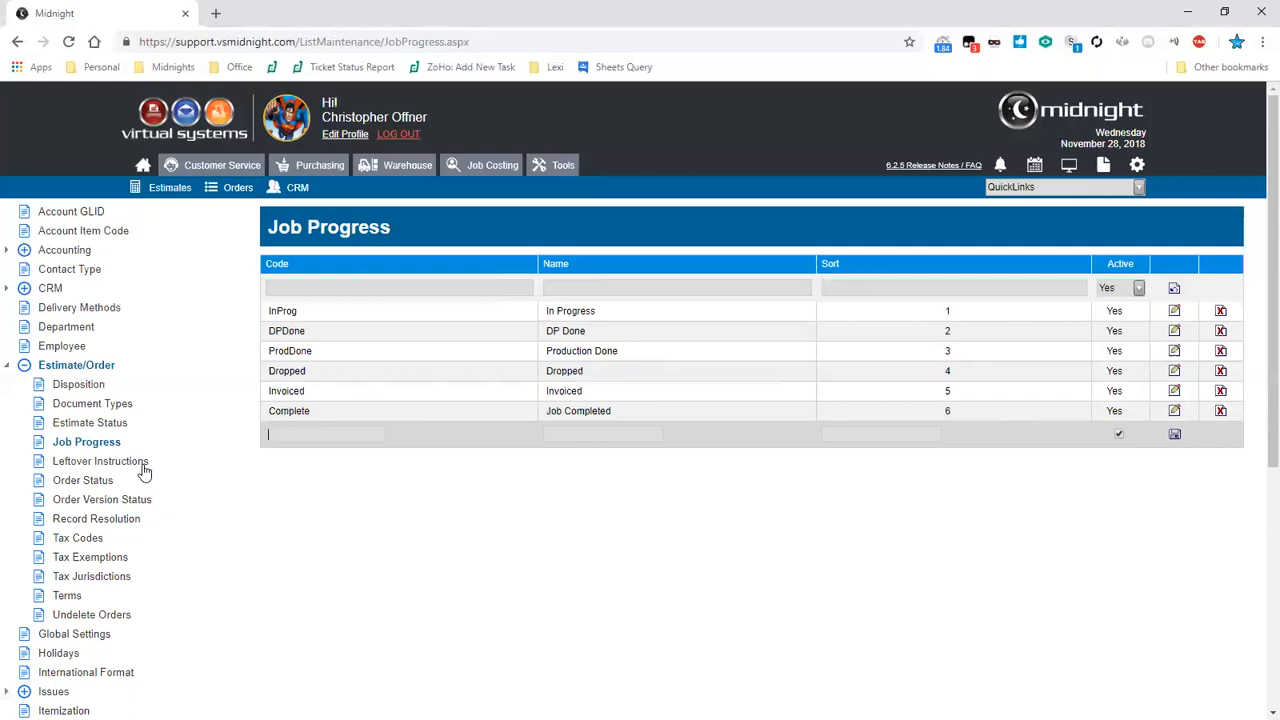
- Browse the Order Status, Order Version Status, Leftover Instructions, Estimate Status and Terms lists under Estimate/Order
click(99, 488)
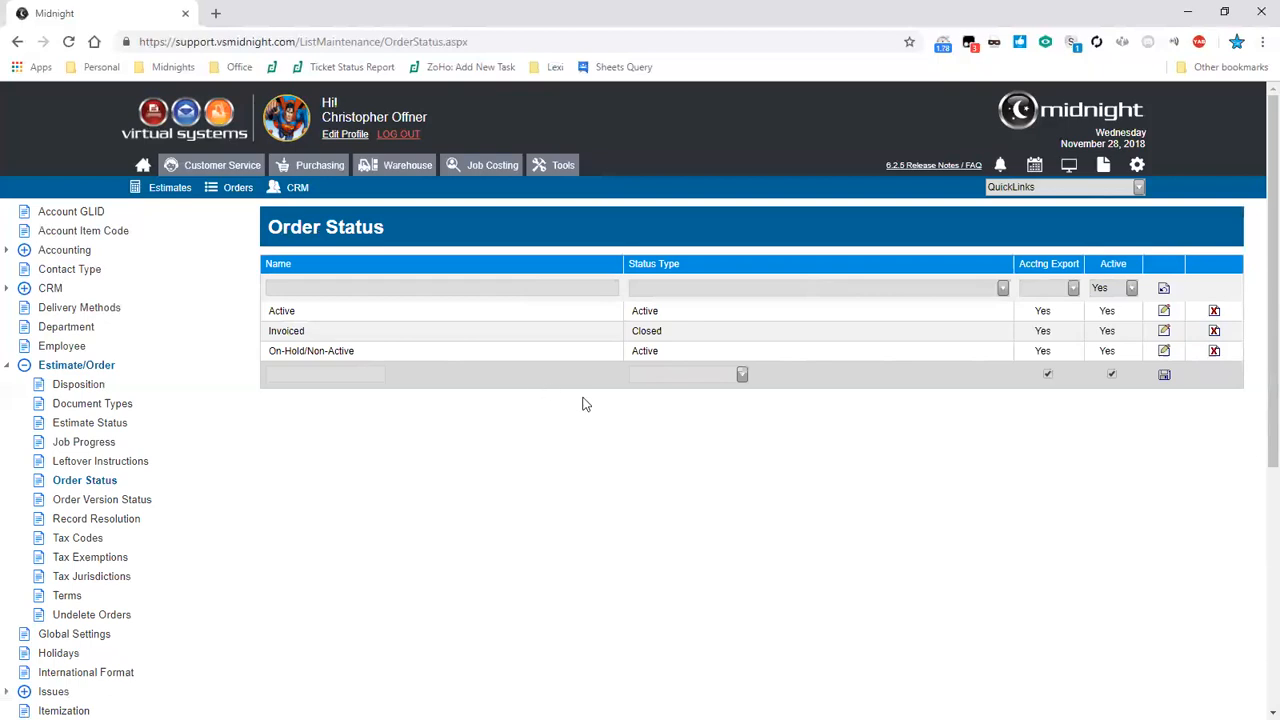
click(145, 503)
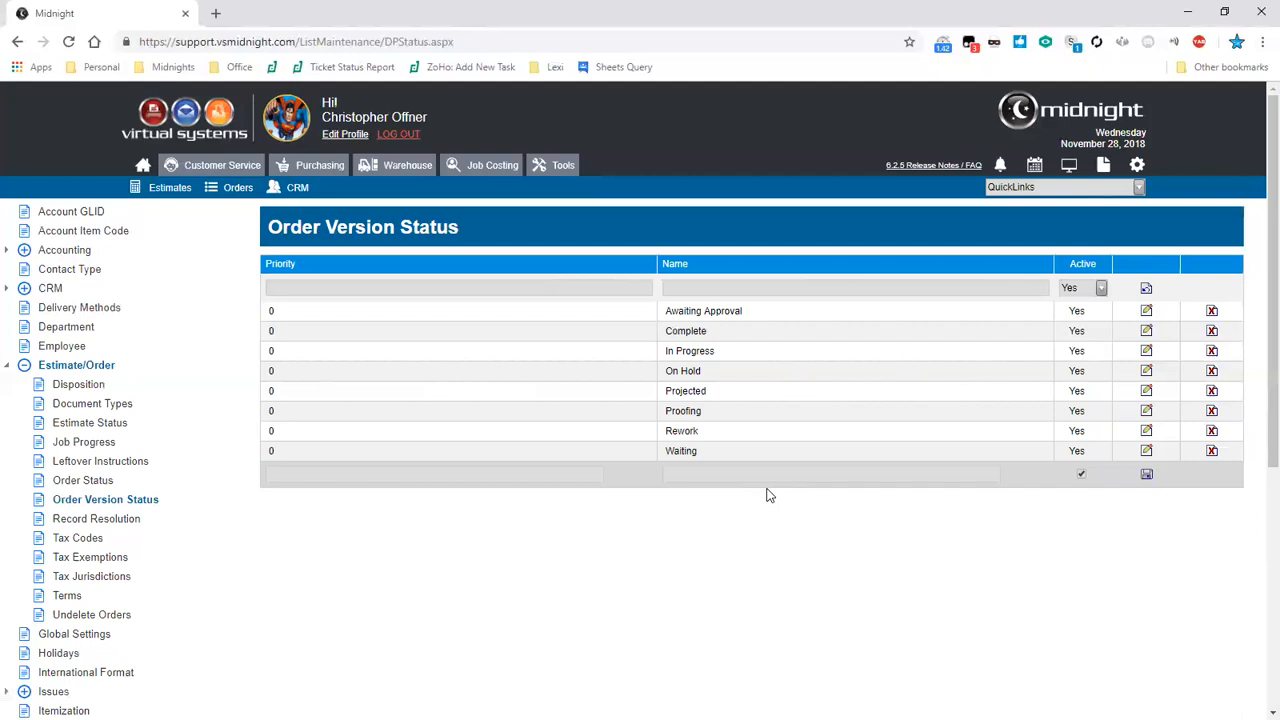
click(107, 466)
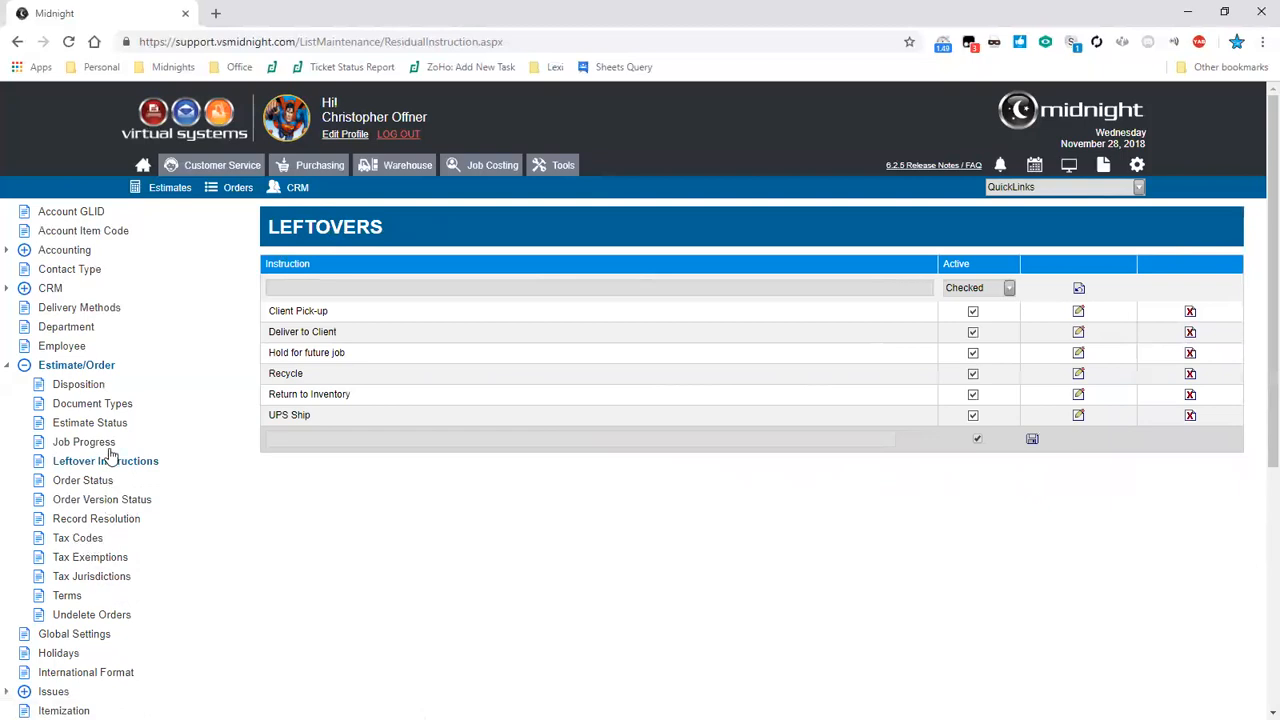
click(106, 425)
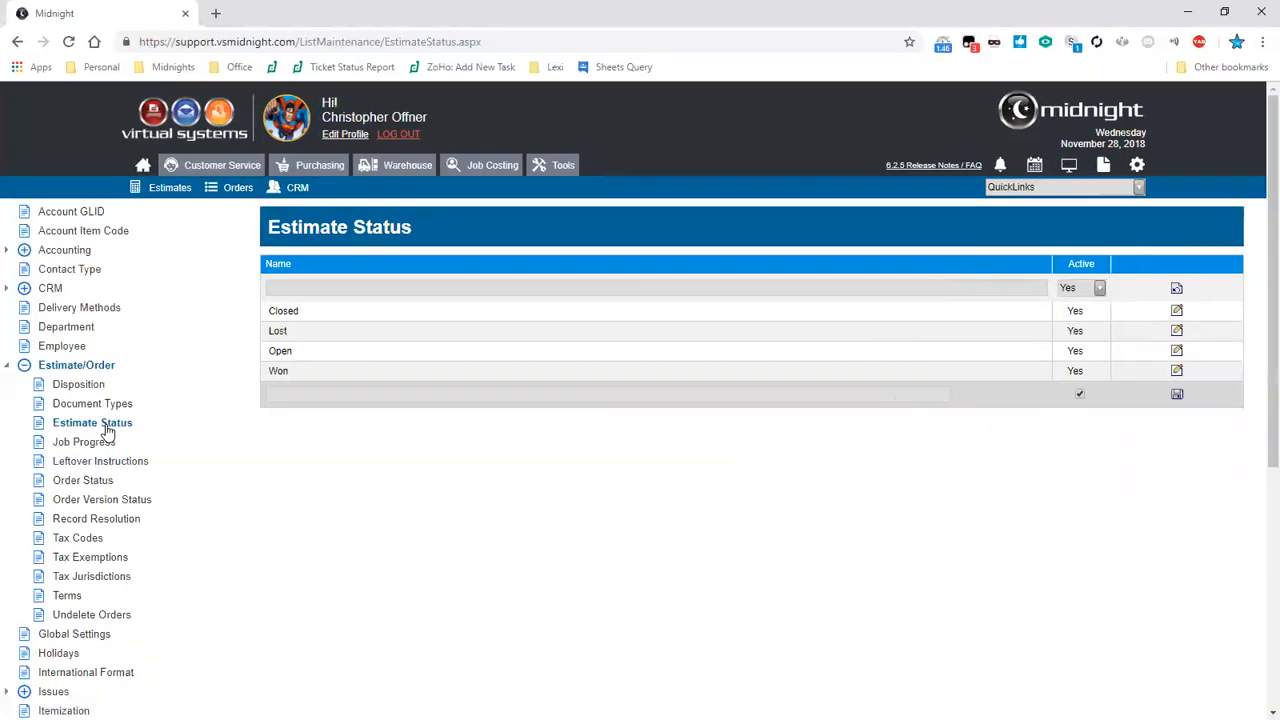
double_click(189, 410)
click(189, 413)
click(72, 598)
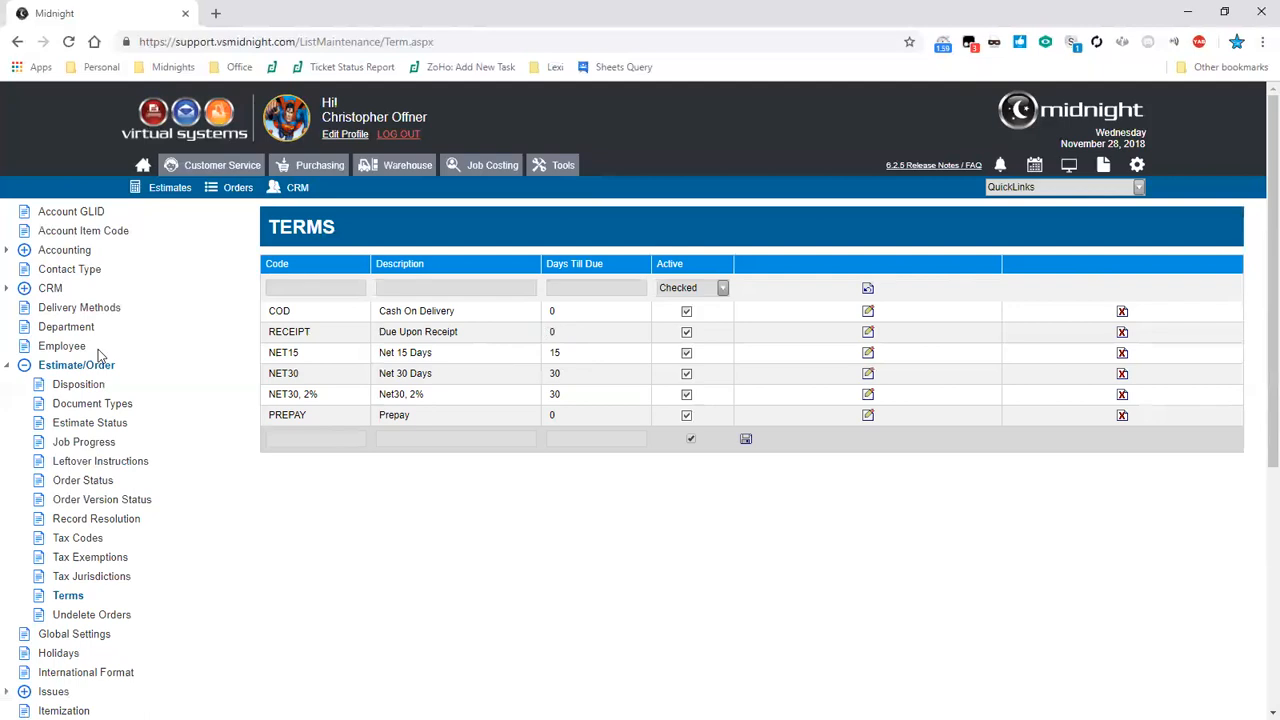
- Collapse Estimate/Order, expand Issues, and view the Issue Statuses and Issue Types lists
click(8, 368)
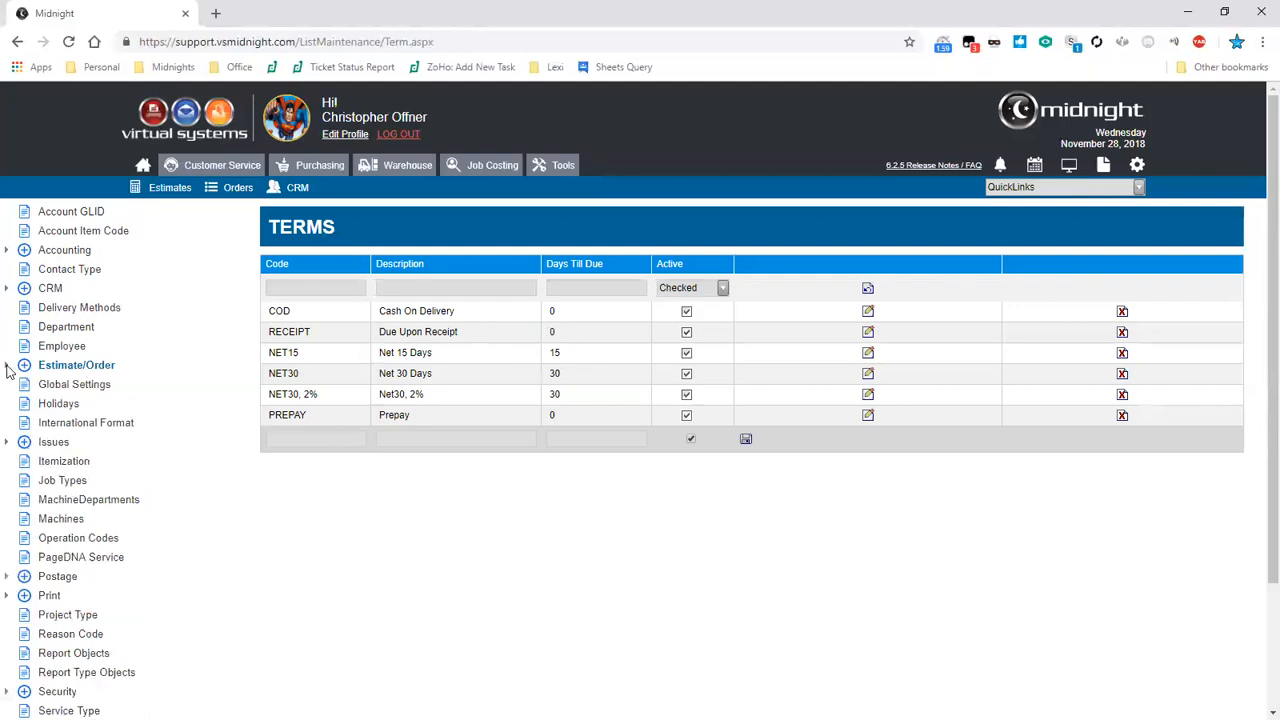
click(9, 446)
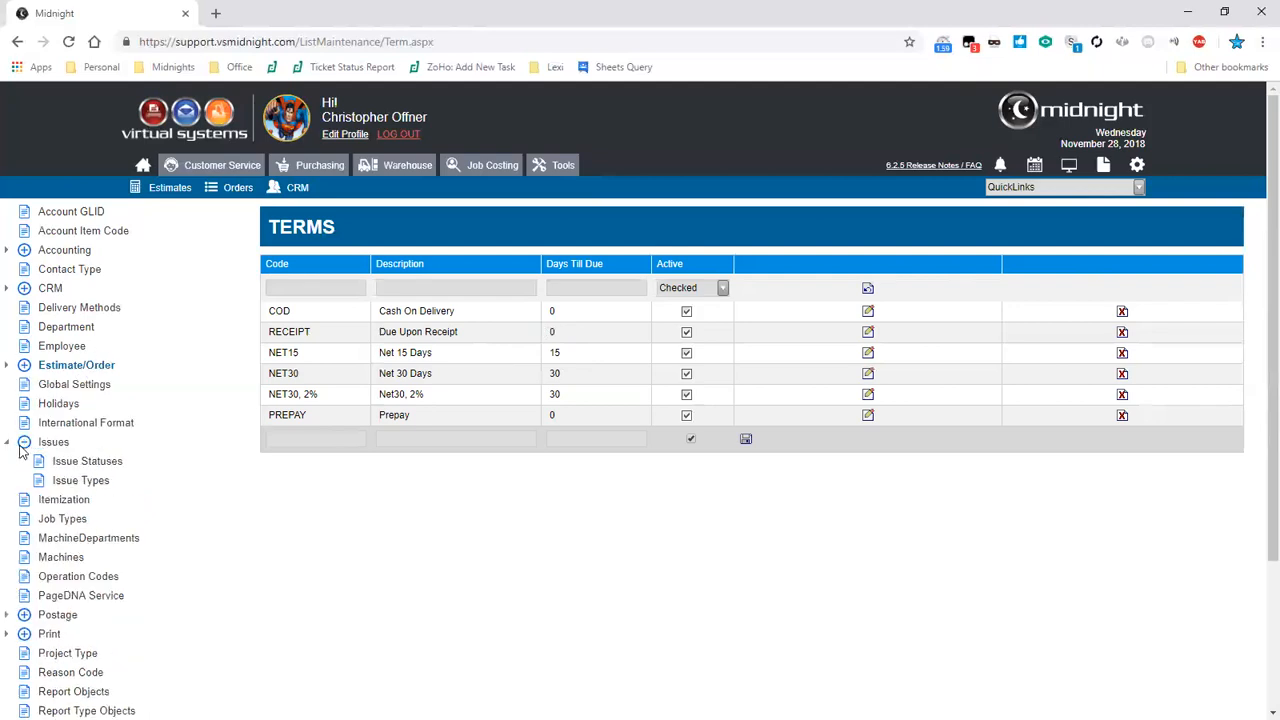
click(80, 464)
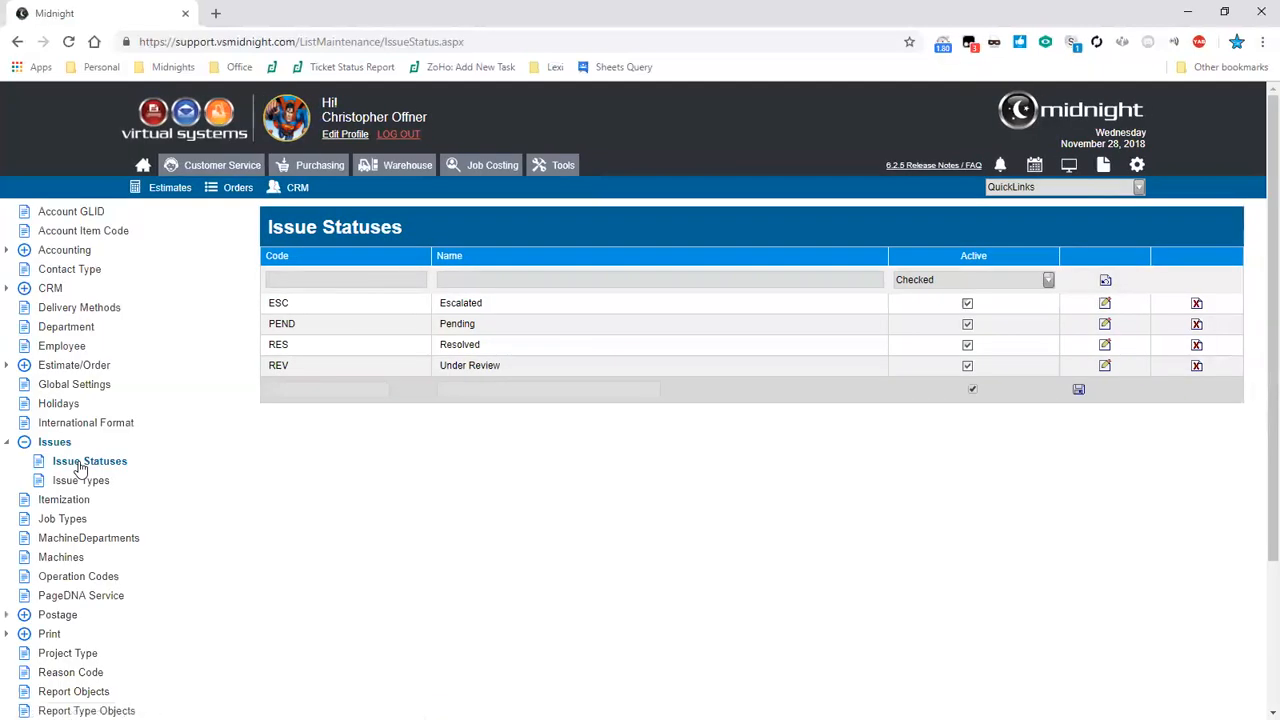
click(101, 485)
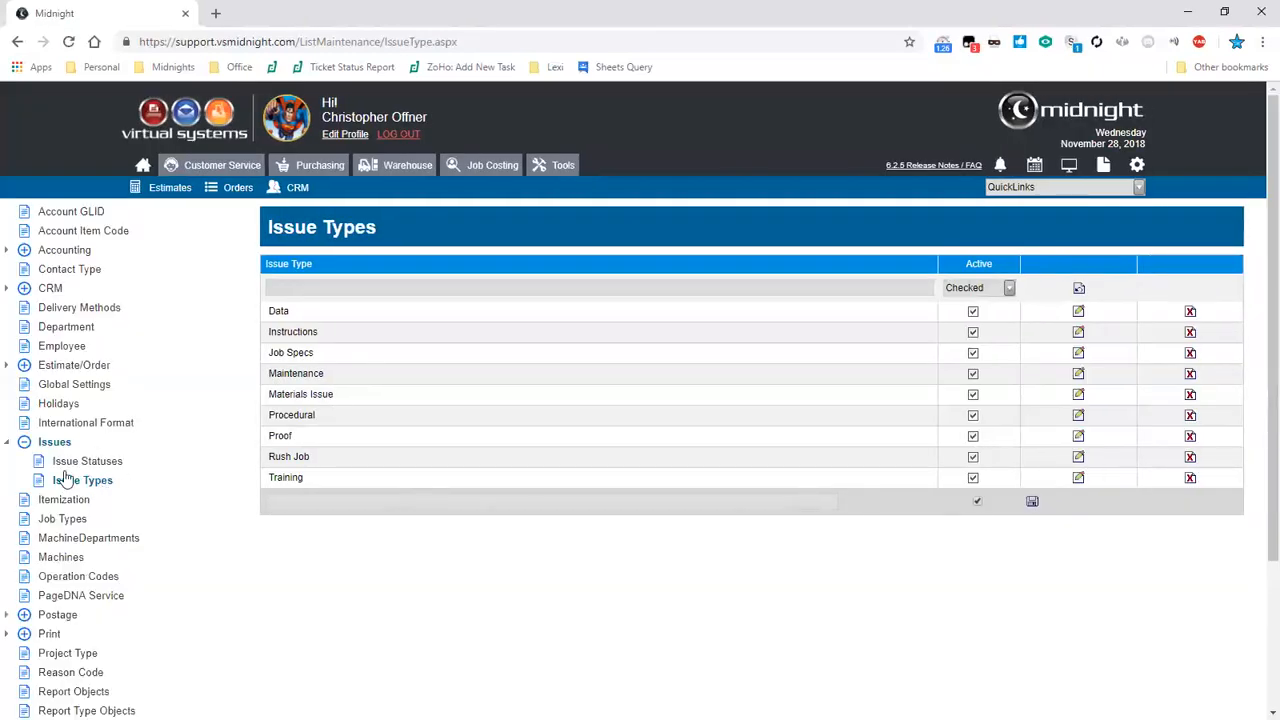
scroll(66, 480, down, 2)
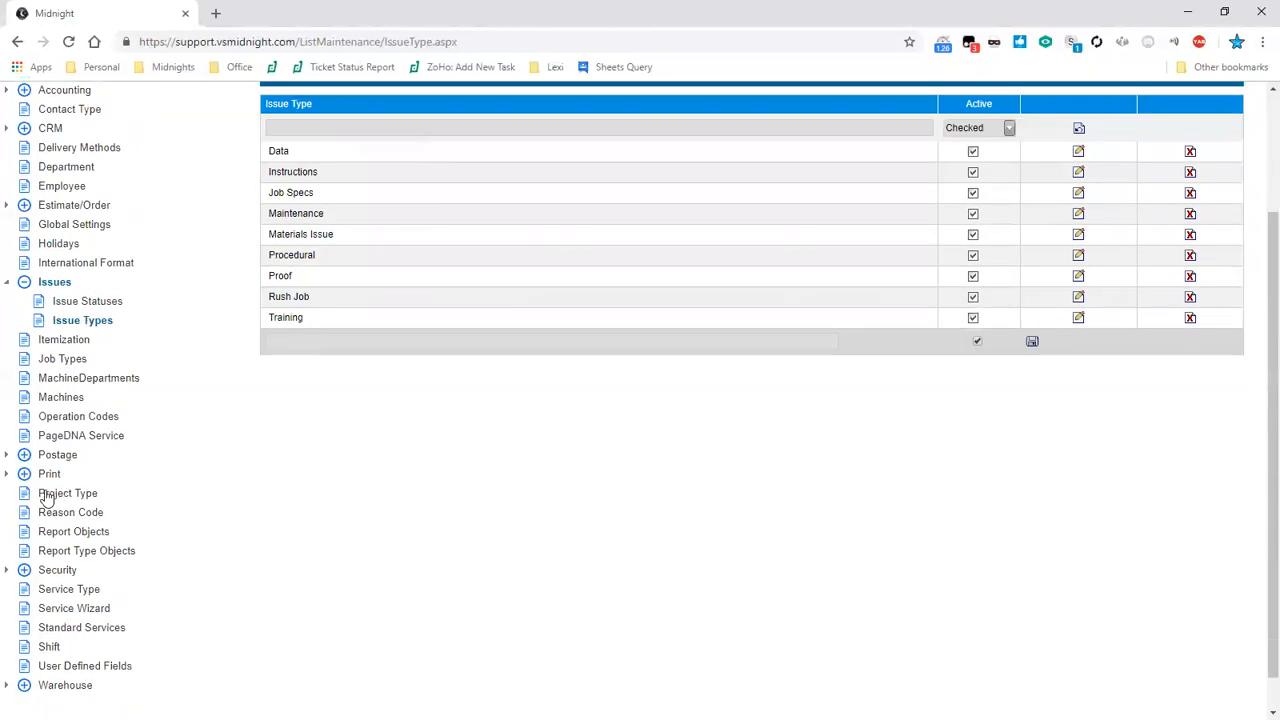
- Open User Defined Fields and display the fields for the Order module
click(100, 671)
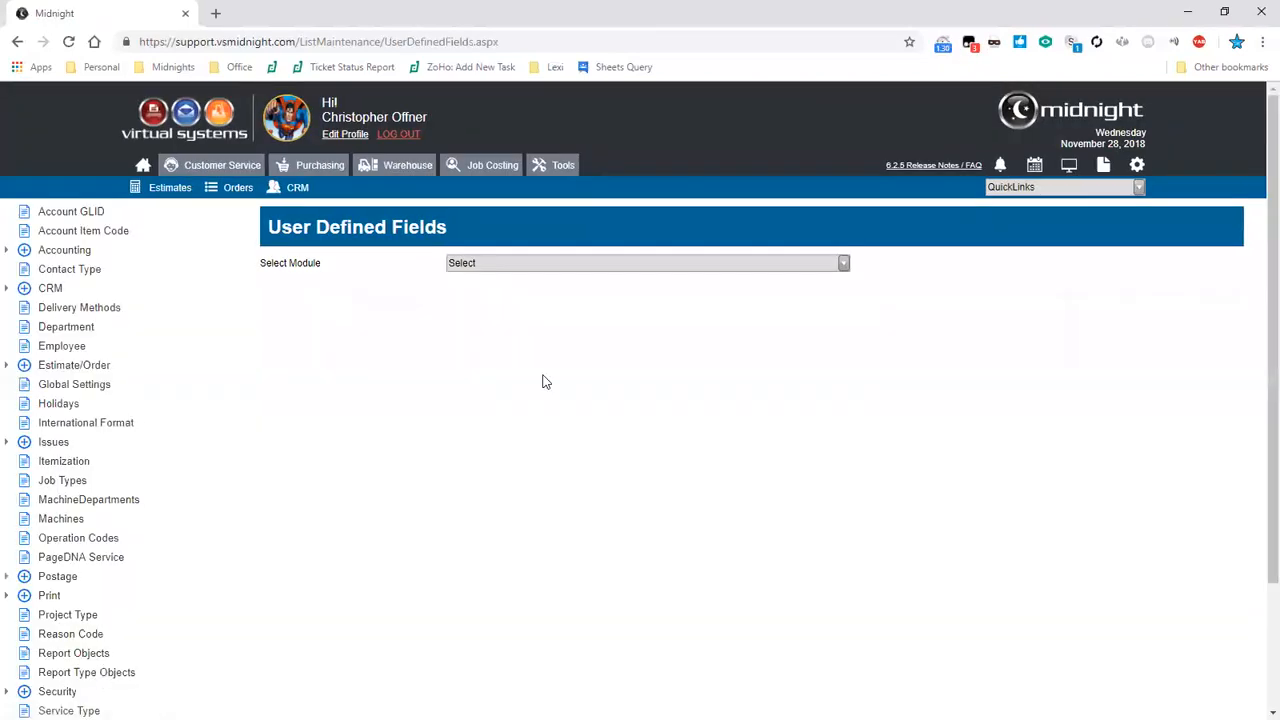
click(608, 264)
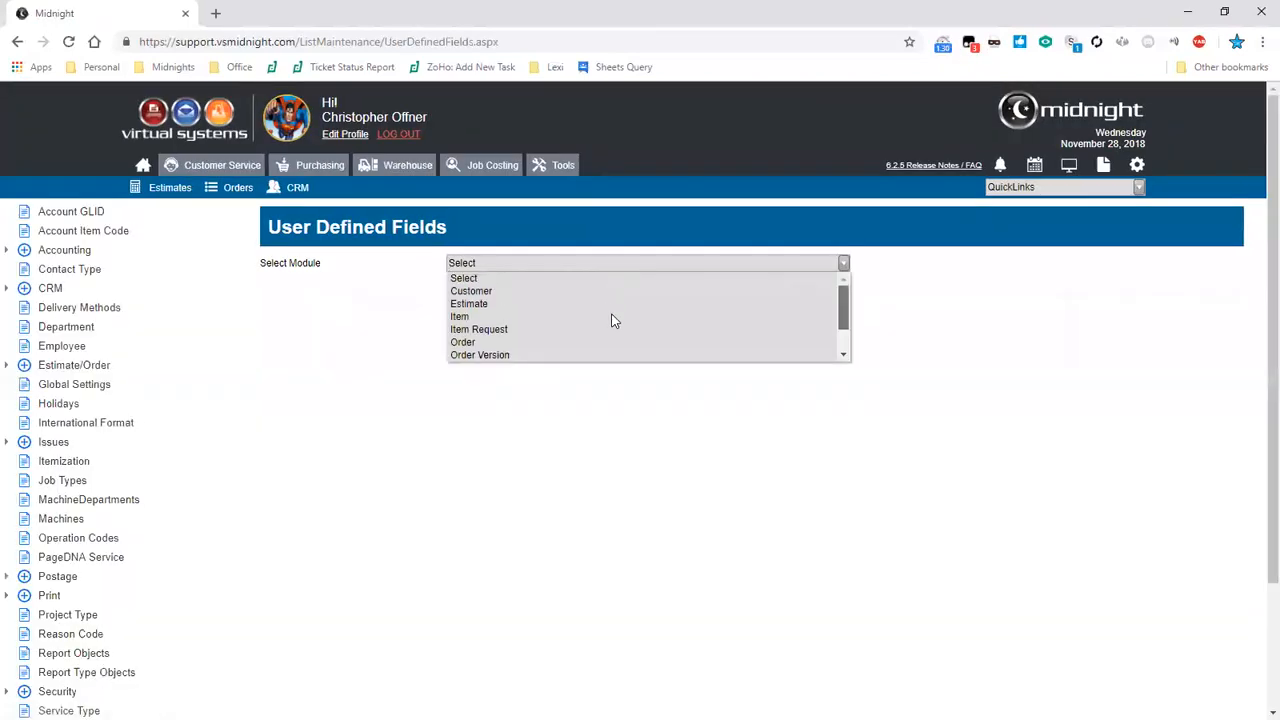
scroll(608, 318, down, 1)
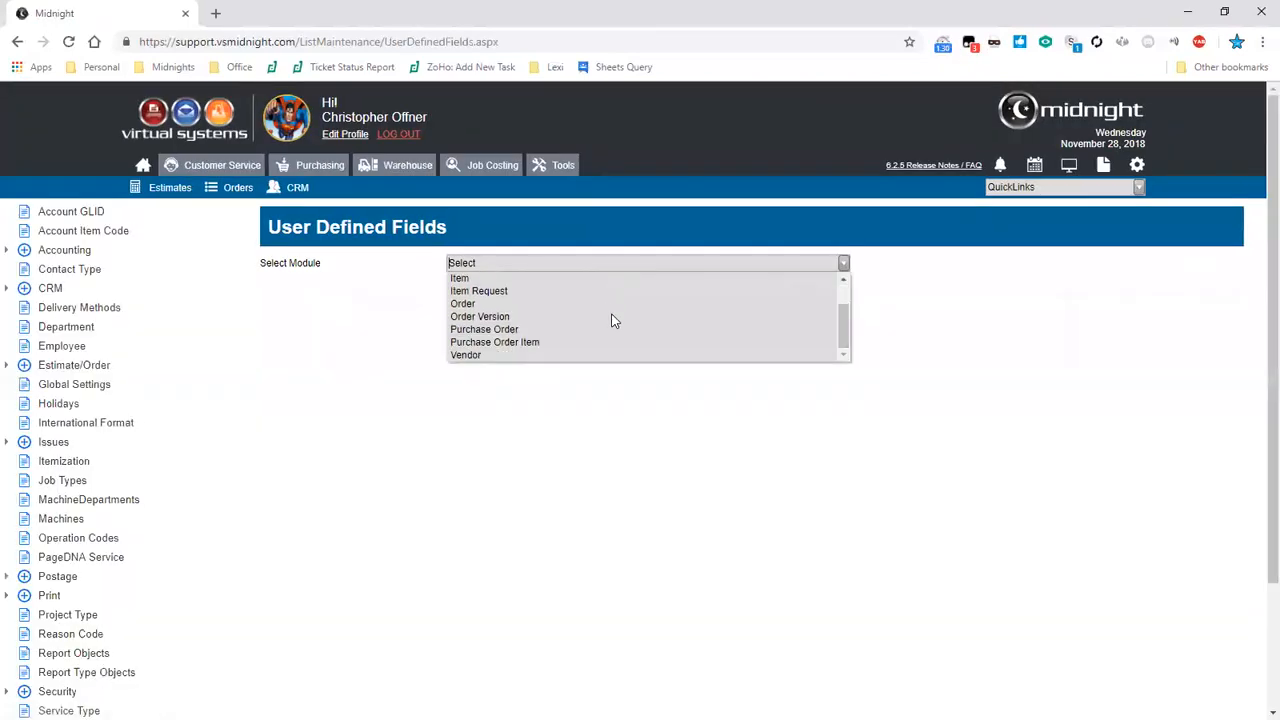
click(512, 302)
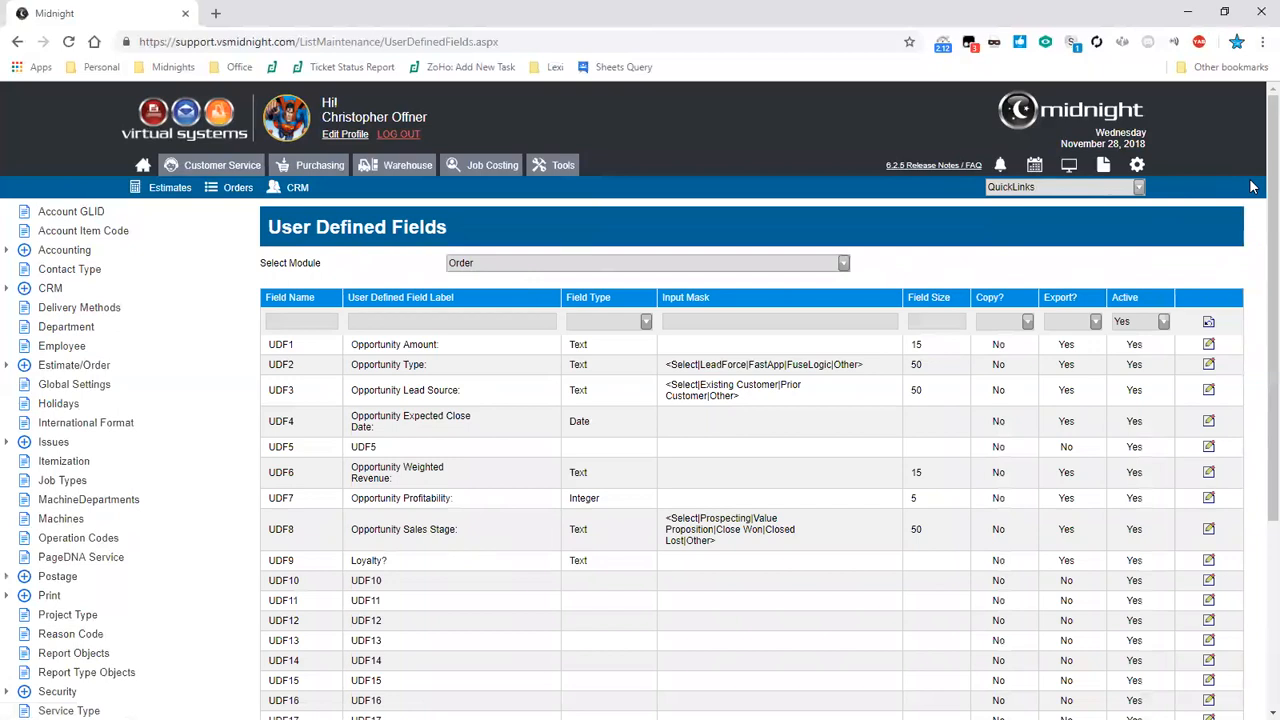
- Switch the user defined fields module to Order Version
click(843, 263)
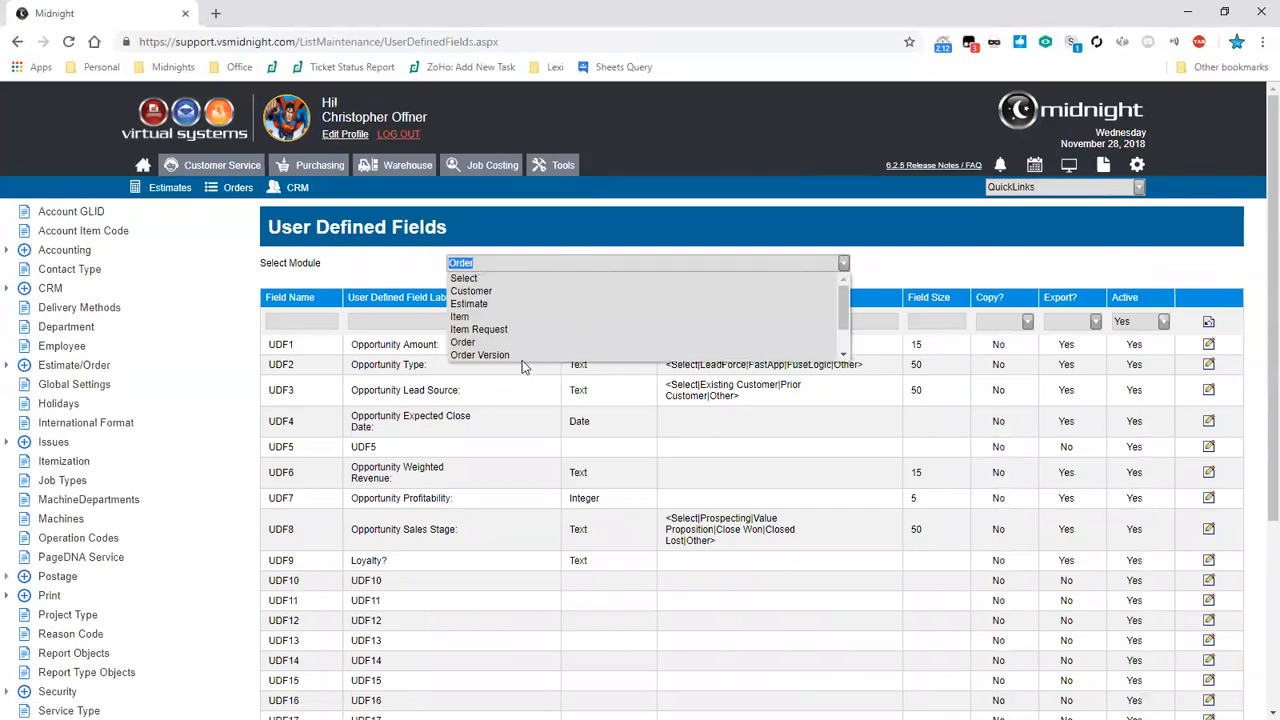
click(519, 356)
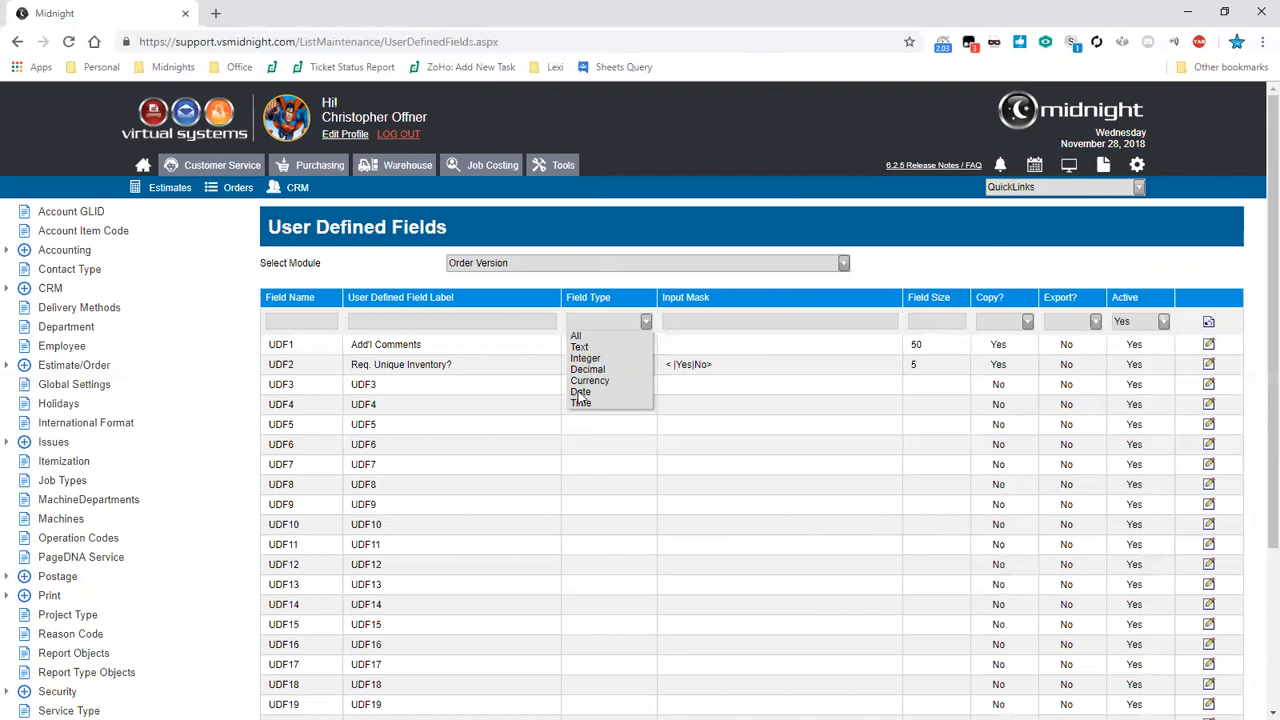
key(Escape)
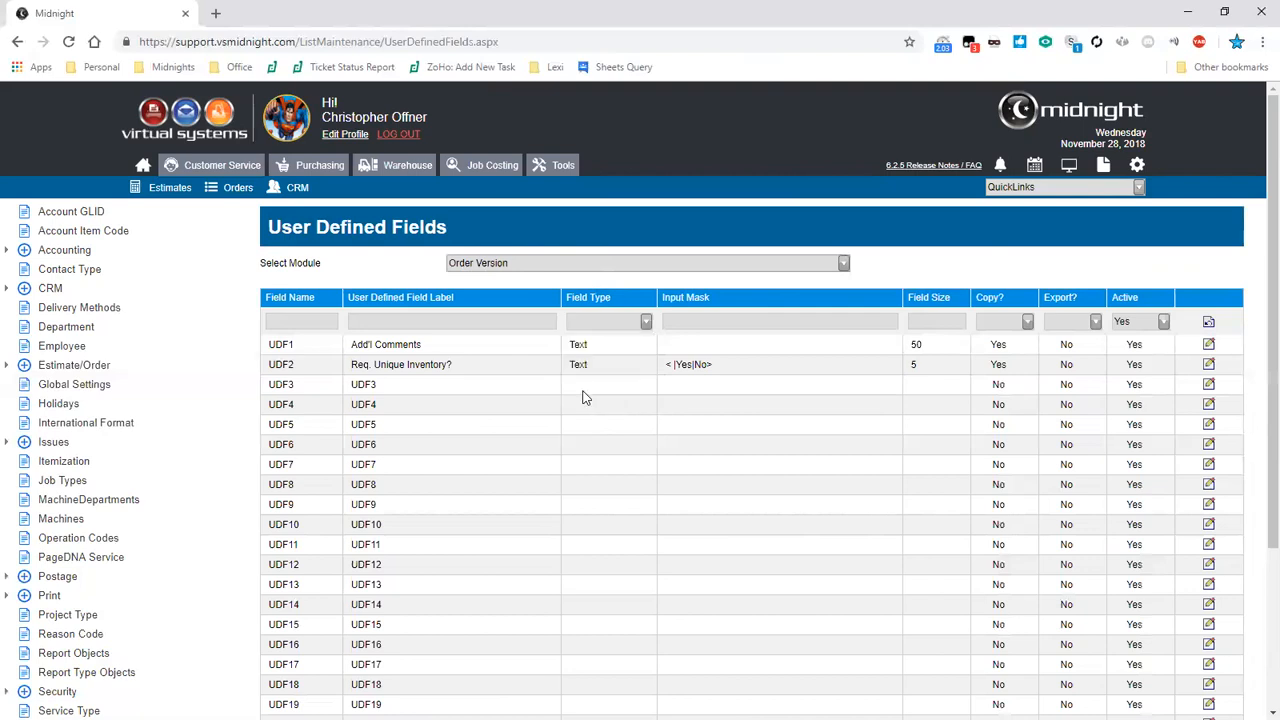
- Examine the Order Version user defined fields, opening the UDF3 row for editing and cancelling it
click(947, 344)
click(947, 344)
drag(1012, 348, 980, 352)
drag(1076, 348, 1056, 348)
click(1076, 354)
click(1209, 386)
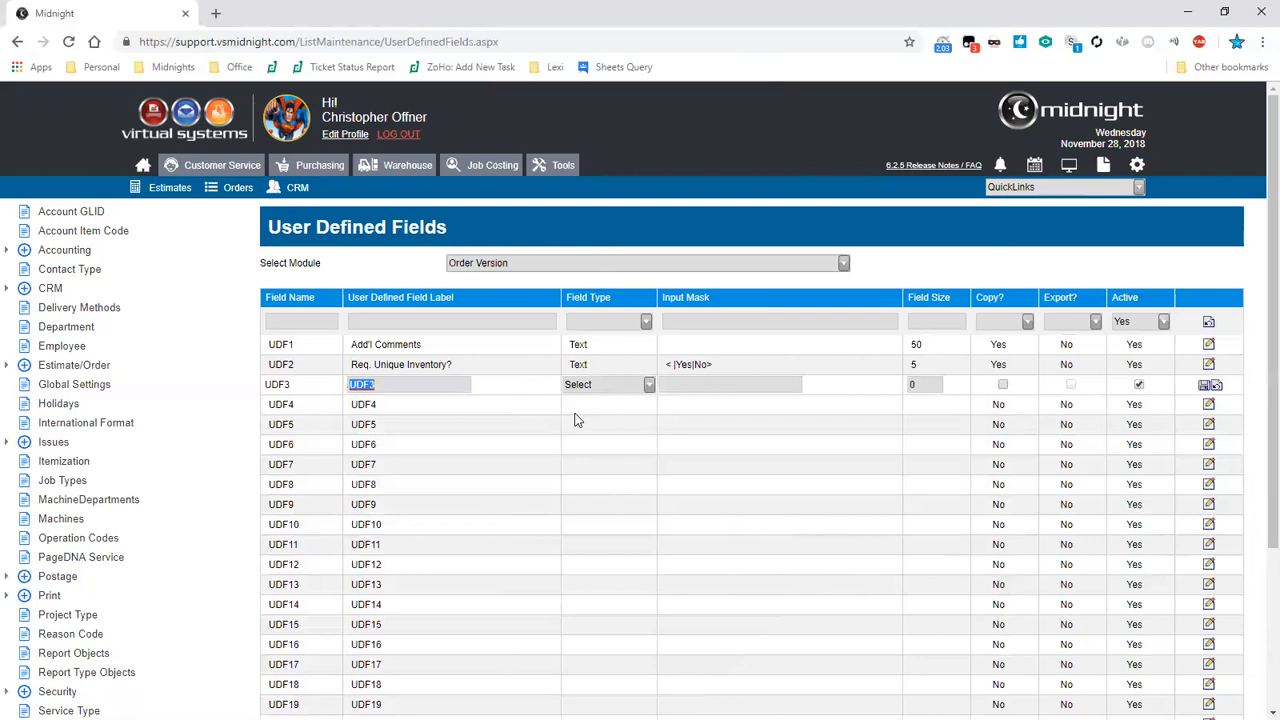
key(End)
click(1216, 387)
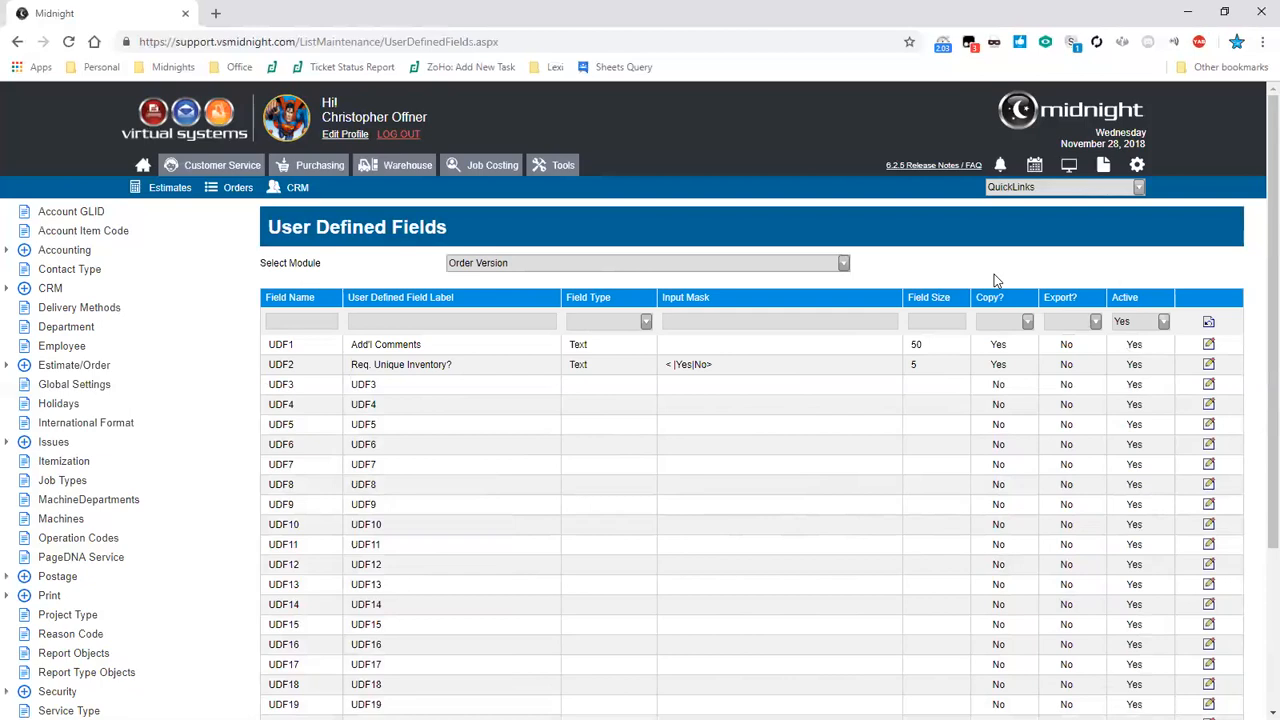
- View the Job Types list and open the Global Settings page
scroll(67, 255, down, 3)
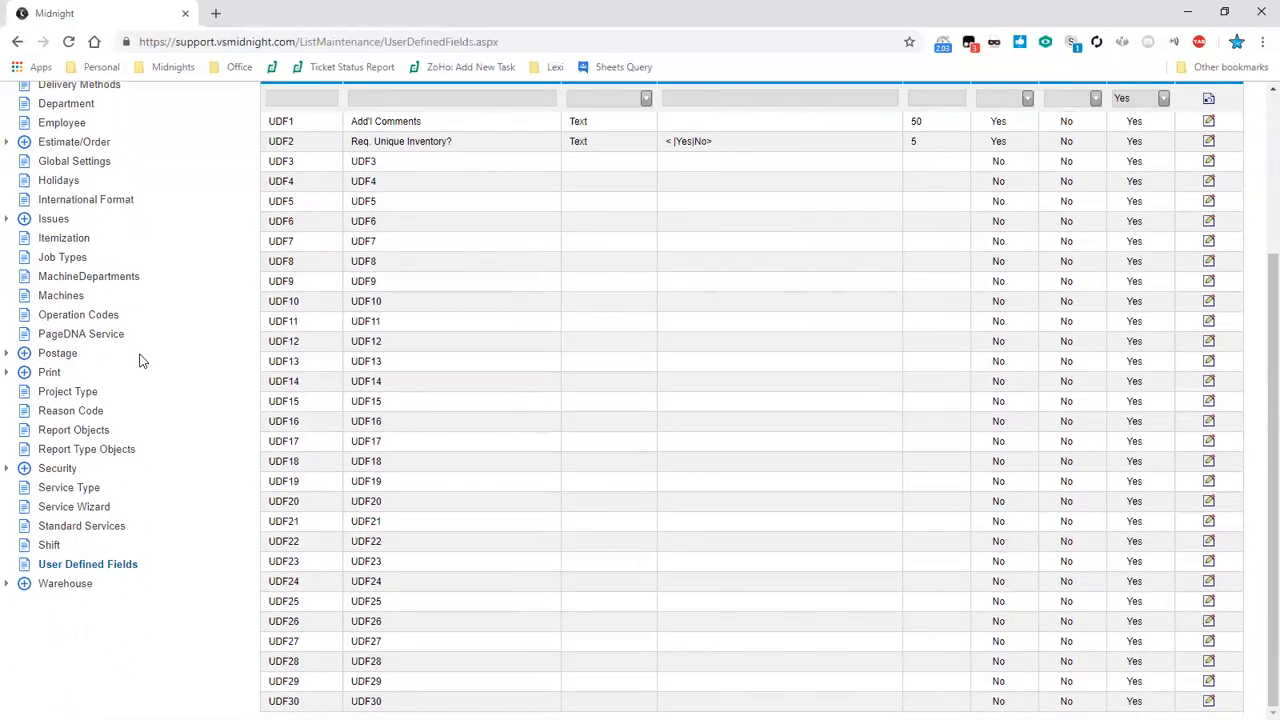
click(70, 258)
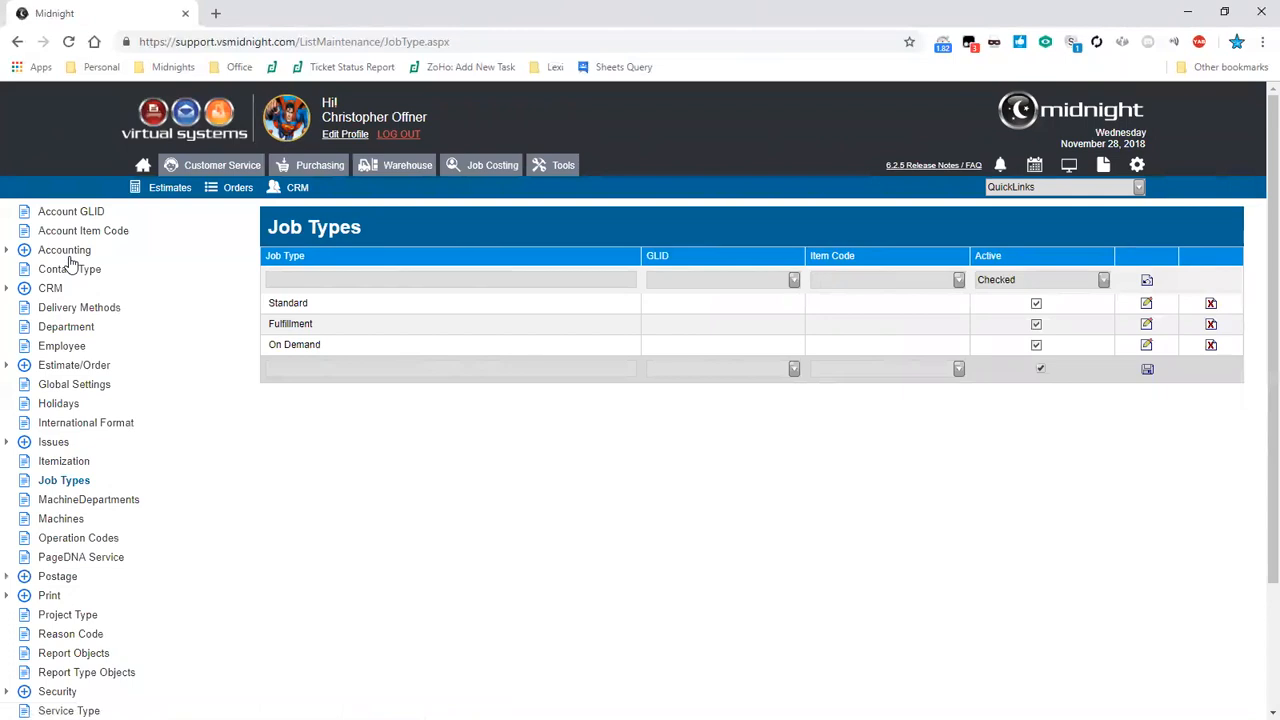
click(89, 386)
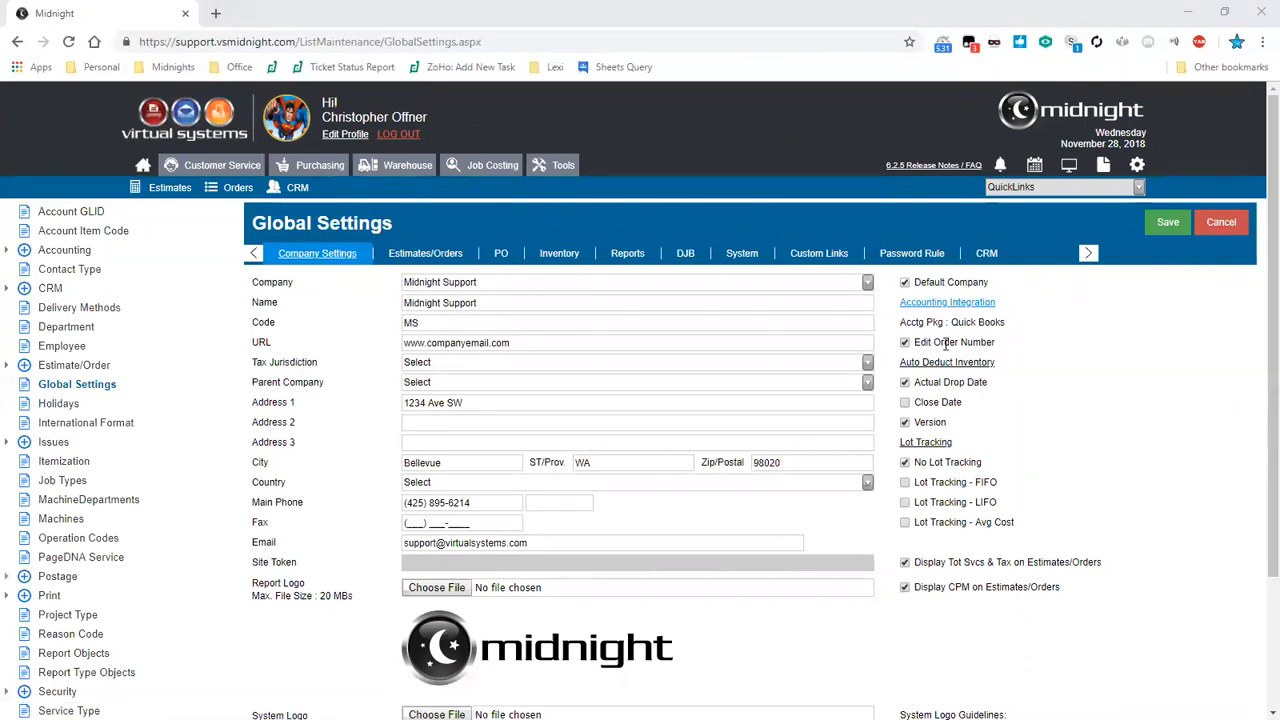
- Review the company settings such as address, main phone, email and the Edit Order Number option
click(535, 395)
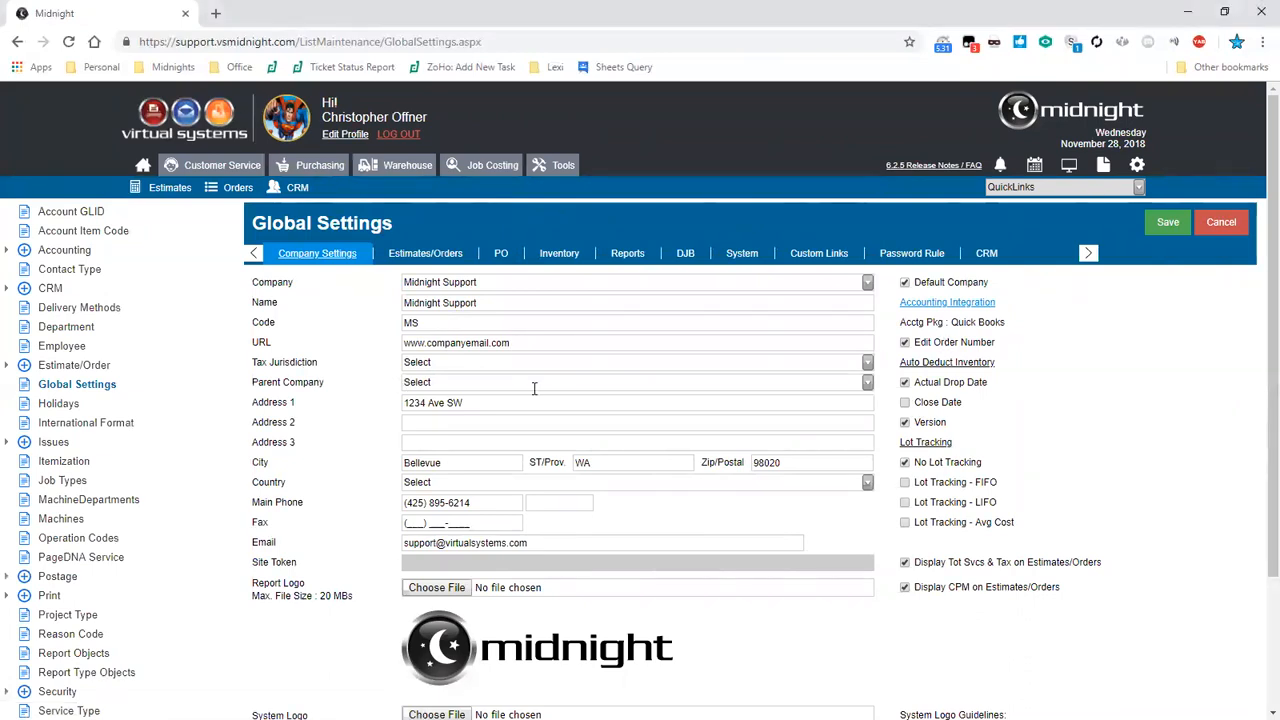
click(513, 507)
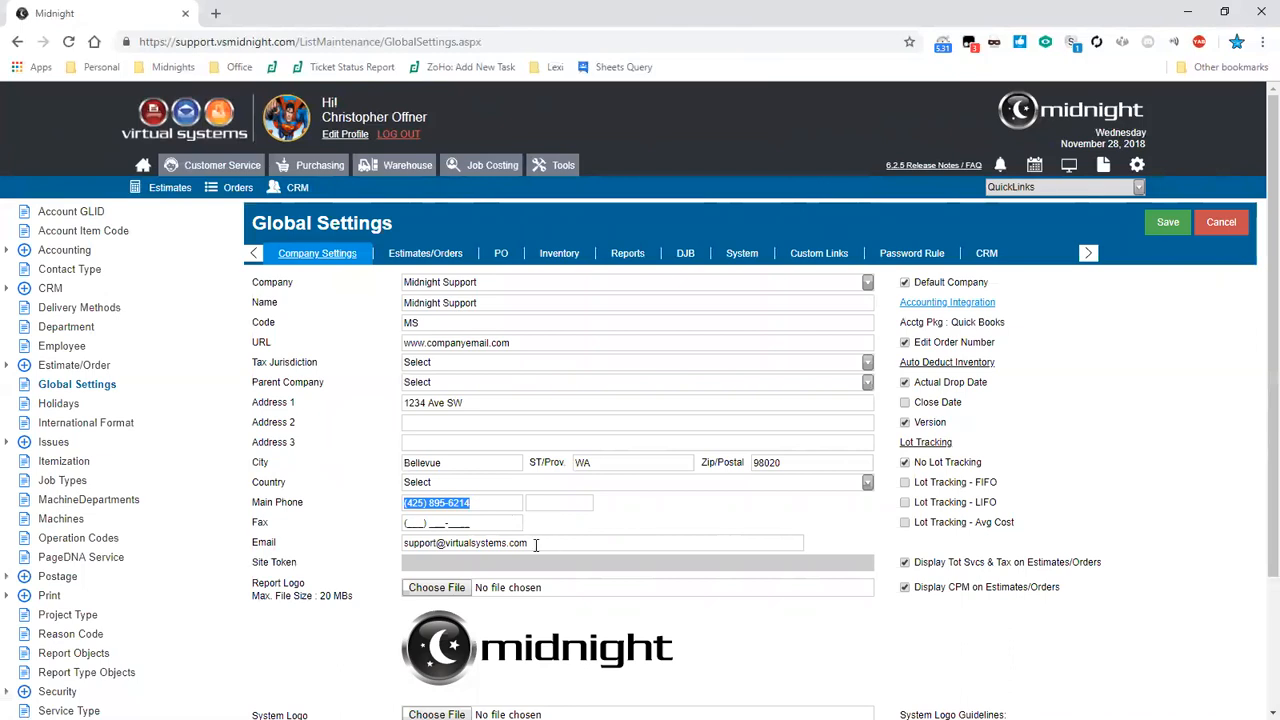
click(563, 533)
scroll(563, 533, down, 3)
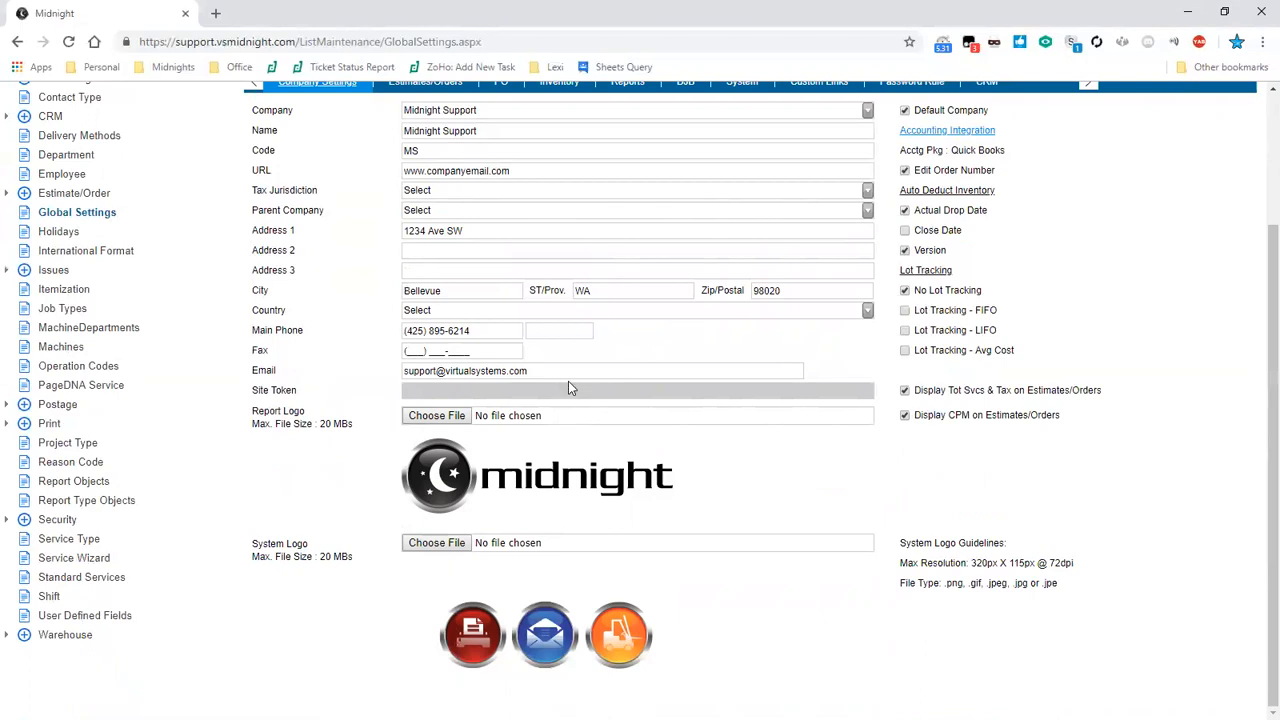
triple_click(512, 371)
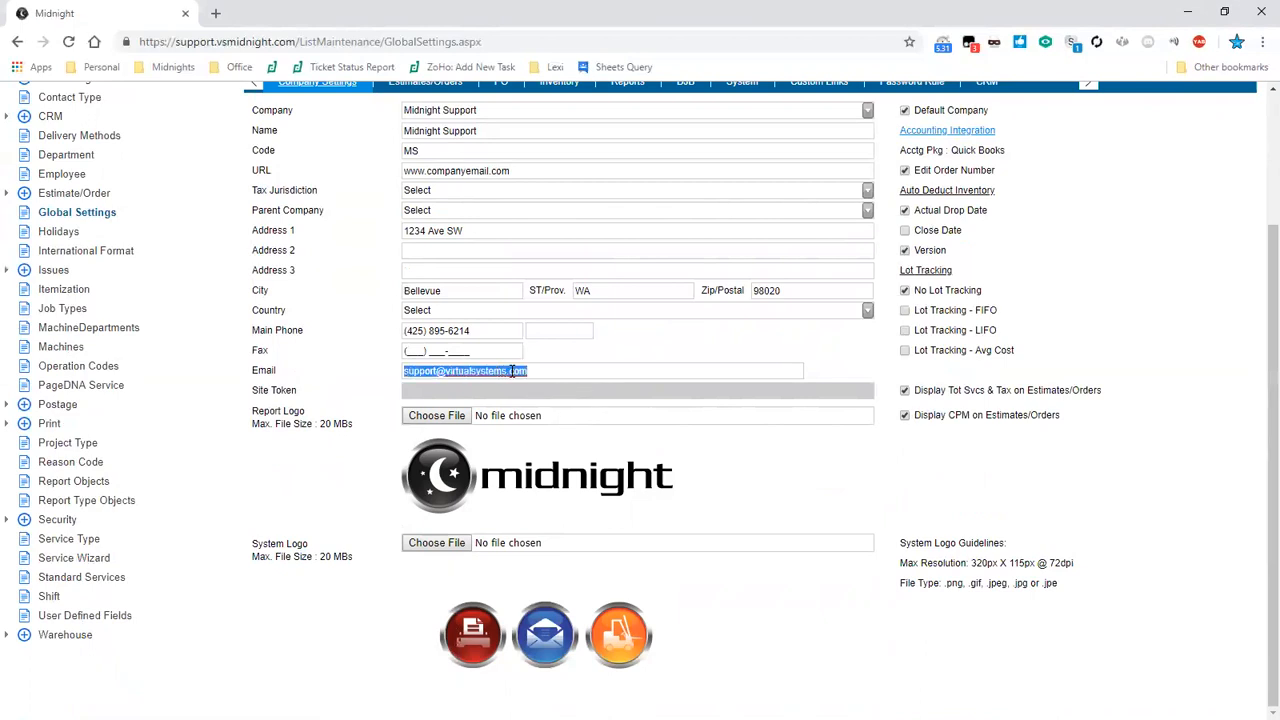
scroll(512, 371, up, 1)
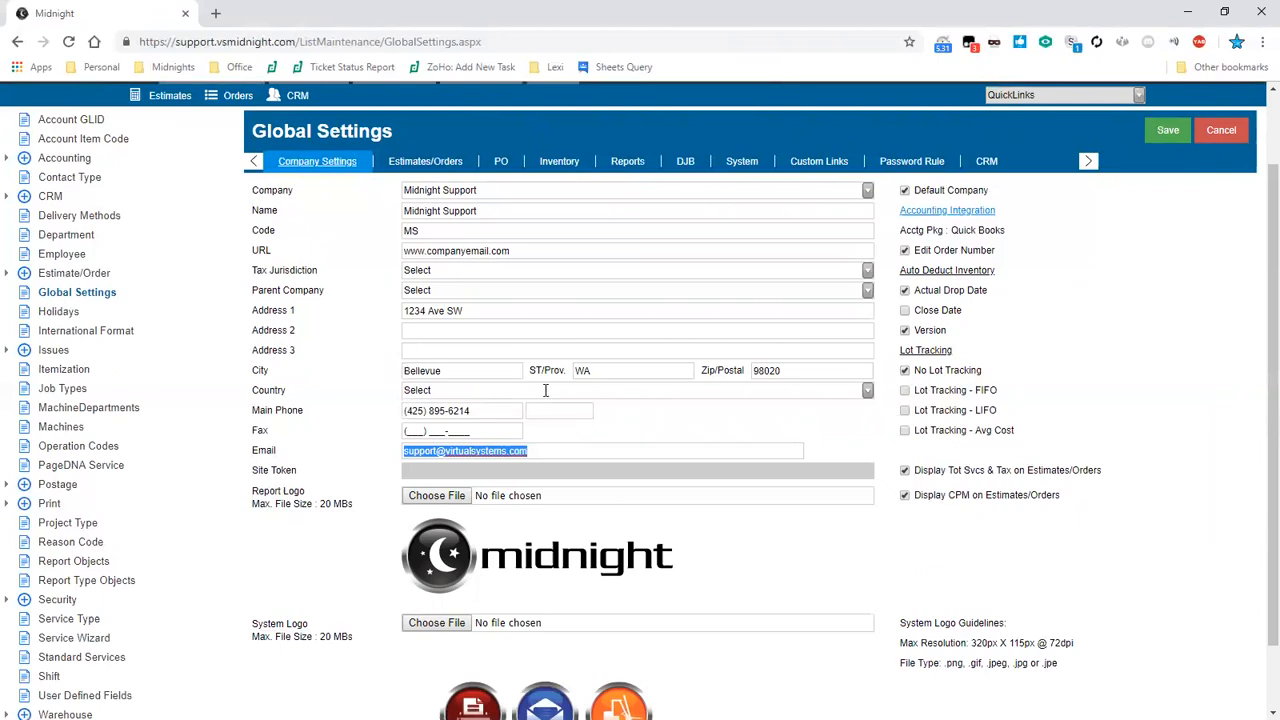
drag(912, 250, 1000, 252)
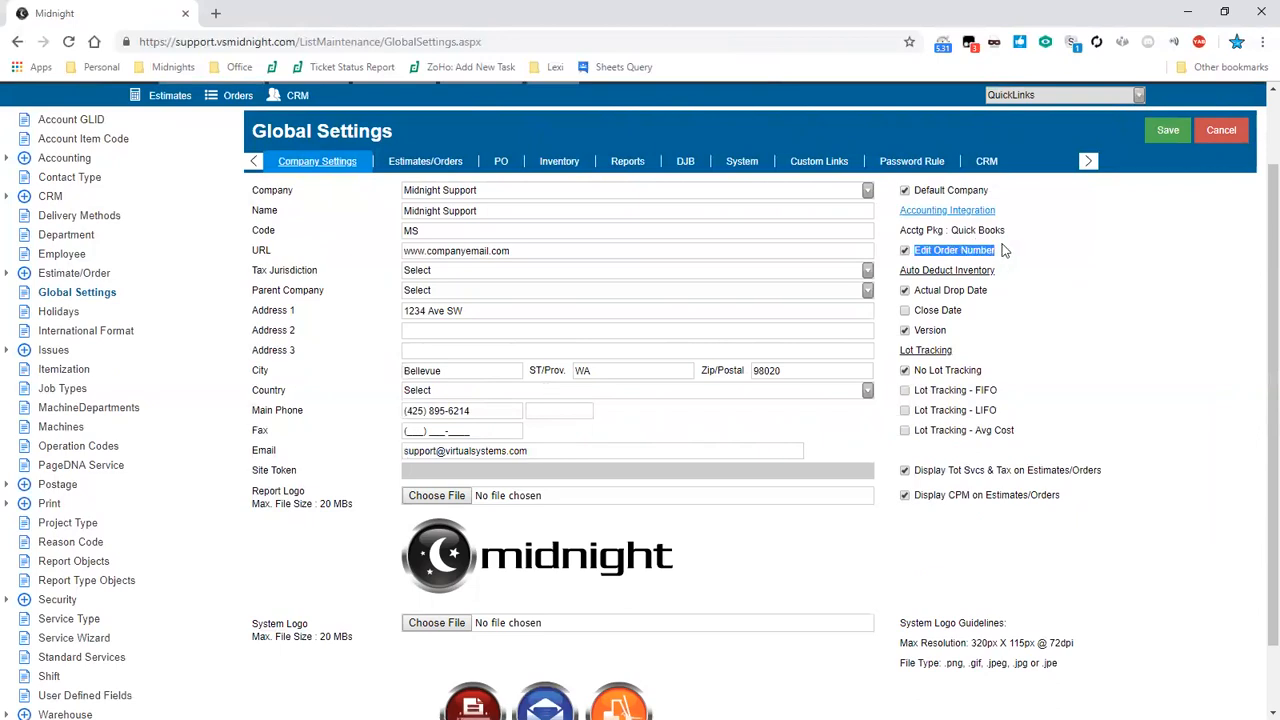
click(1010, 258)
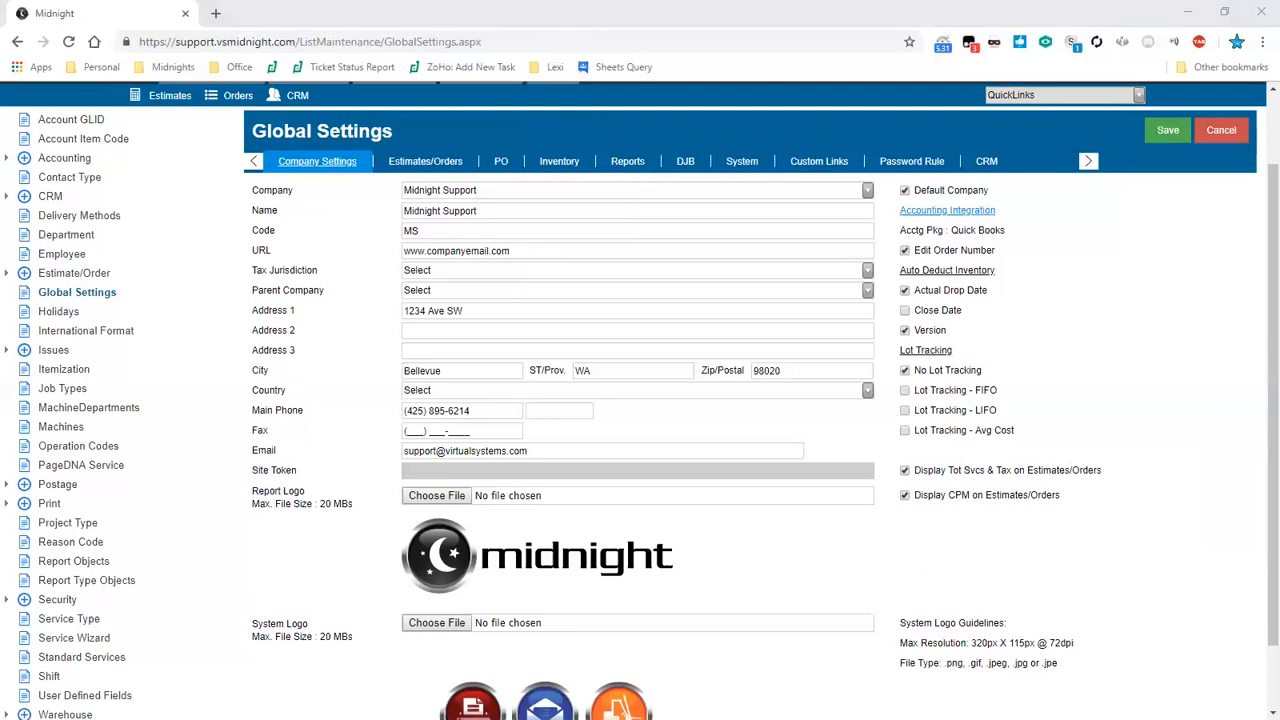
- Open the Accounting Integration dialog, review its QuickBooks account settings, and cancel it
click(984, 213)
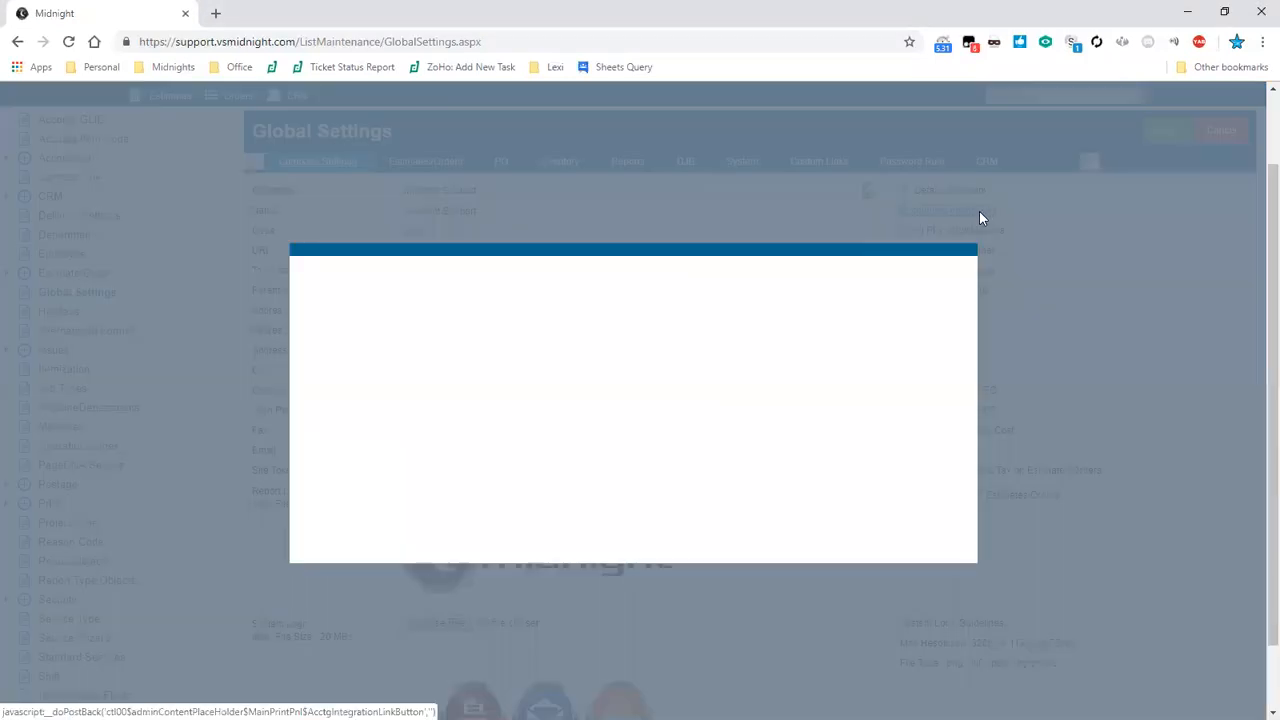
click(822, 264)
drag(842, 315, 842, 345)
click(699, 300)
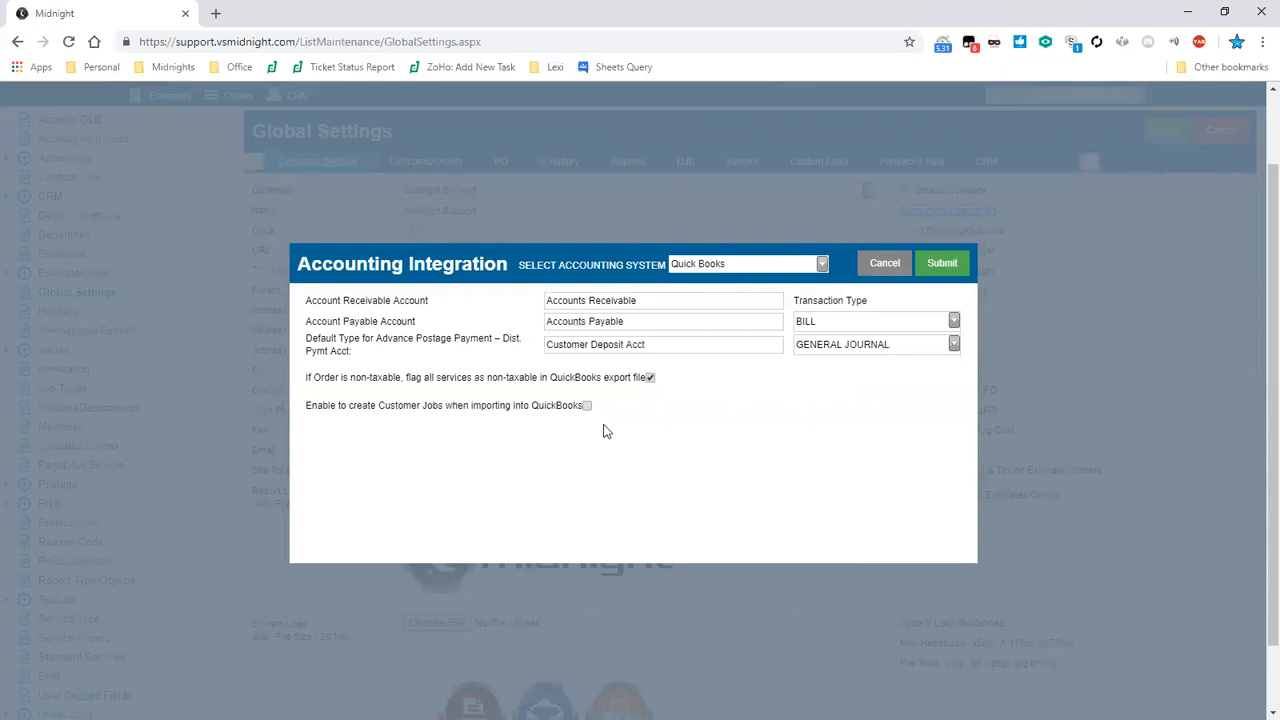
click(885, 263)
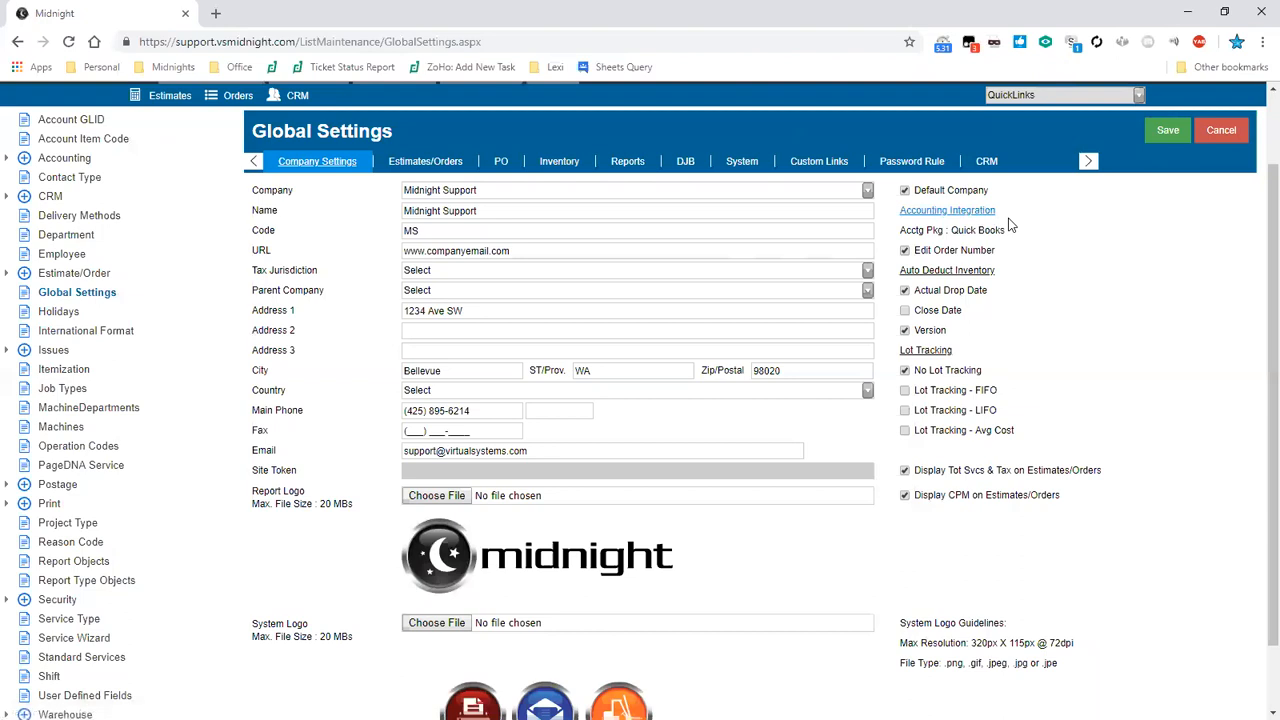
- Open the Estimates/Orders settings and review options such as Auto update CRM Info on Copy
click(458, 163)
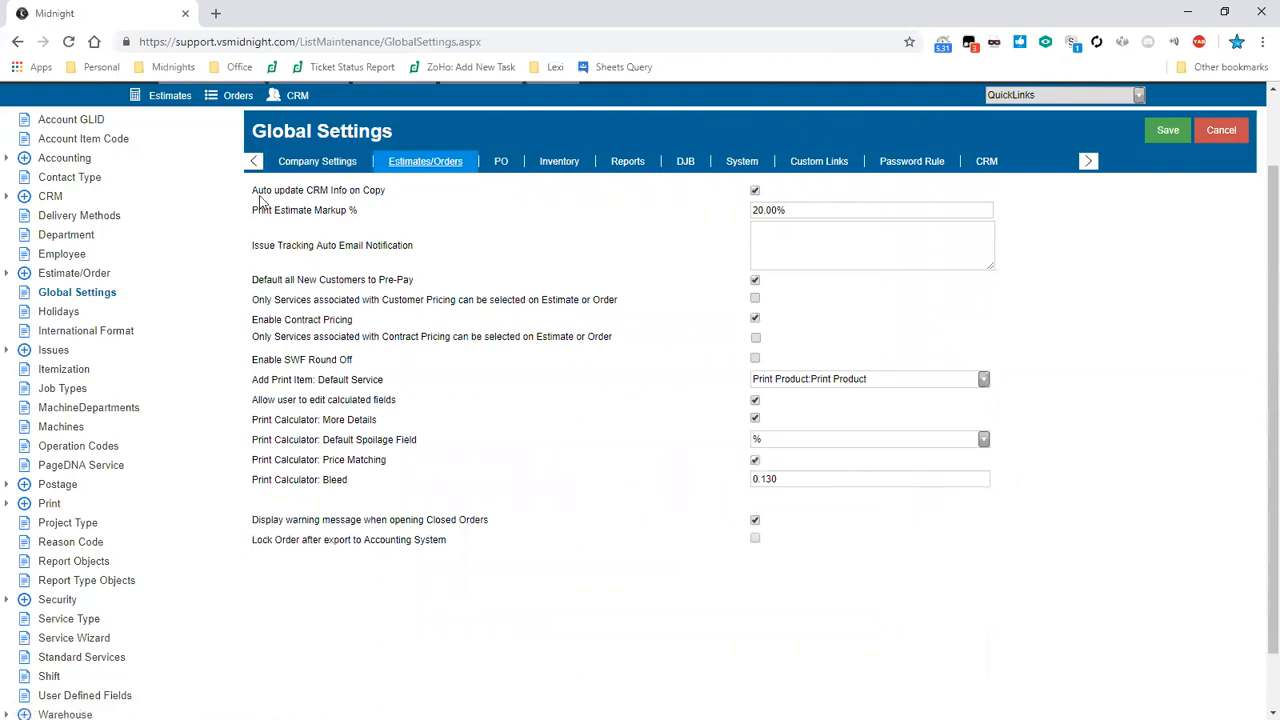
drag(254, 196, 396, 197)
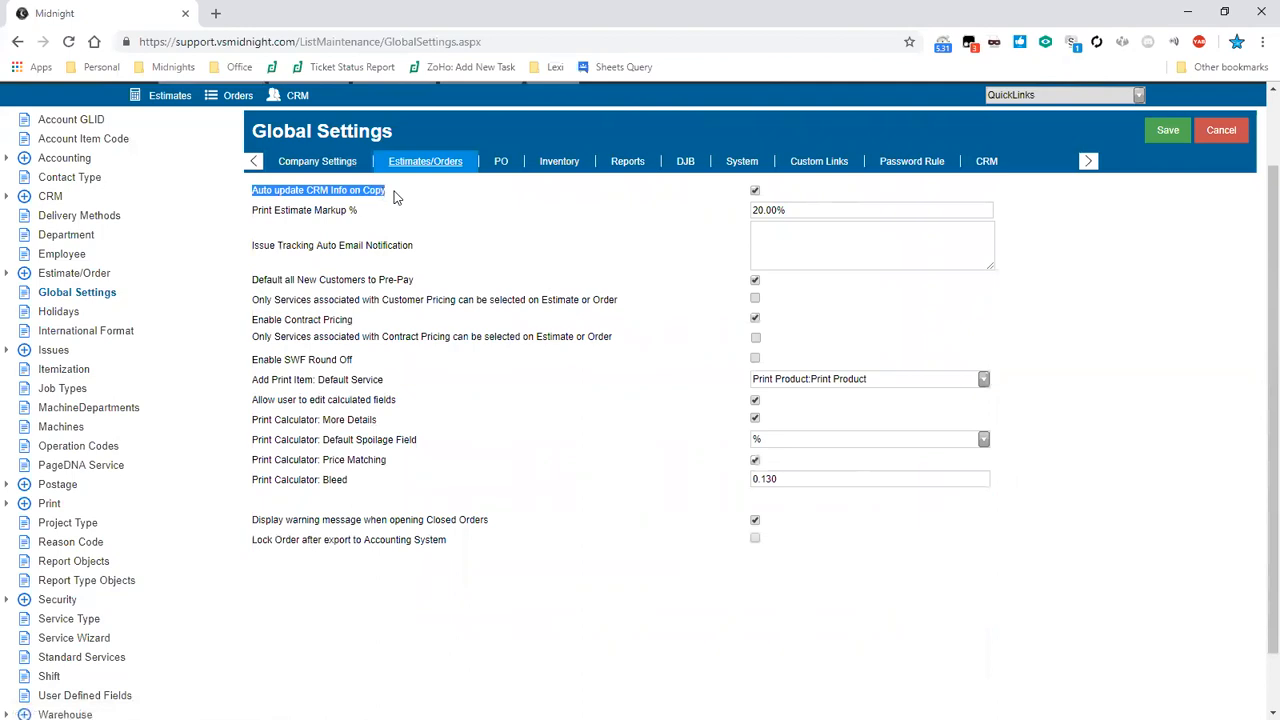
click(396, 197)
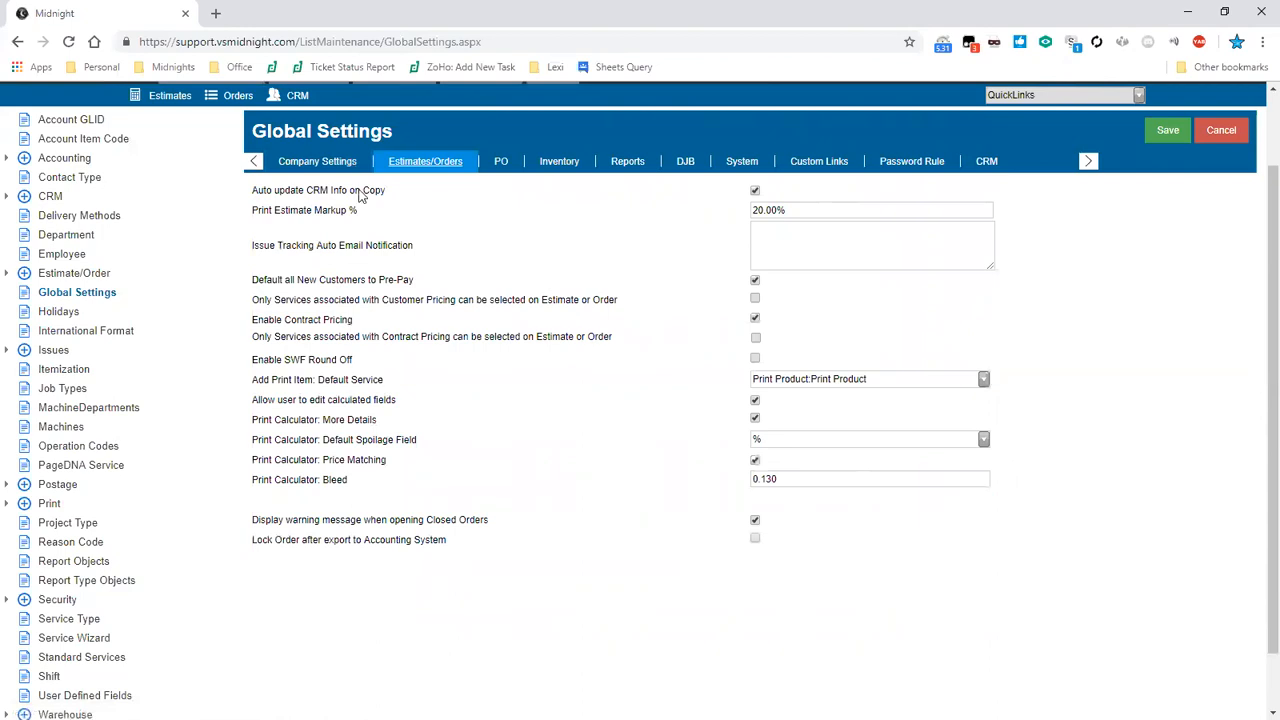
drag(306, 190, 332, 190)
click(328, 190)
drag(253, 249, 428, 254)
click(428, 254)
- Enter the user's e-mail address as the Issue Tracking Auto Email Notification recipient
click(584, 250)
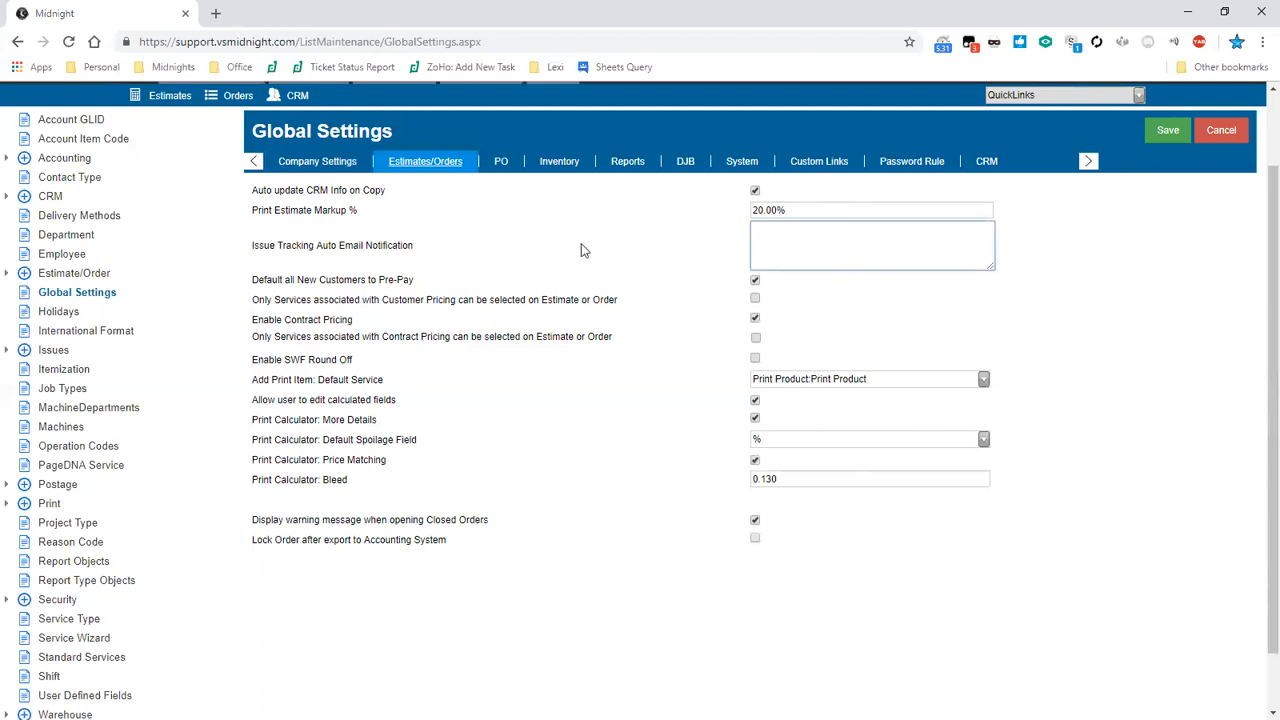
key(Return)
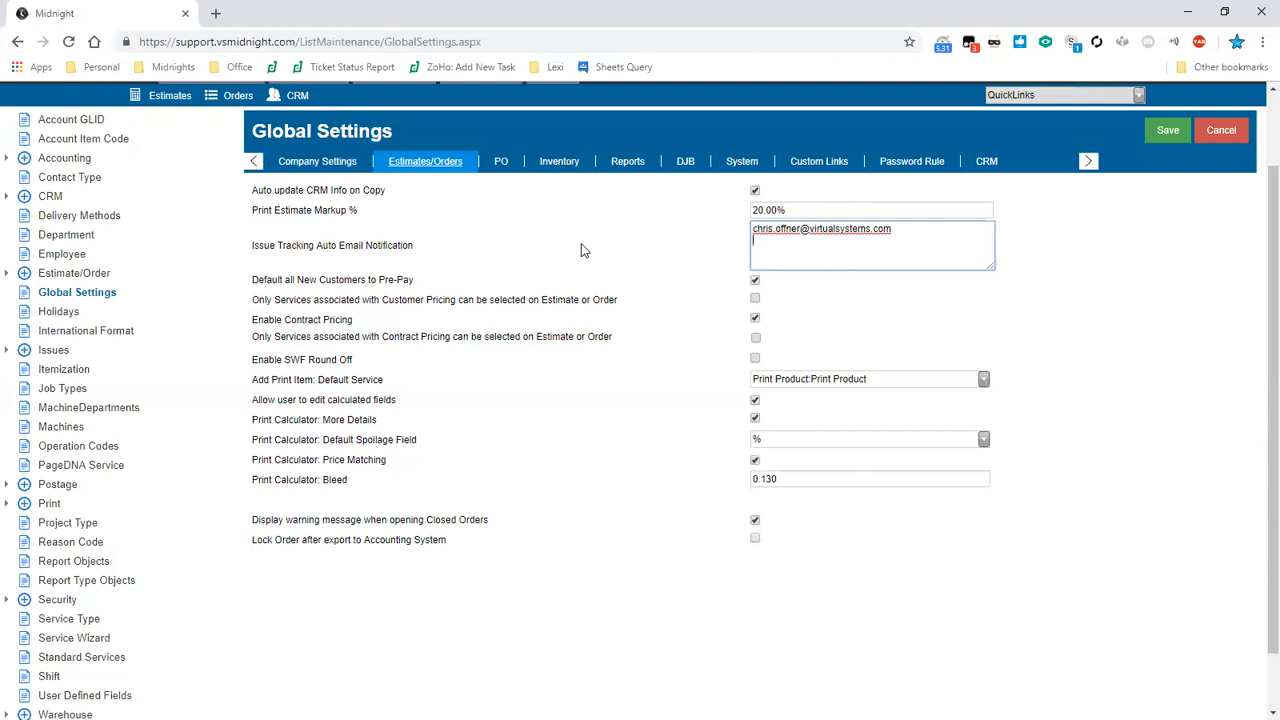
click(514, 302)
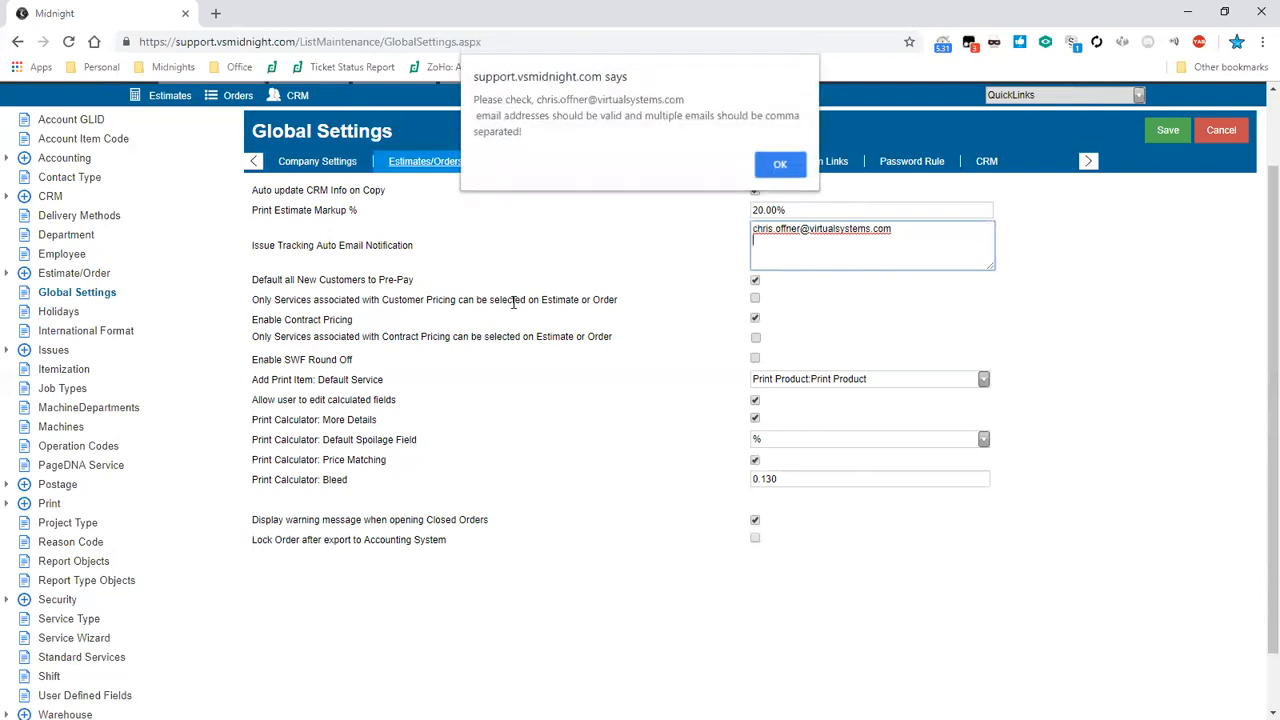
key(Return)
key(BackSpace)
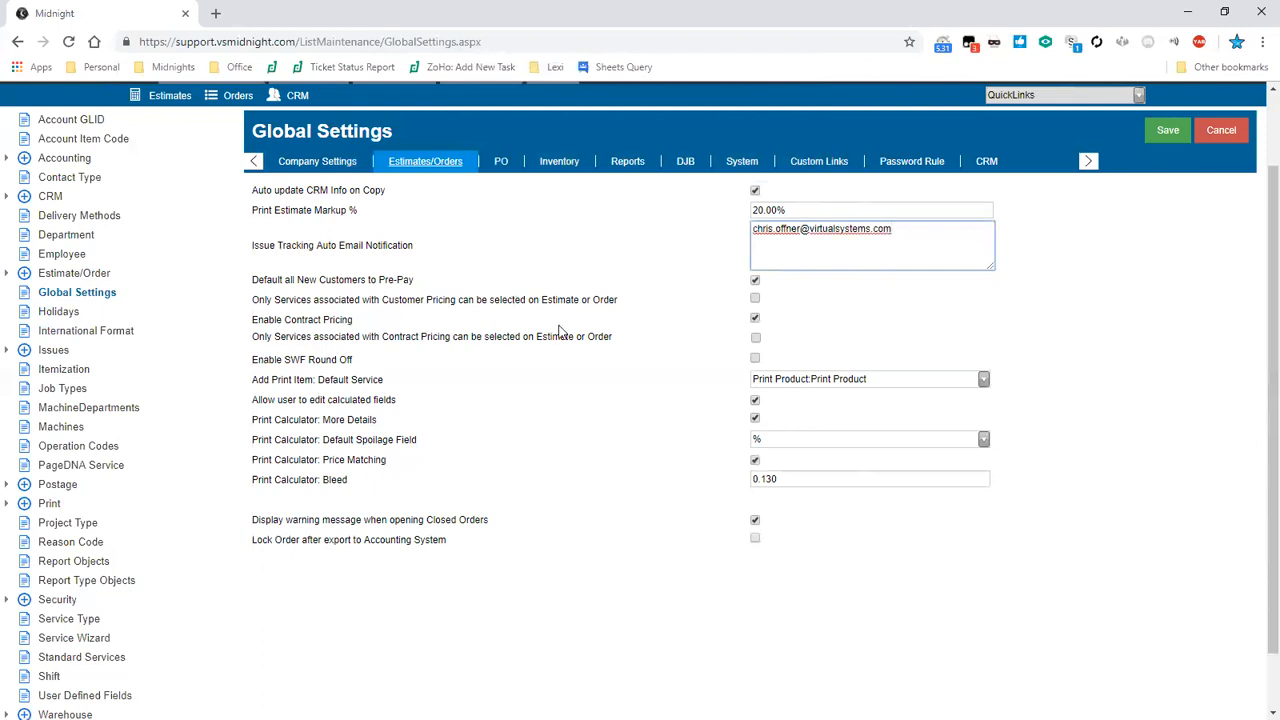
- Review the pricing restriction, closed-order warning and lock-after-export options on the Estimates/Orders settings
drag(252, 300, 562, 327)
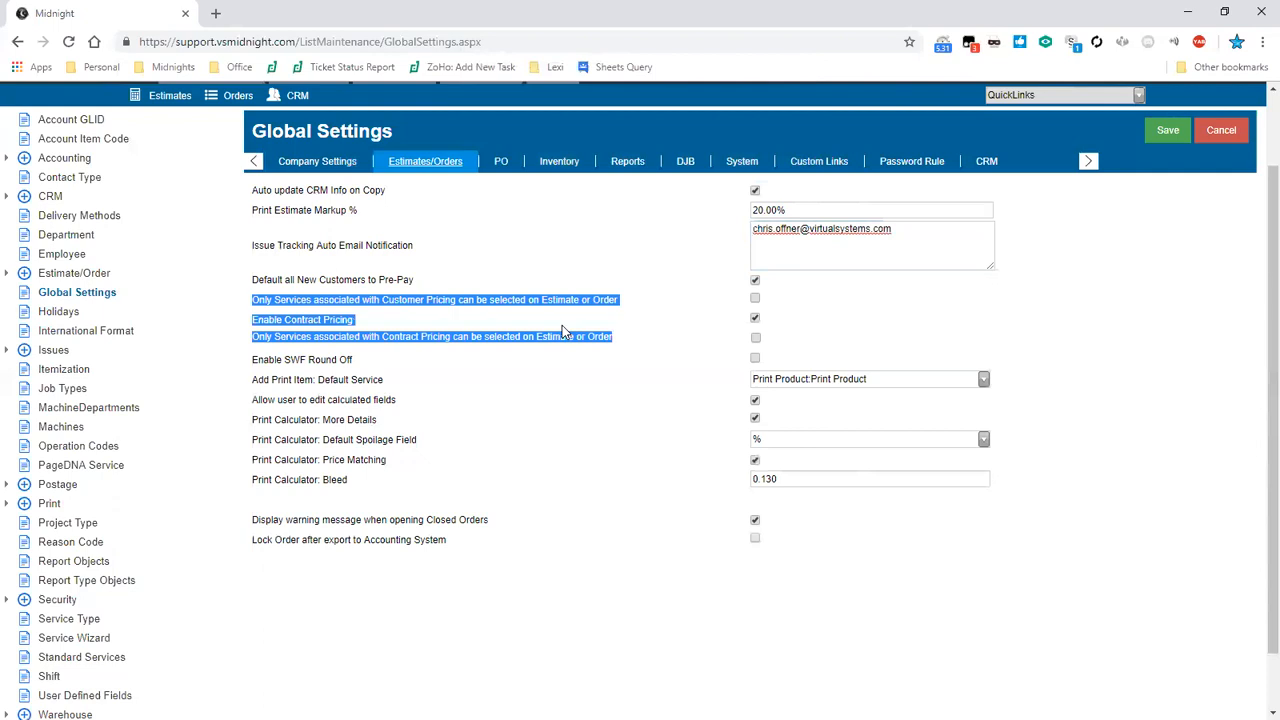
click(562, 325)
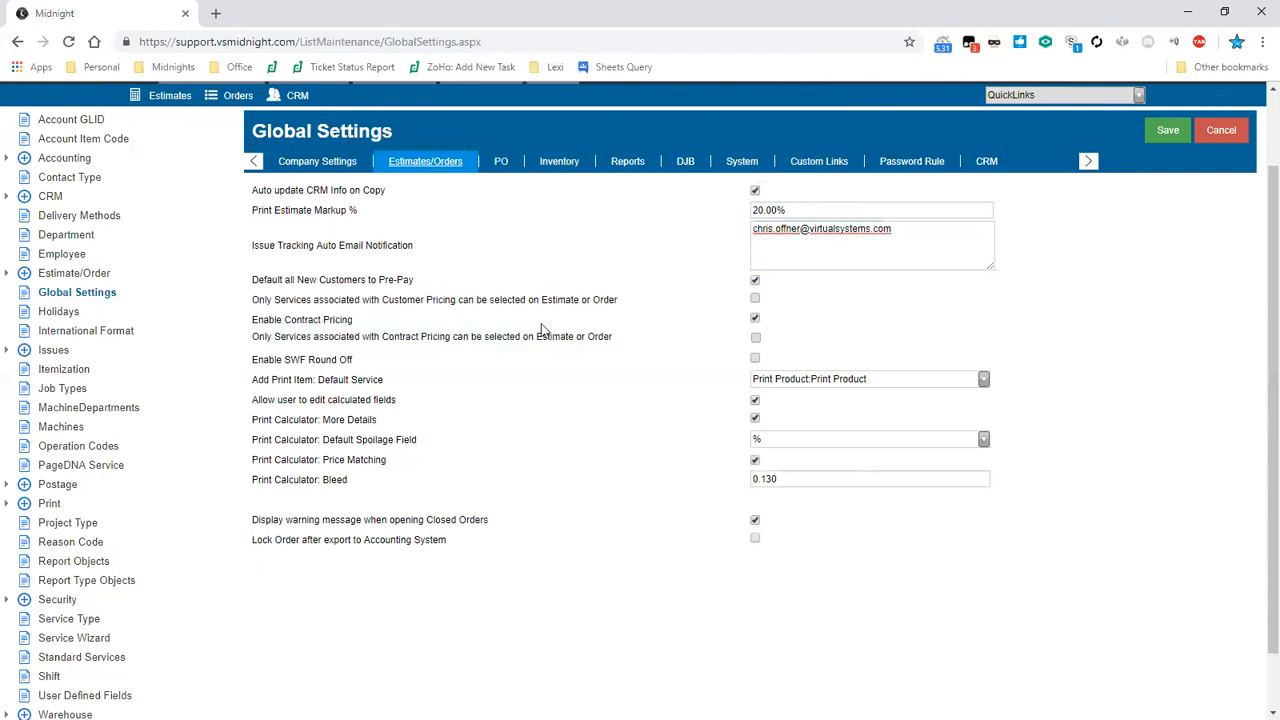
drag(414, 280, 379, 280)
click(541, 326)
drag(252, 520, 489, 520)
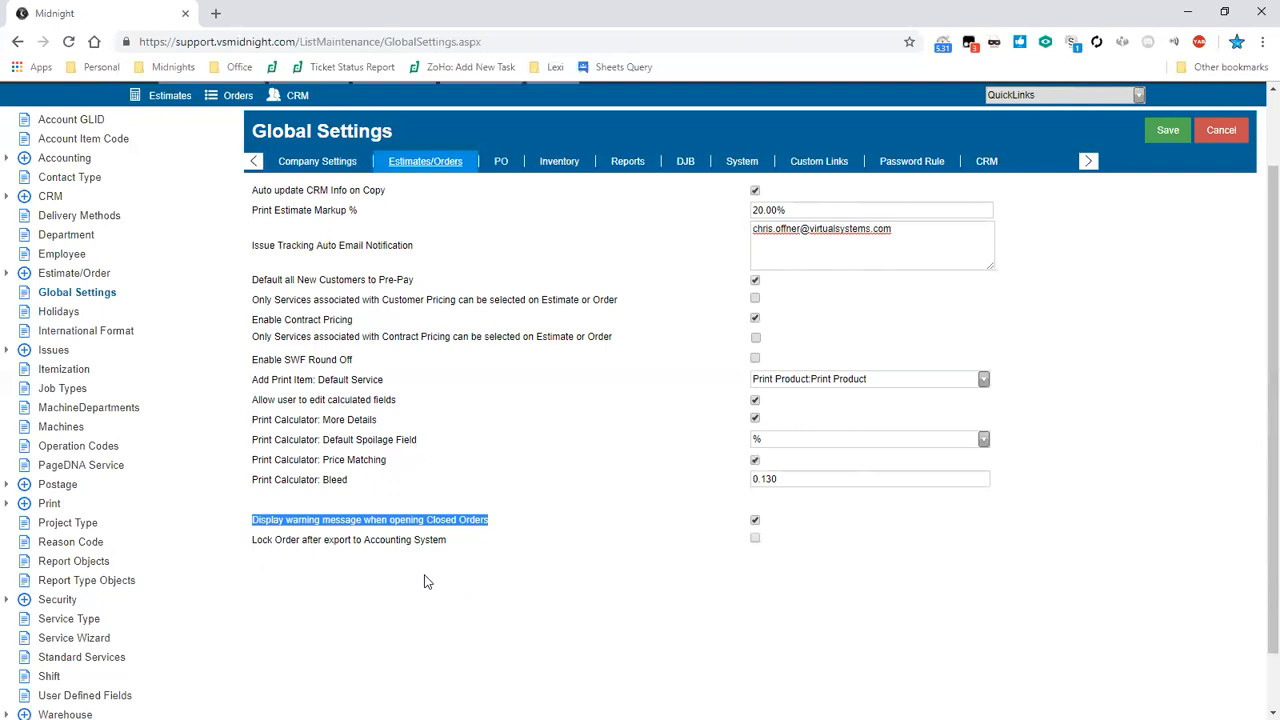
click(512, 572)
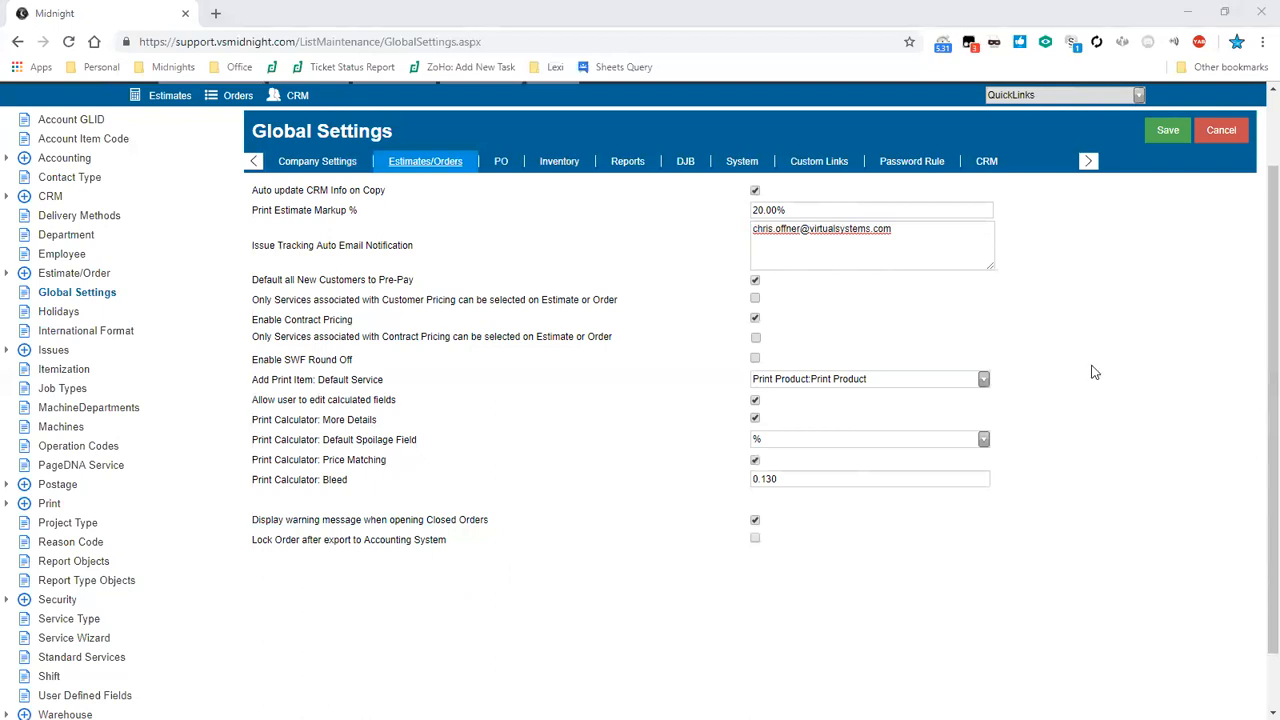
mouse_move(251, 540)
mouse_down()
mouse_move(311, 540)
mouse_move(180, 530)
mouse_move(448, 541)
mouse_up()
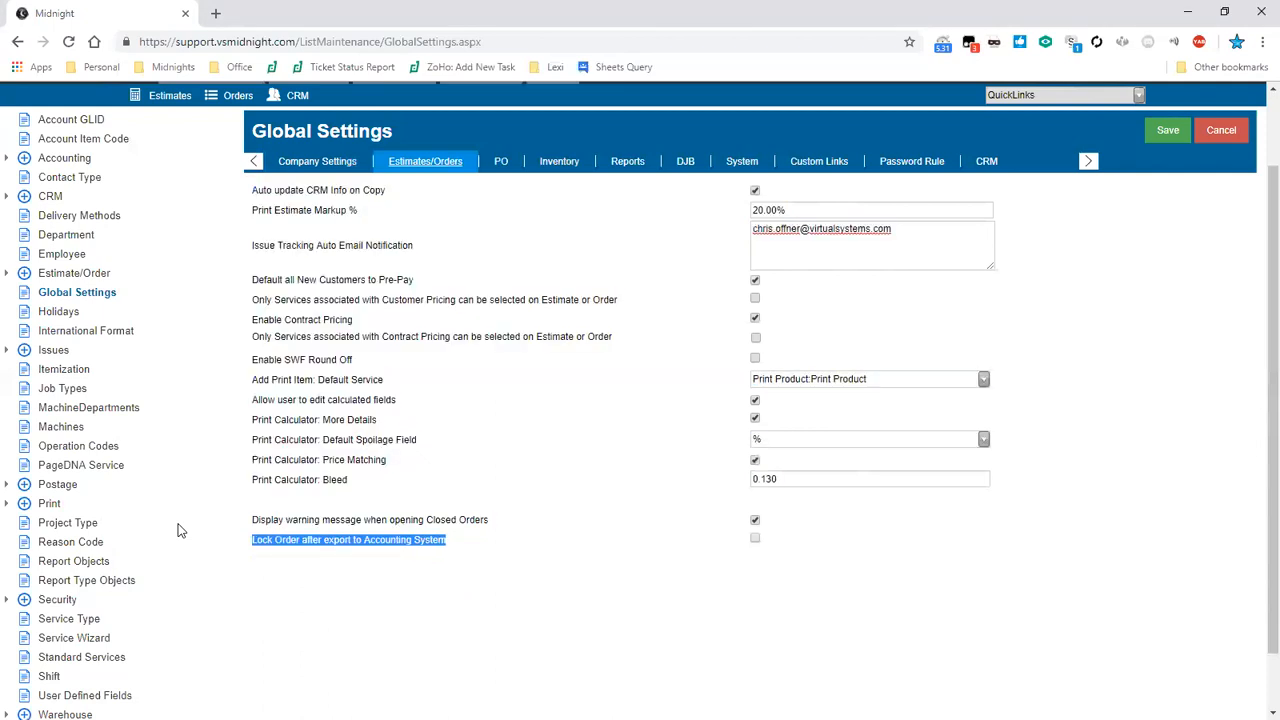
click(774, 549)
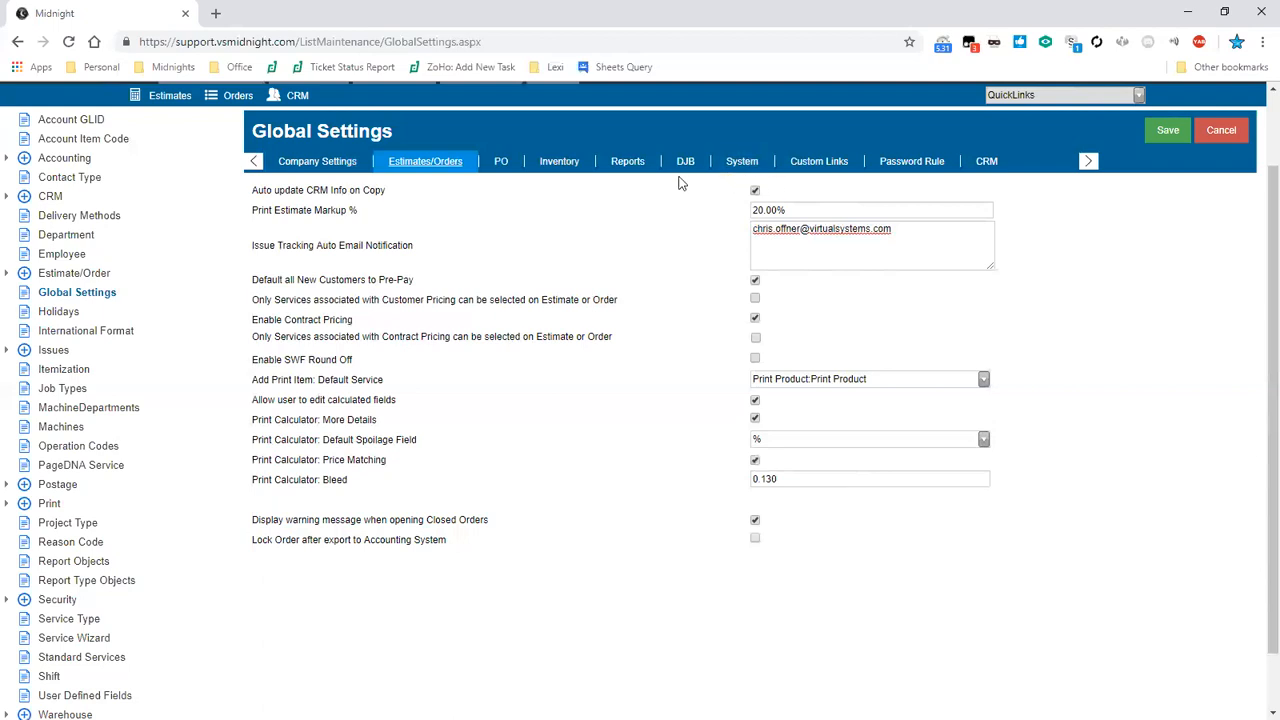
- Open the Reports settings and review the default BCC and email signature
click(632, 176)
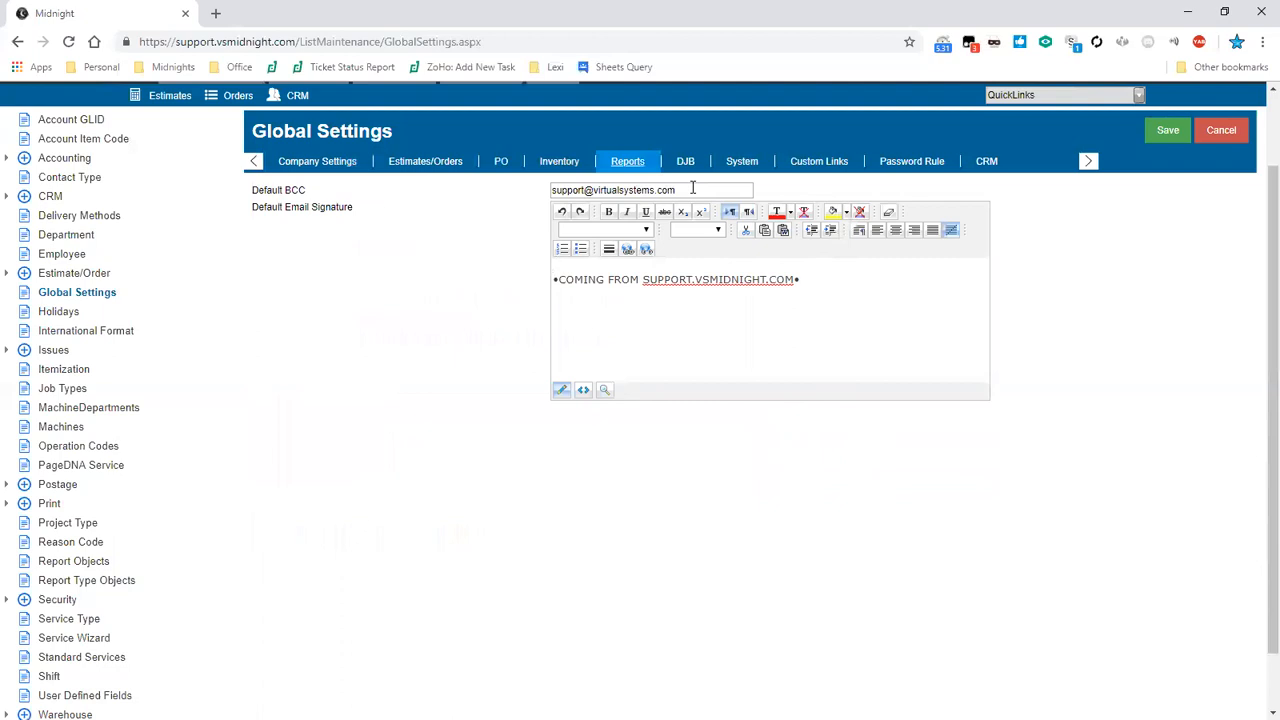
mouse_move(802, 282)
mouse_down()
mouse_move(589, 311)
mouse_move(546, 304)
mouse_up()
scroll(1016, 215, up, 1)
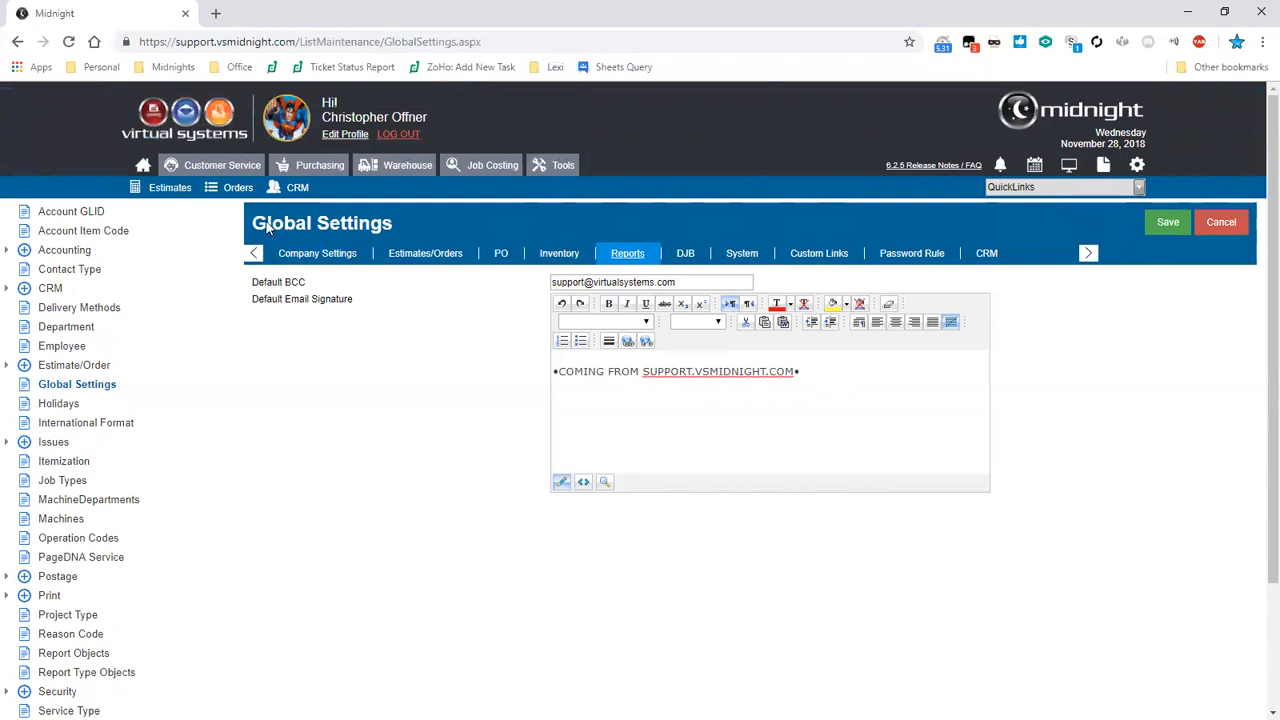
- Go to the order search, toggle Extended Search, and open the User Defined Field 1 list
click(211, 175)
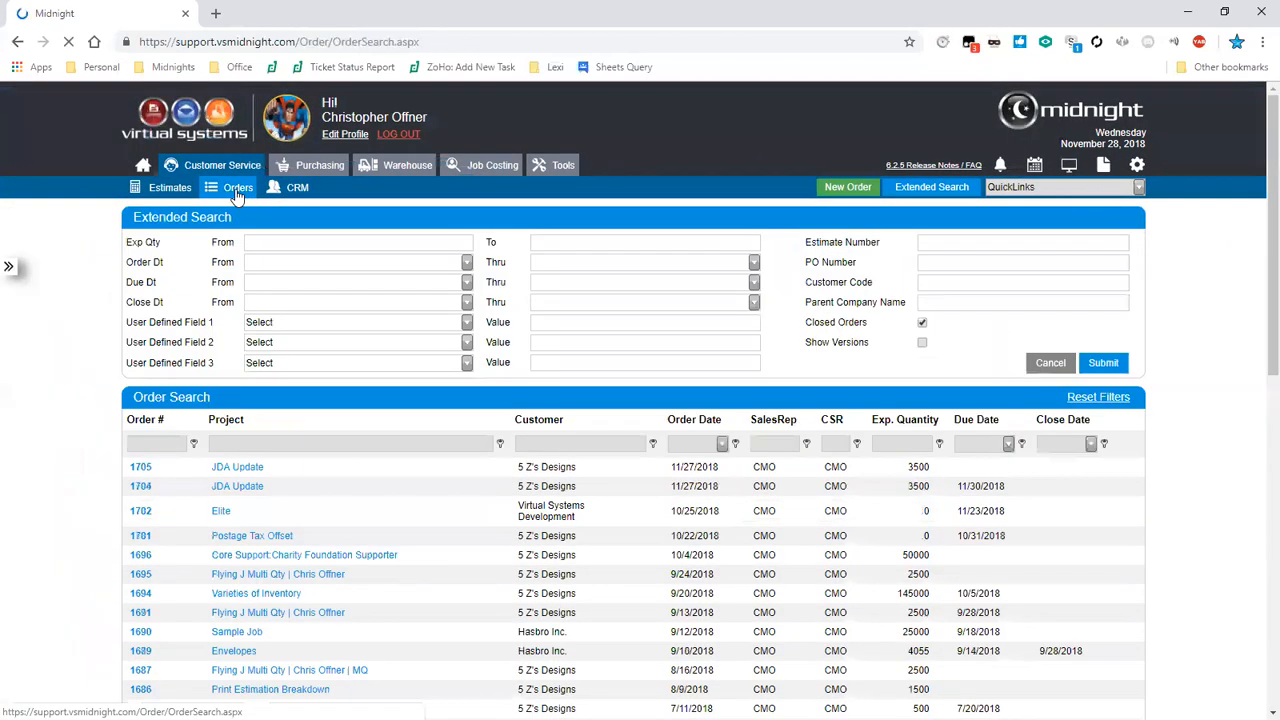
click(237, 192)
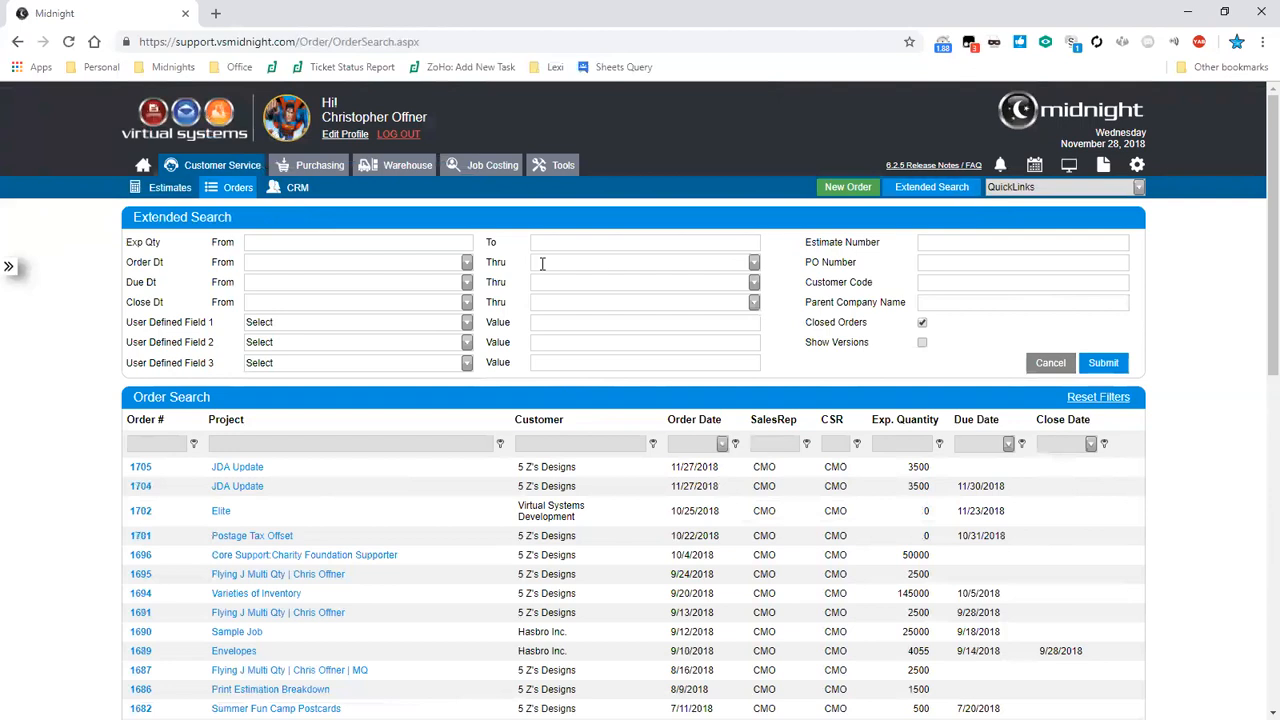
click(945, 192)
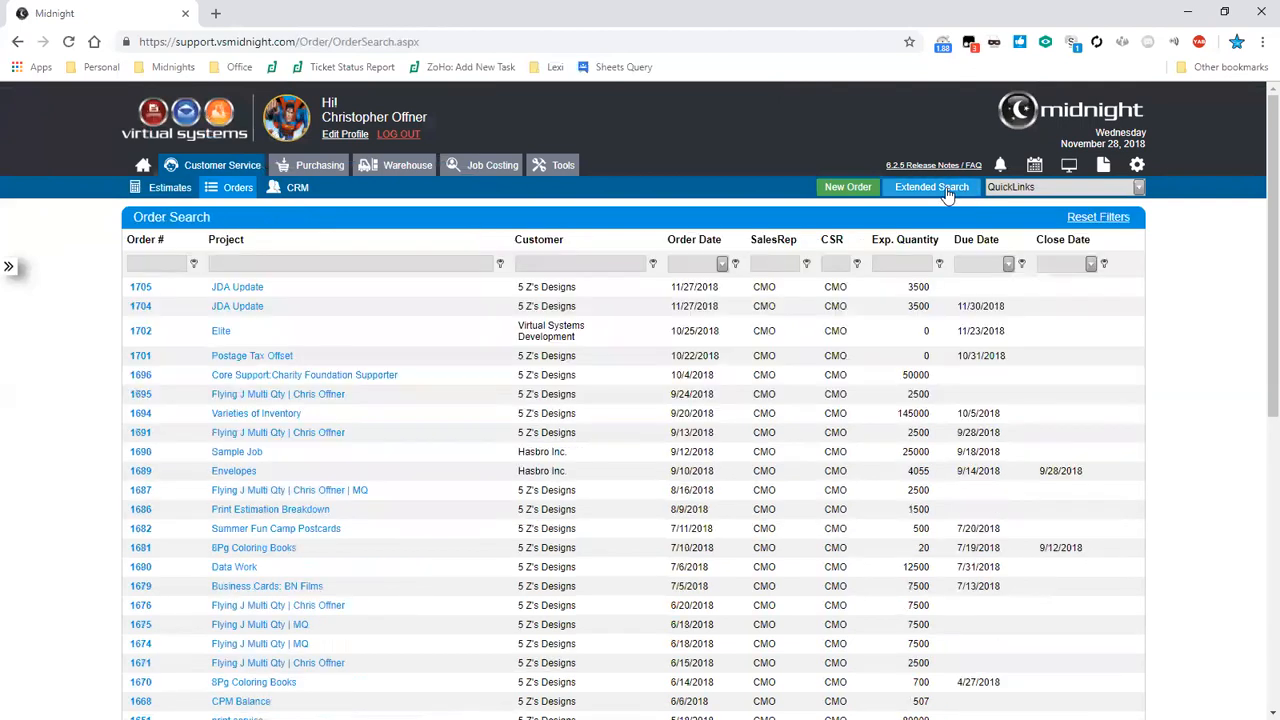
click(945, 190)
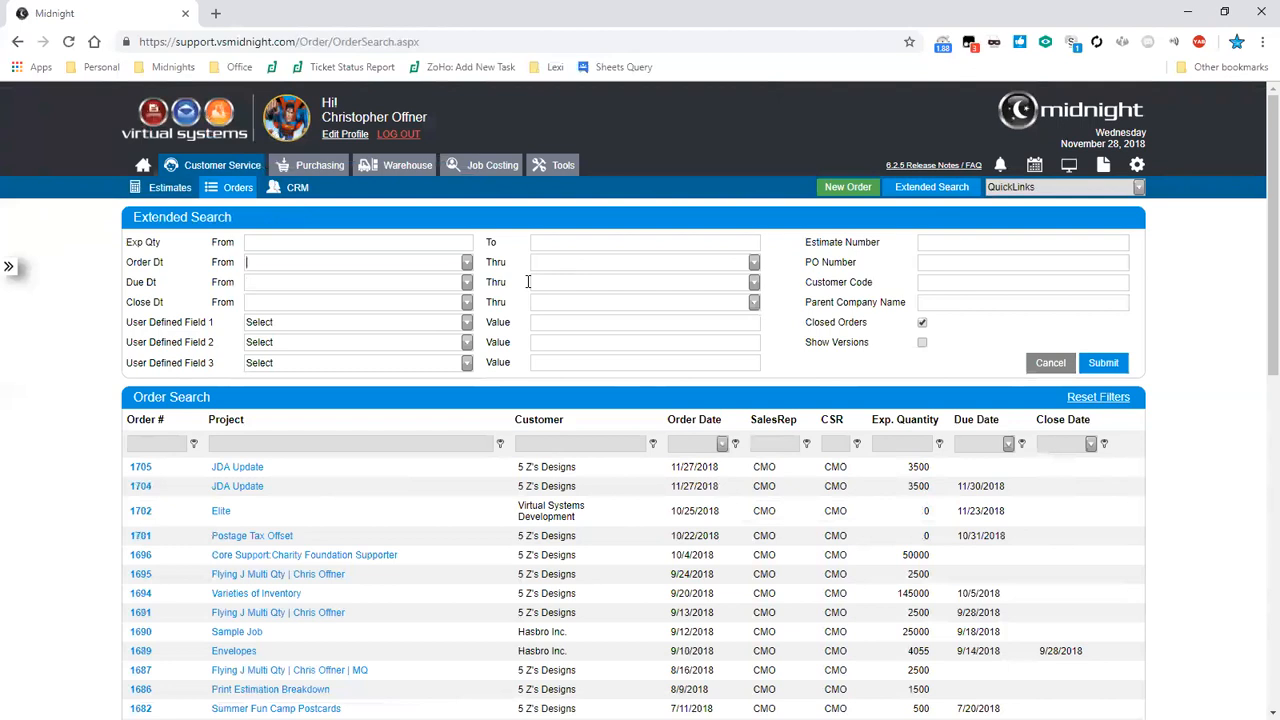
click(949, 288)
click(949, 288)
key(Tab)
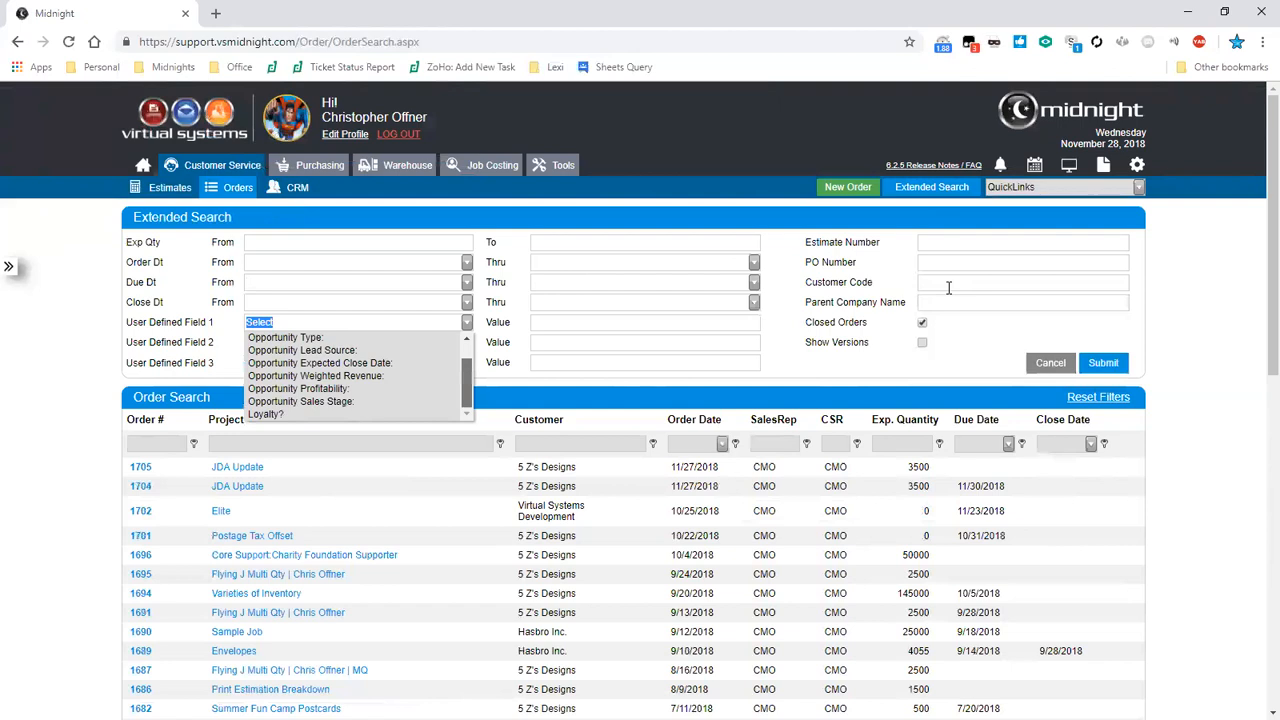
- Submit the extended search and filter the order list to projects beginning with "Flying"
click(606, 361)
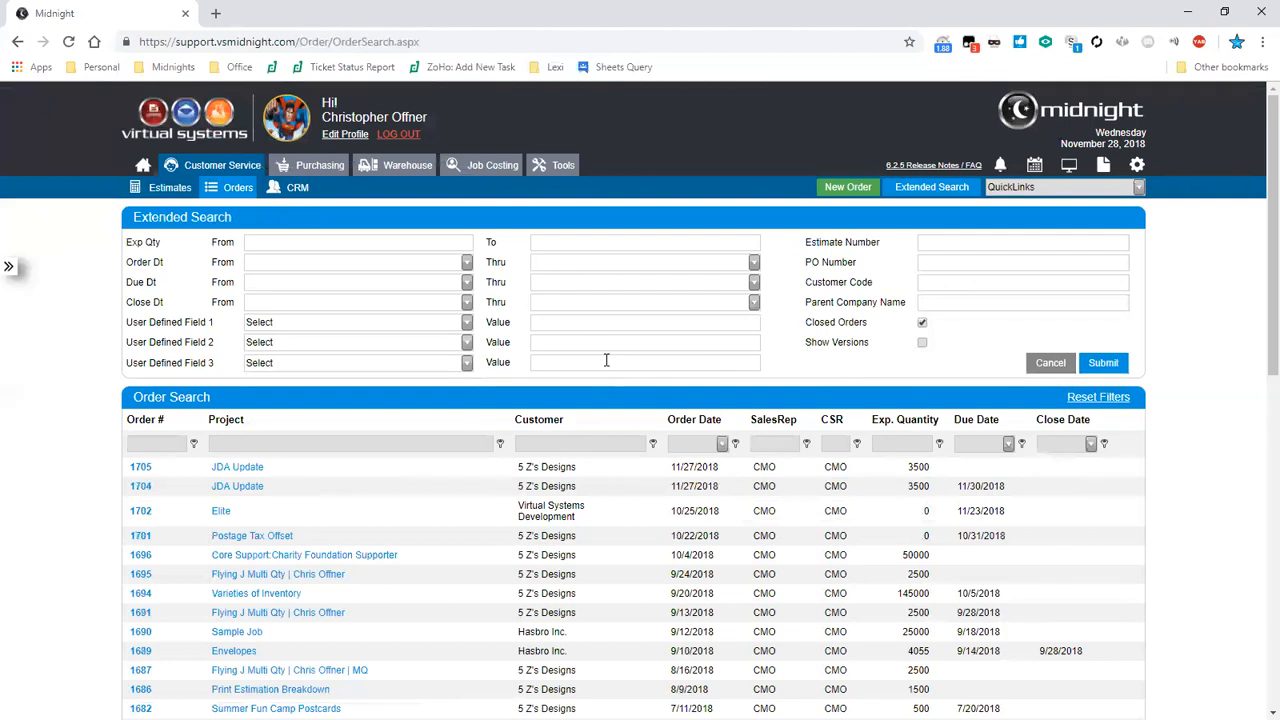
click(1104, 363)
scroll(200, 308, down, 2)
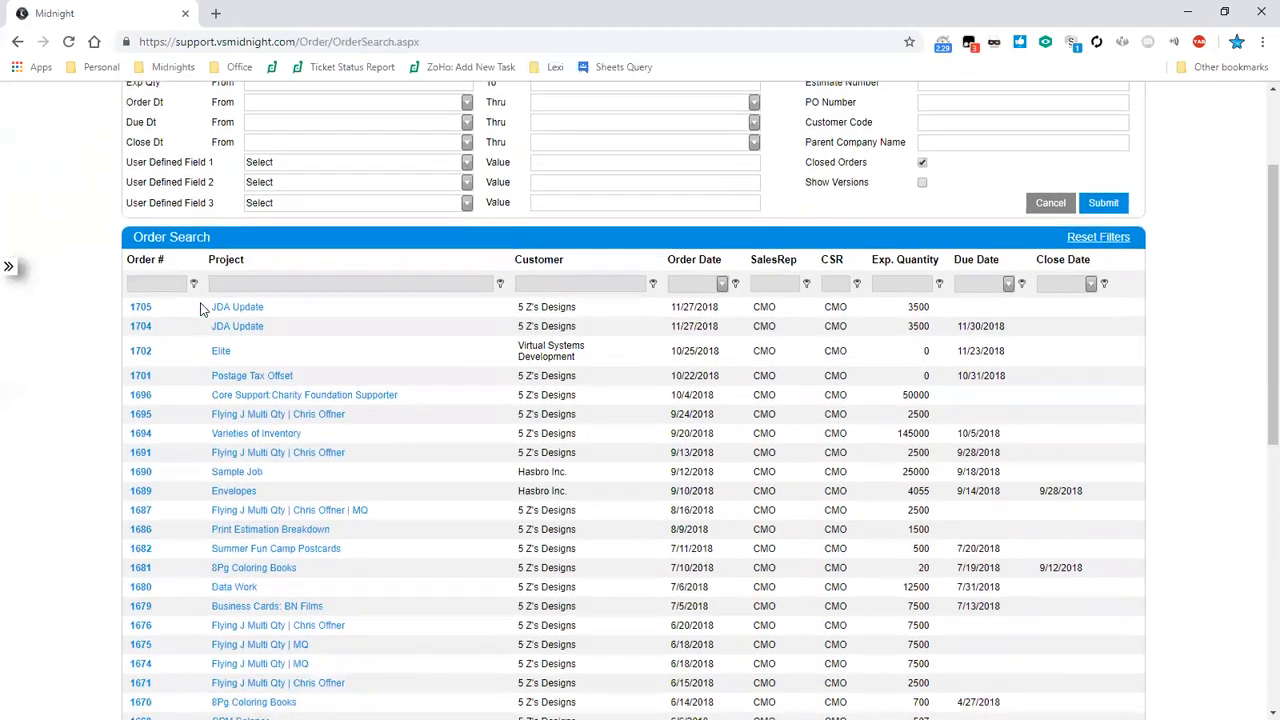
click(196, 286)
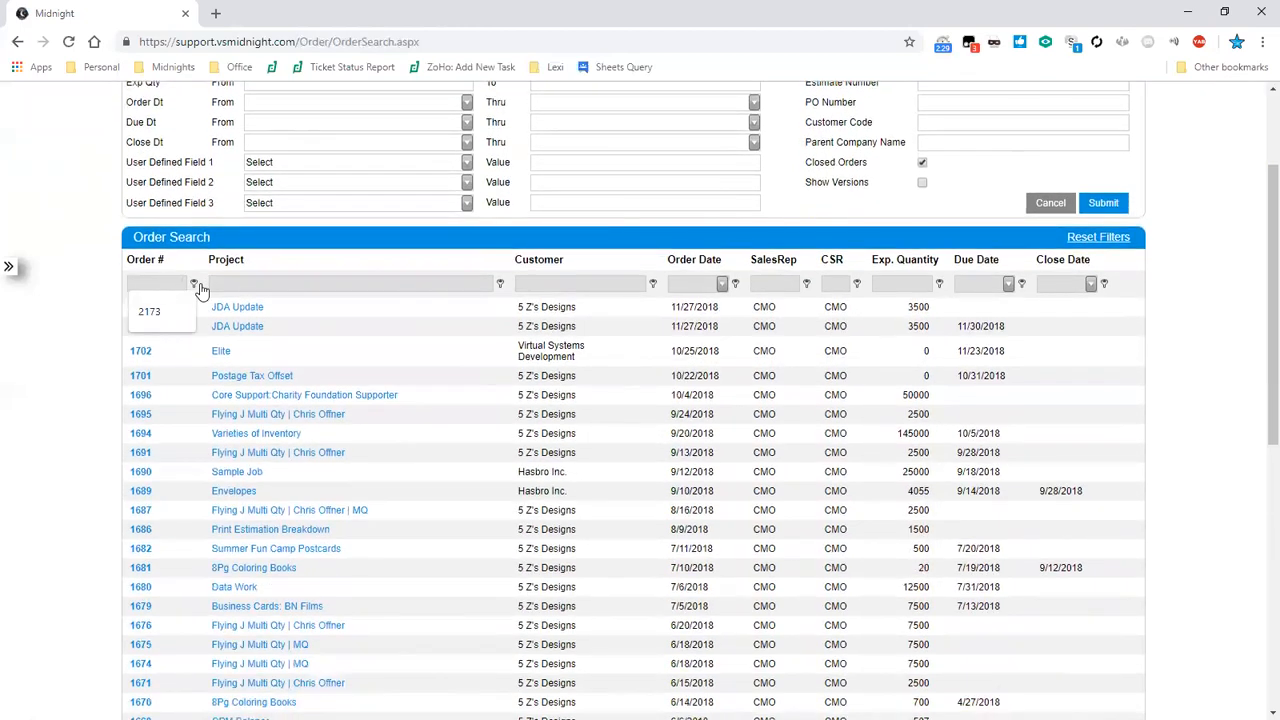
key(Tab)
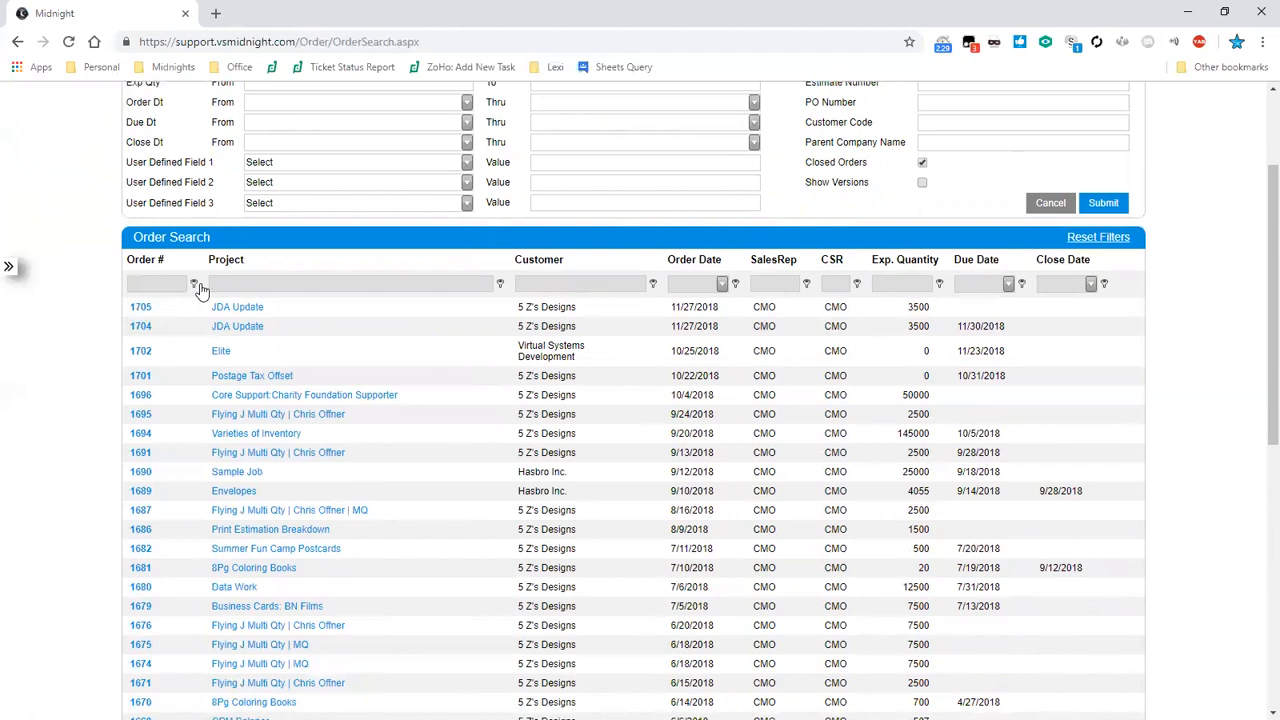
text(Flying)
key(Tab)
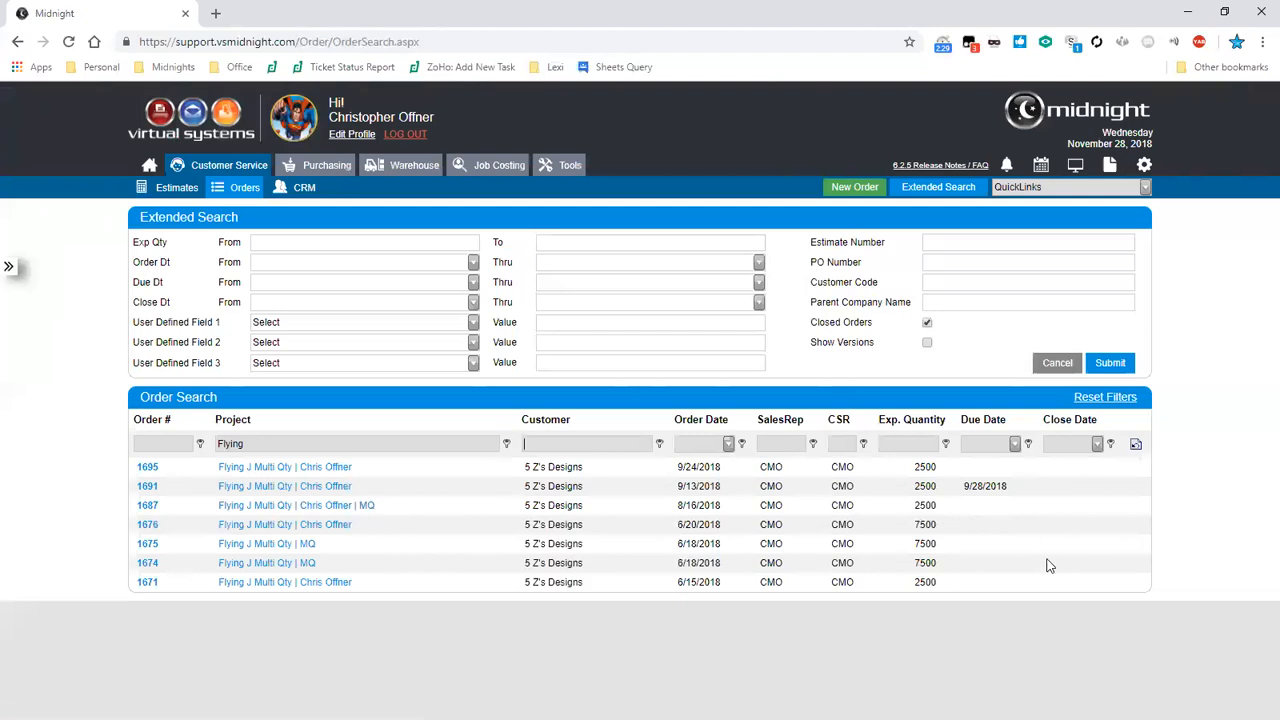
- Switch the Project filter condition to Contains and back to Begins with
click(507, 444)
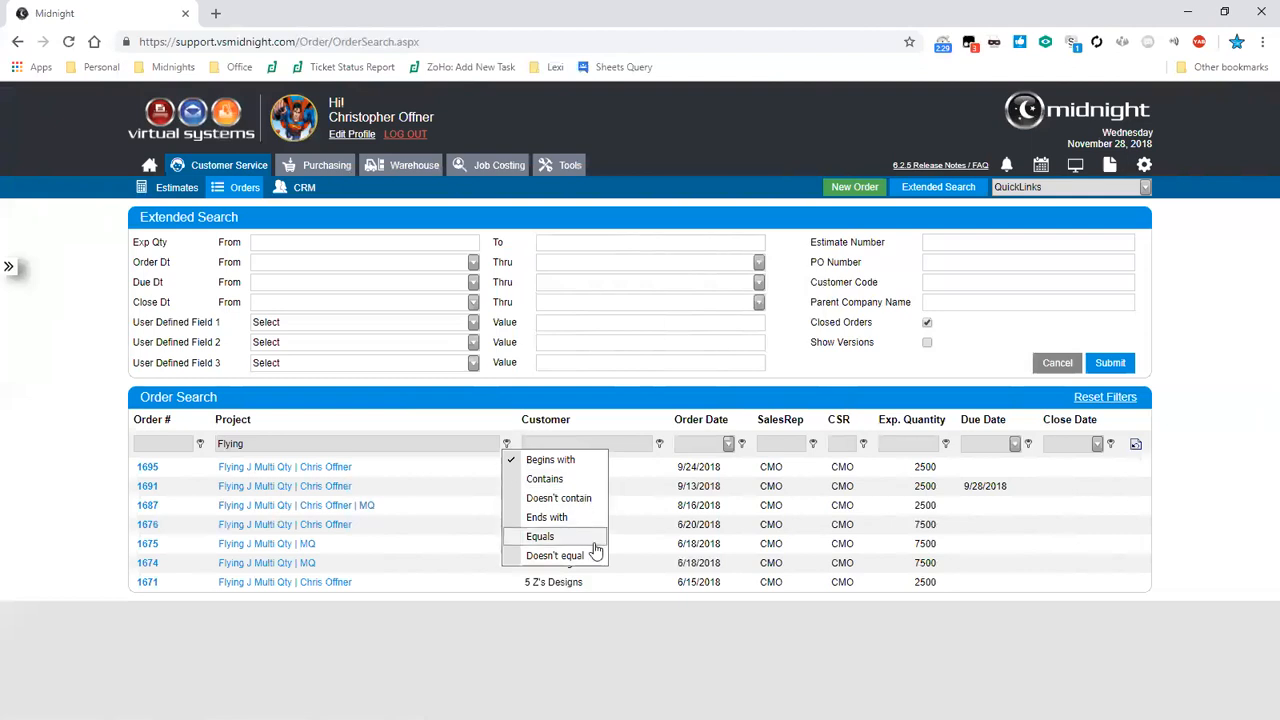
click(561, 480)
click(508, 444)
click(535, 459)
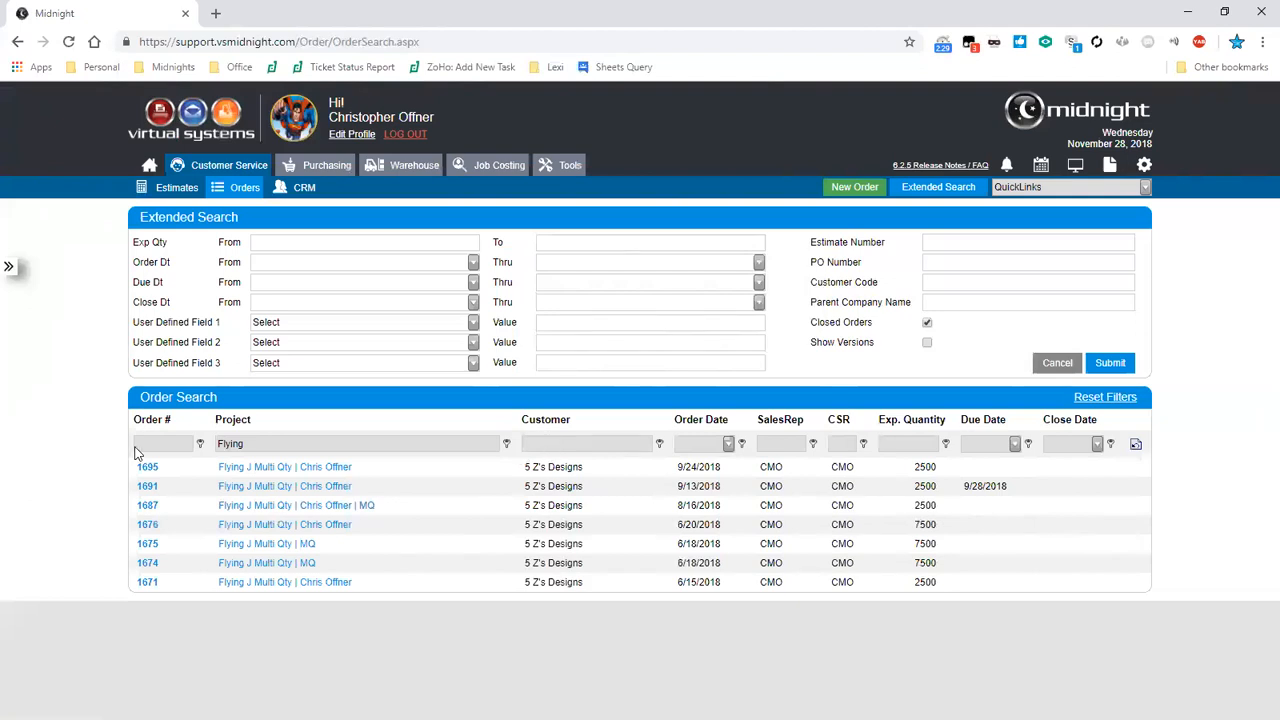
- Clear the Project filter and reset all order search filters
click(1136, 449)
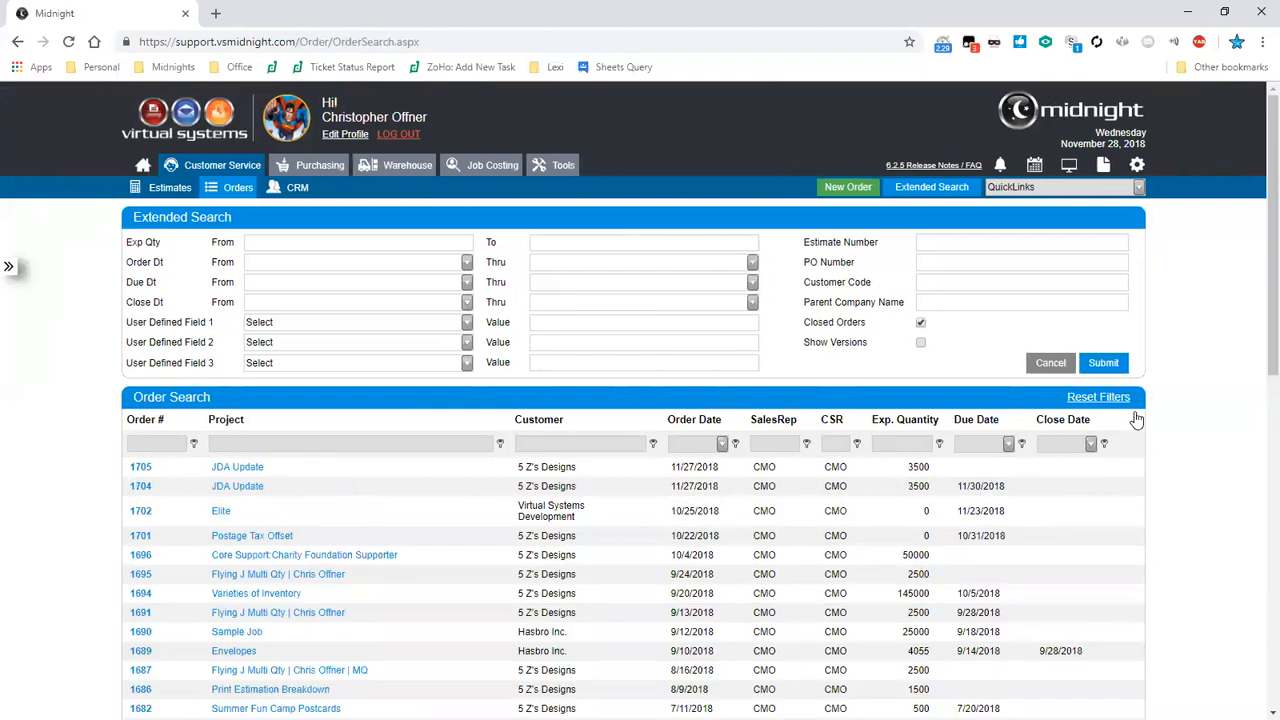
click(1125, 398)
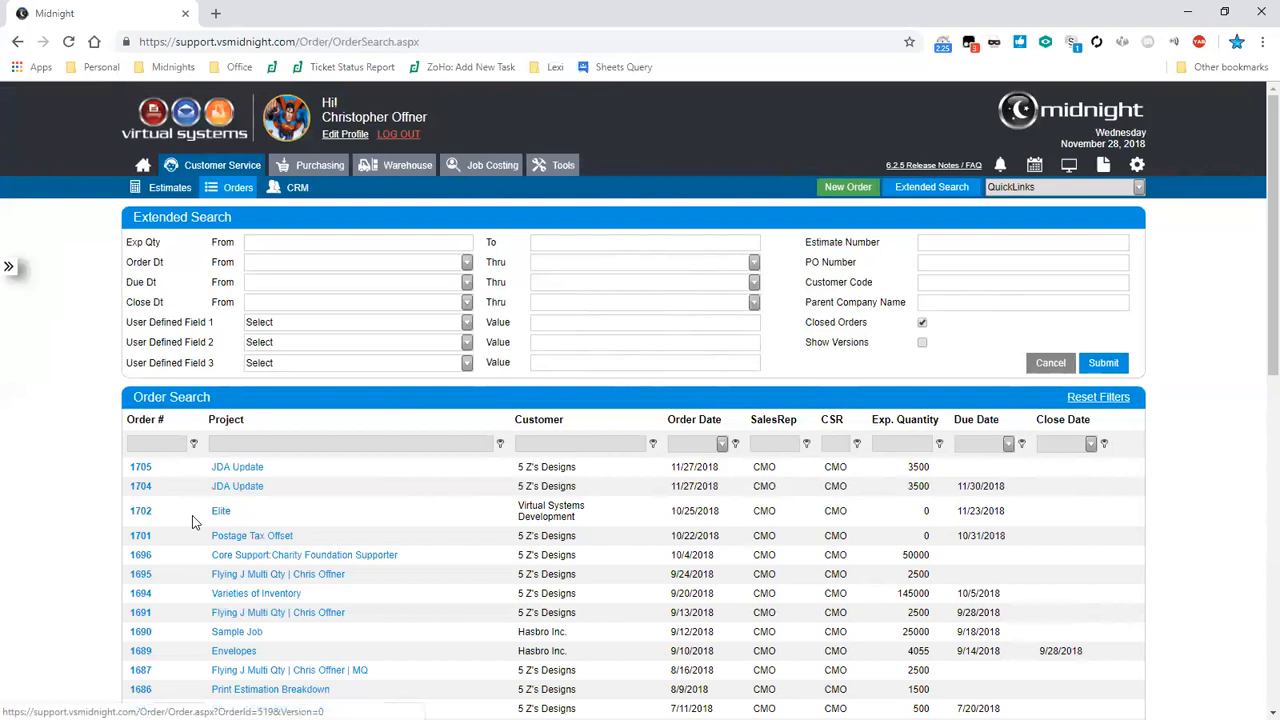
- Show and hide the Recently Visited panel
click(10, 269)
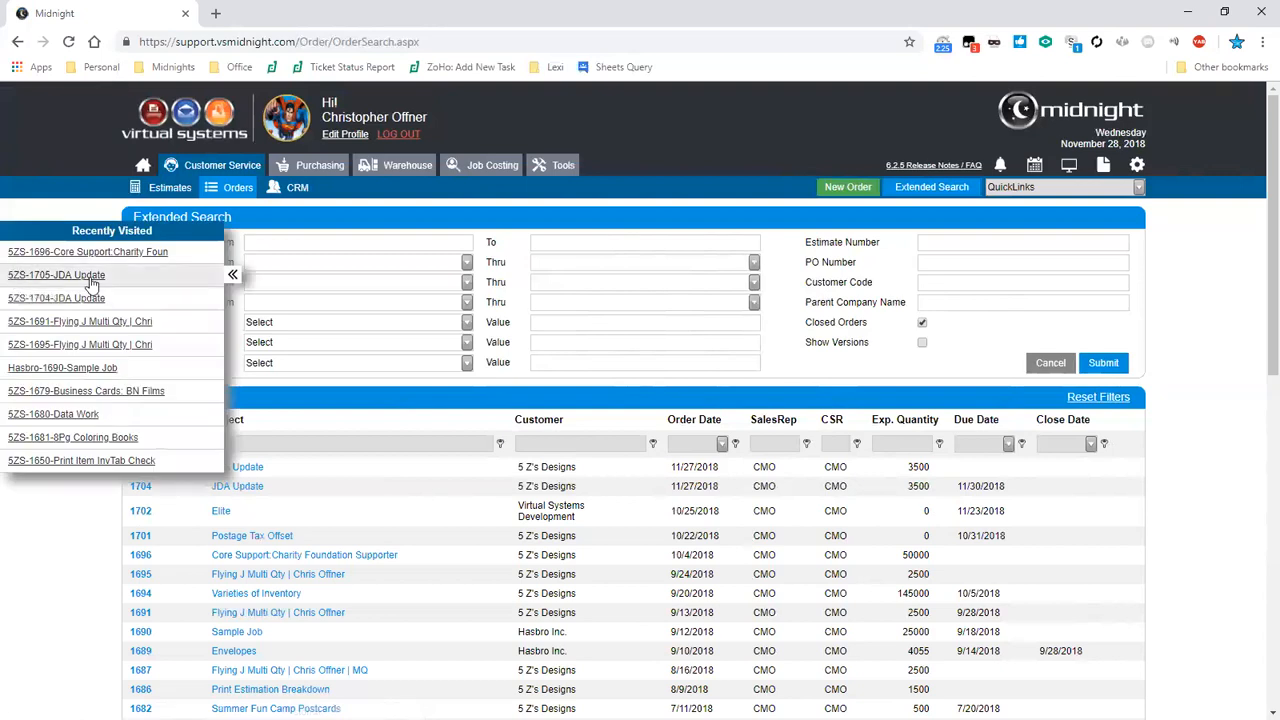
click(203, 287)
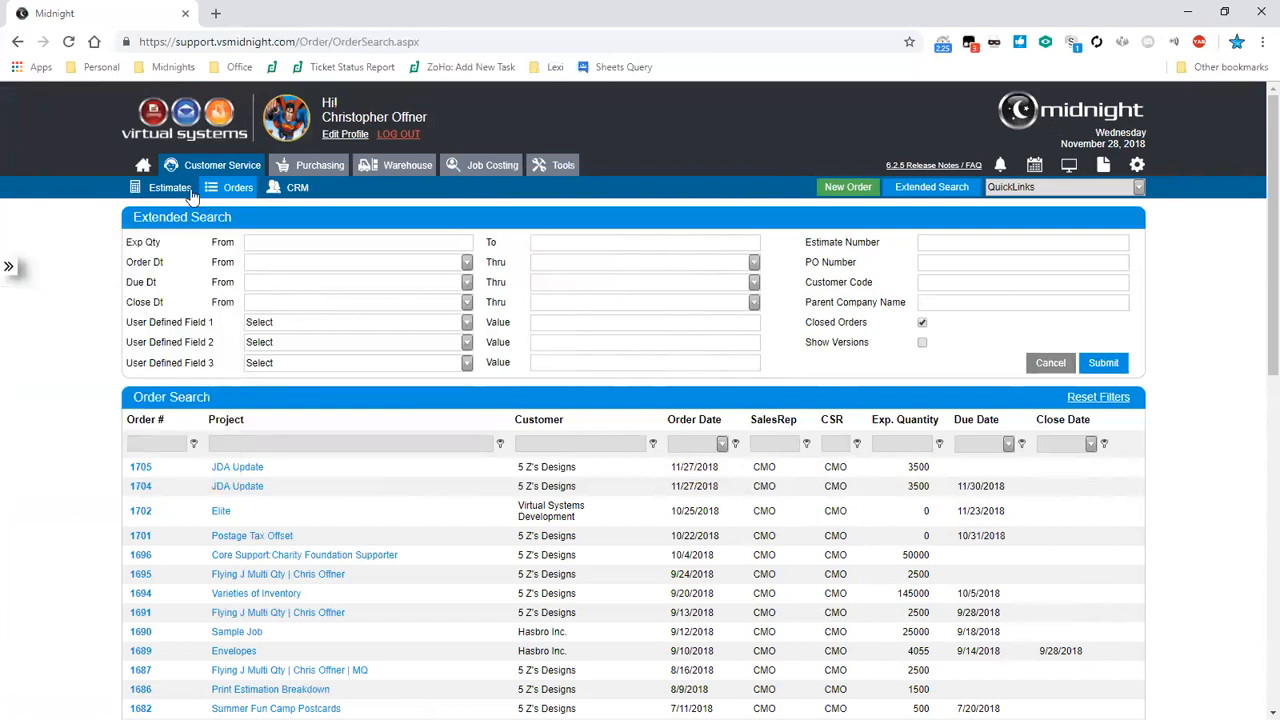
- Review the home dashboard's open orders and QuickLinks list before returning to the order search
click(143, 167)
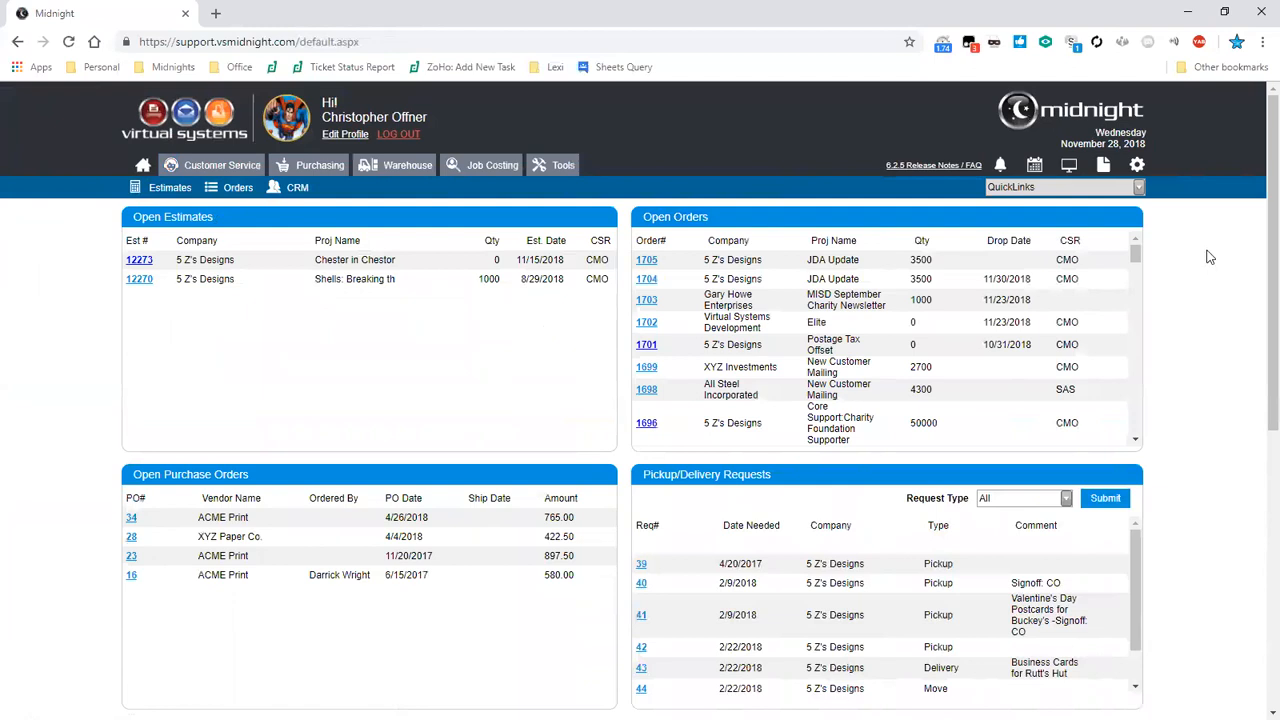
drag(1135, 253, 1168, 240)
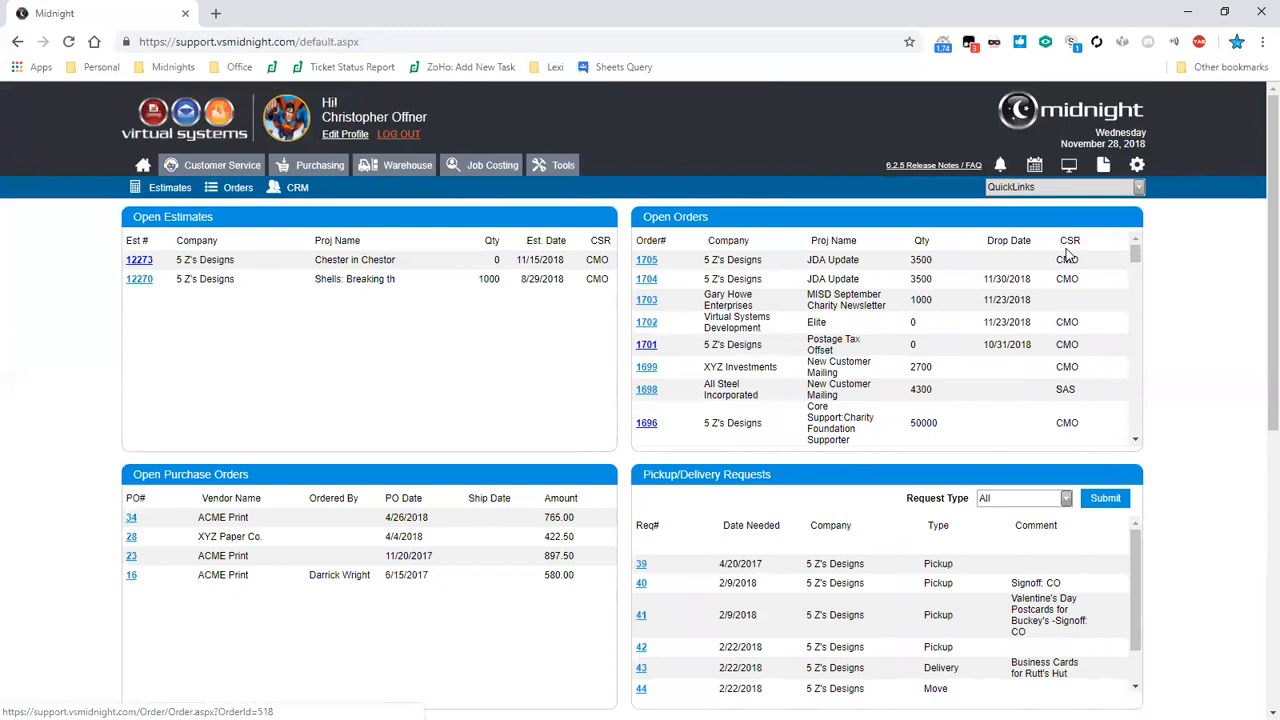
click(1139, 188)
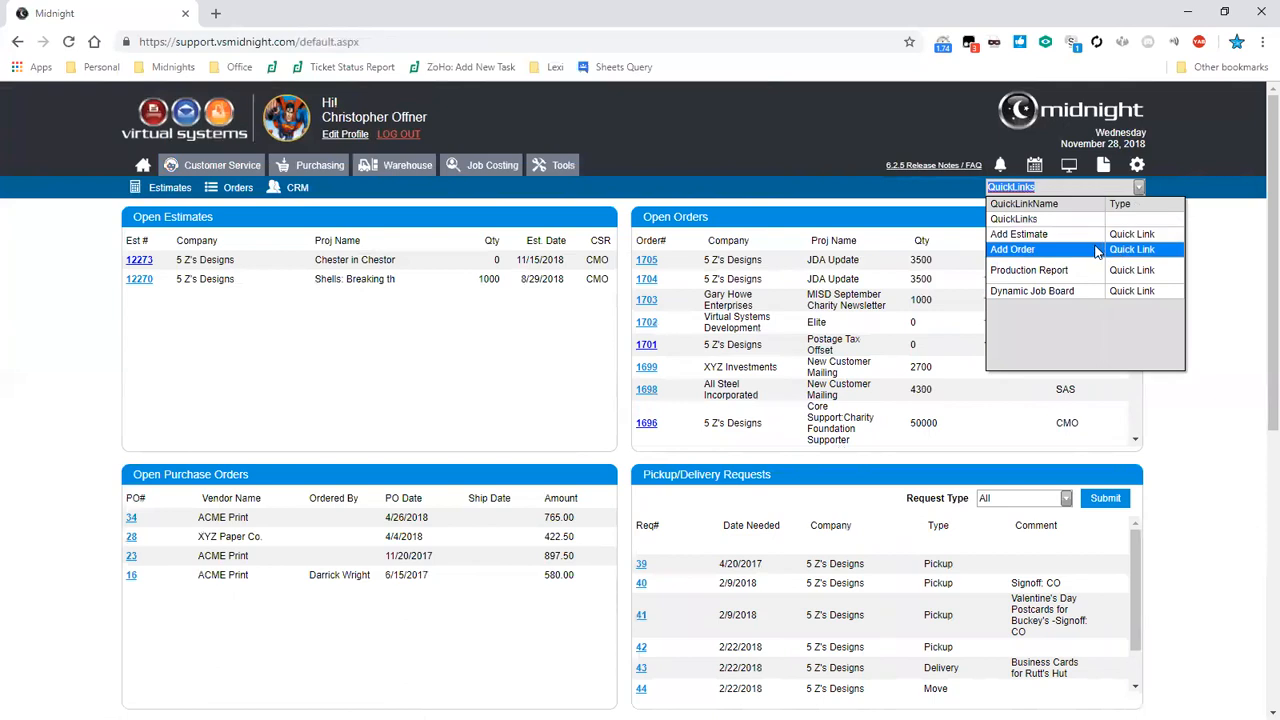
click(238, 188)
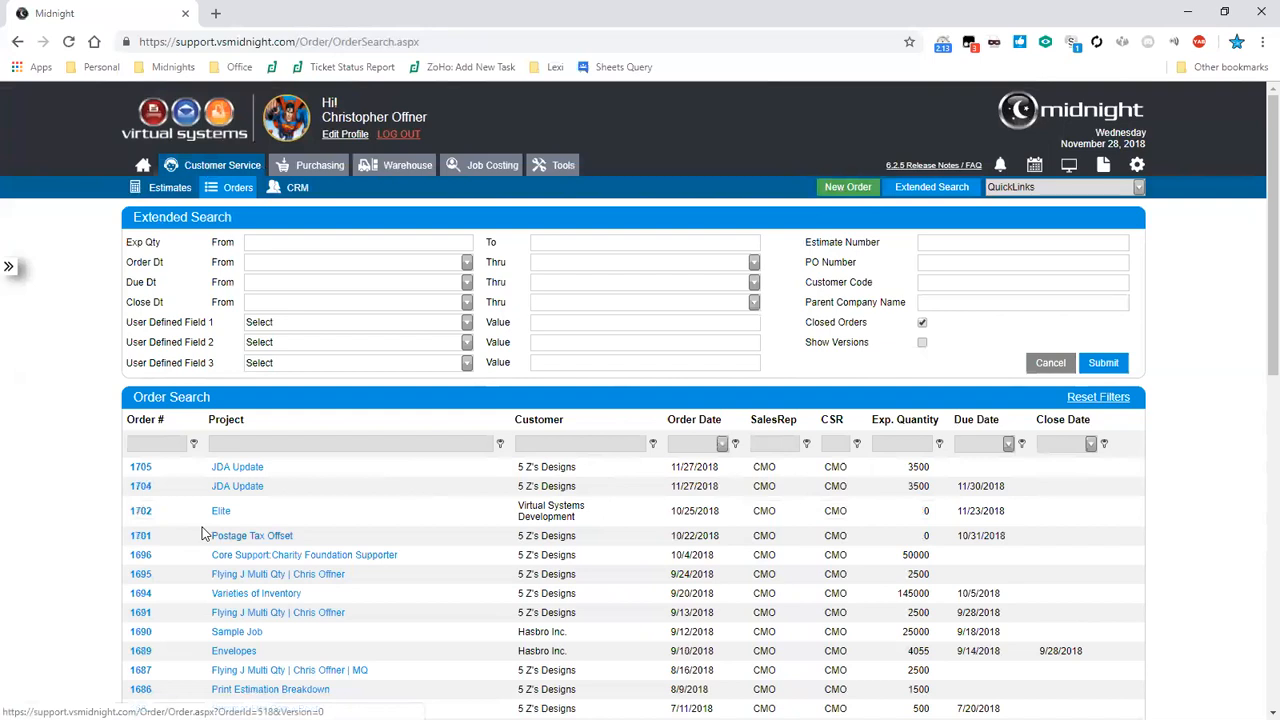
- Open the closed Envelopes order 1689 and view its Details and General tabs
scroll(201, 533, down, 1)
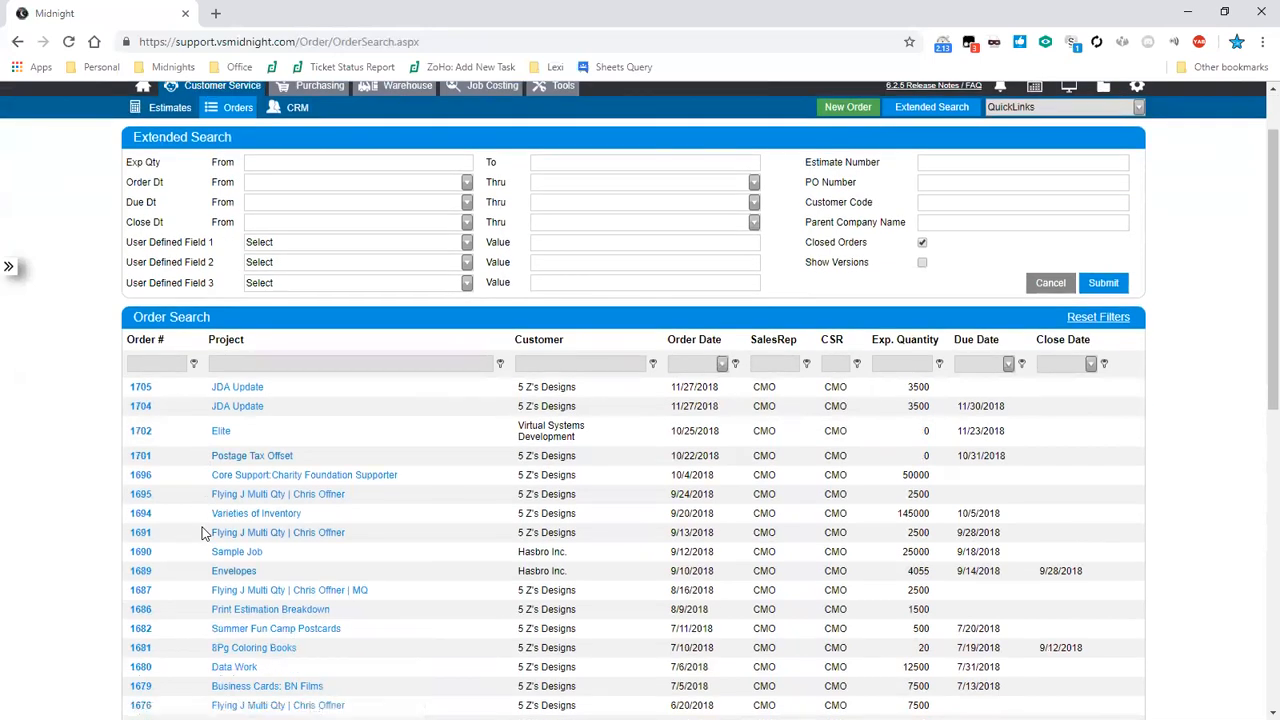
click(201, 533)
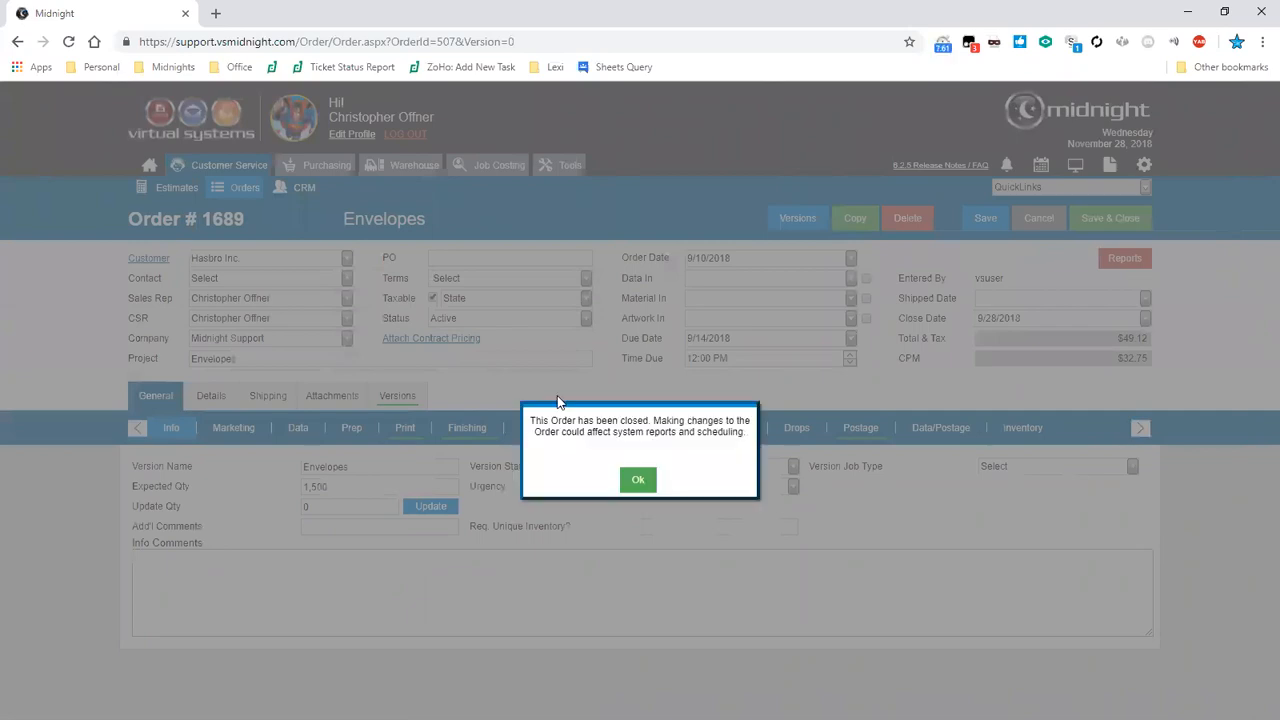
click(634, 477)
click(205, 398)
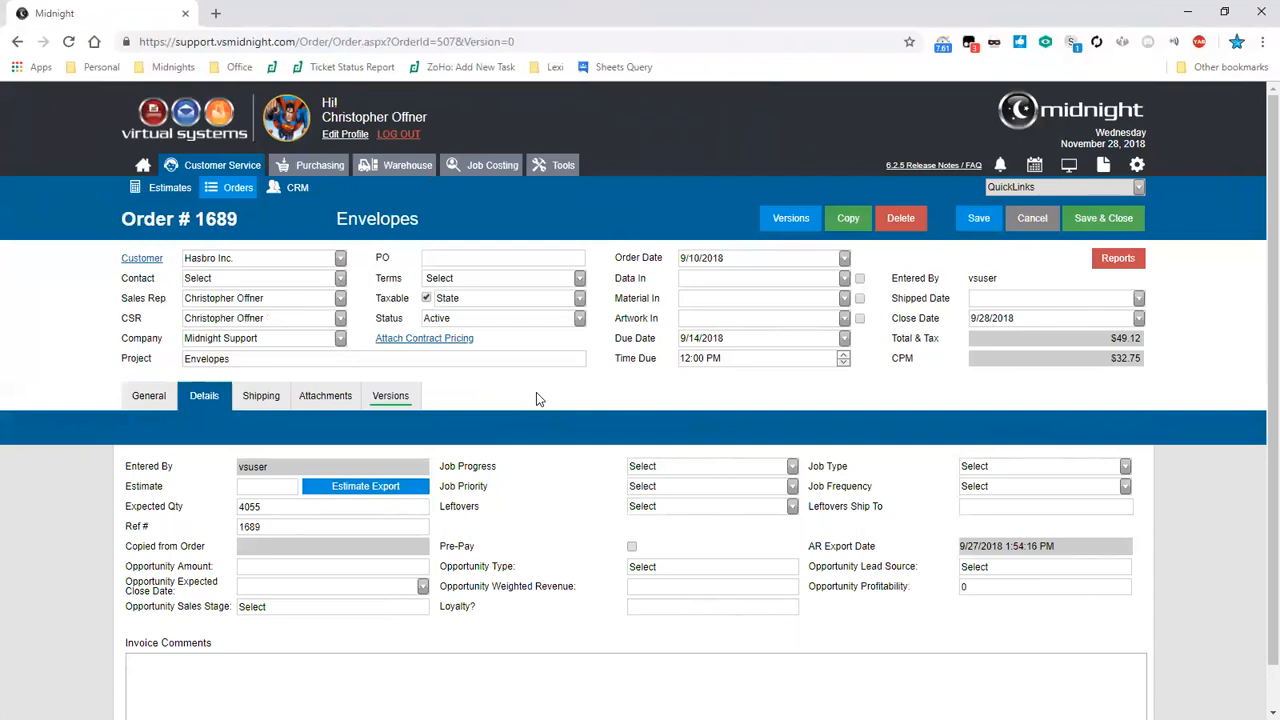
click(168, 404)
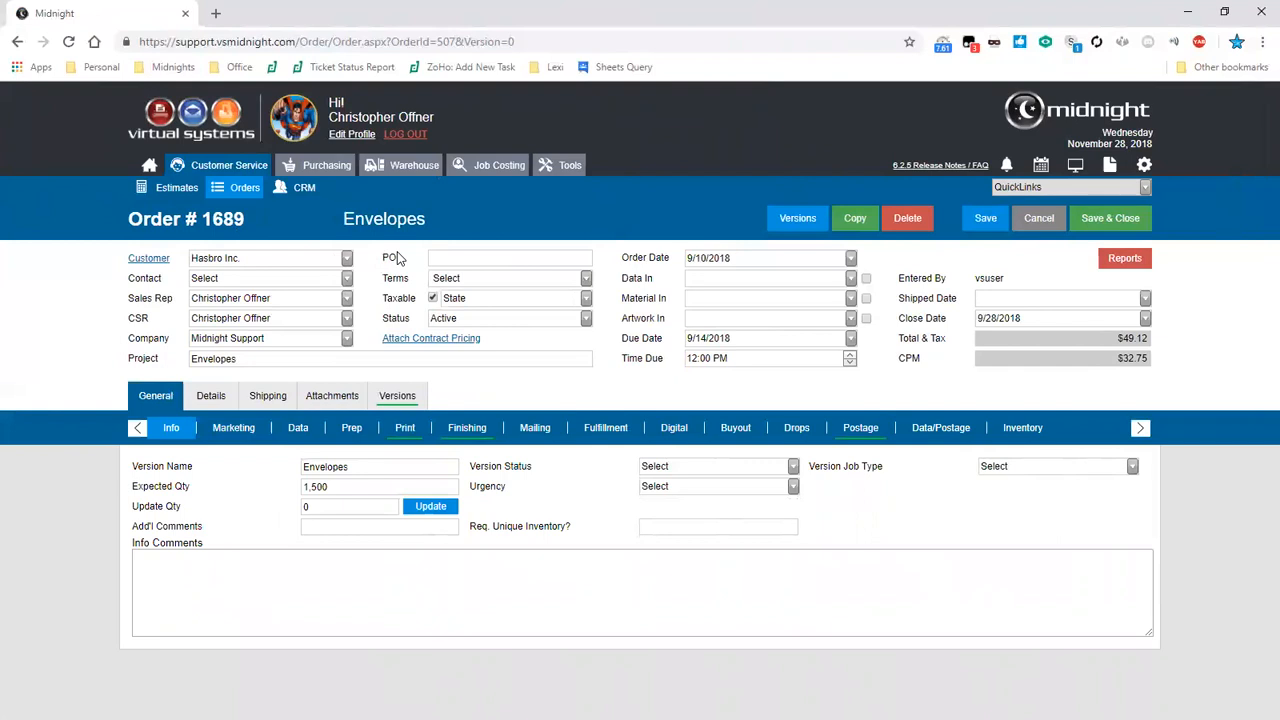
- Change the order's customer to Verizon
key(Tab)
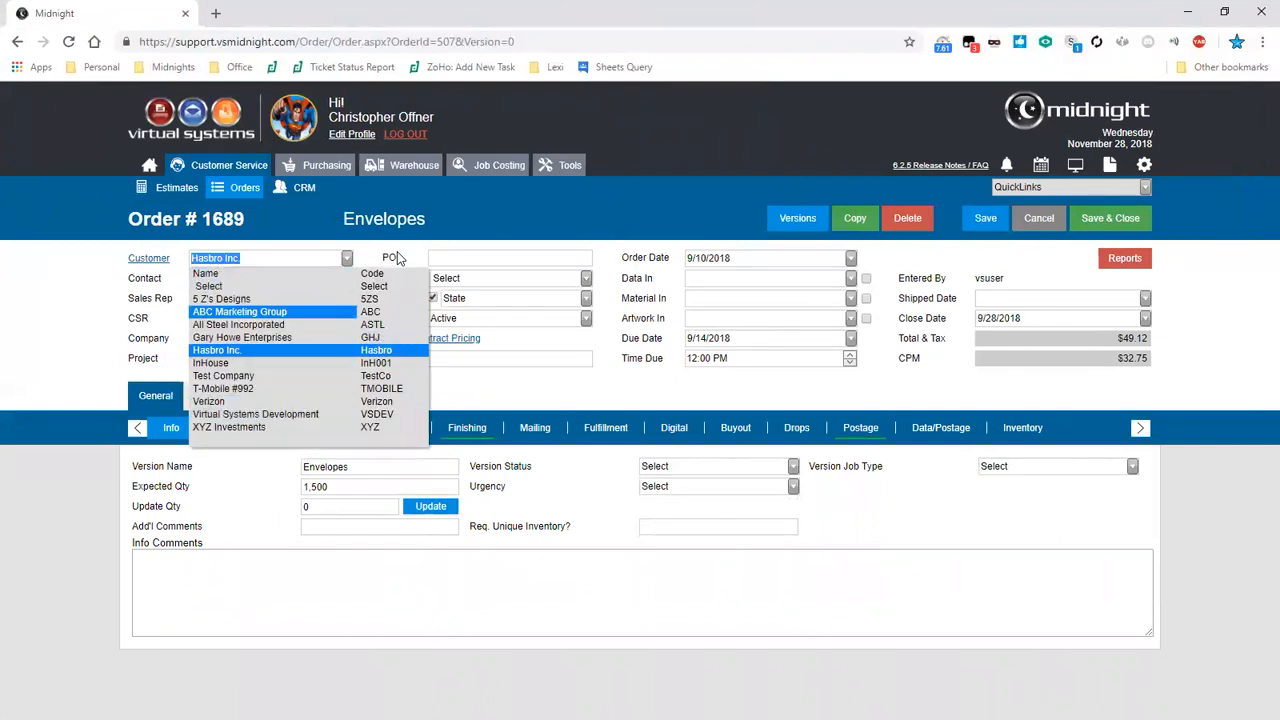
text(Verizon)
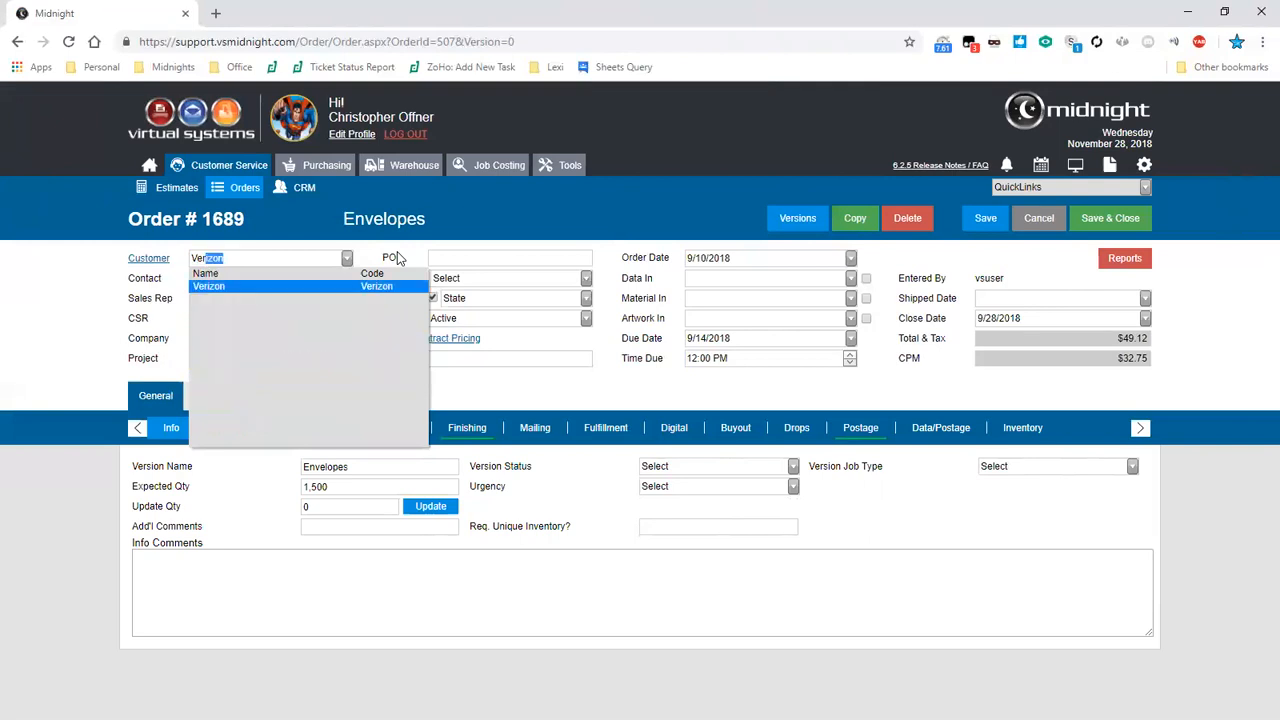
key(Return)
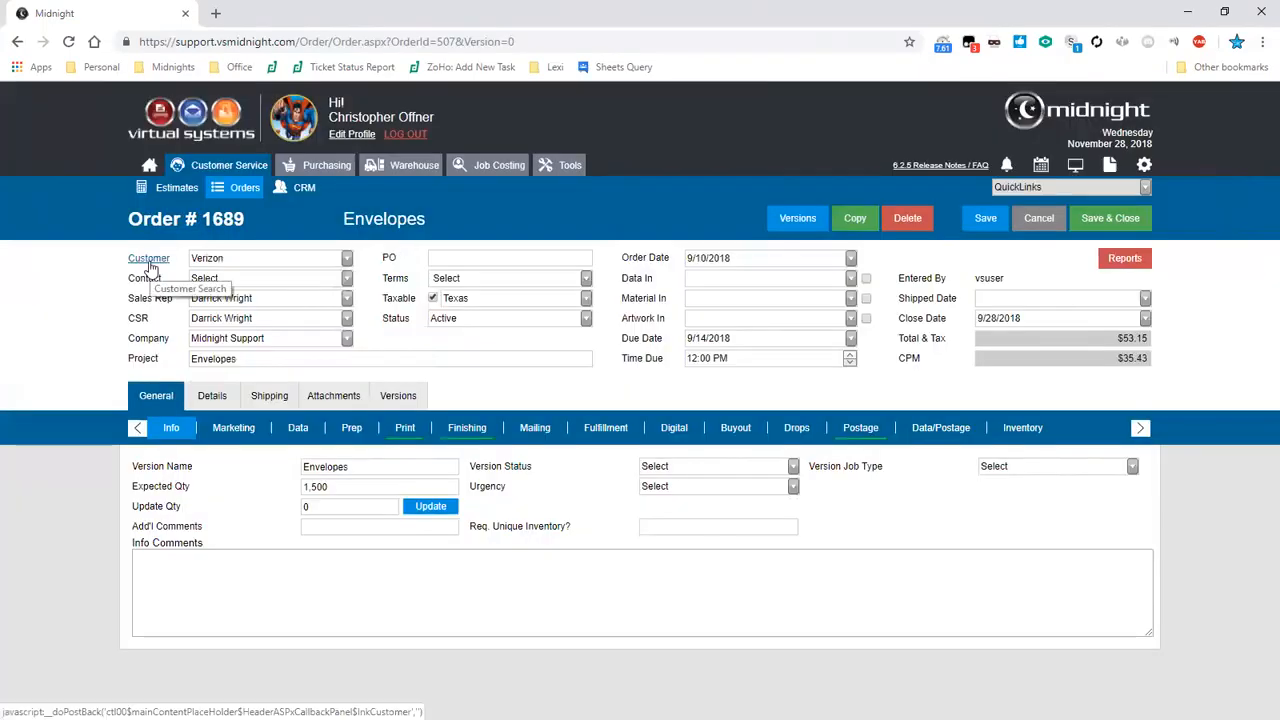
click(149, 261)
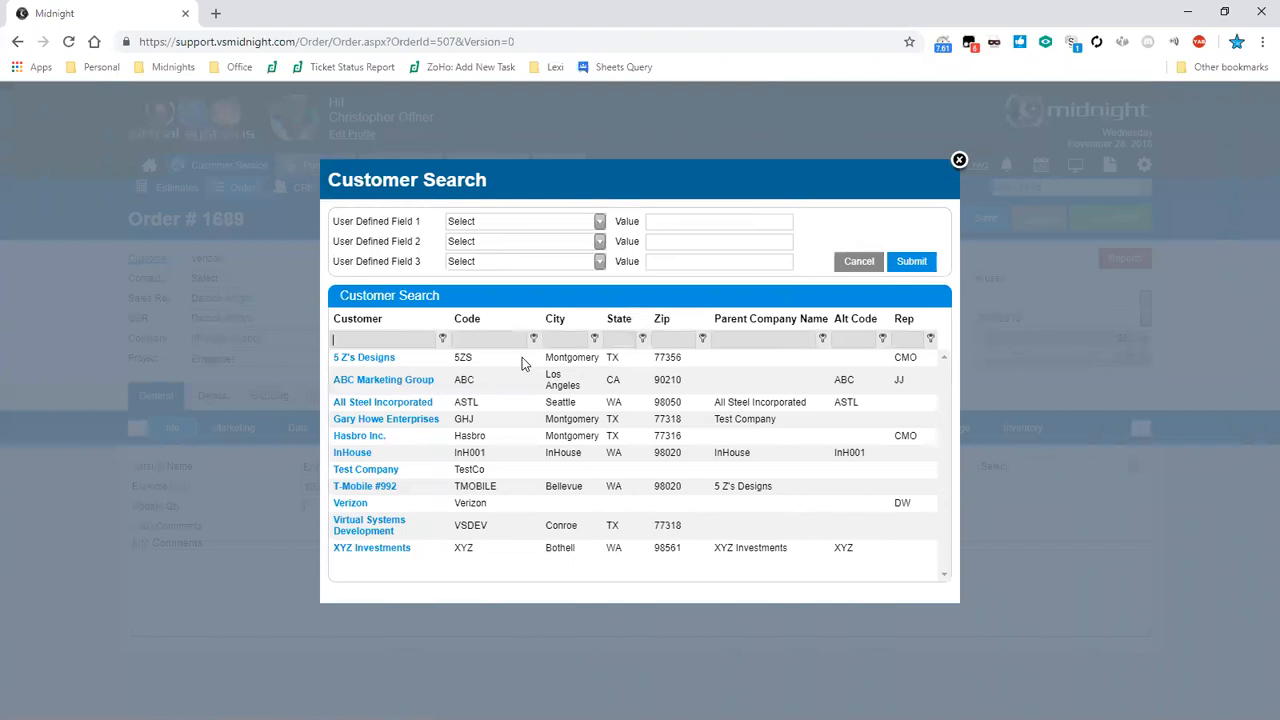
text(Gary)
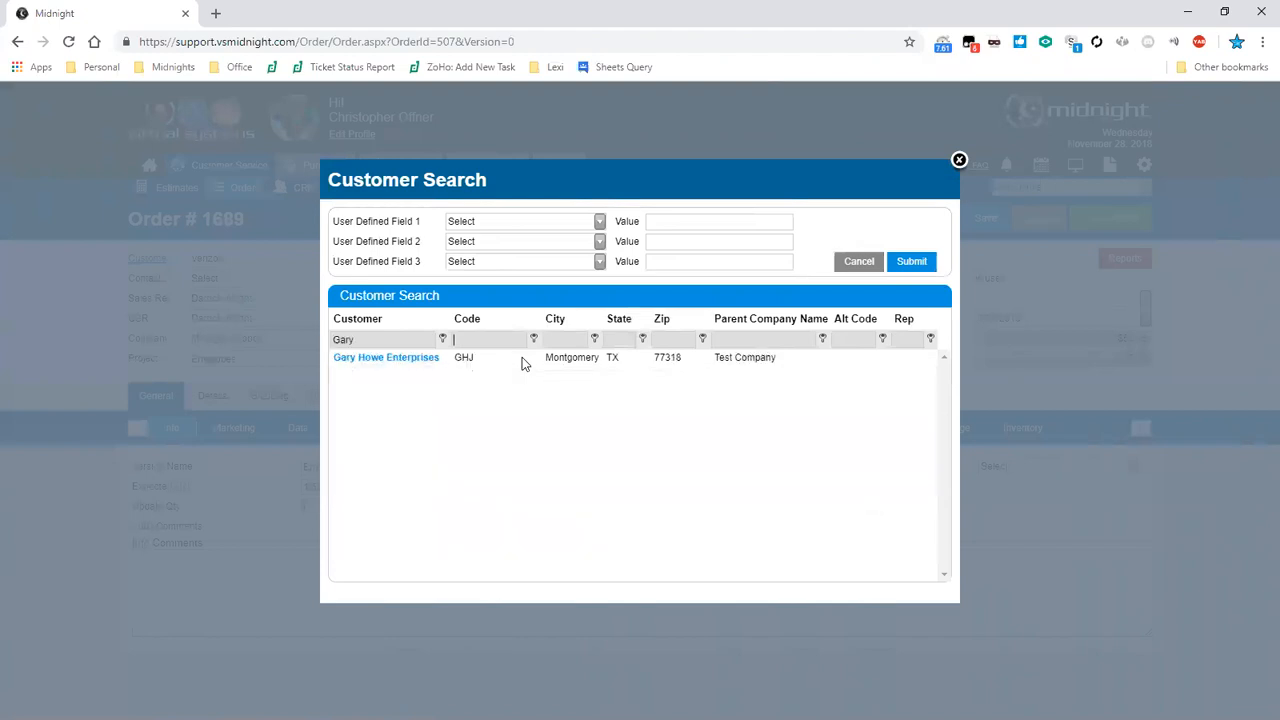
click(522, 357)
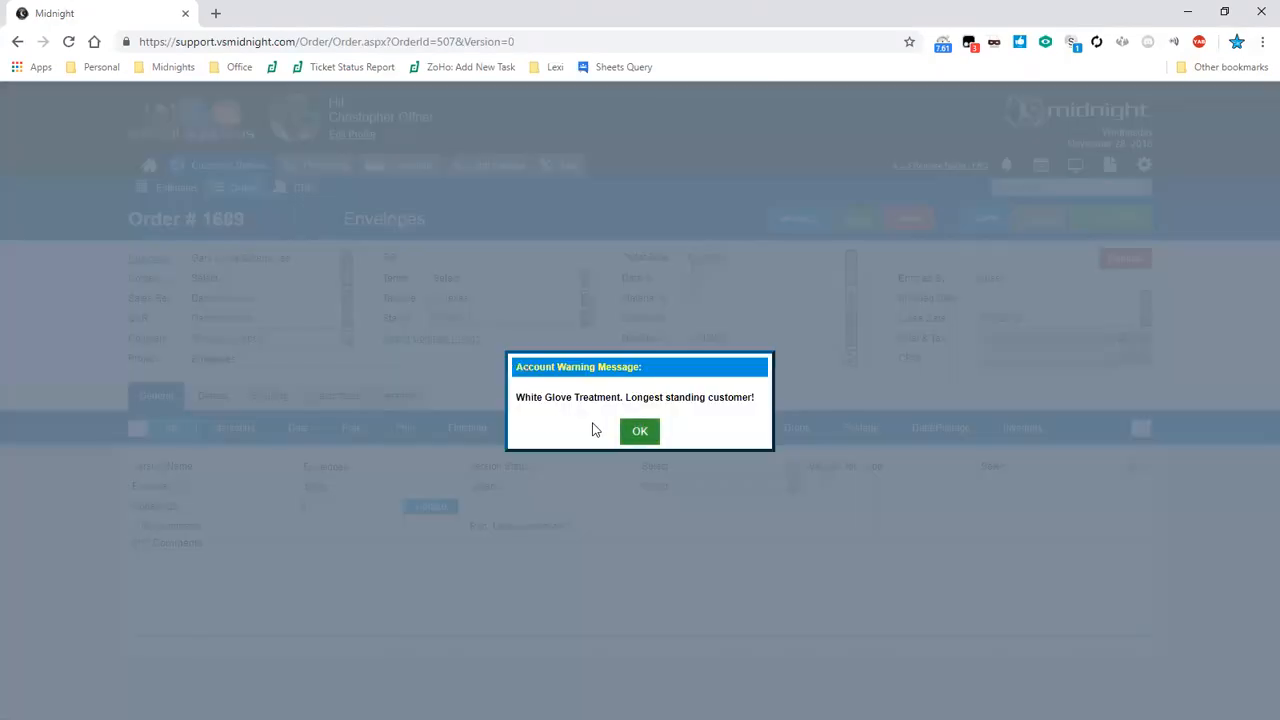
click(628, 431)
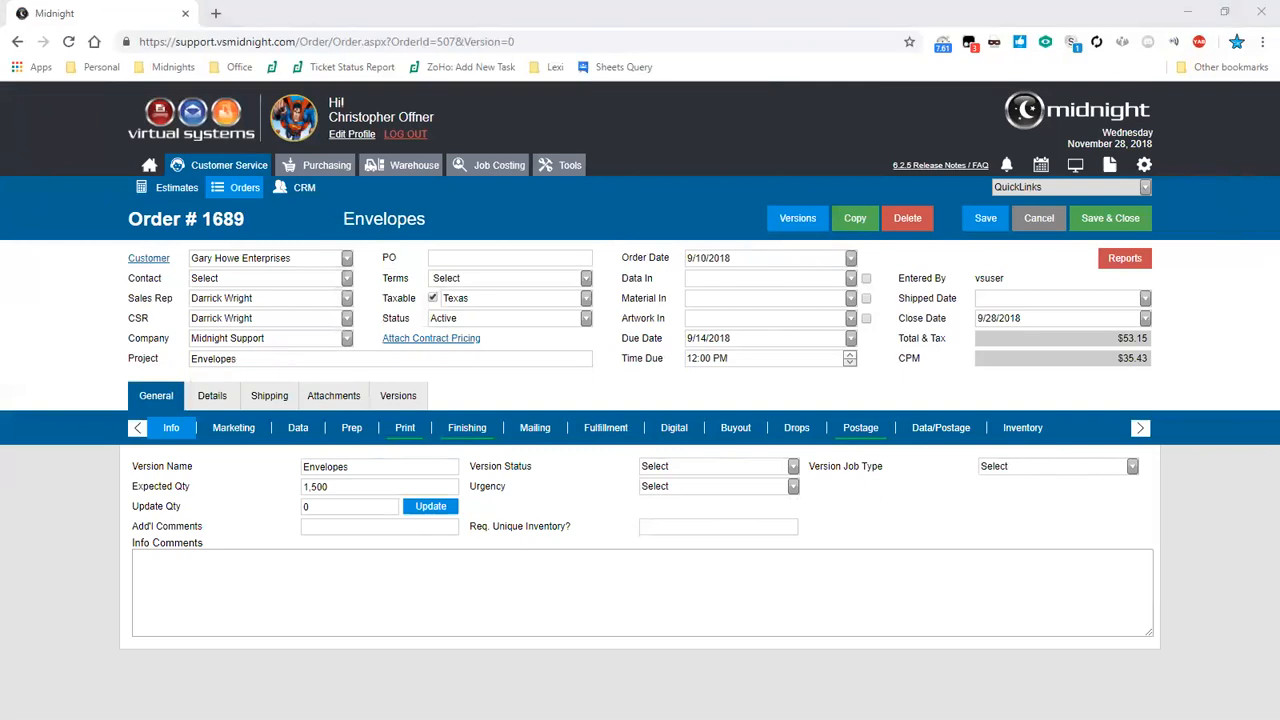
- Open the Quick Add Customer form from QuickLinks and cancel it
click(1143, 189)
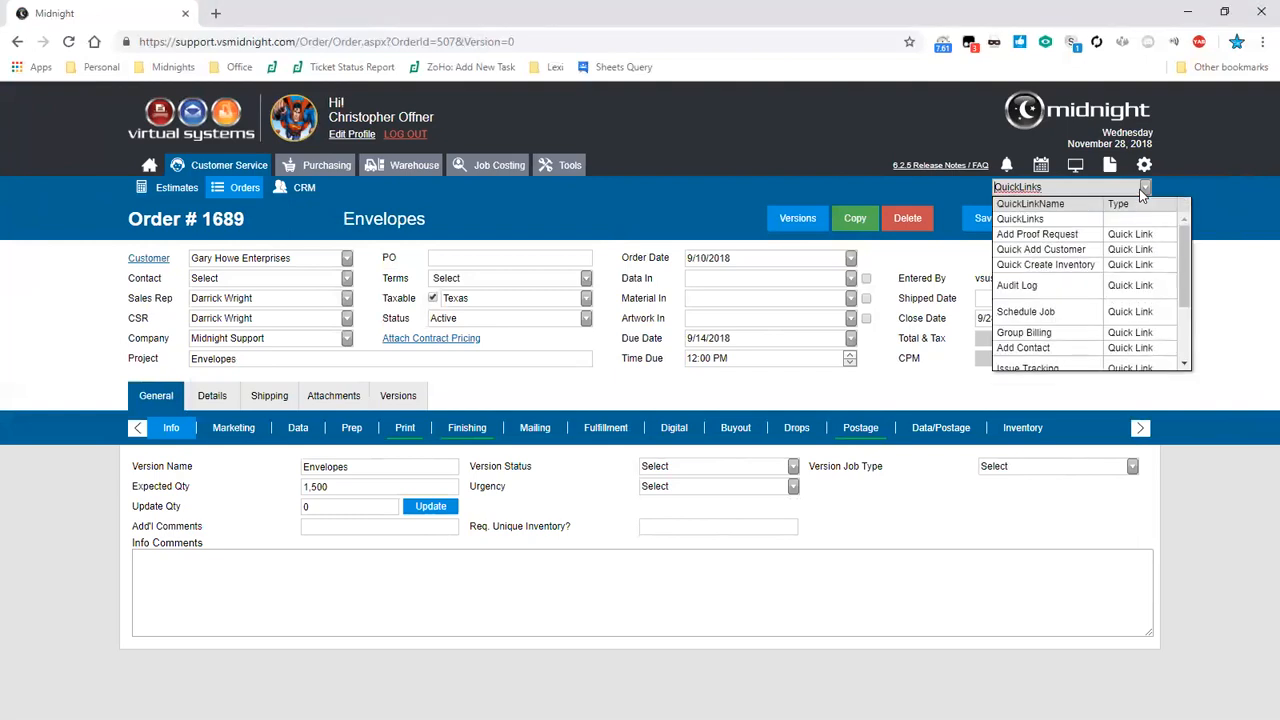
click(1168, 250)
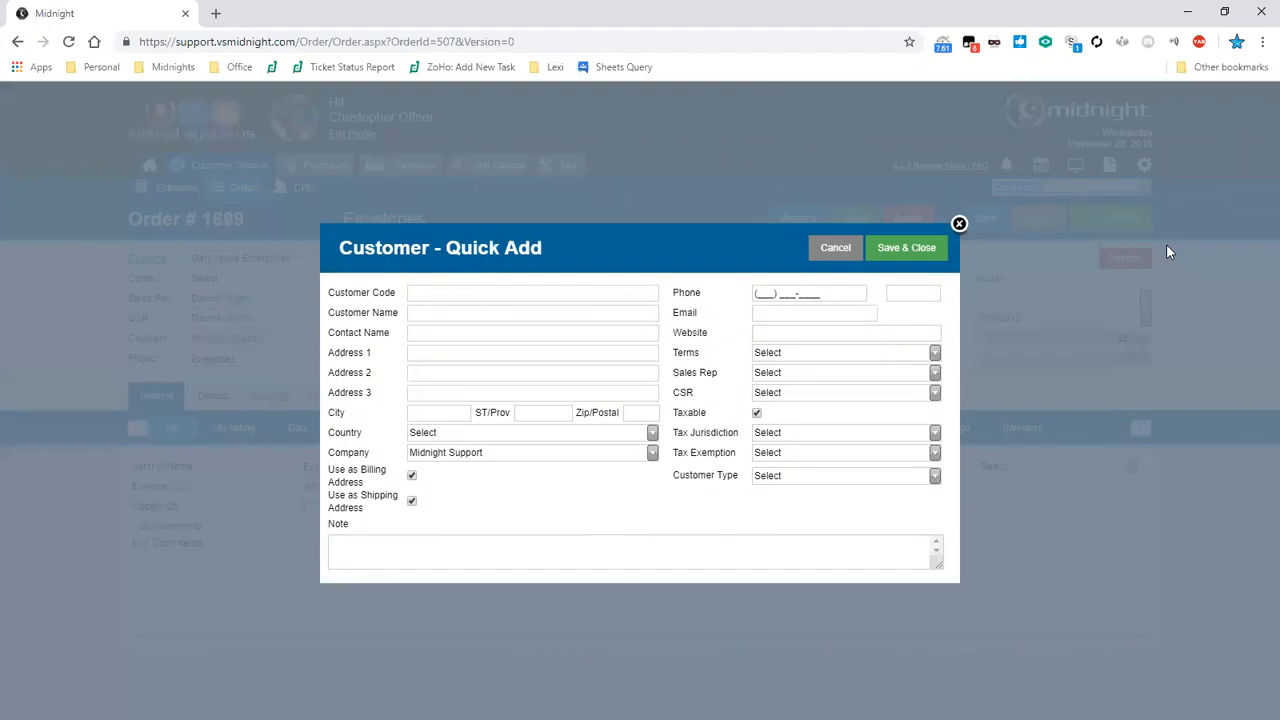
click(1076, 251)
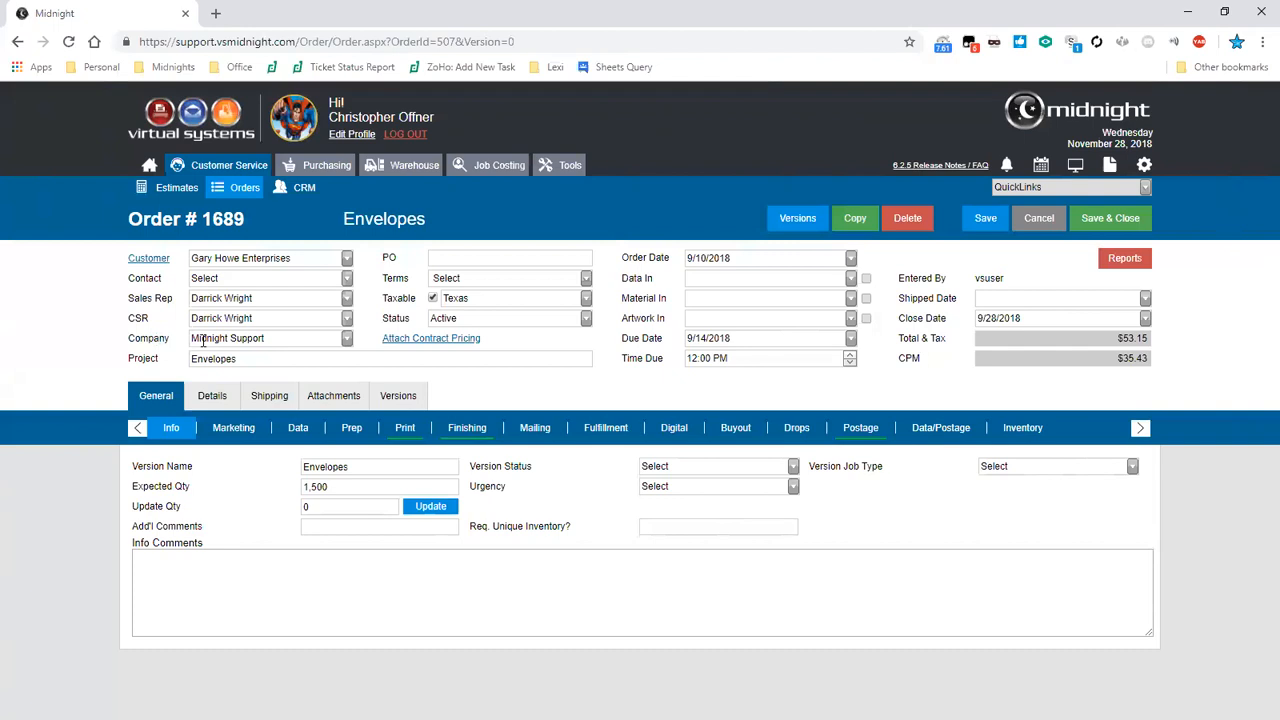
- Inspect the order's project name, Details fields and Shipping addresses
drag(237, 358, 175, 362)
click(300, 359)
click(195, 402)
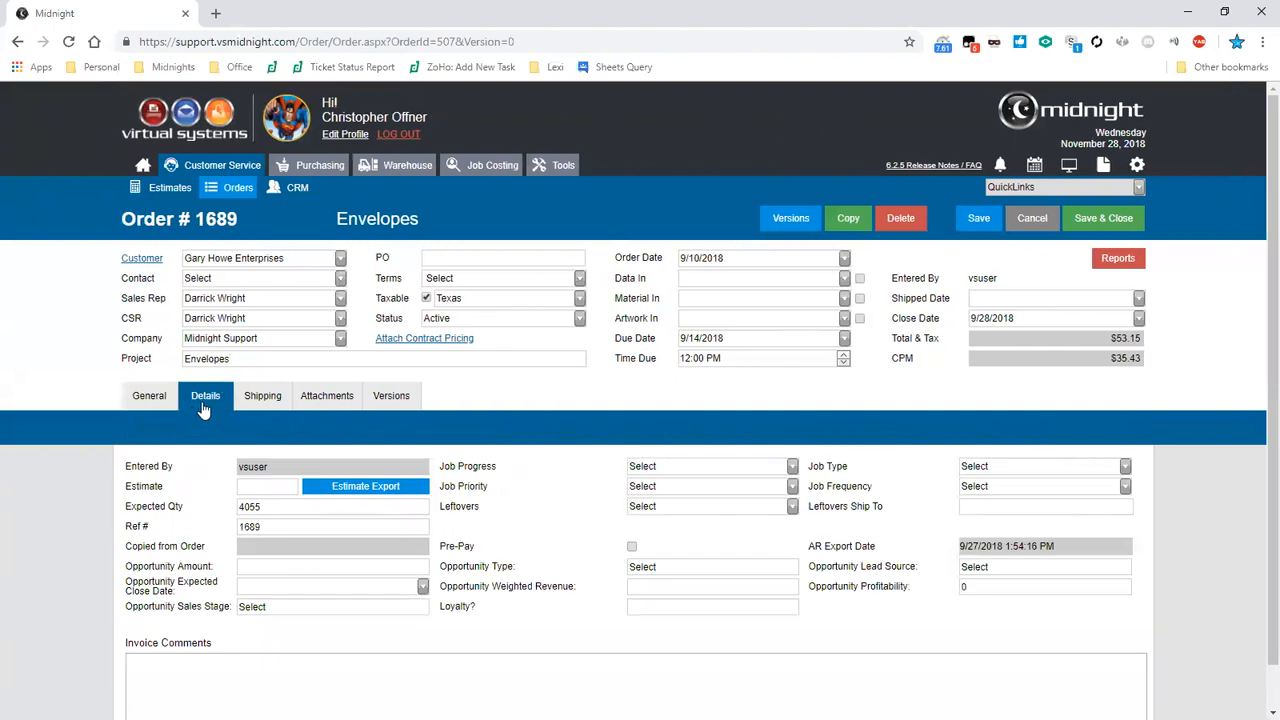
drag(269, 467, 238, 467)
drag(1079, 546, 950, 553)
click(950, 553)
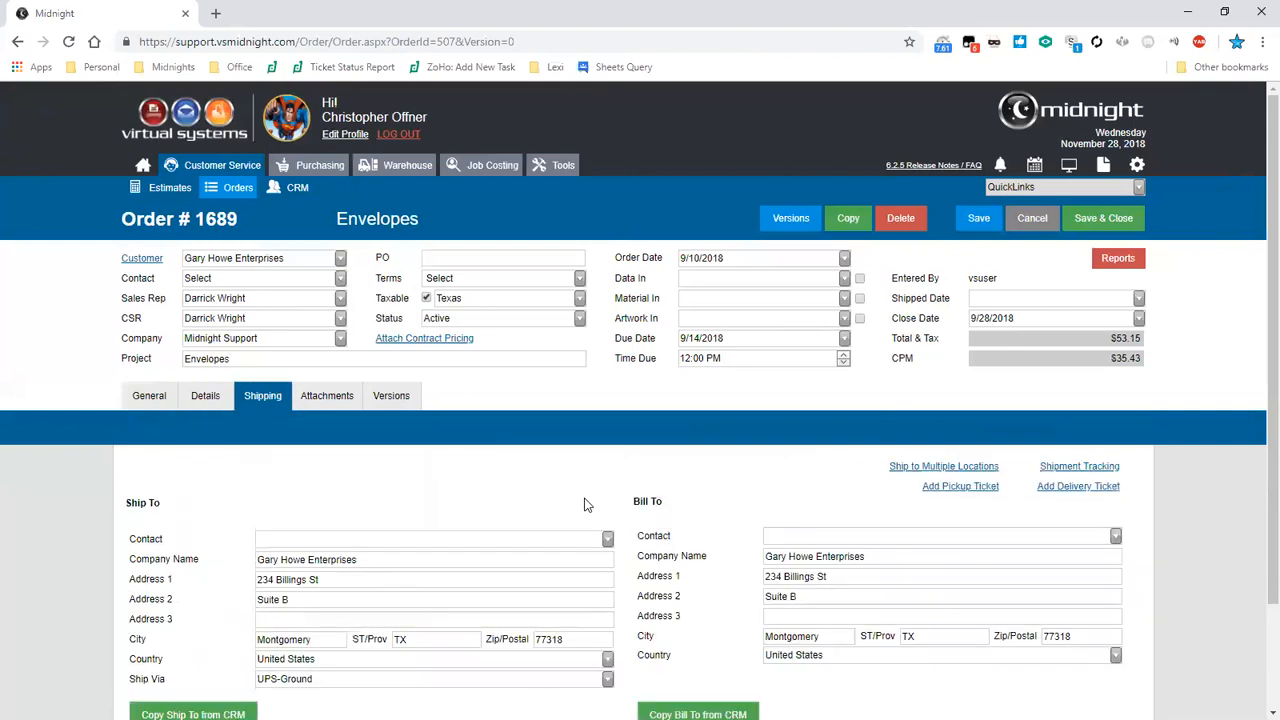
- Set the Ship To contact from the contact list and accept using that contact's address for shipping
scroll(585, 505, down, 1)
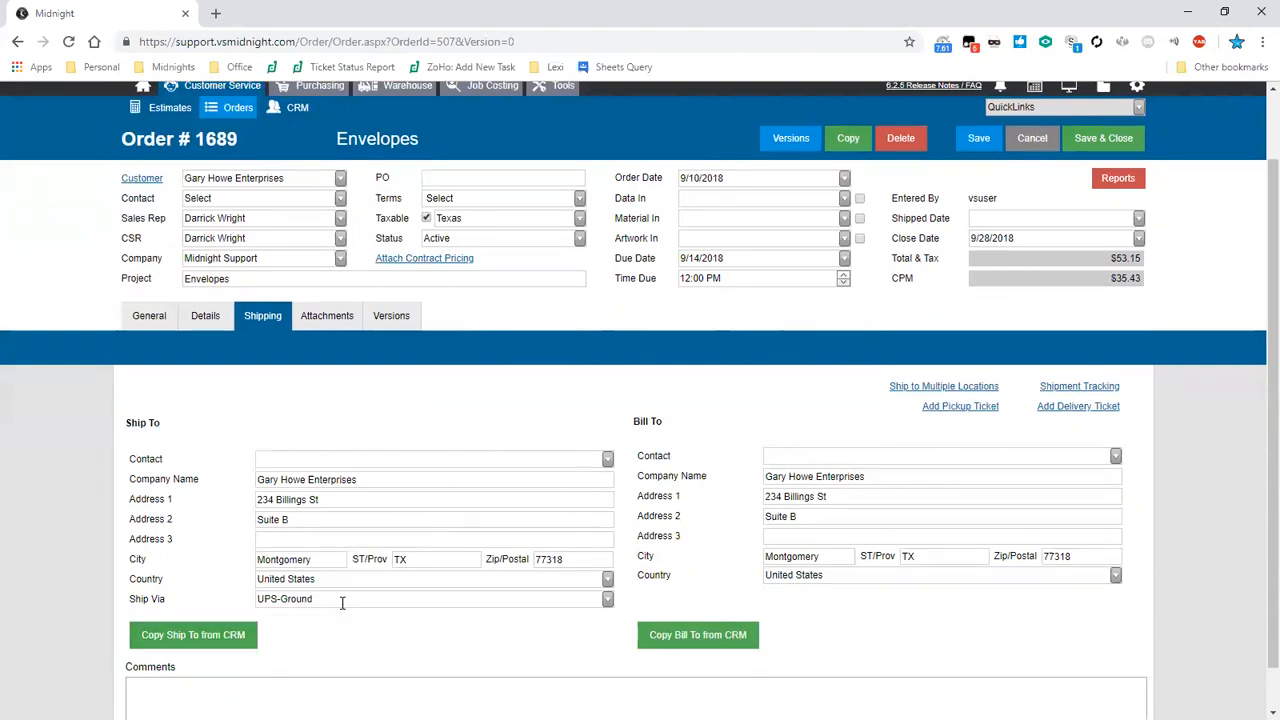
click(607, 462)
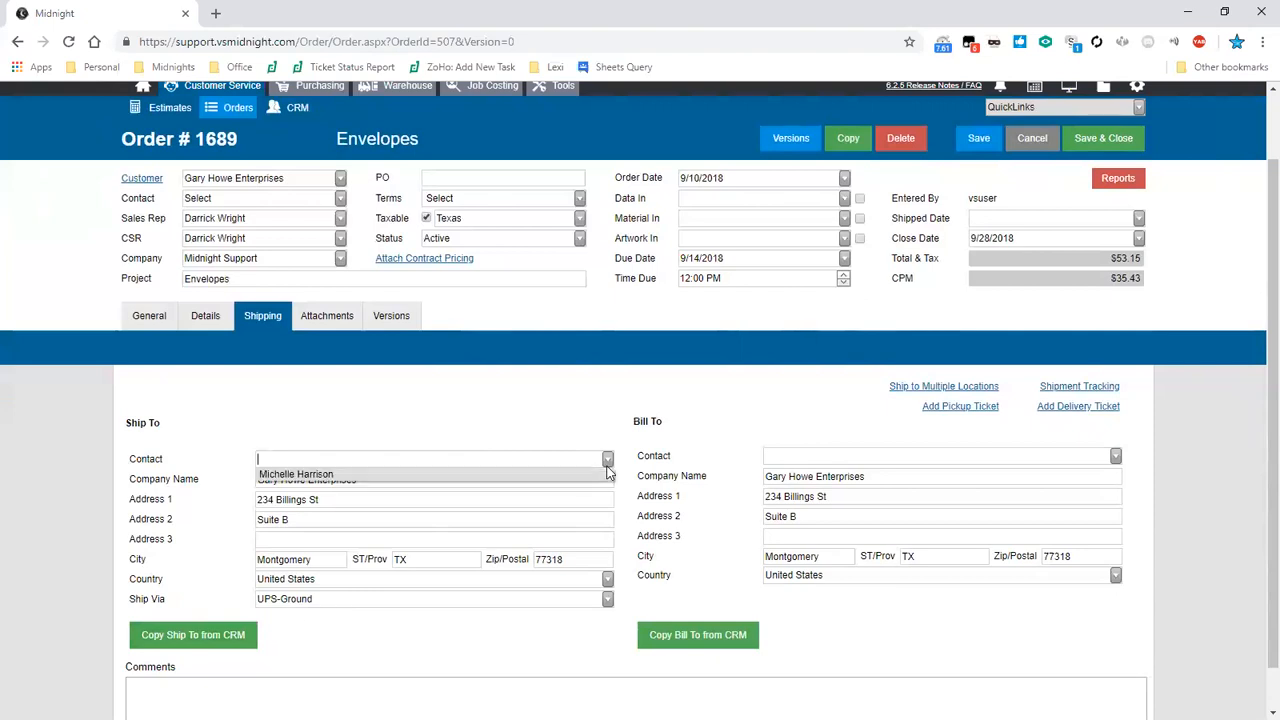
click(607, 475)
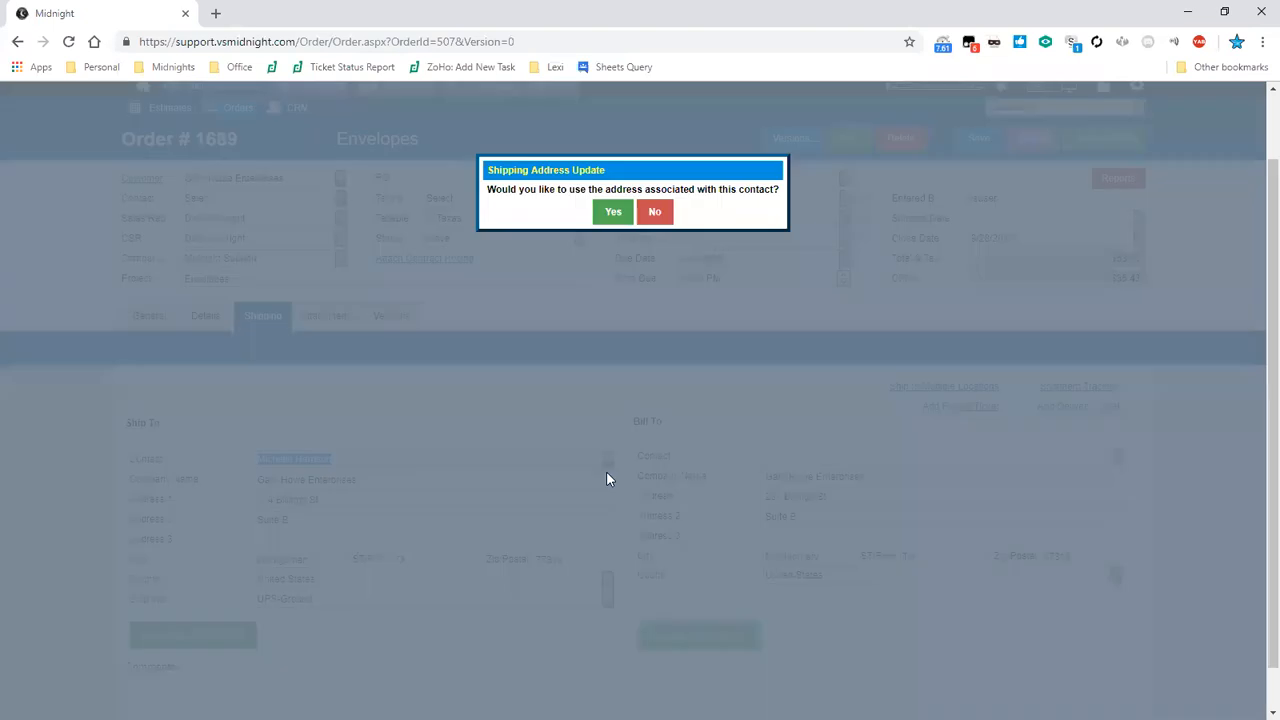
click(611, 213)
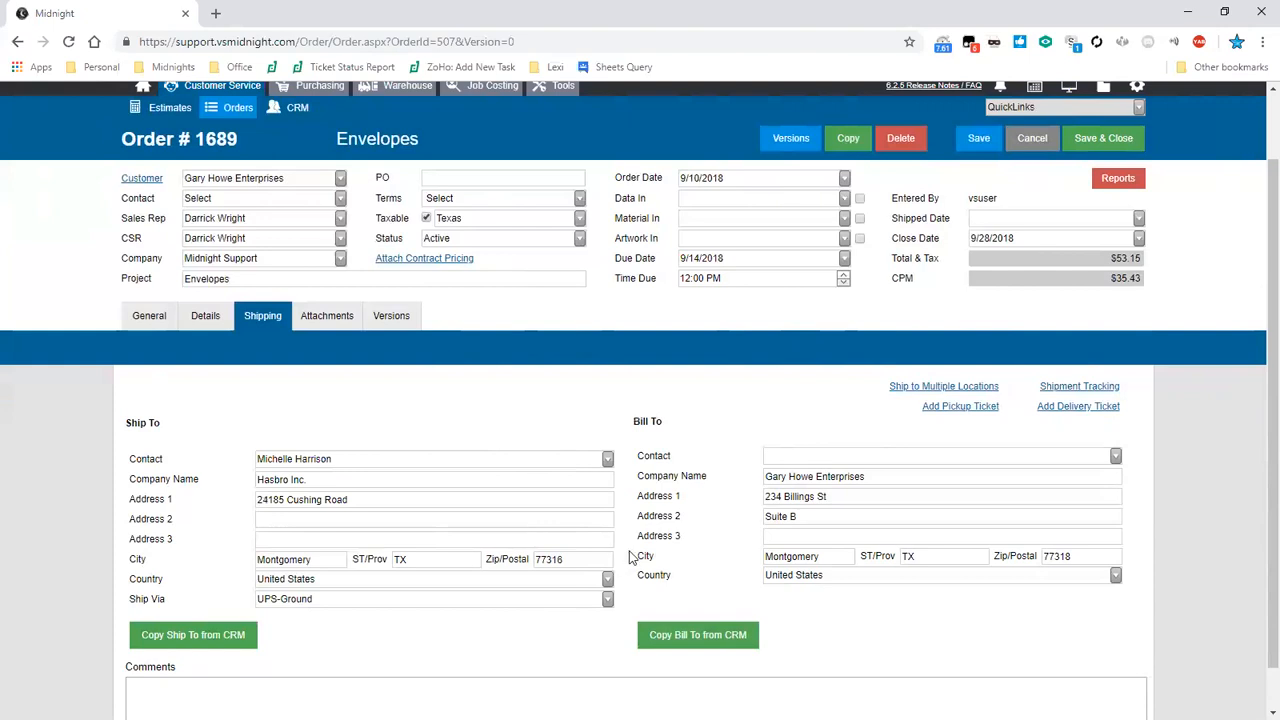
- Open the Shipping Locations dialog for shipping to multiple locations and close it
click(953, 388)
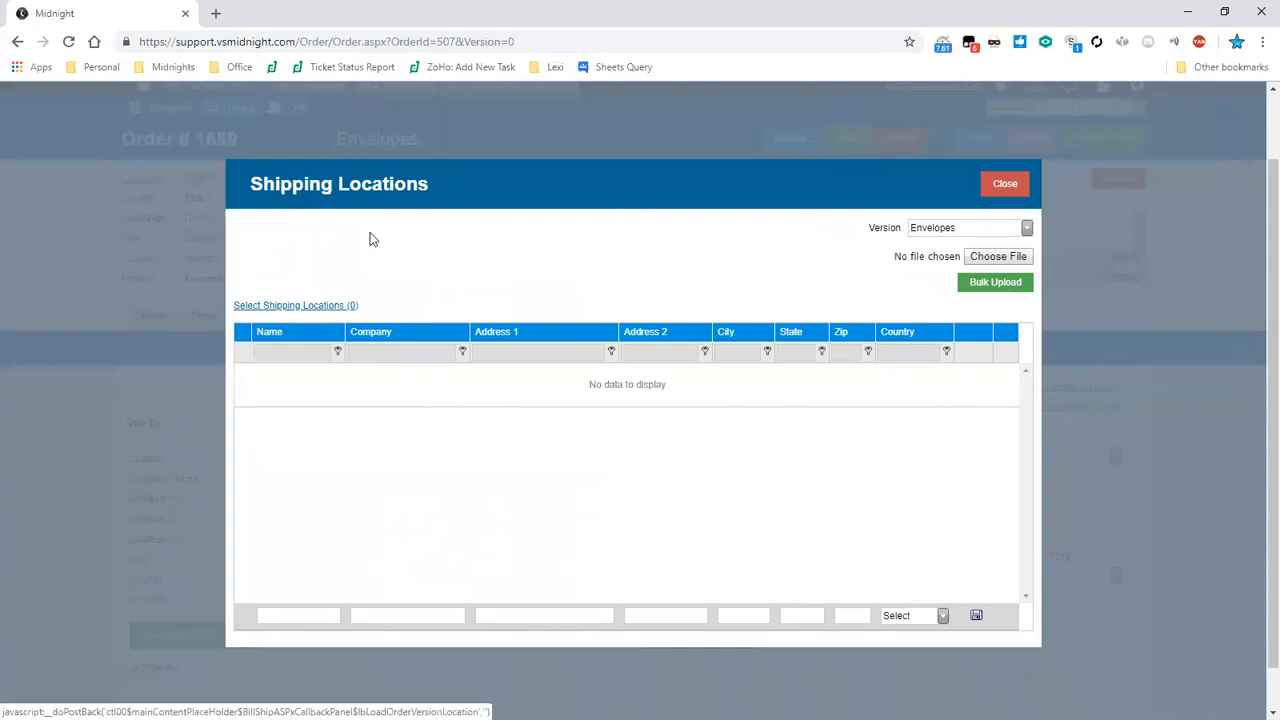
click(1004, 185)
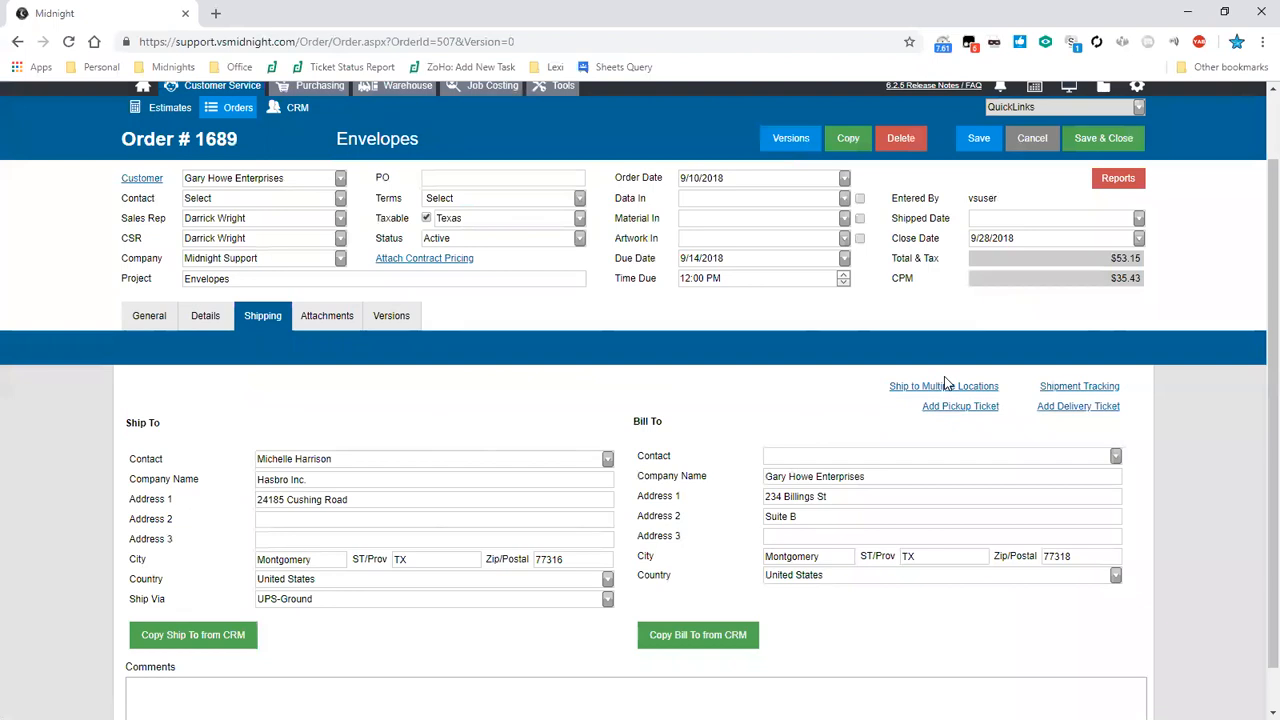
- Browse the document types available for order attachments and view the order's versions list
click(327, 315)
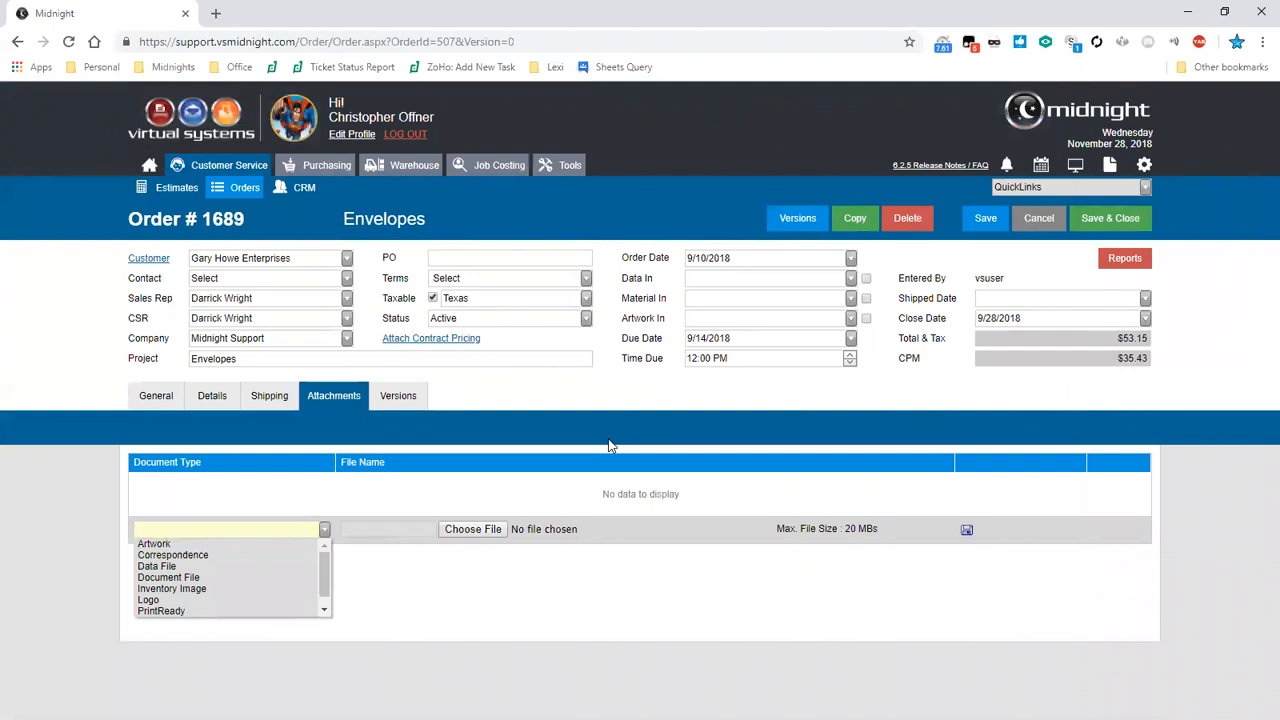
drag(325, 575, 333, 583)
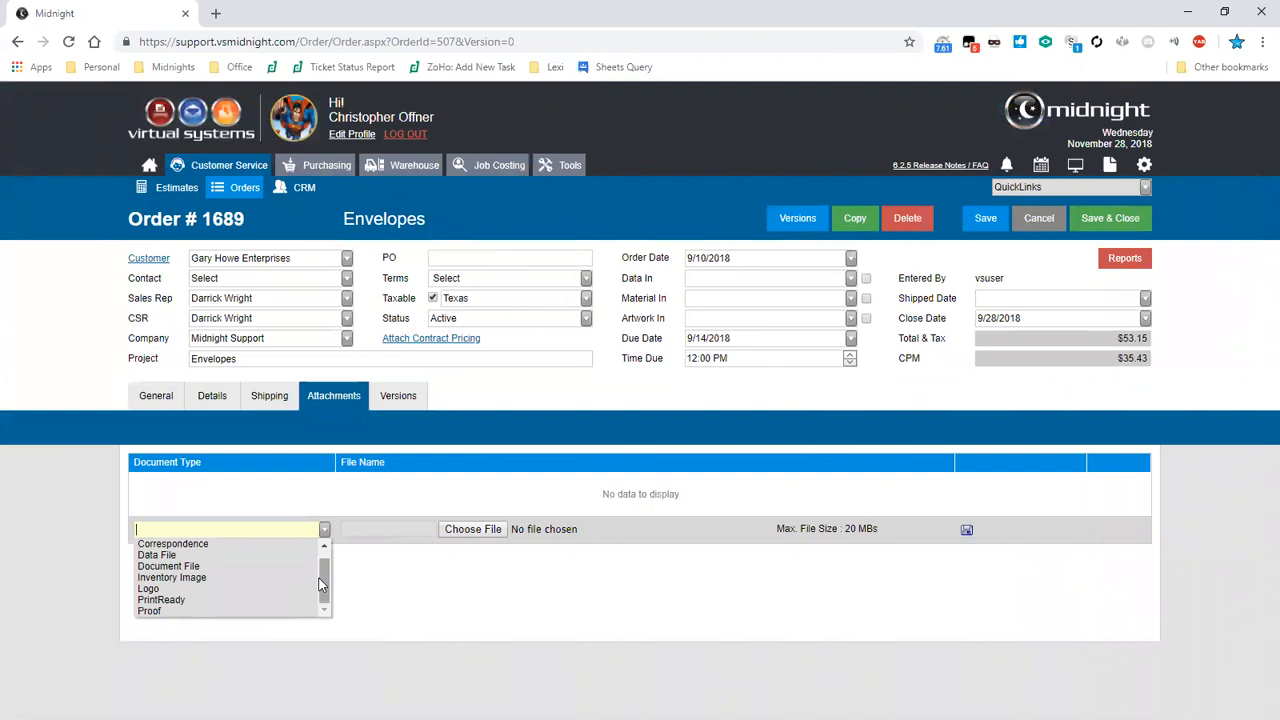
click(368, 588)
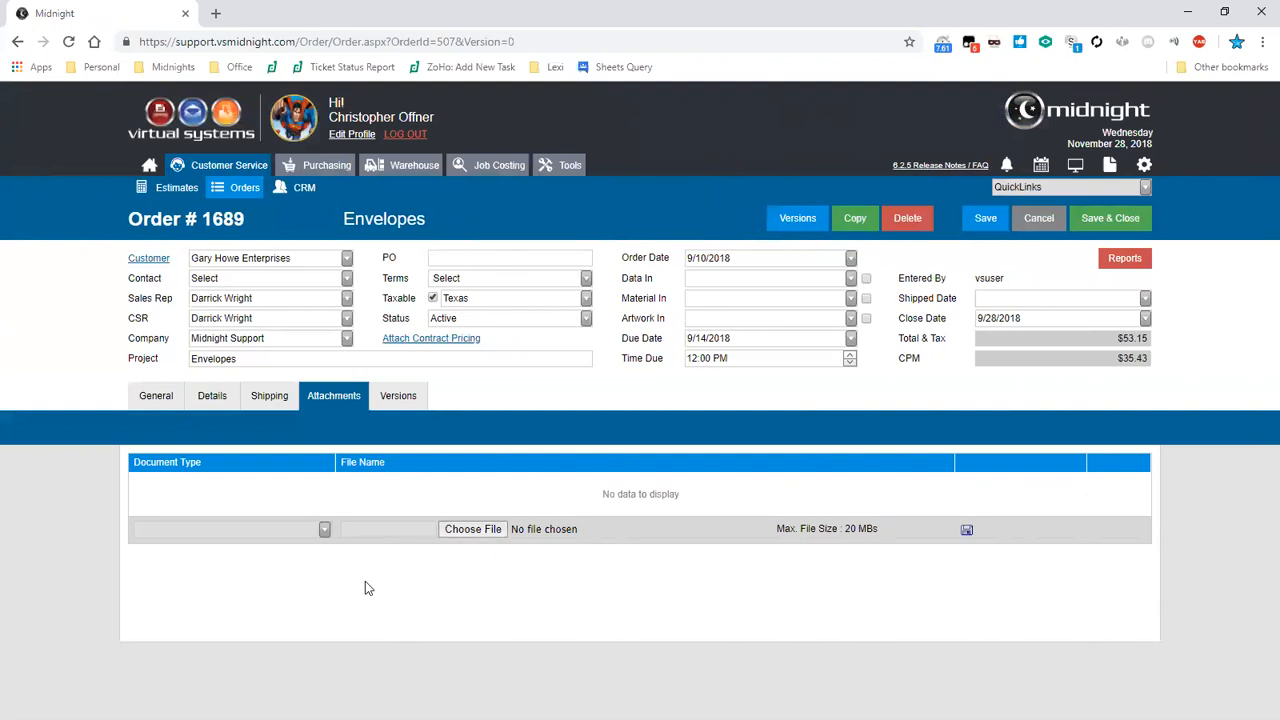
click(517, 536)
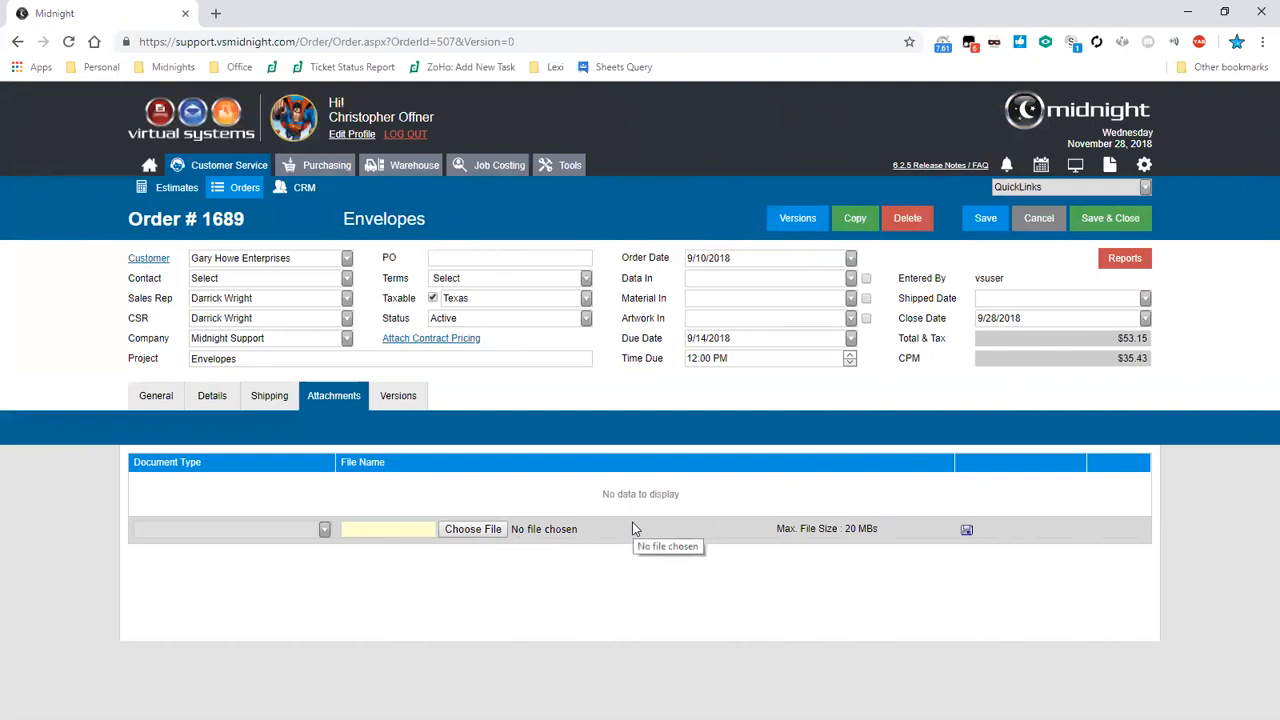
click(398, 396)
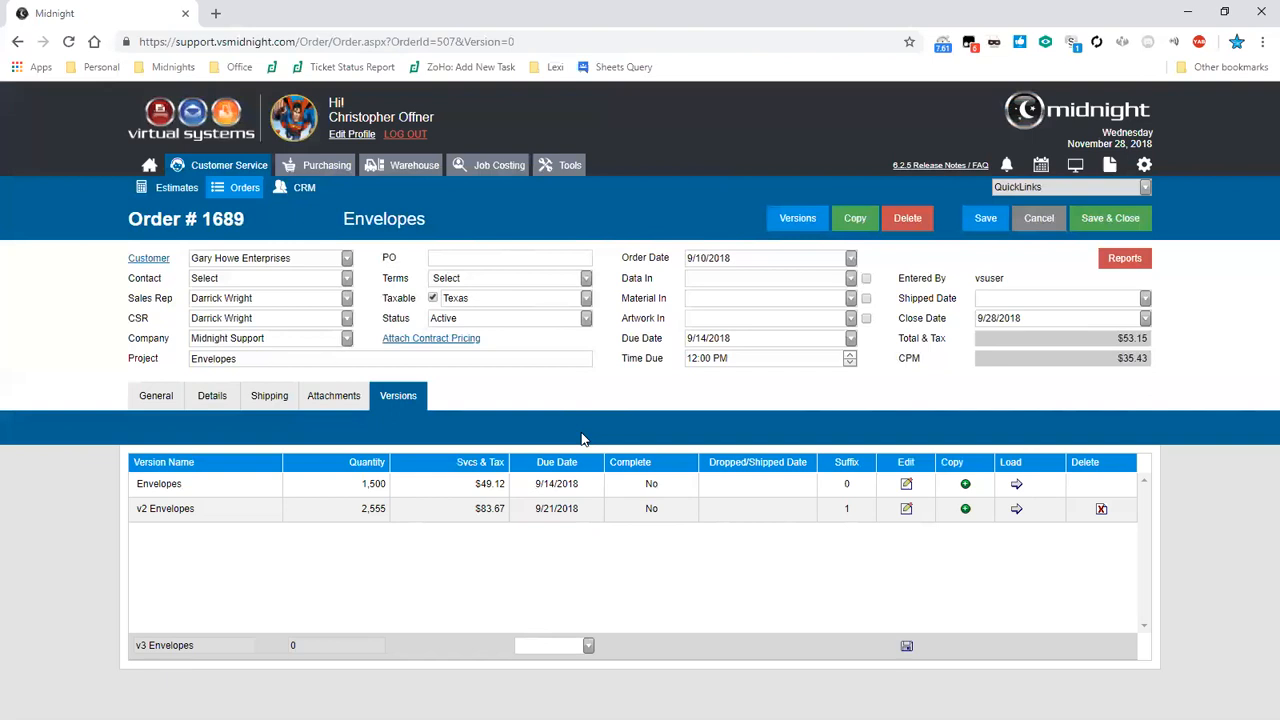
- Update the version quantity to 2,500 and choose to recalculate unit prices
click(172, 399)
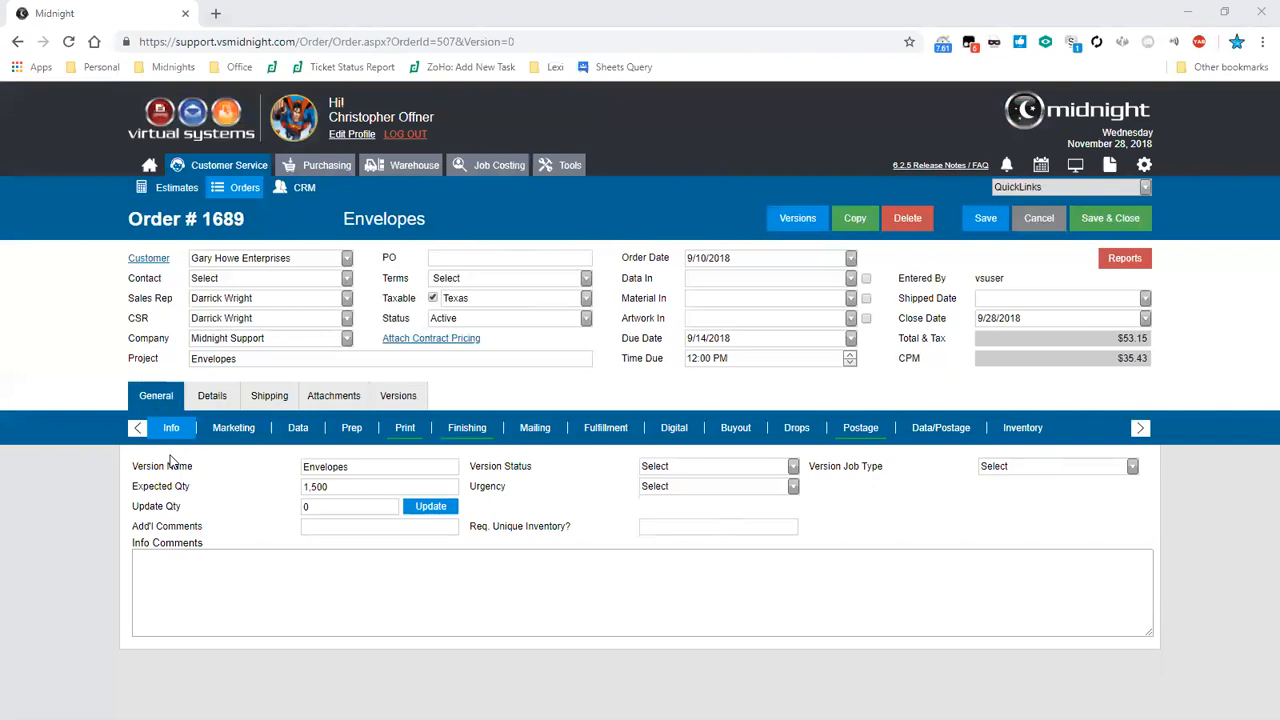
key(Tab)
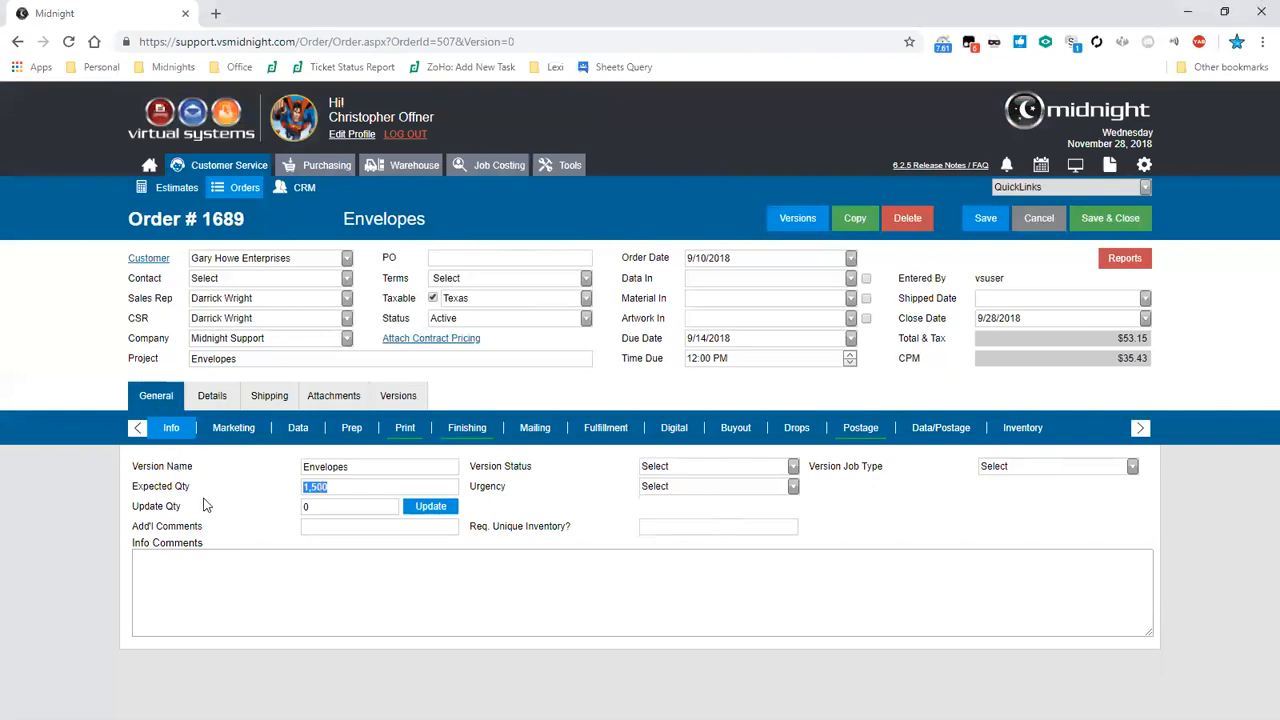
key(Tab)
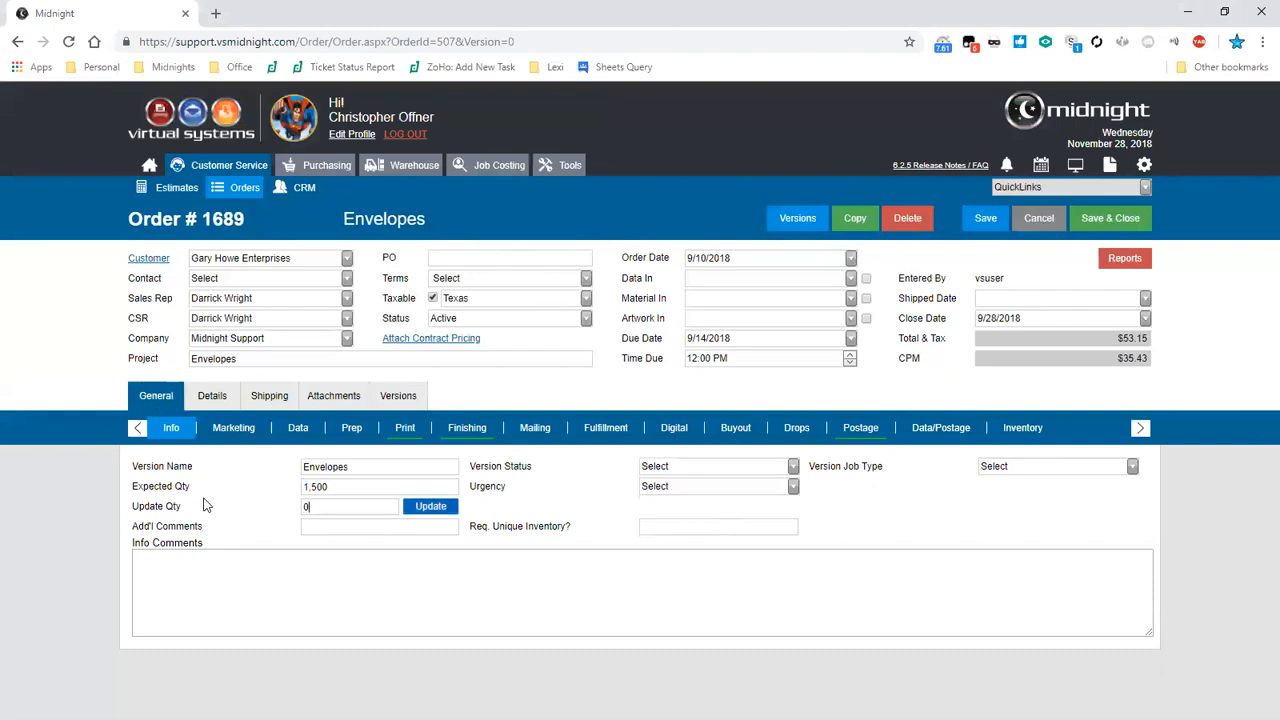
text(2,500)
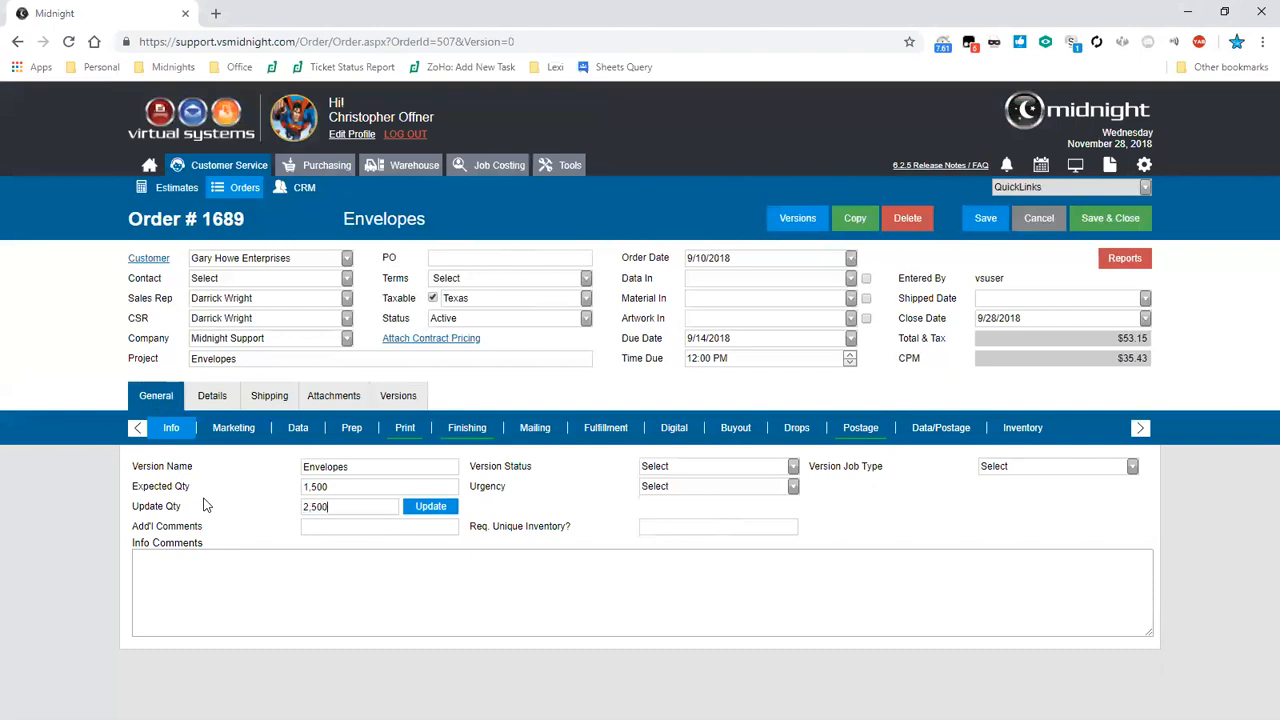
click(430, 506)
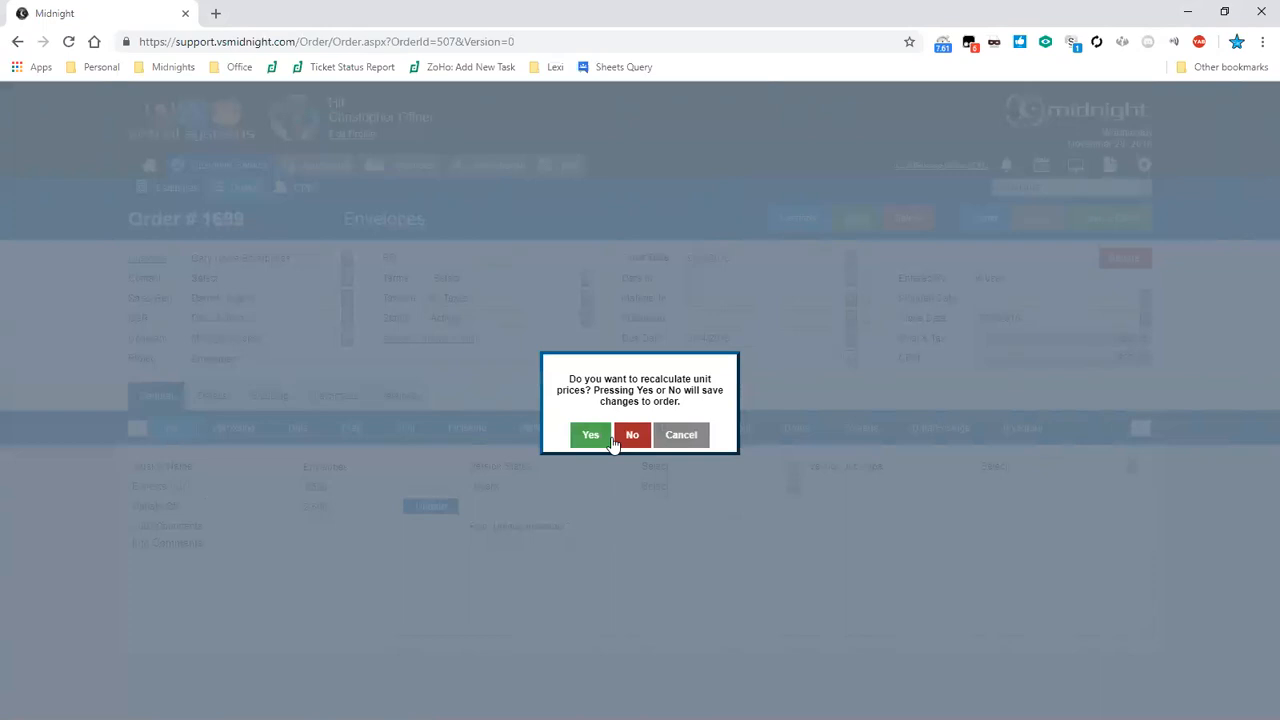
click(615, 441)
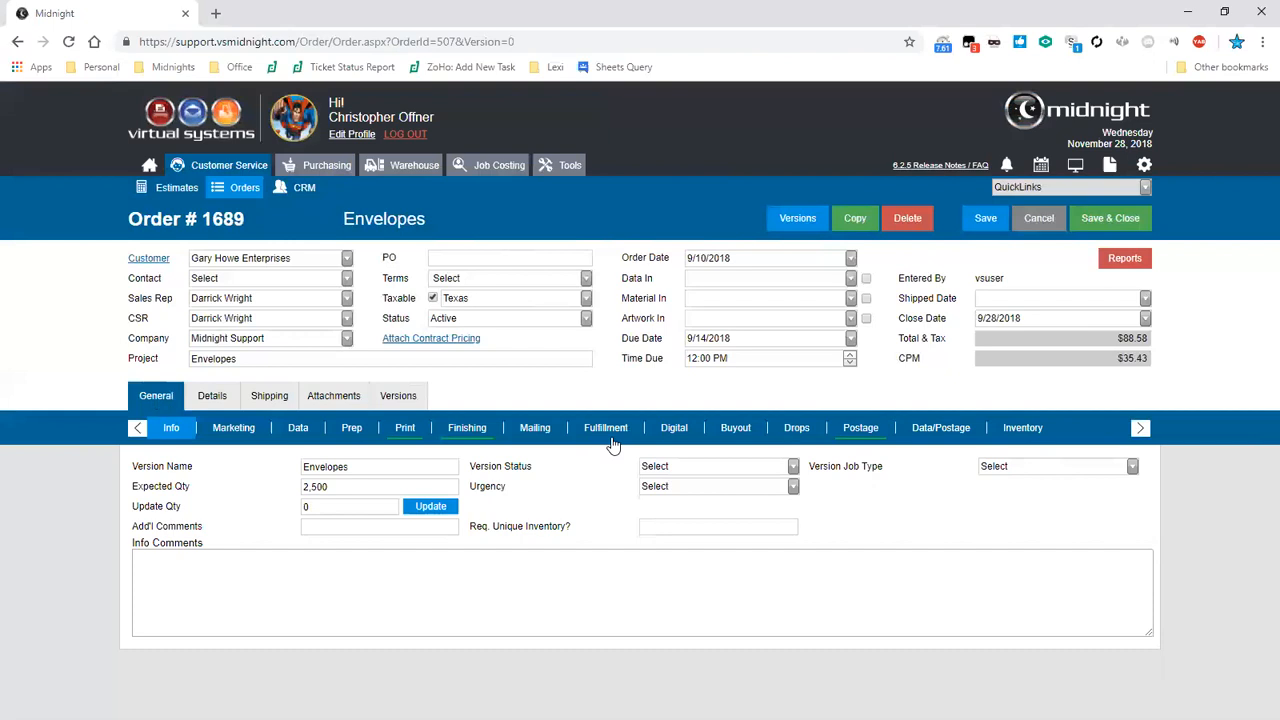
- Review the options for Version Job Type, Version Status and Urgency without changing them
click(1018, 462)
click(996, 474)
click(752, 467)
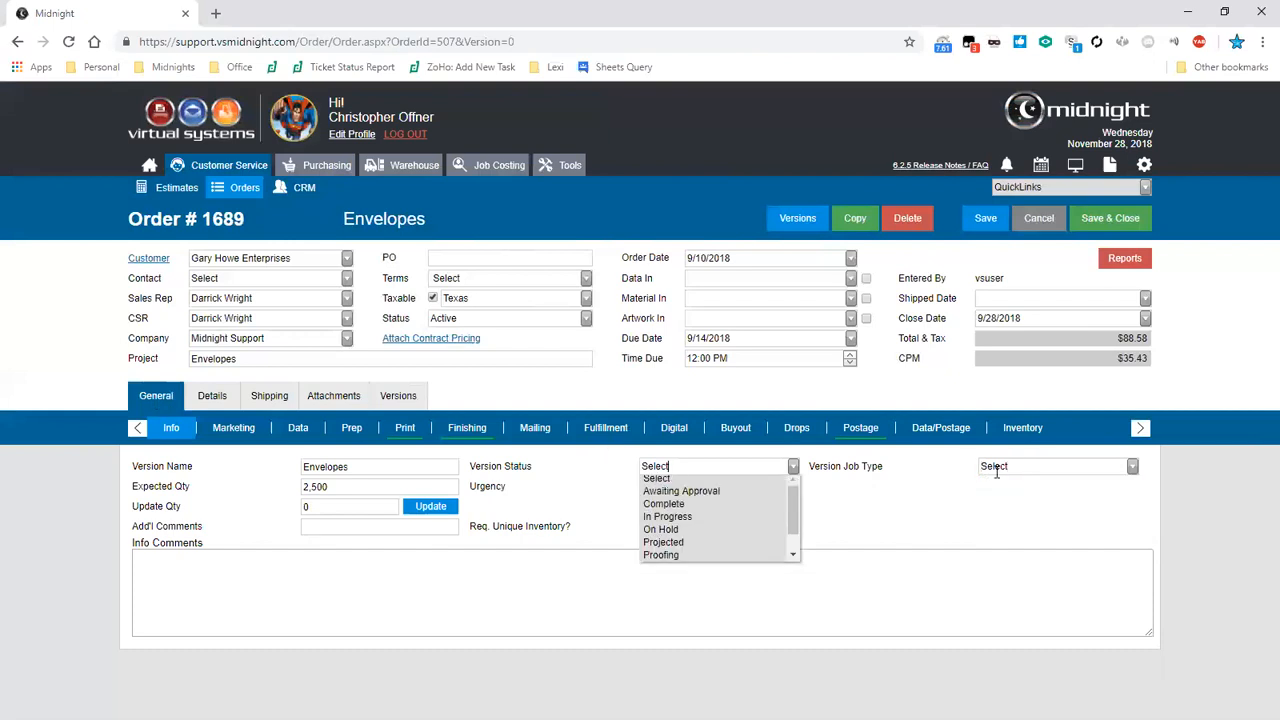
click(752, 467)
click(752, 486)
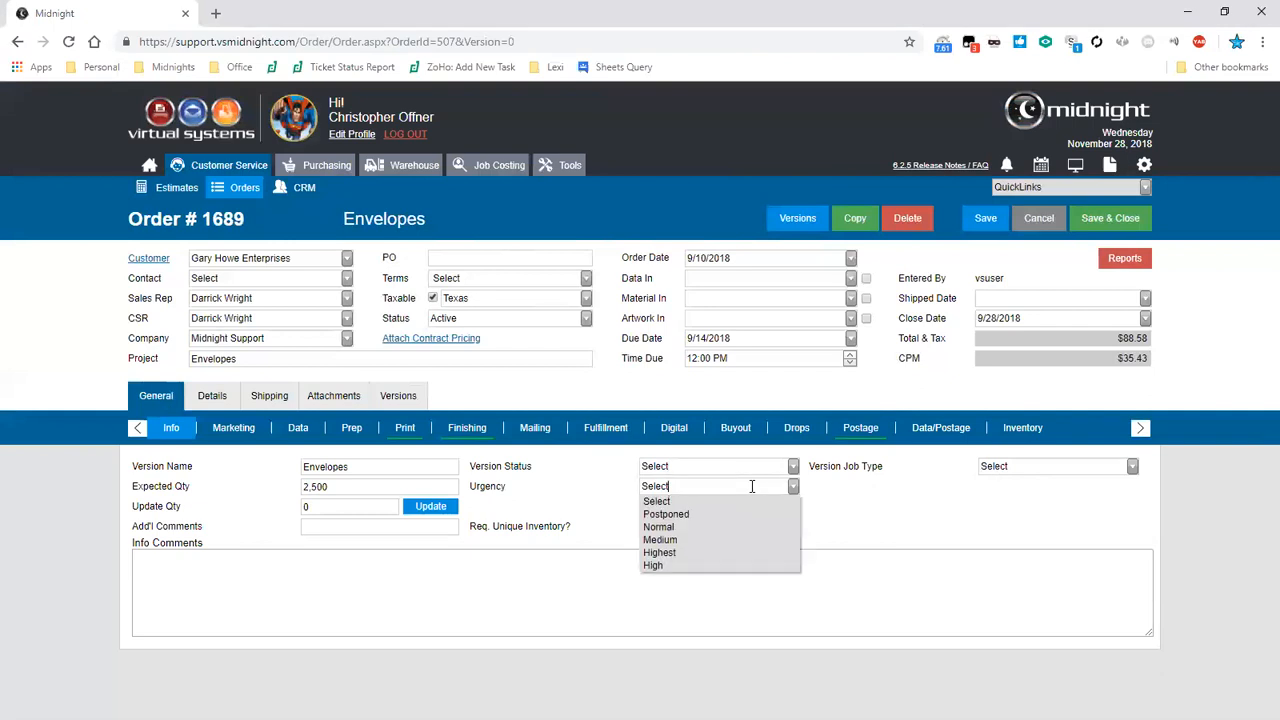
click(752, 486)
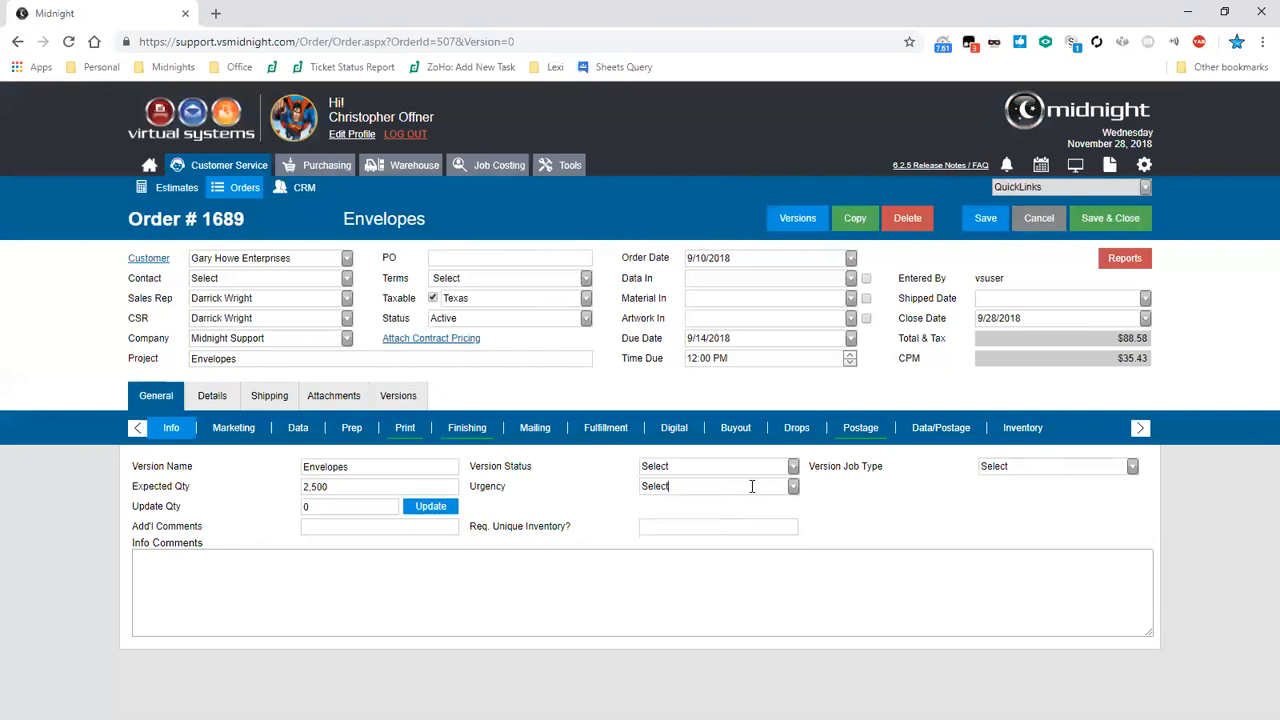
- Browse the version's Prep, Print and Buyout sections
key(Tab)
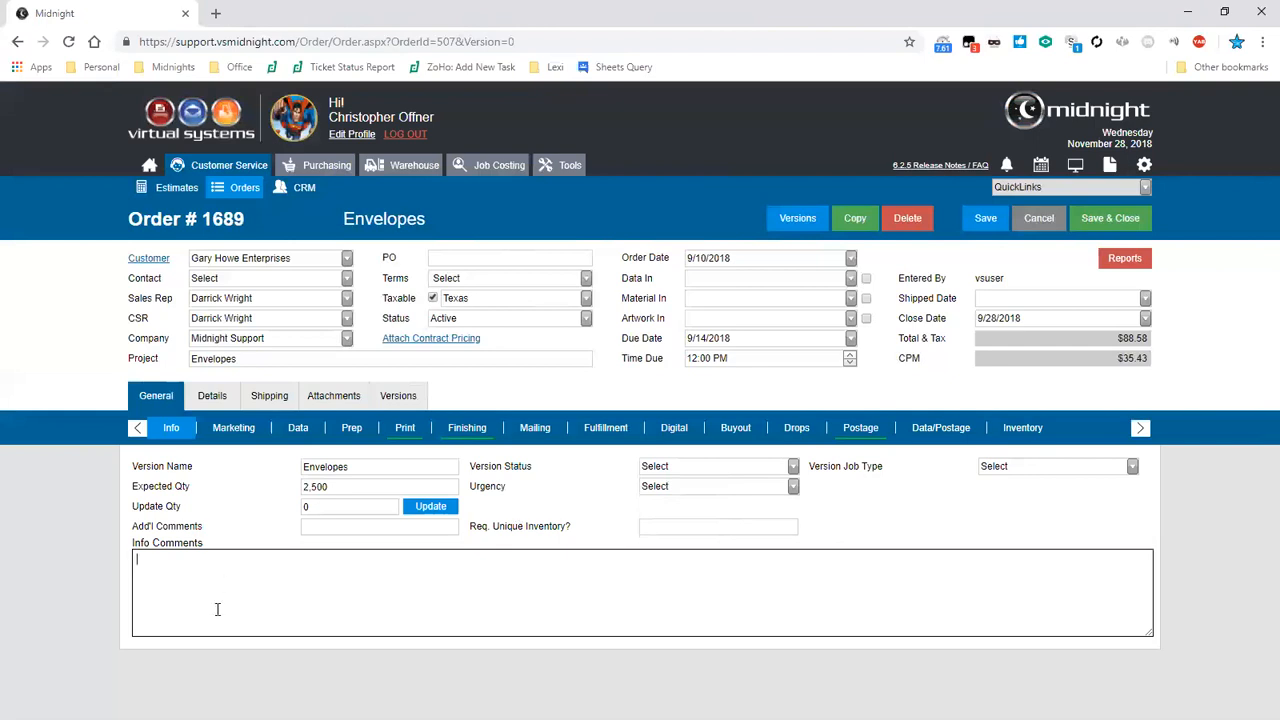
key(Tab)
key(Tab)
key(Tab)
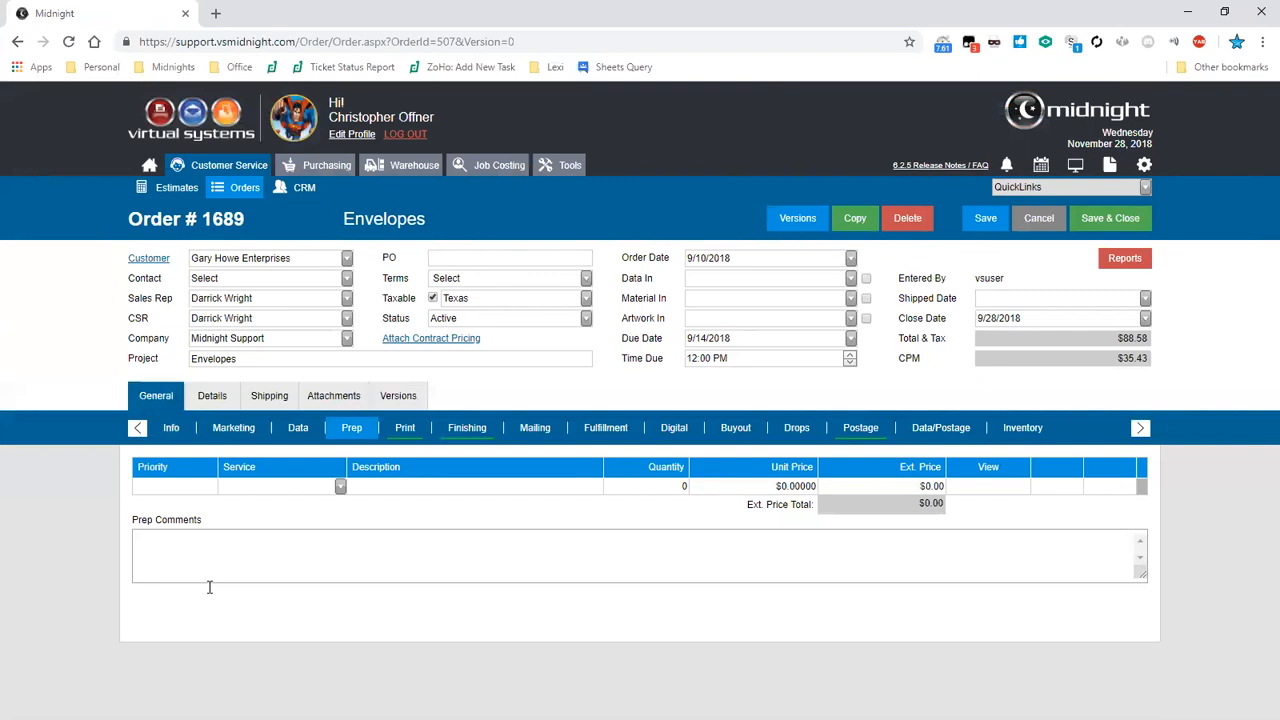
key(Tab)
key(Tab)
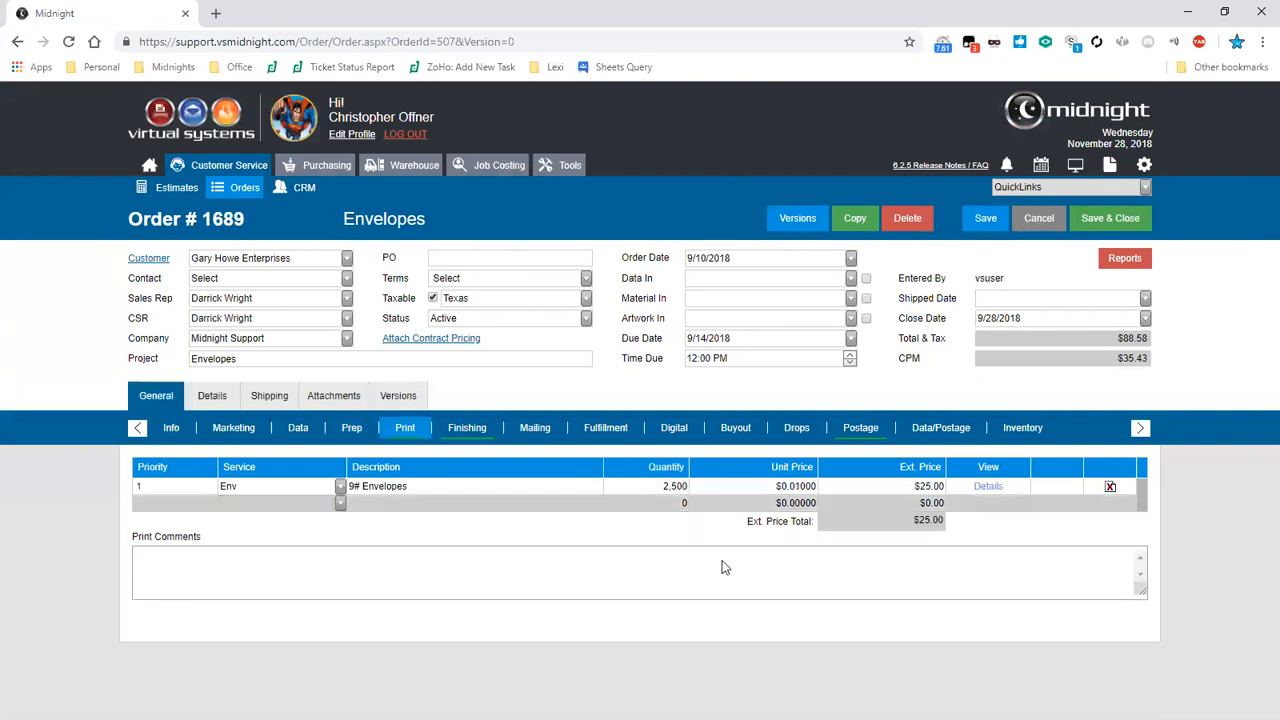
mouse_move(768, 572)
mouse_down()
mouse_move(769, 632)
mouse_move(771, 567)
mouse_up()
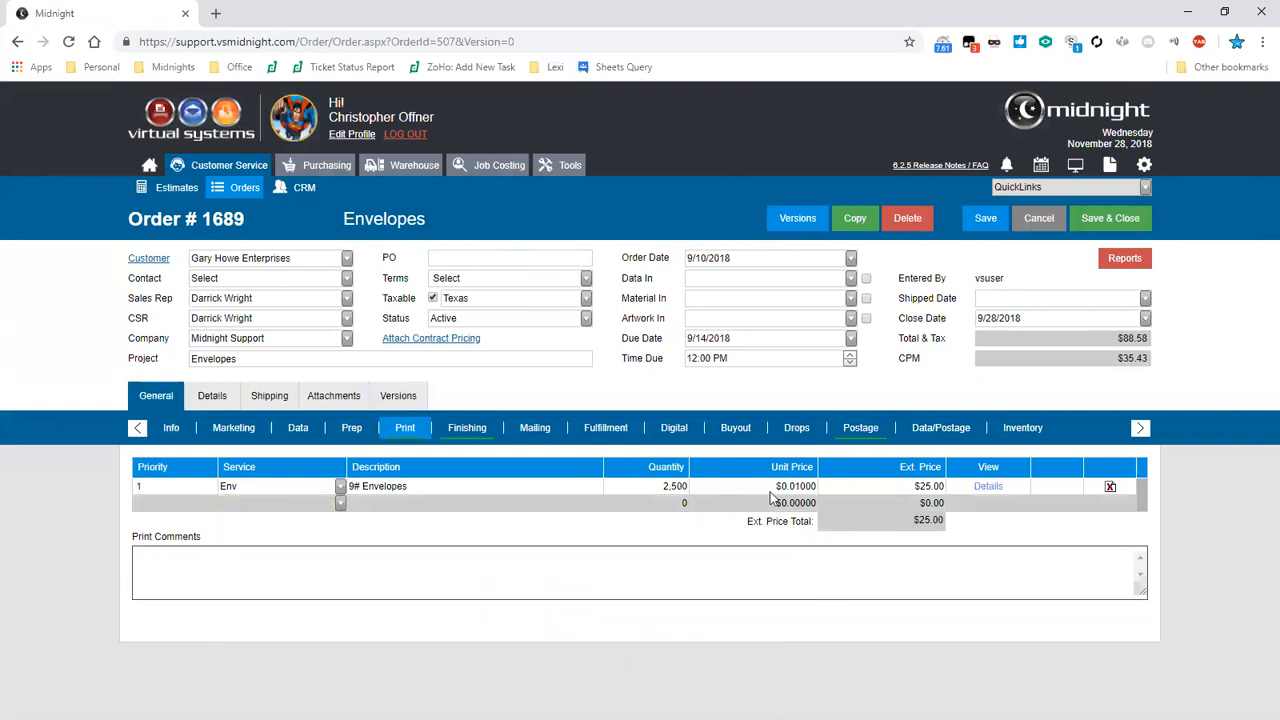
click(735, 427)
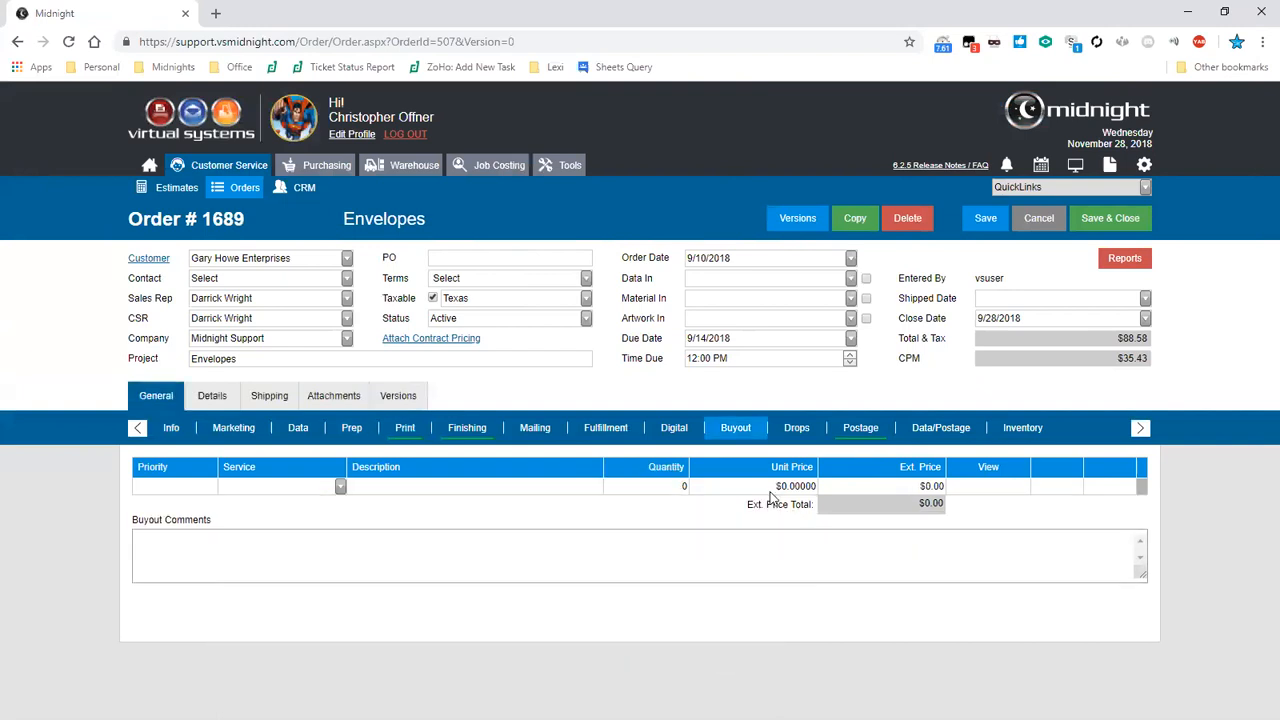
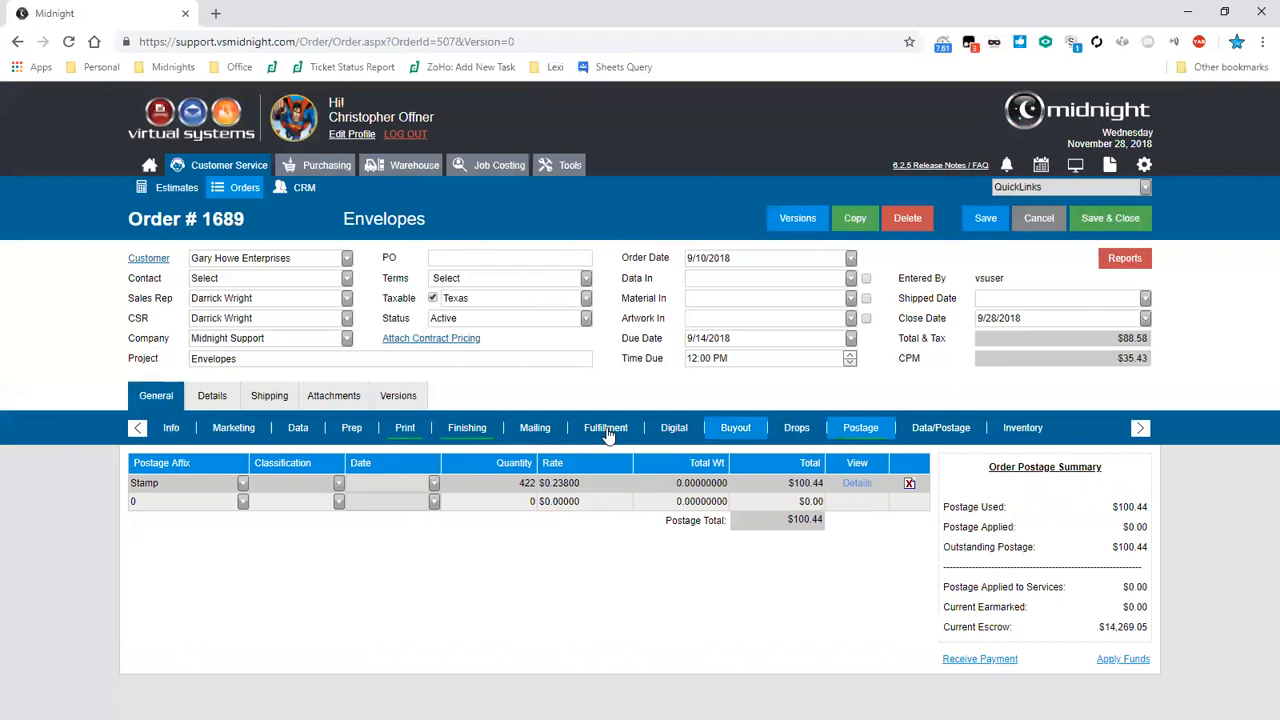
- Review the Postage Affix options for the empty postage row without choosing one
click(202, 514)
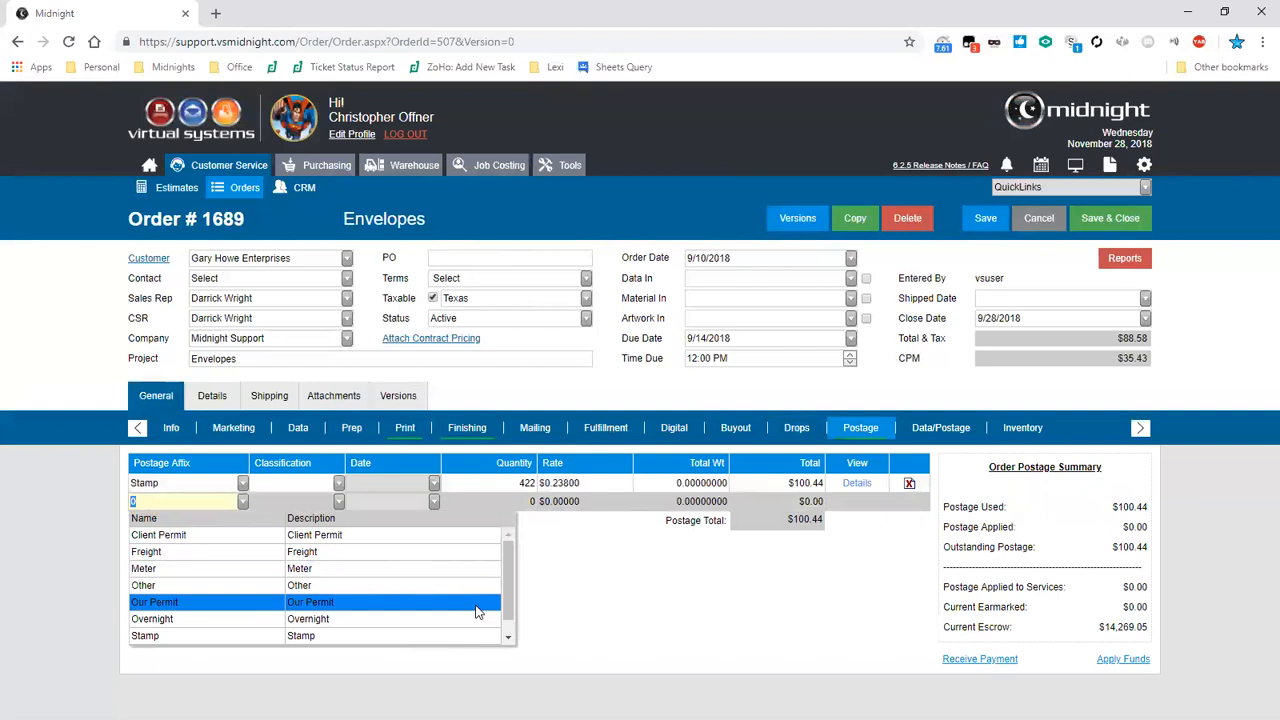
click(507, 632)
click(613, 611)
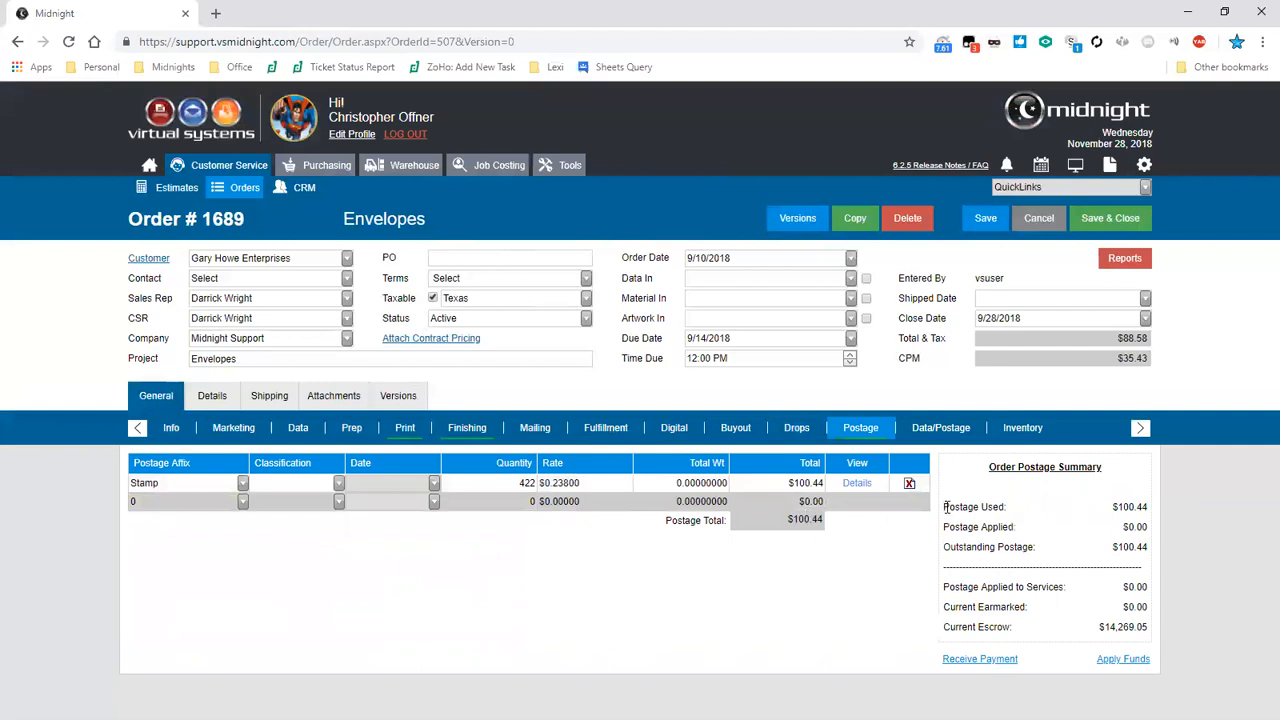
- Examine the Order Postage Summary figures for postage used, applied, outstanding and escrow
drag(944, 507, 1150, 540)
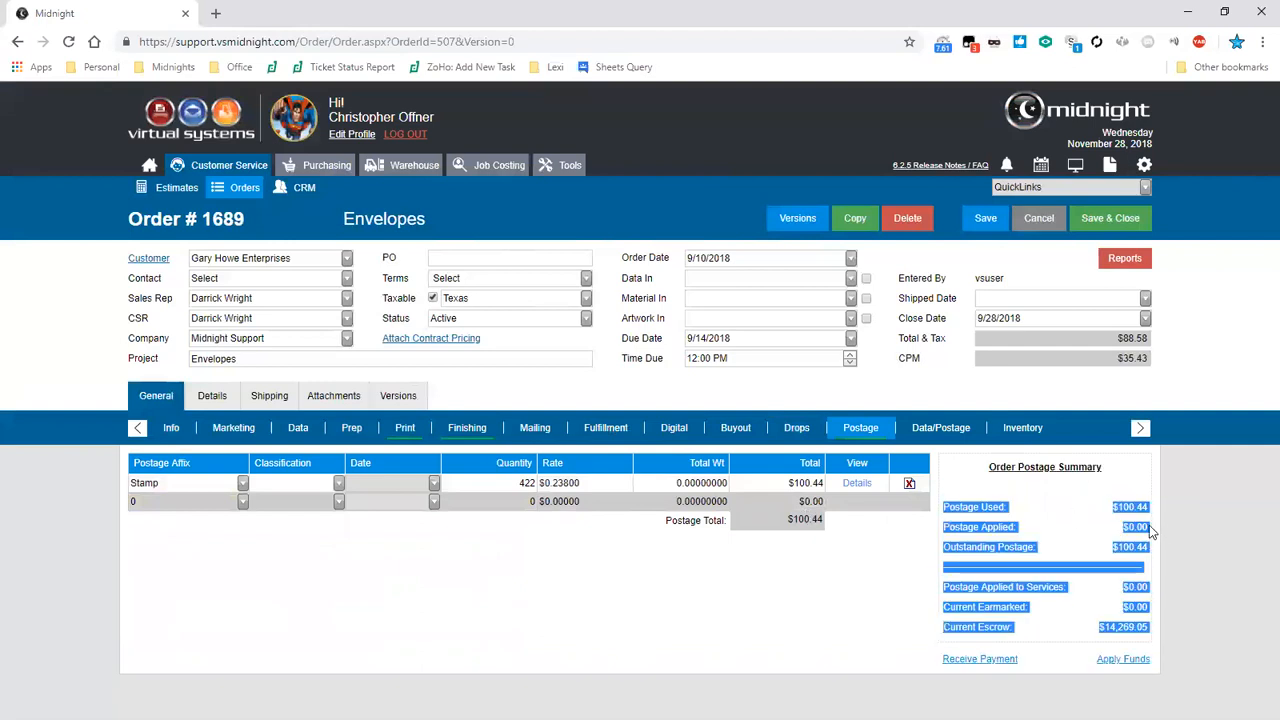
click(1150, 510)
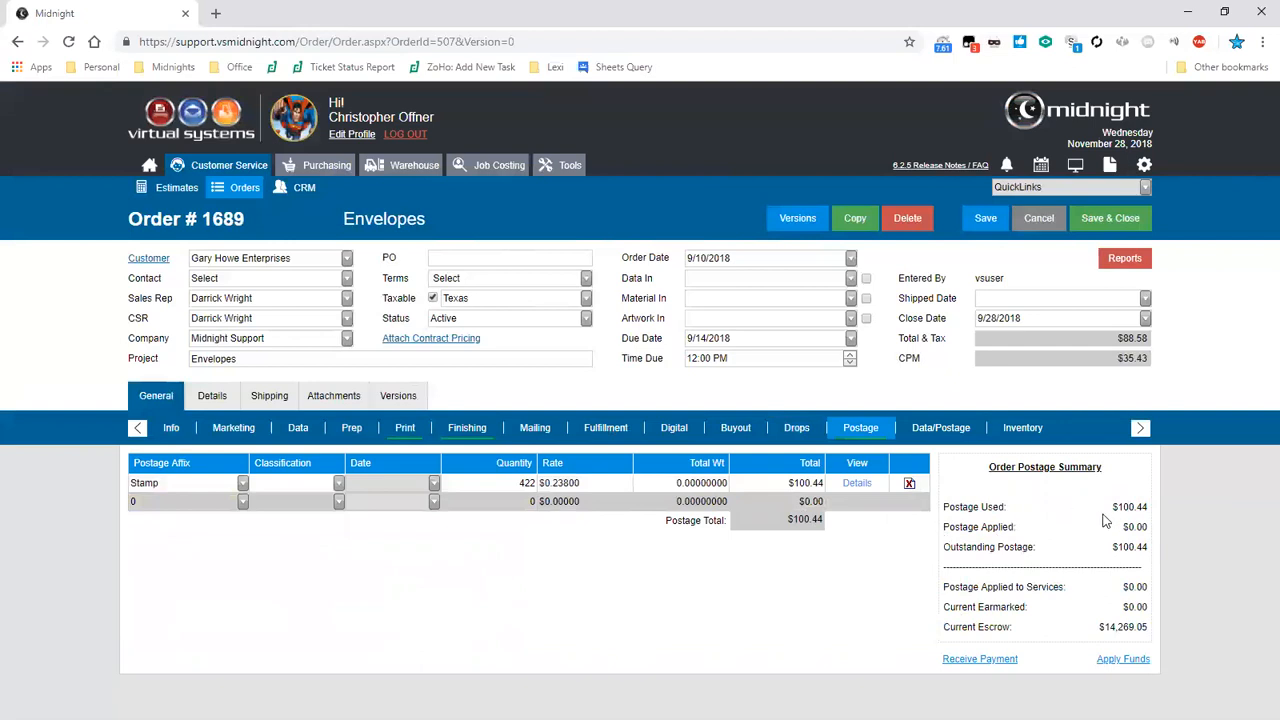
drag(948, 528, 1107, 560)
drag(970, 588, 1136, 587)
click(1138, 589)
drag(1104, 628, 1152, 637)
click(1137, 643)
- Open the Data/Postage section and review the Cat, Geo and Sort options without changing them
click(952, 437)
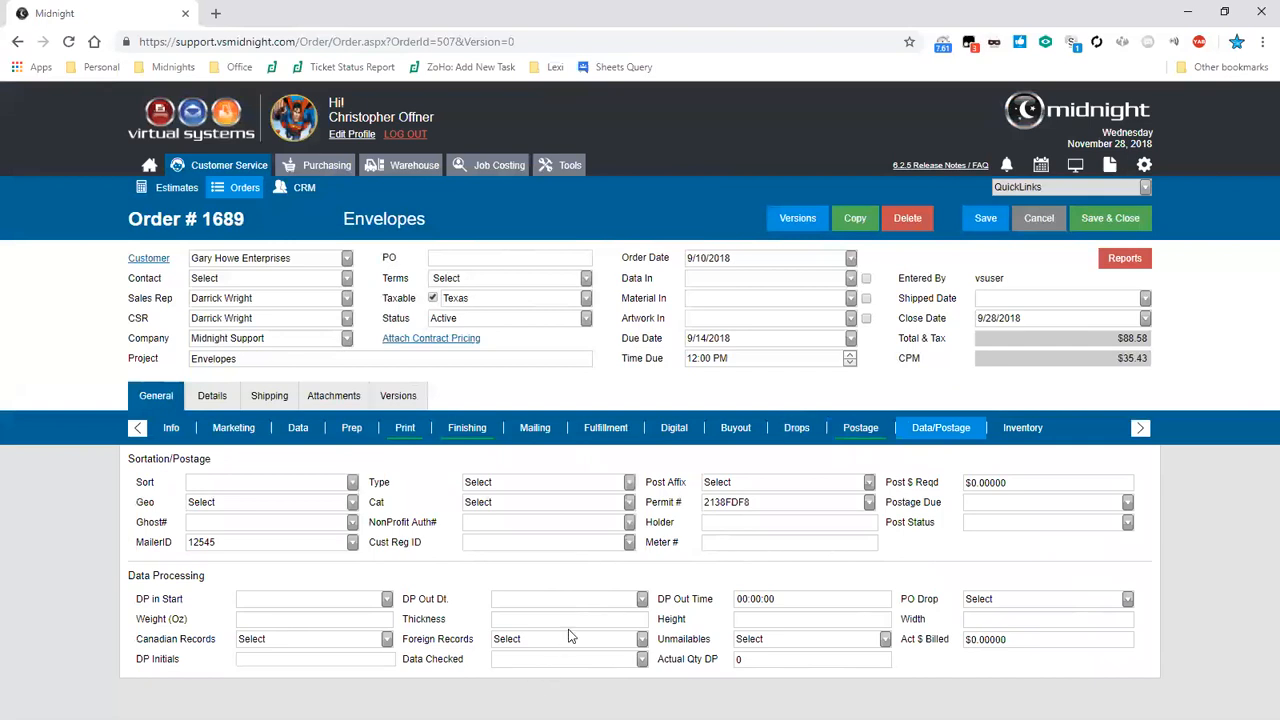
click(616, 501)
click(616, 501)
key(shift+Tab)
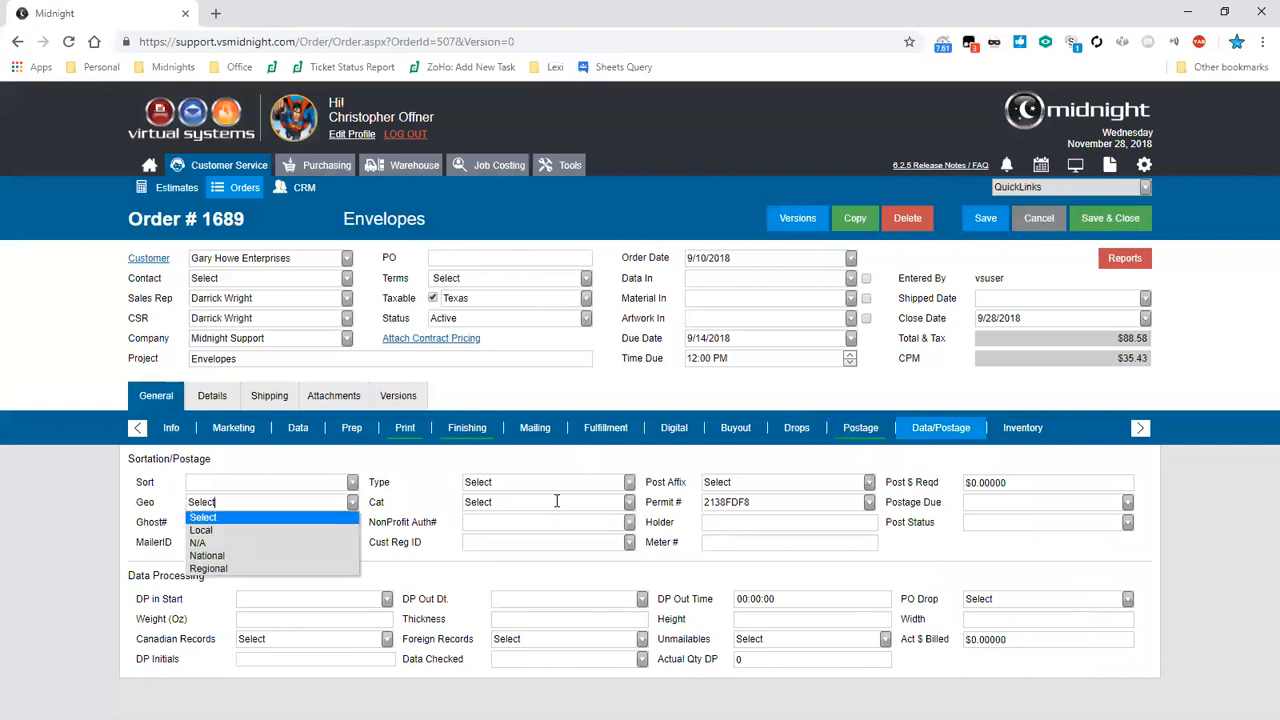
key(Escape)
key(shift+Tab)
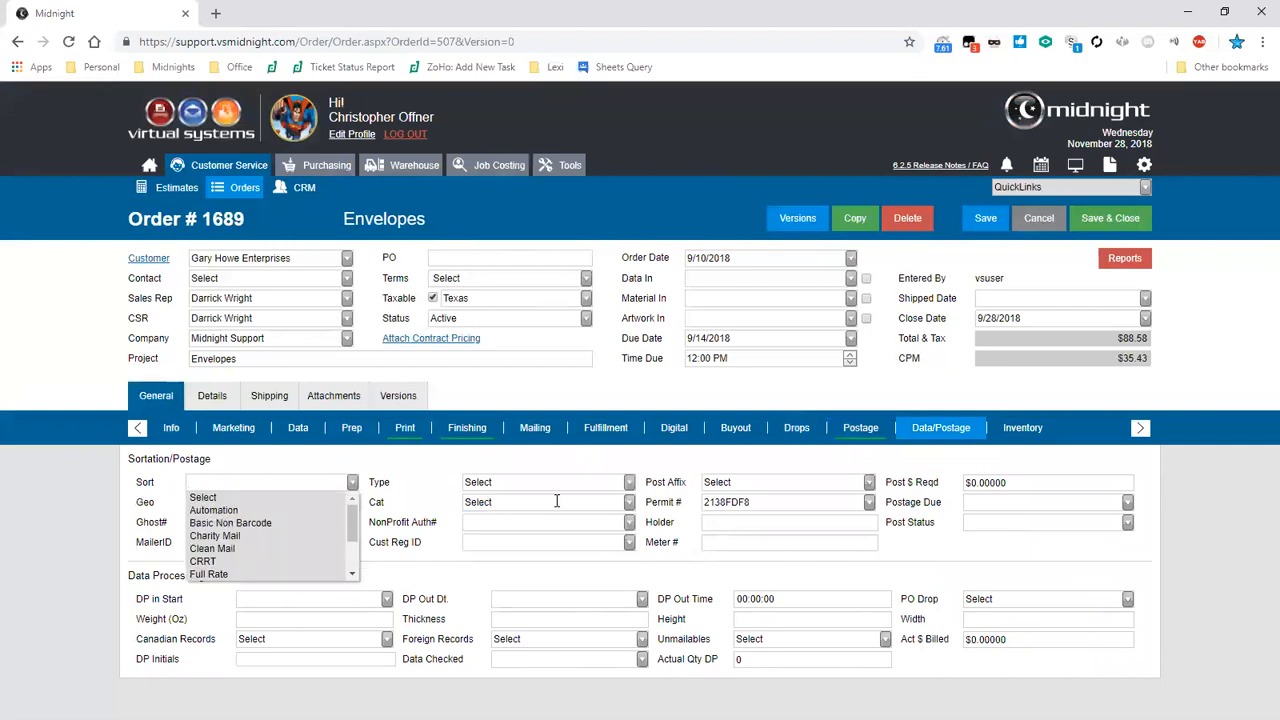
key(Escape)
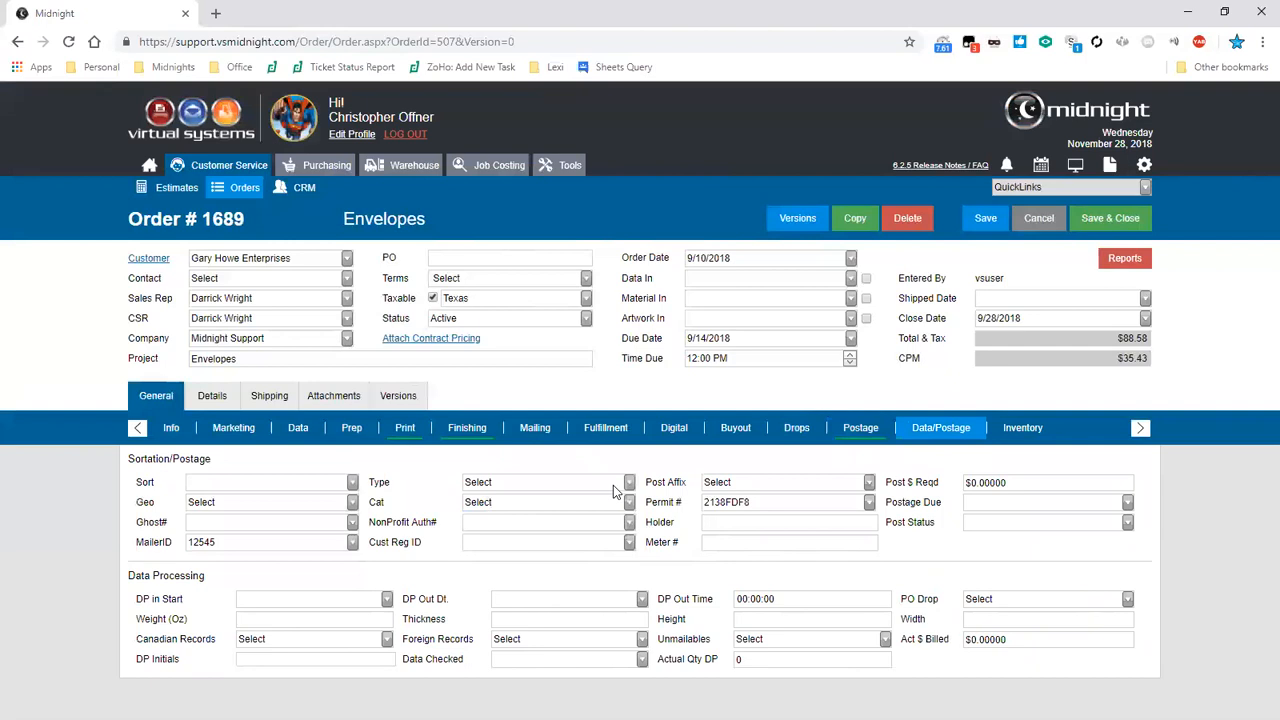
- Add inventory item InH001-10114, 60# Husky Opaque Offset 22x17, to the version's inventory
click(1030, 437)
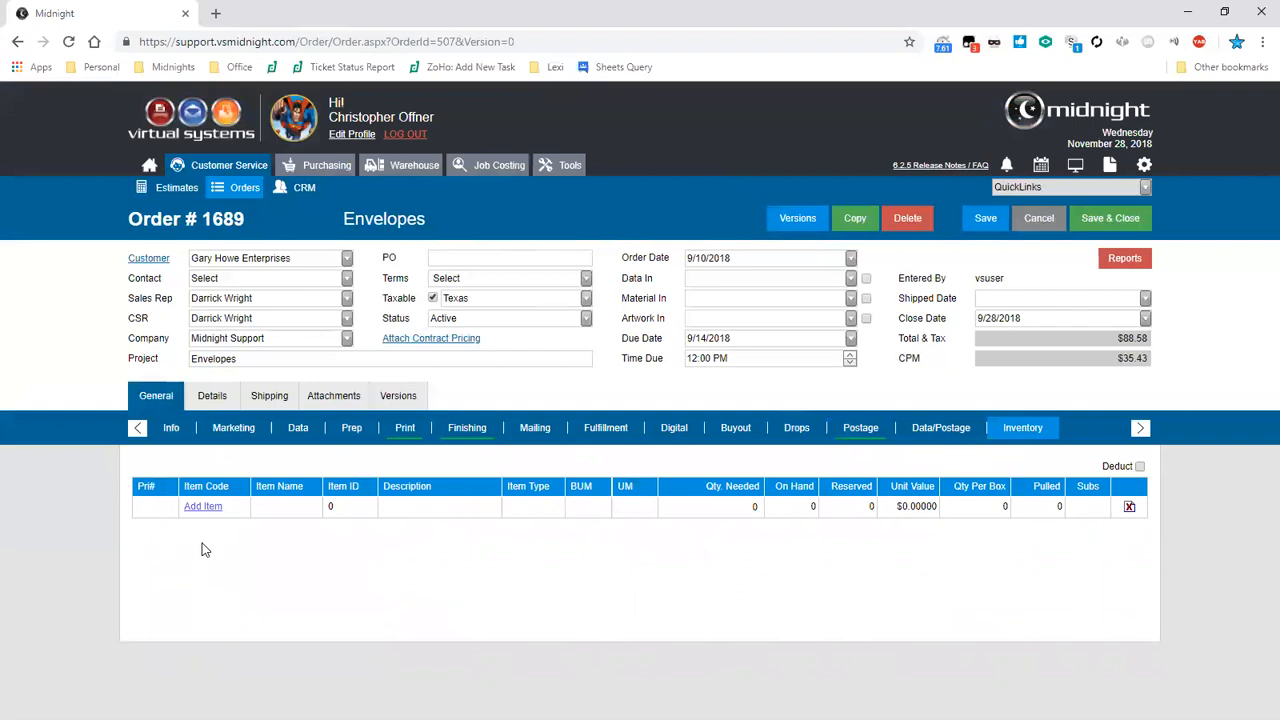
click(203, 507)
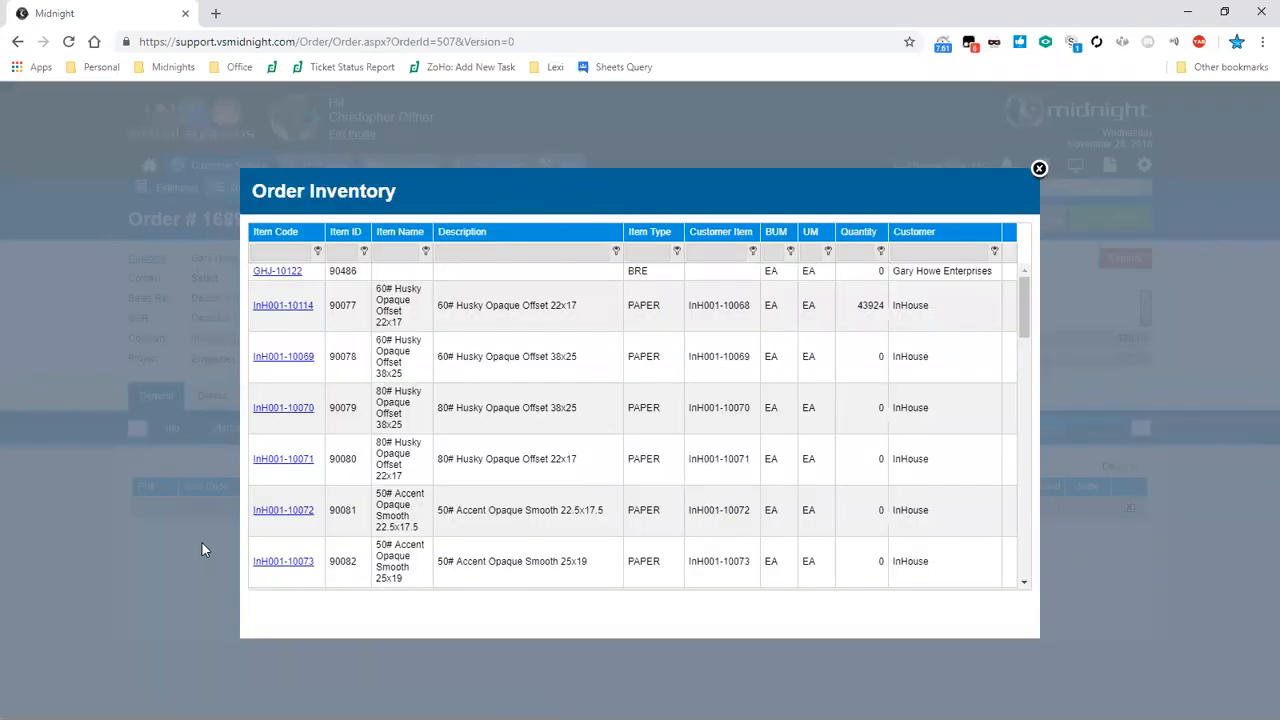
click(283, 306)
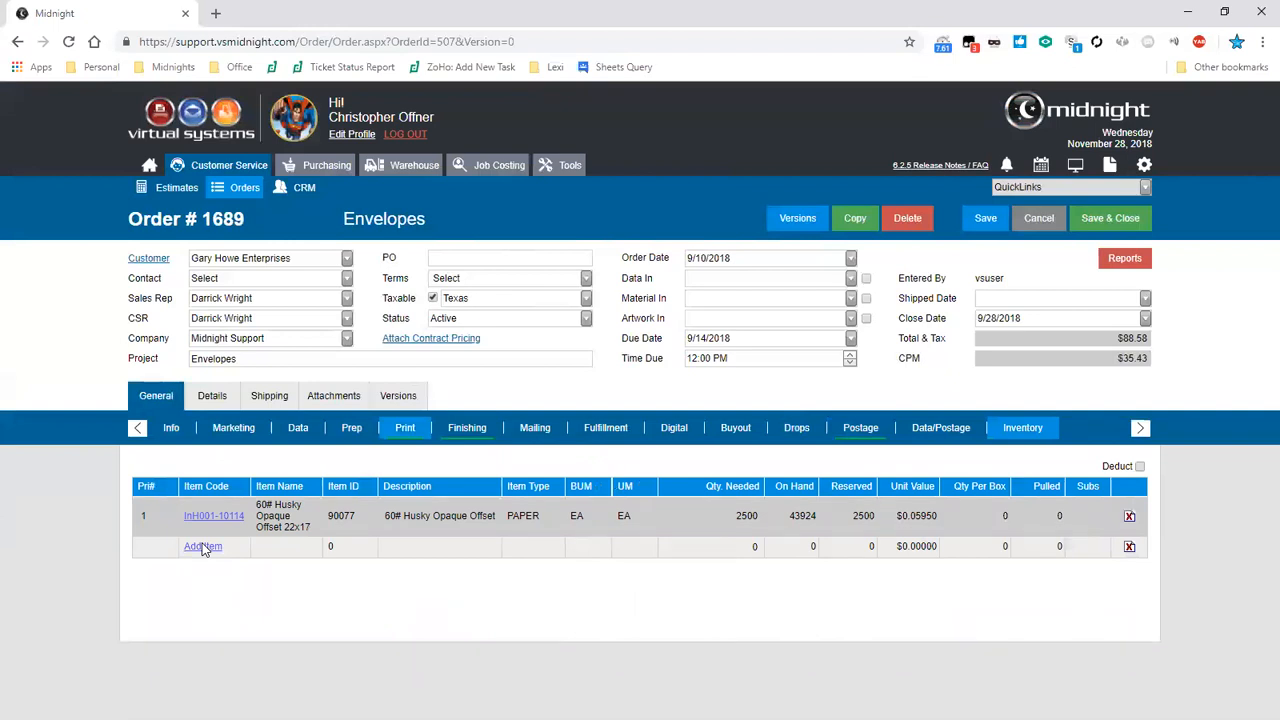
- Return to the version Info section and open the Shipped Date calendar without picking a date
click(188, 427)
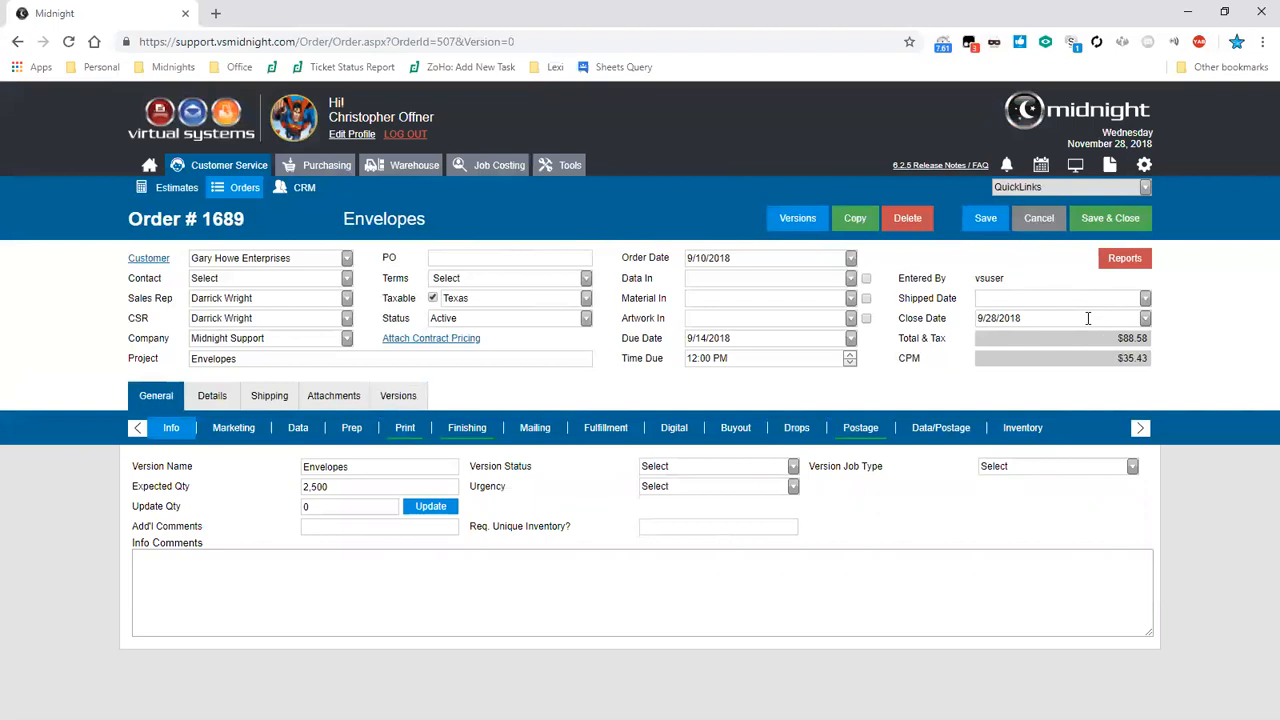
click(1145, 300)
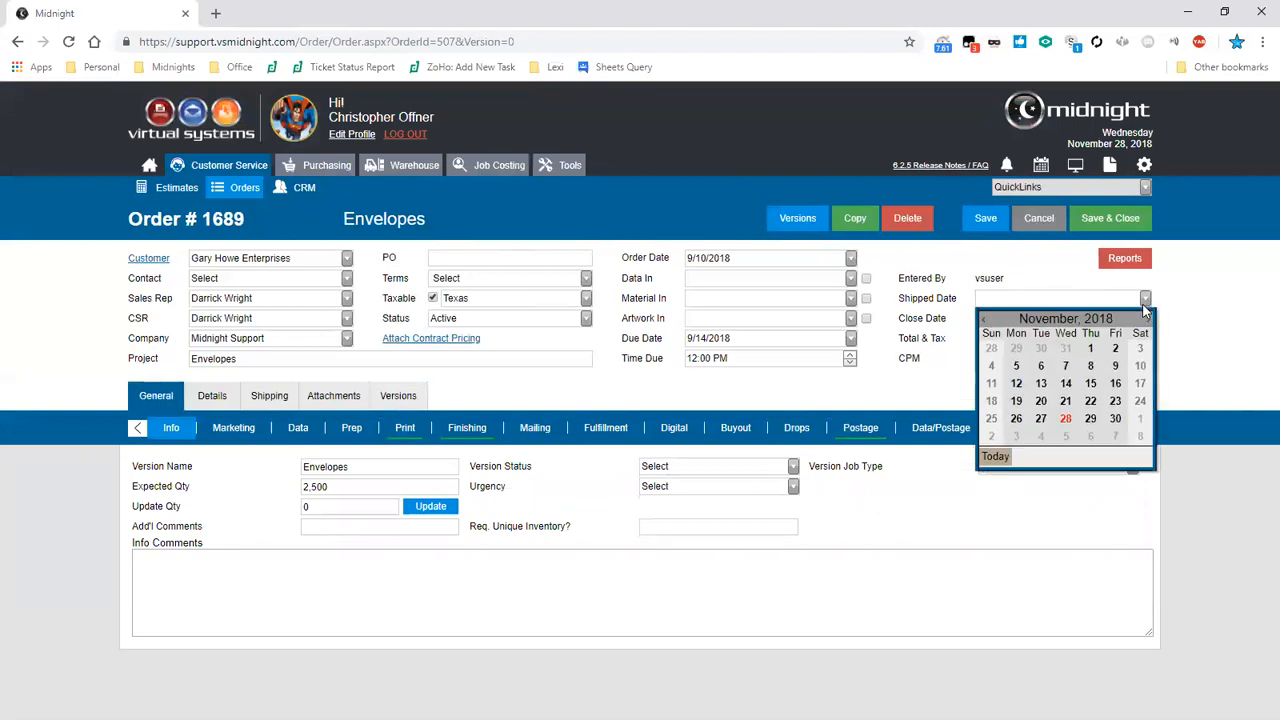
click(1145, 308)
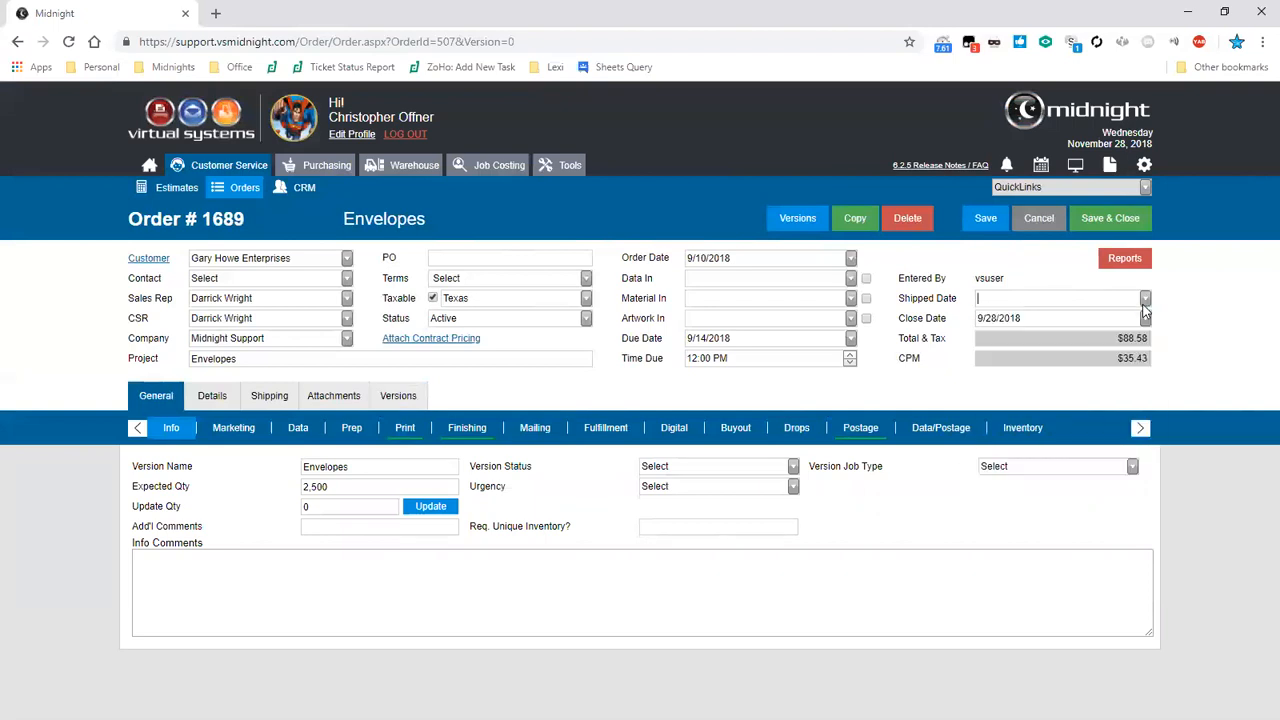
click(987, 298)
- Browse the order's available reports and select Job Detail Analysis
click(1142, 263)
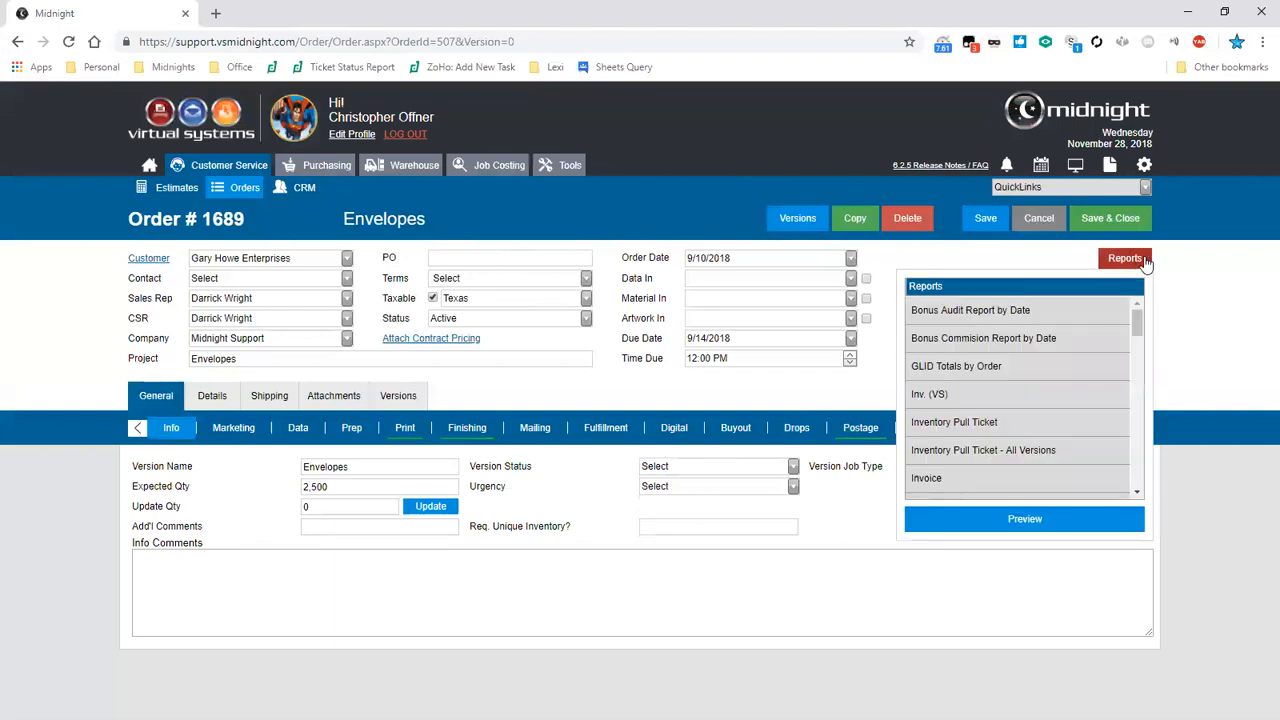
drag(1136, 320, 1138, 497)
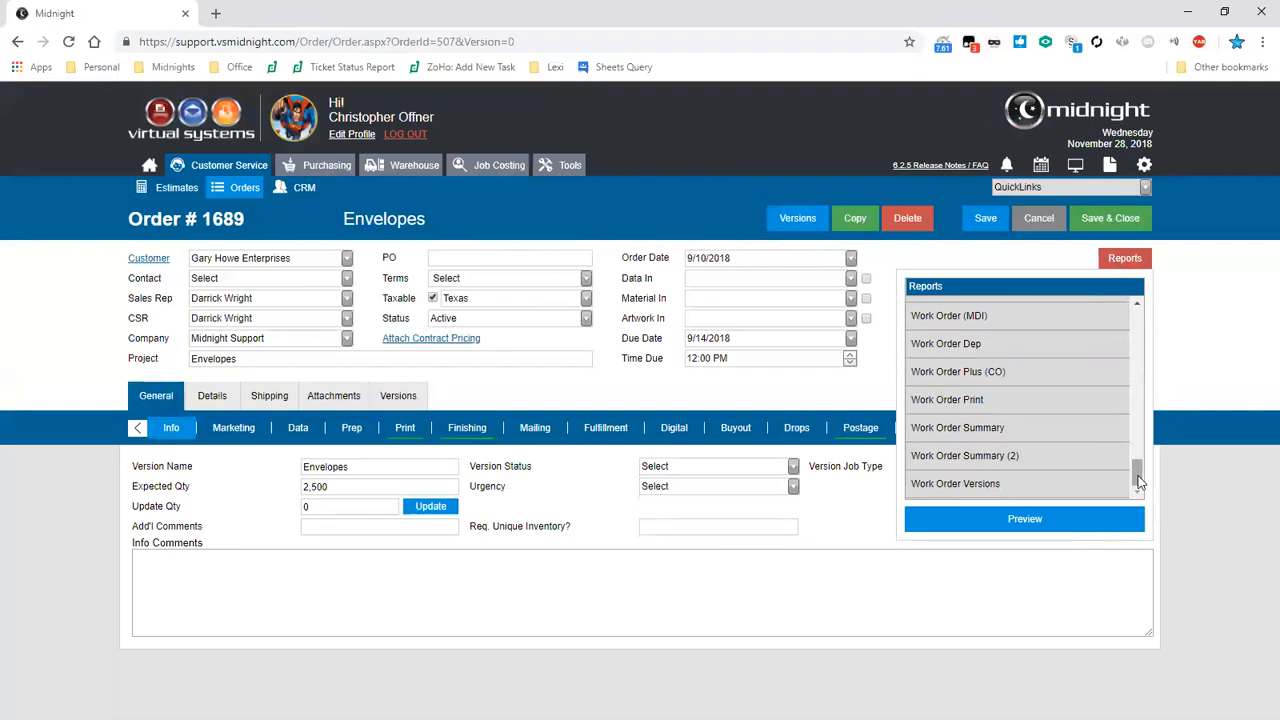
drag(1137, 480, 1137, 333)
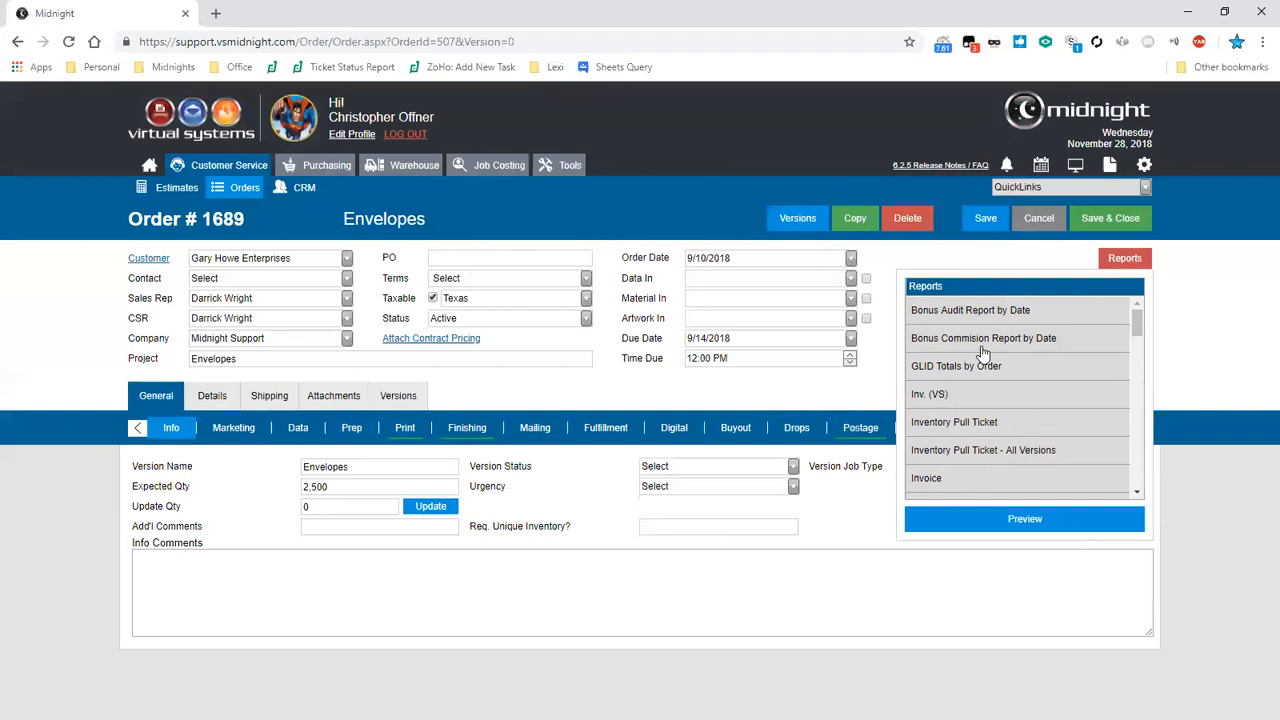
drag(1137, 328, 1135, 402)
click(1086, 425)
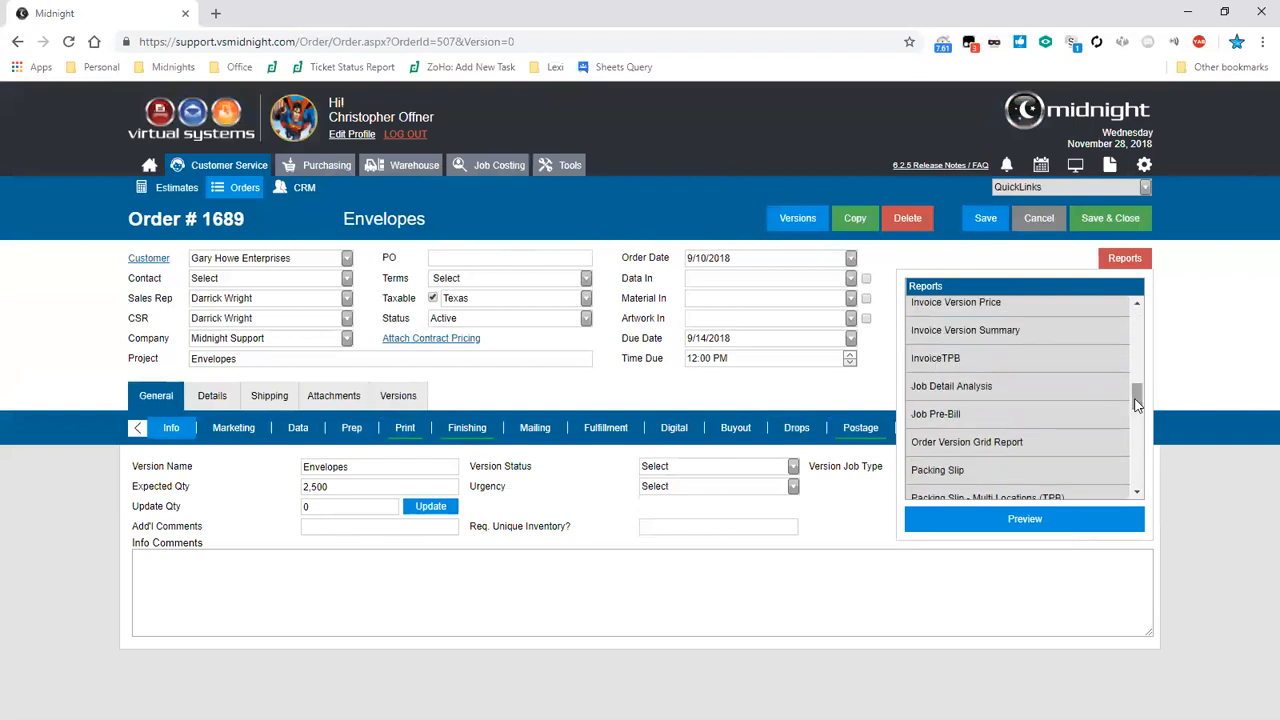
click(1040, 390)
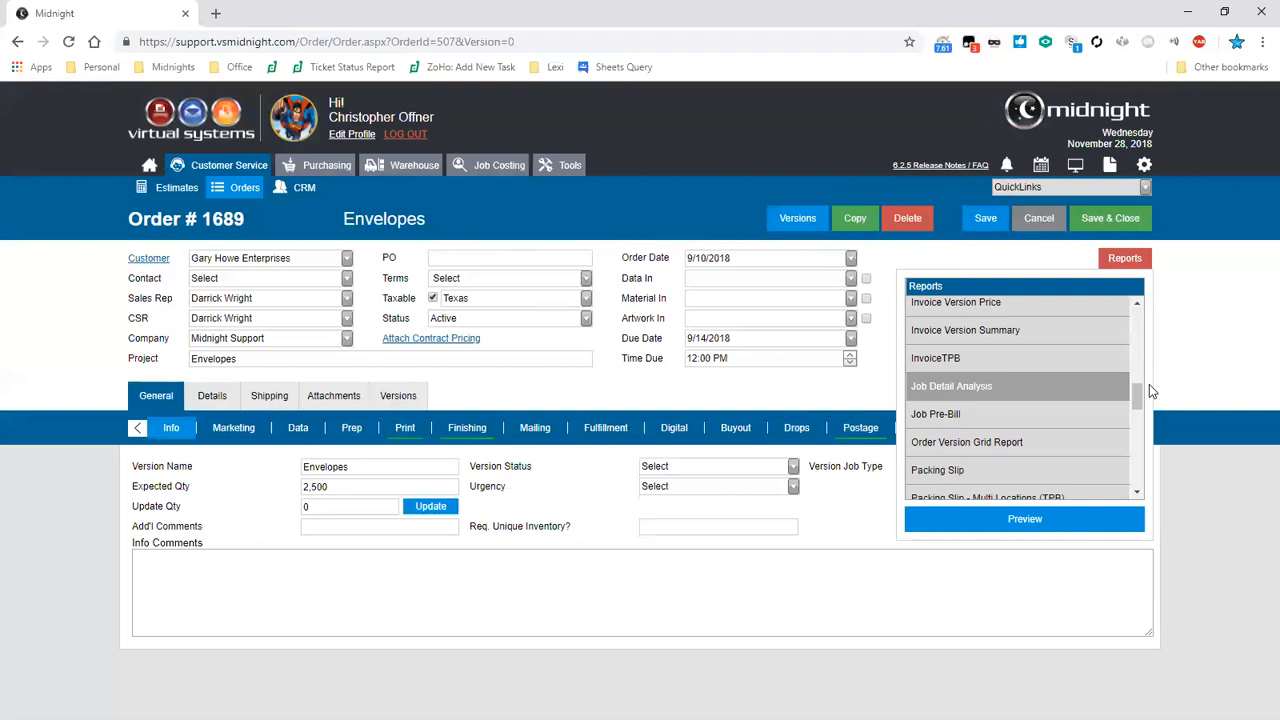
- Copy the order to create a new order
click(1127, 264)
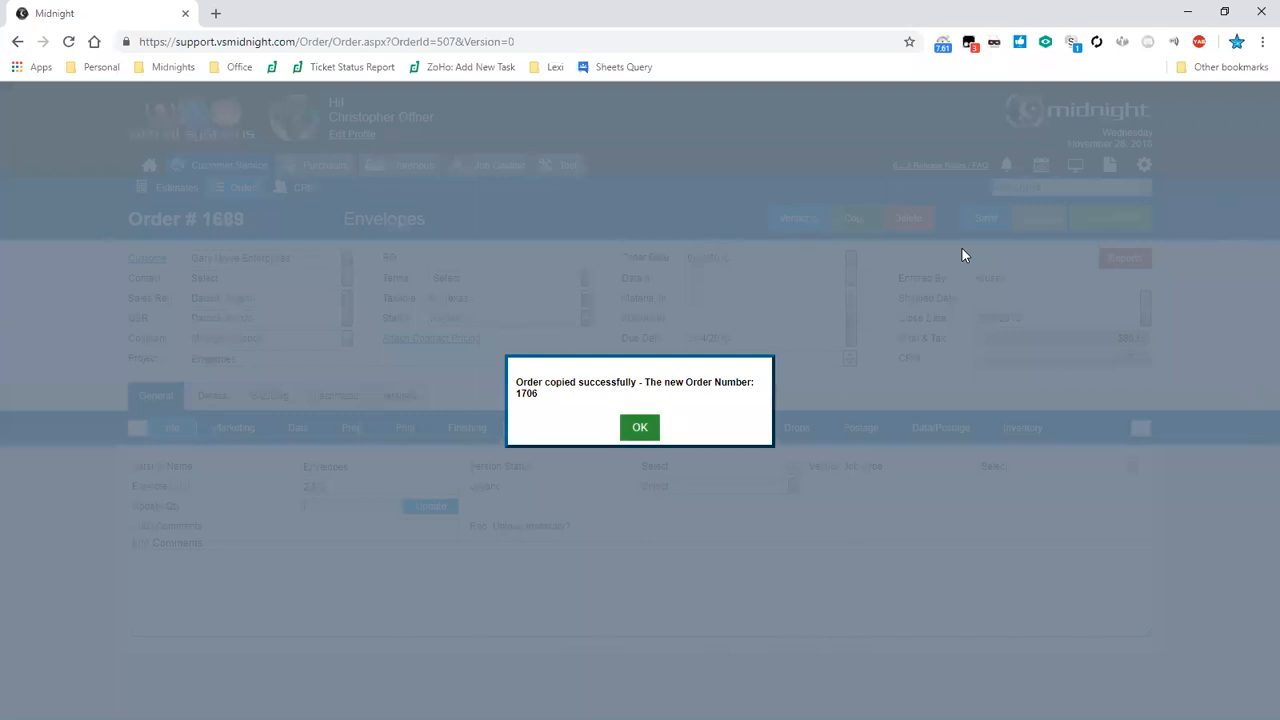
click(640, 427)
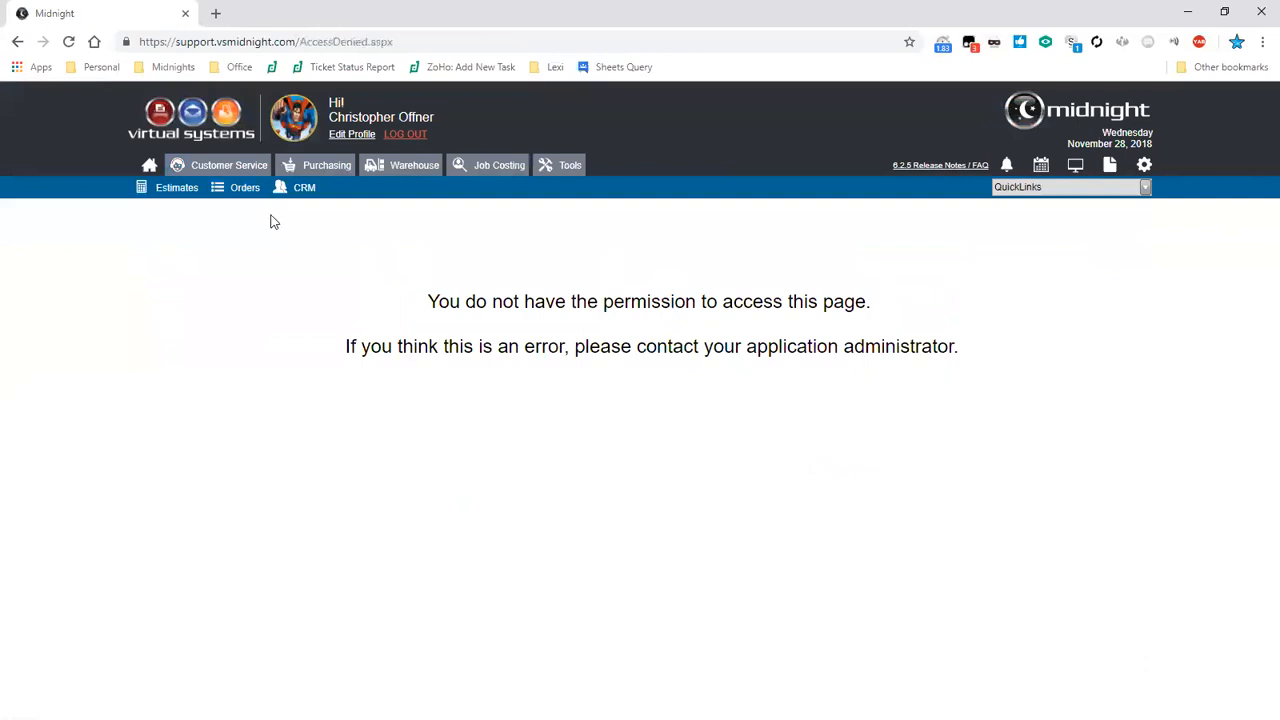
- Go to the order search list and open order 1696, Core Support
click(232, 196)
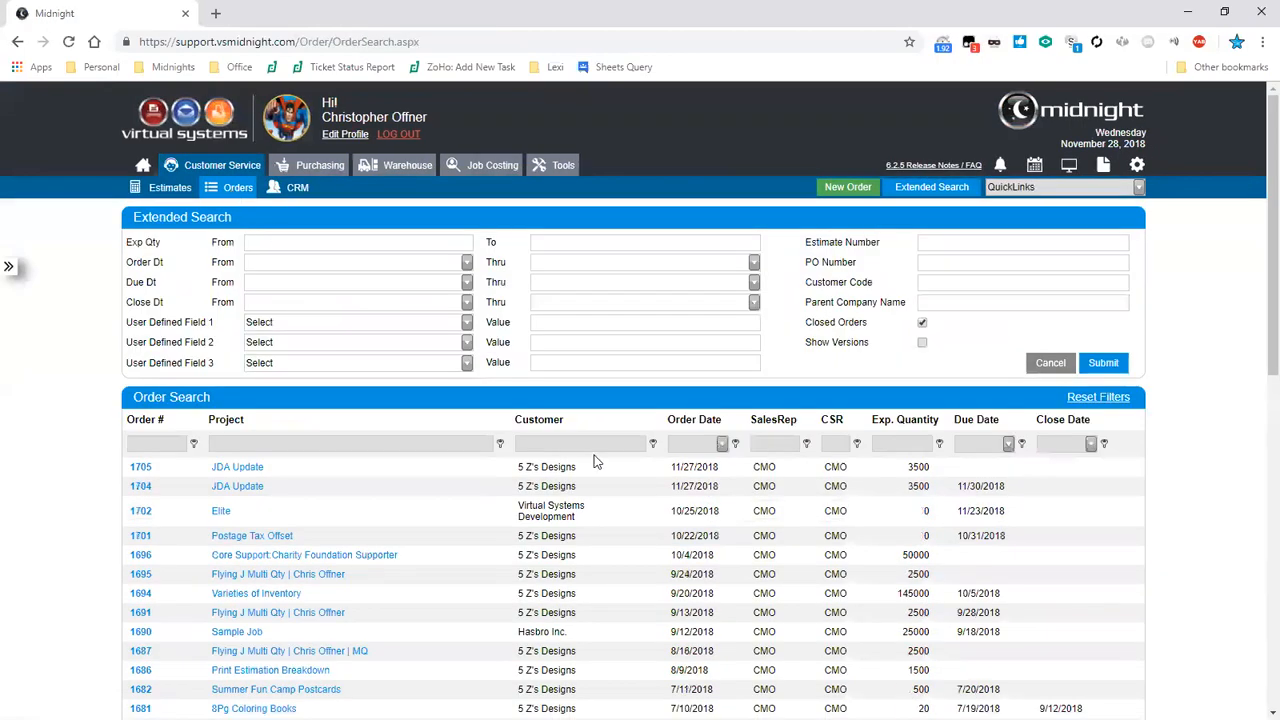
click(8, 268)
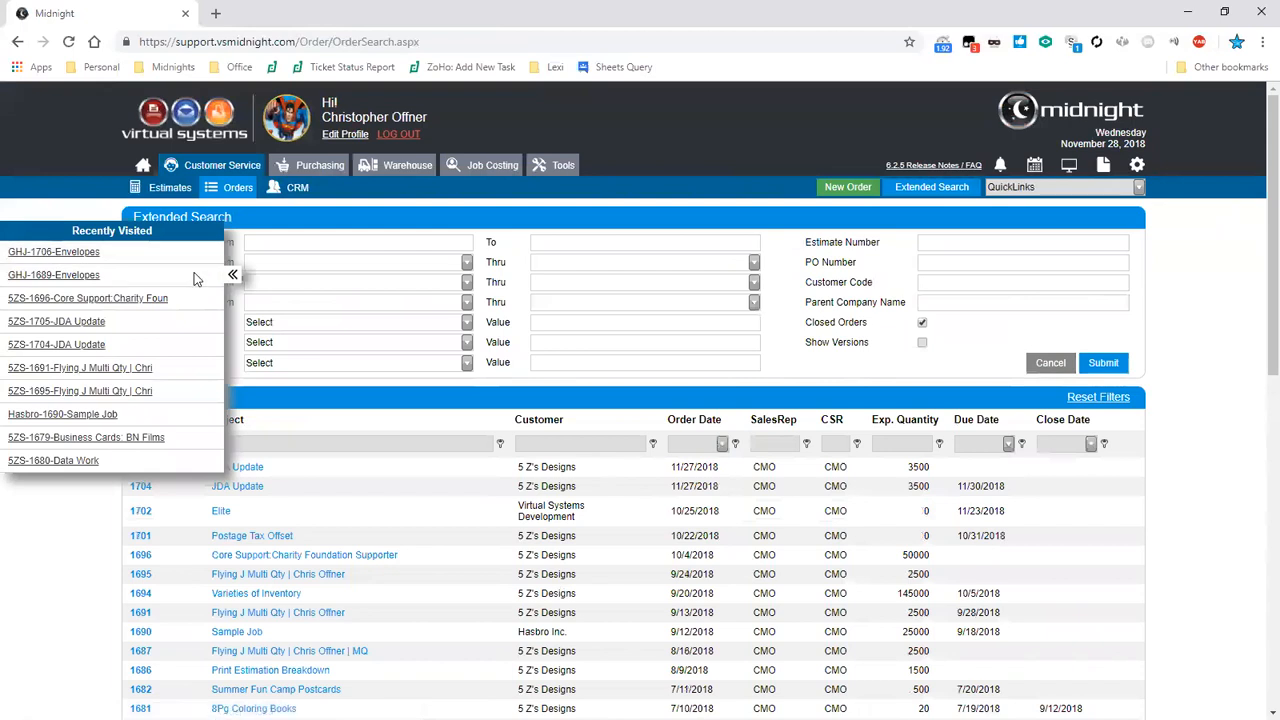
scroll(194, 280, down, 3)
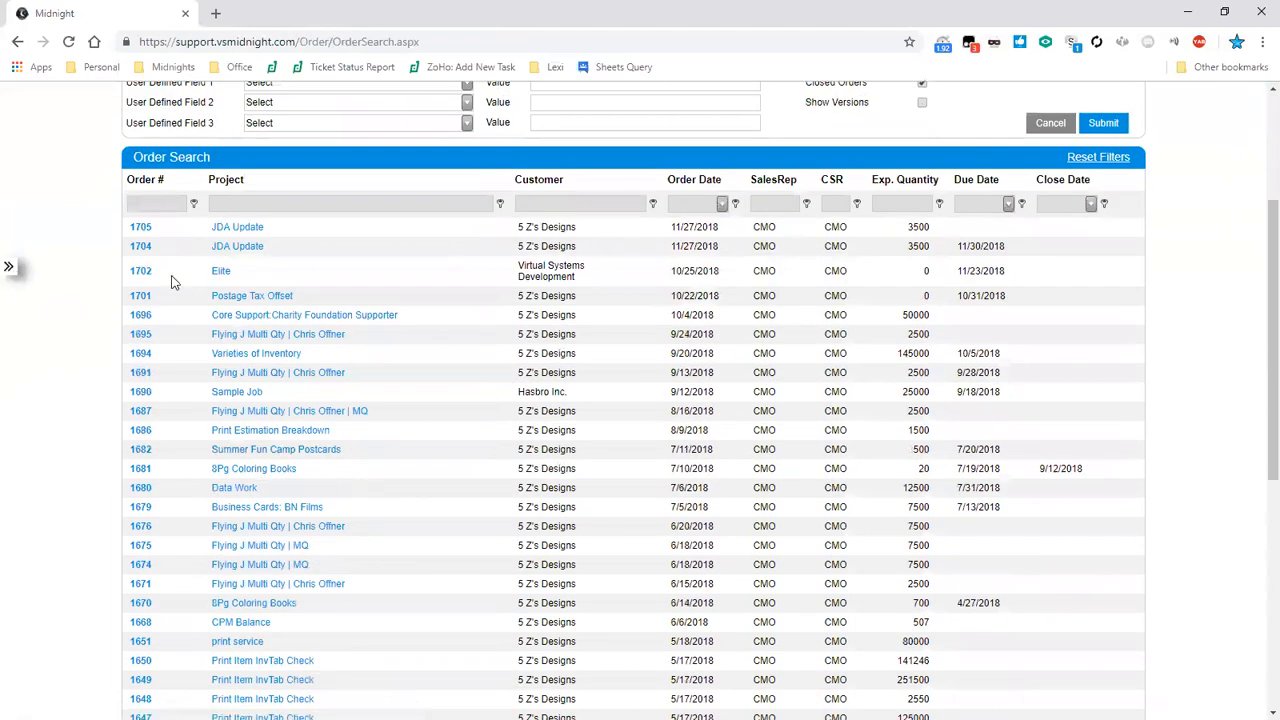
click(247, 252)
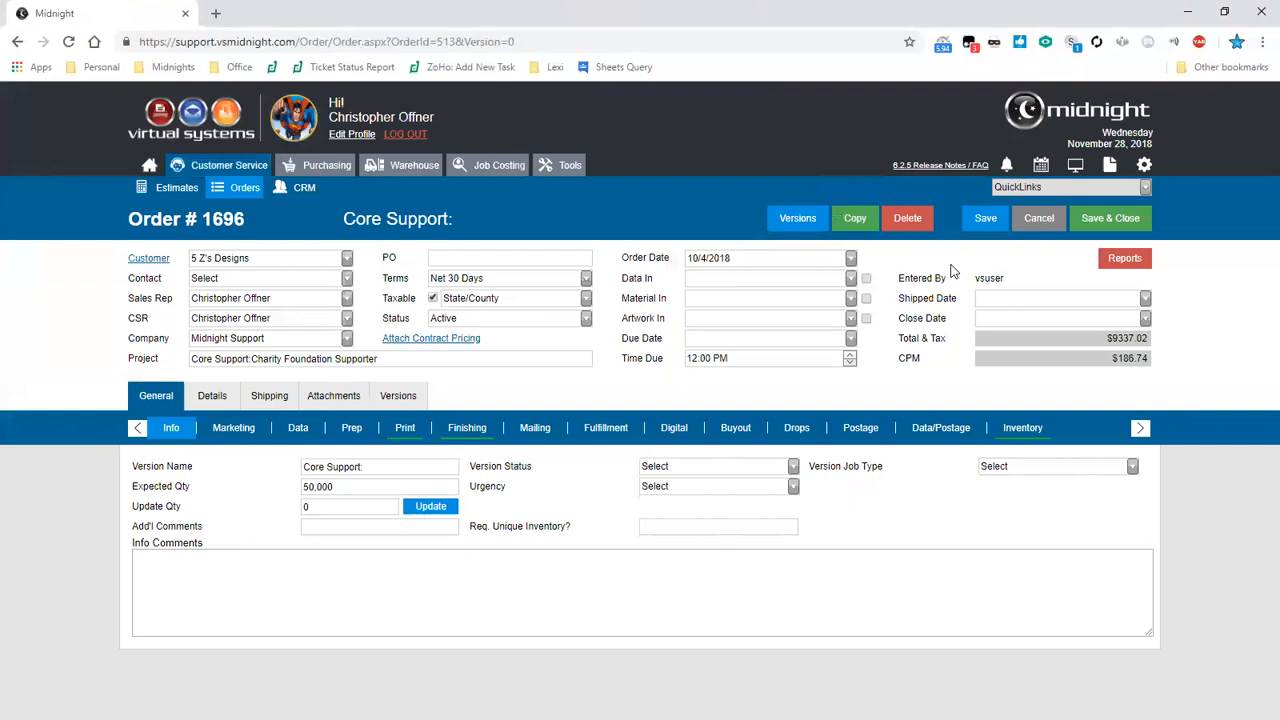
- Open the order's Audit Log from the quick links, review it and close it
click(1145, 188)
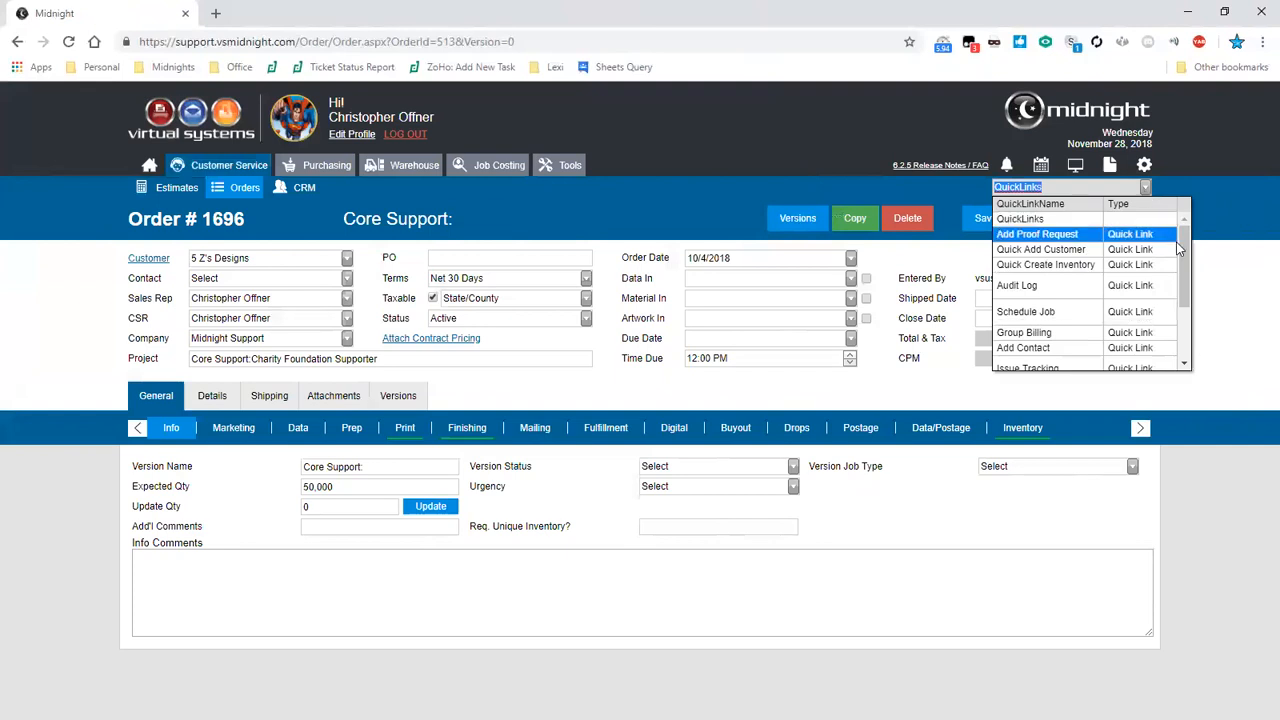
scroll(1190, 268, down, 1)
scroll(1190, 268, up, 2)
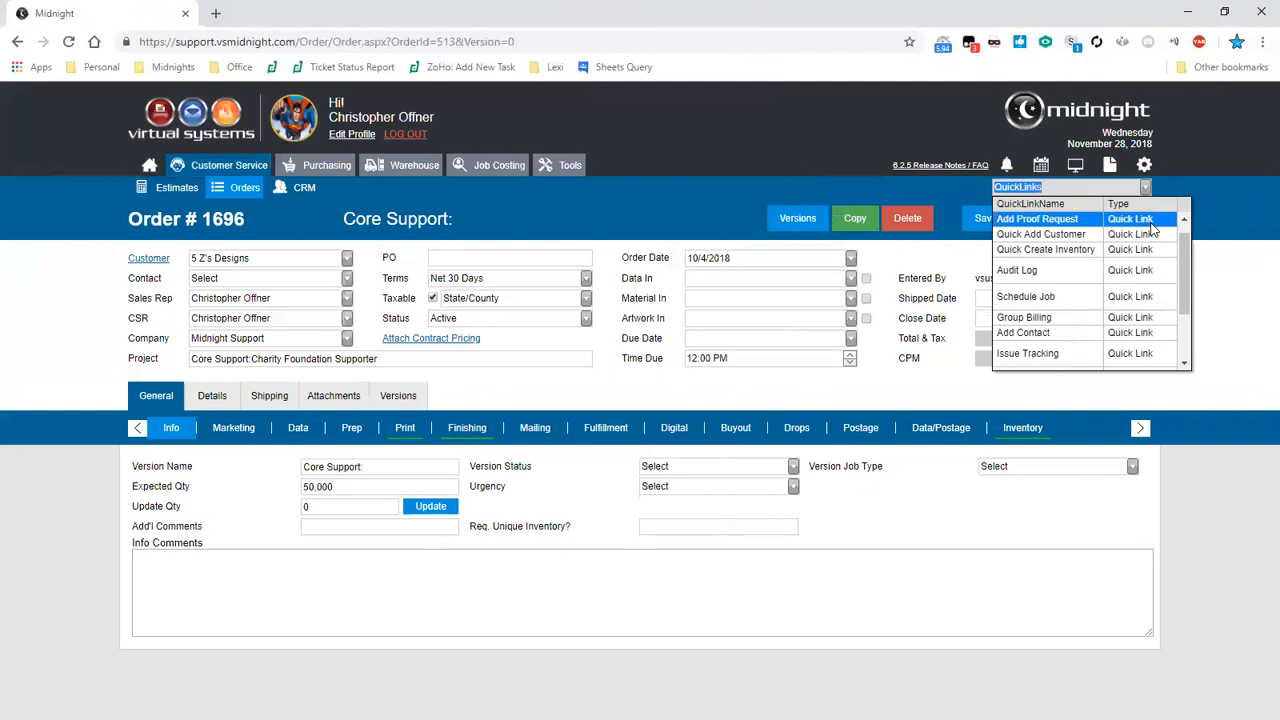
click(1143, 281)
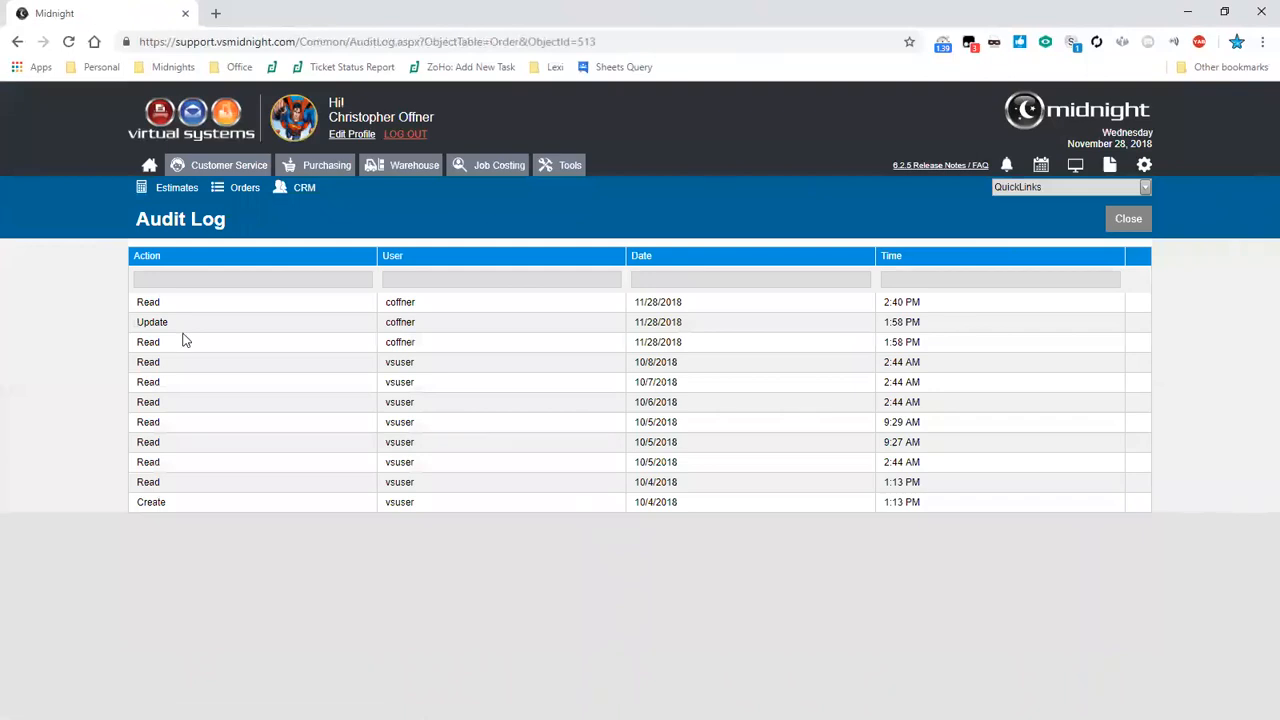
drag(171, 337, 137, 330)
click(1150, 224)
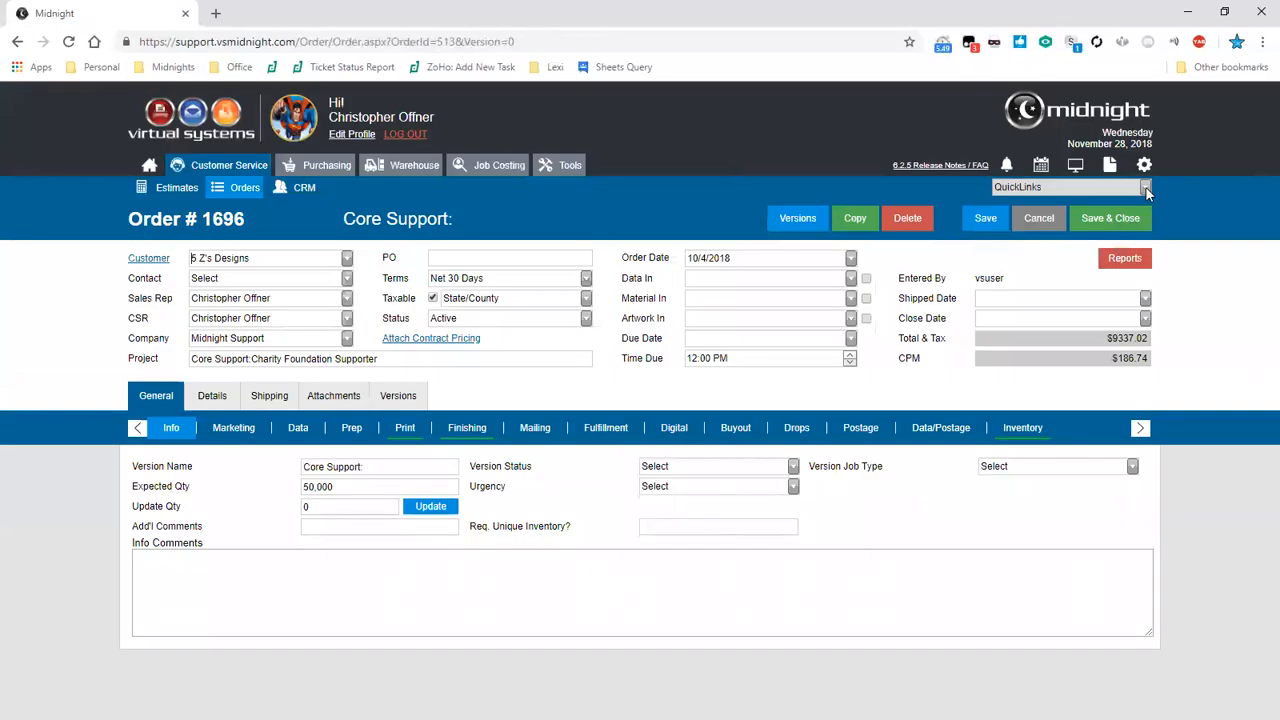
- Start a new issue entry for the order through the Issue Tracking quick link
click(1146, 189)
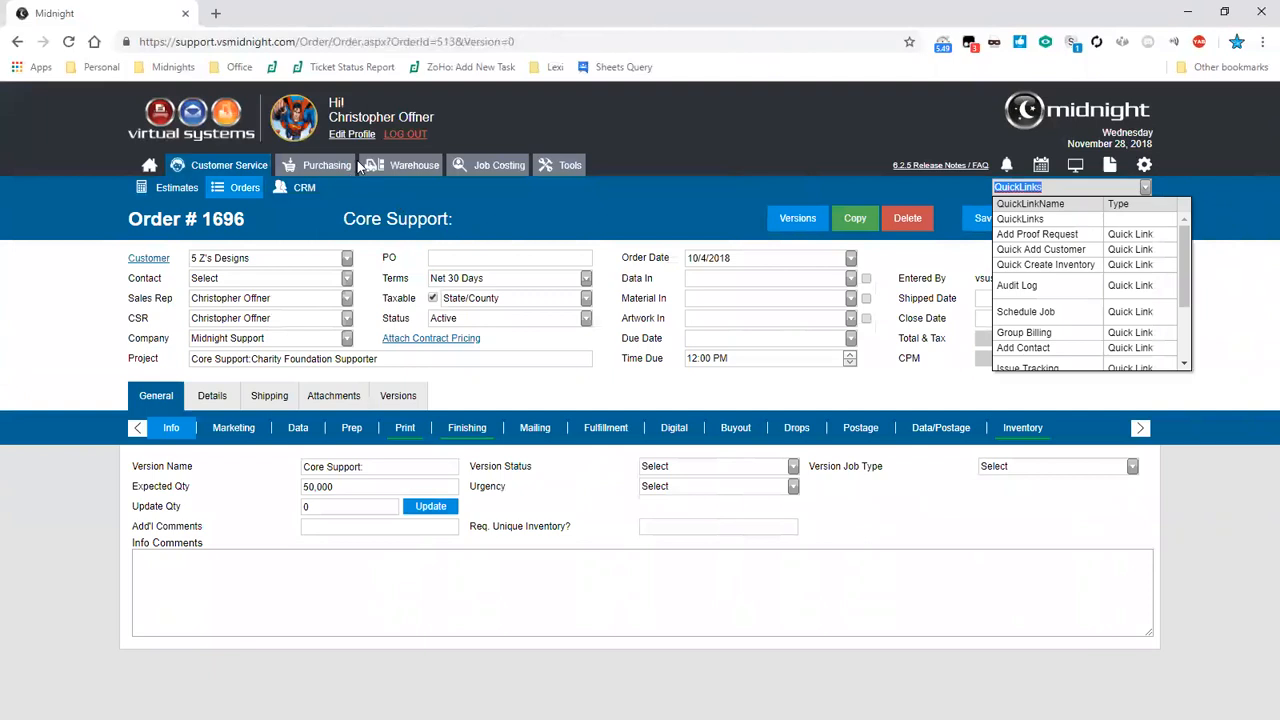
scroll(1184, 278, down, 3)
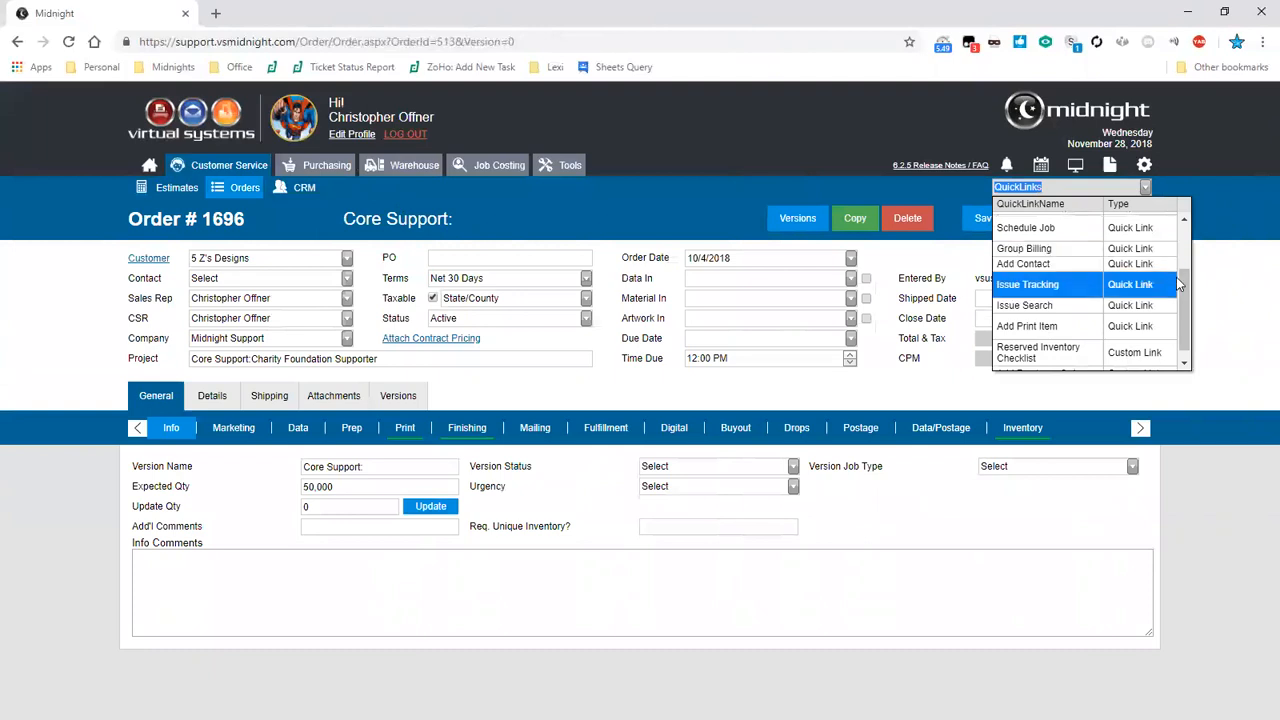
drag(1180, 287, 1181, 264)
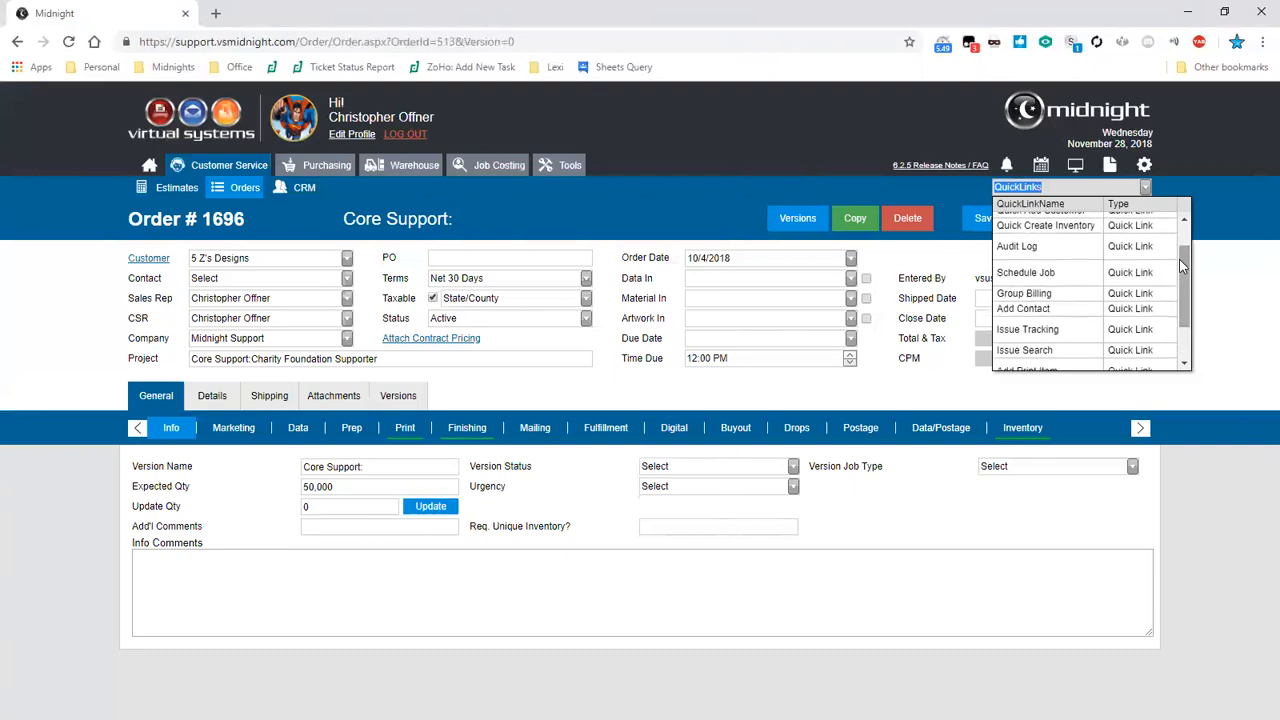
click(1073, 333)
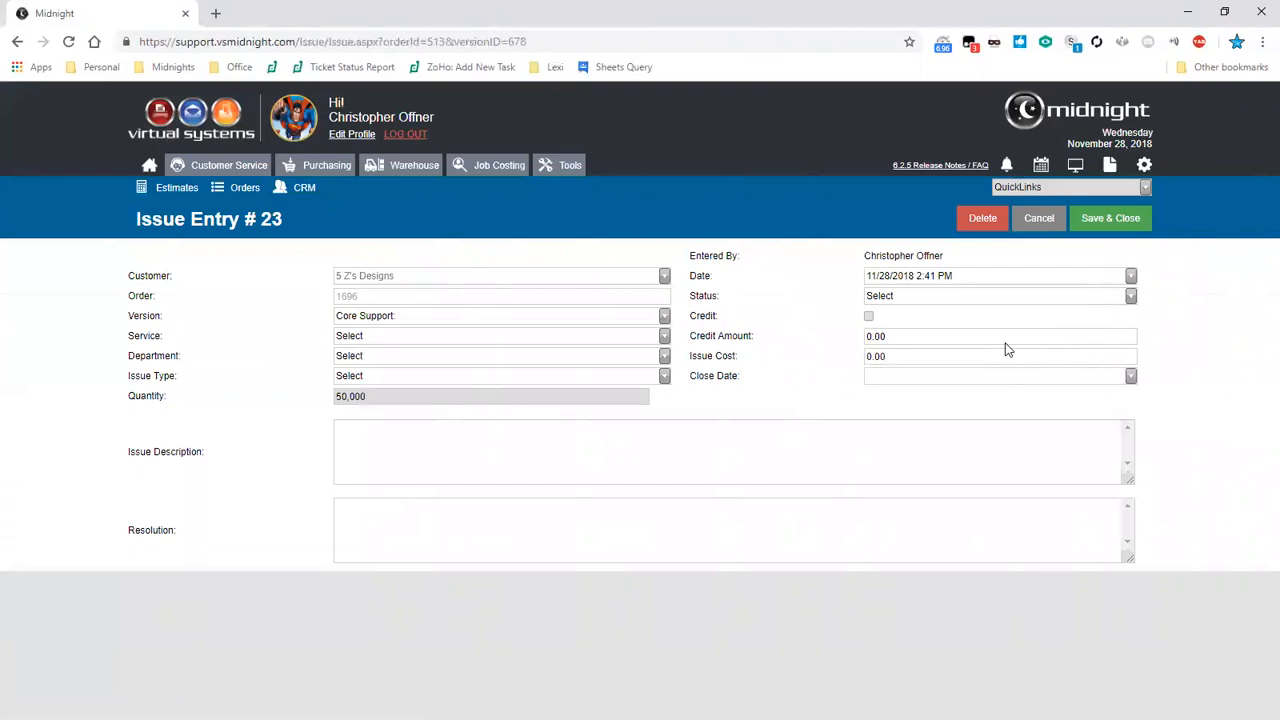
- Set the issue's Service to Drill
key(Tab)
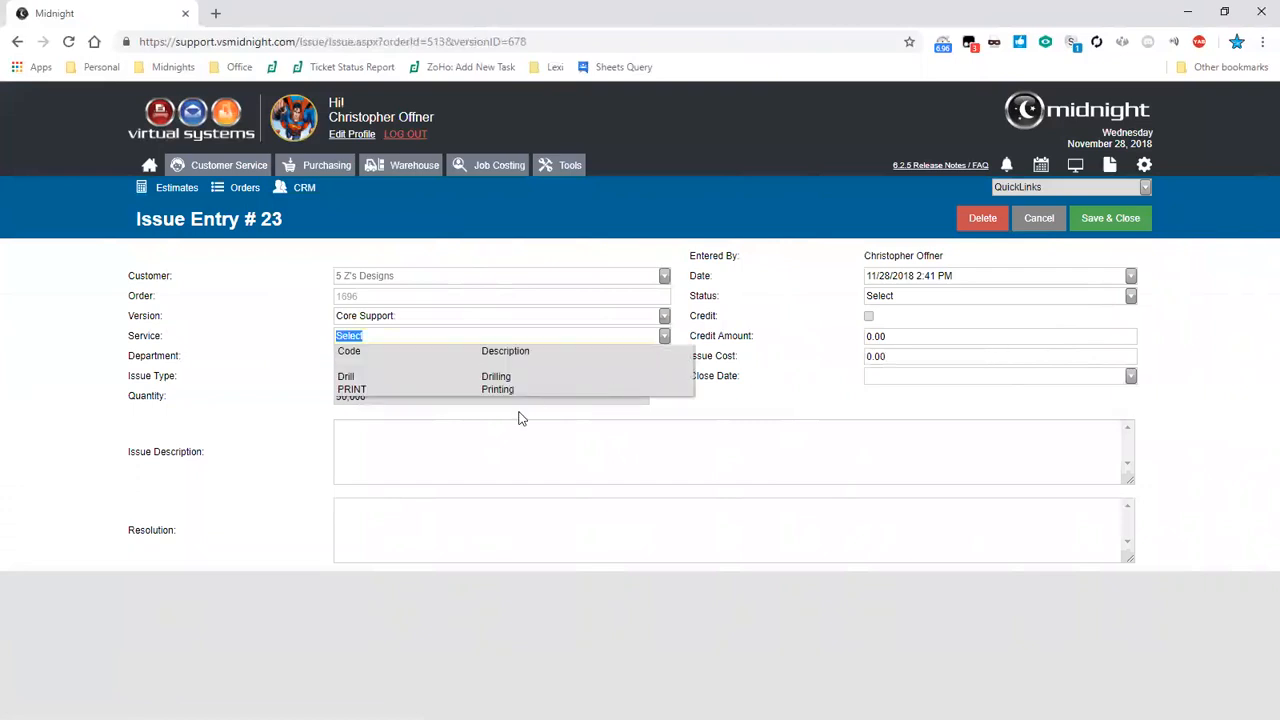
key(Down)
key(Return)
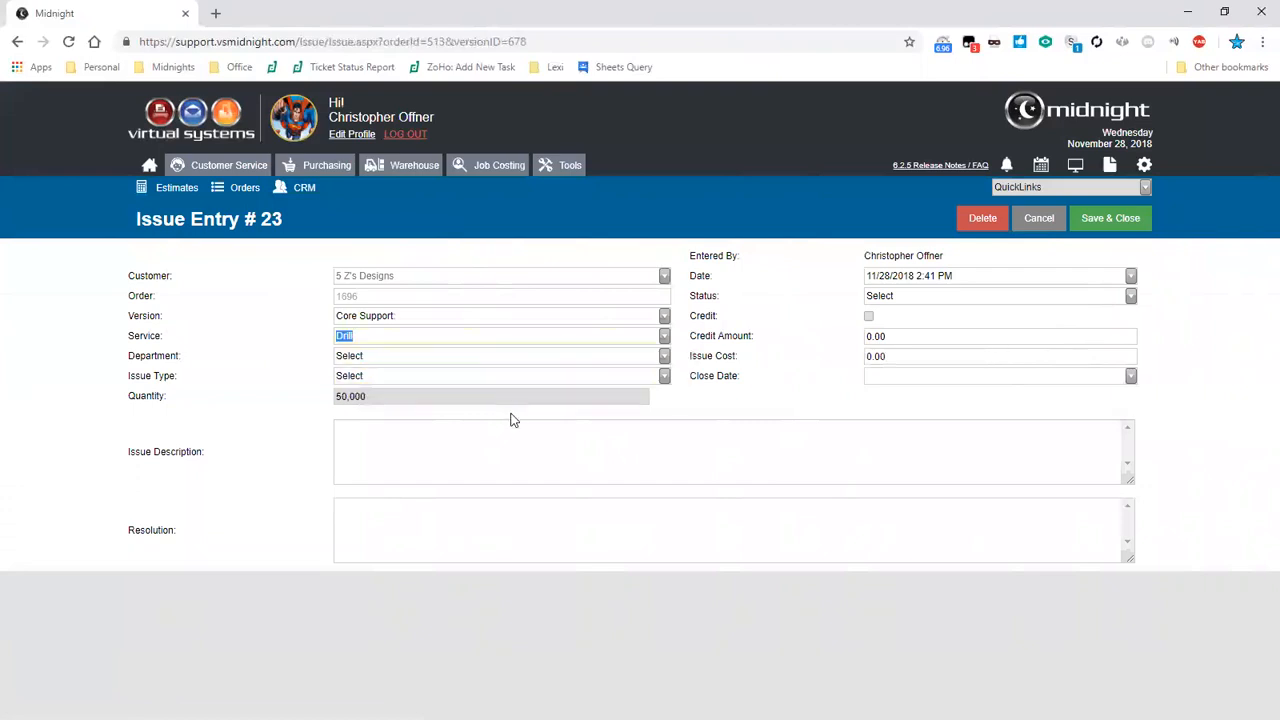
- Set the issue's Department to Print and its Issue Type to Maintenance
click(613, 360)
key(Down)
key(Down)
key(Down)
key(Down)
key(Return)
click(580, 376)
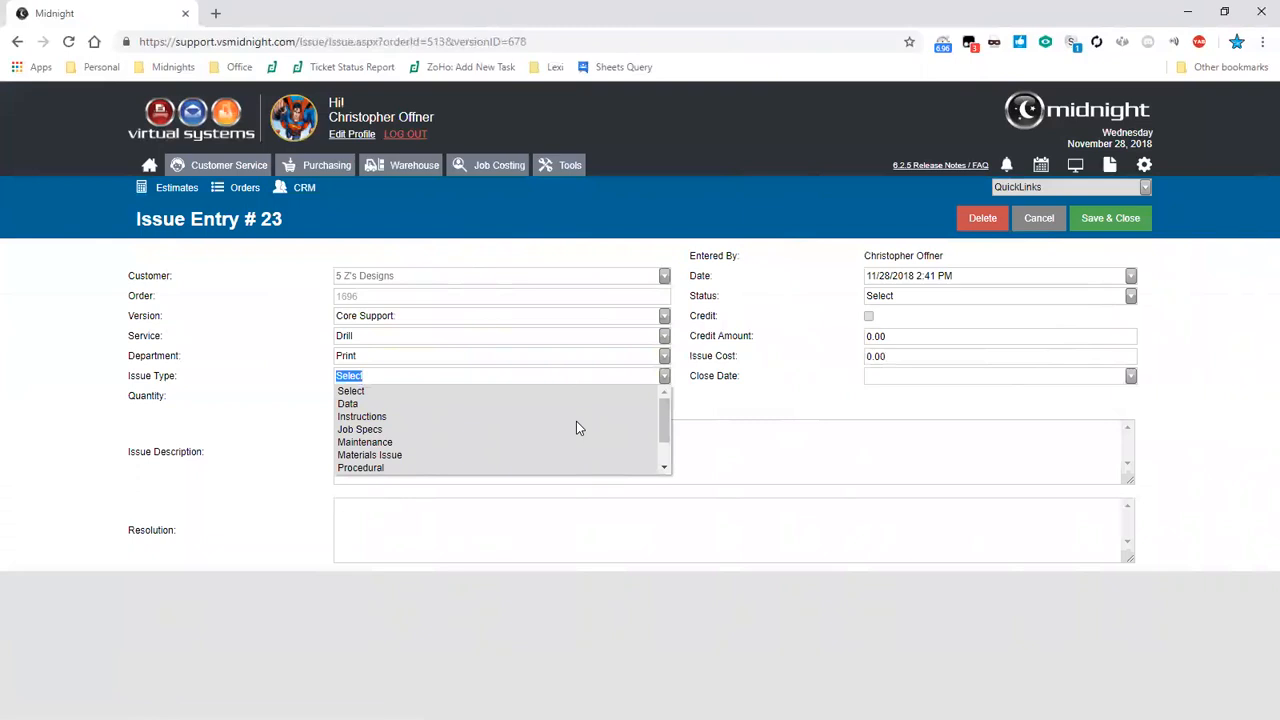
key(Down)
key(Down)
key(Down)
key(Down)
key(Return)
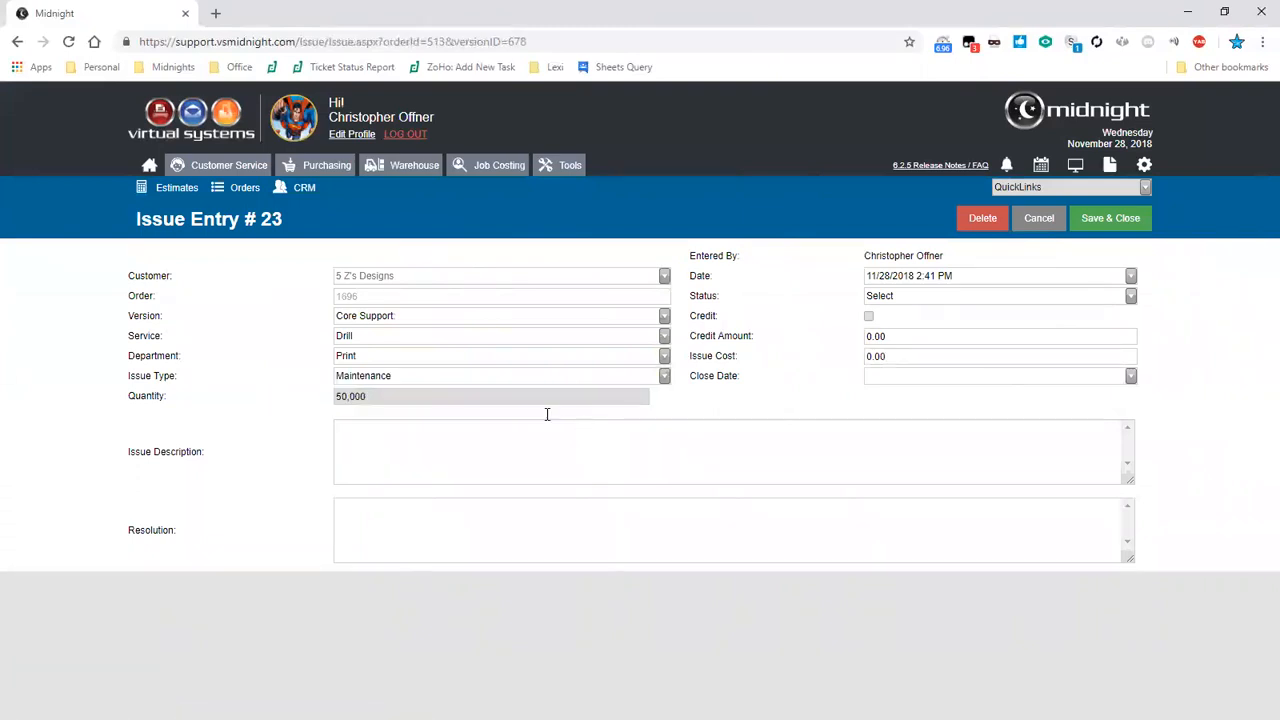
key(Tab)
key(Tab)
key(shift+Tab)
key(Tab)
key(Tab)
click(524, 469)
click(1130, 298)
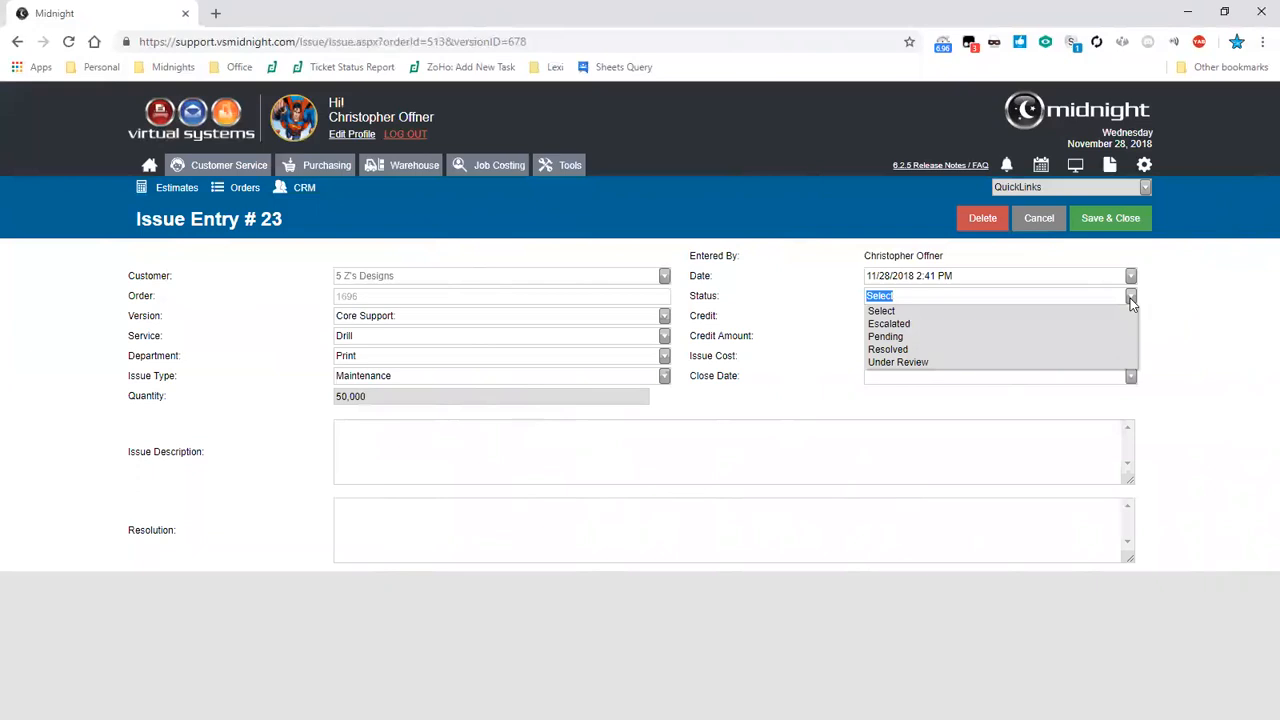
click(960, 374)
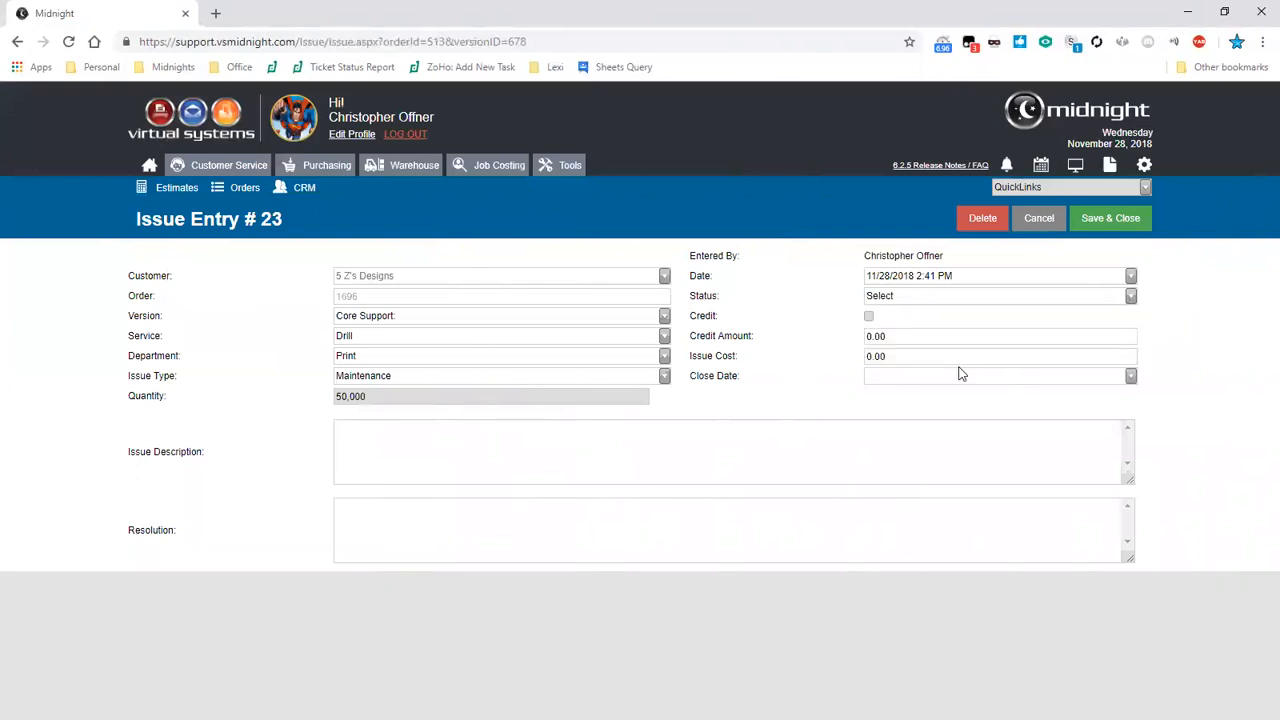
- Set the issue's Close Date to 11/26/2018 with the calendar picker
click(1130, 380)
click(1130, 384)
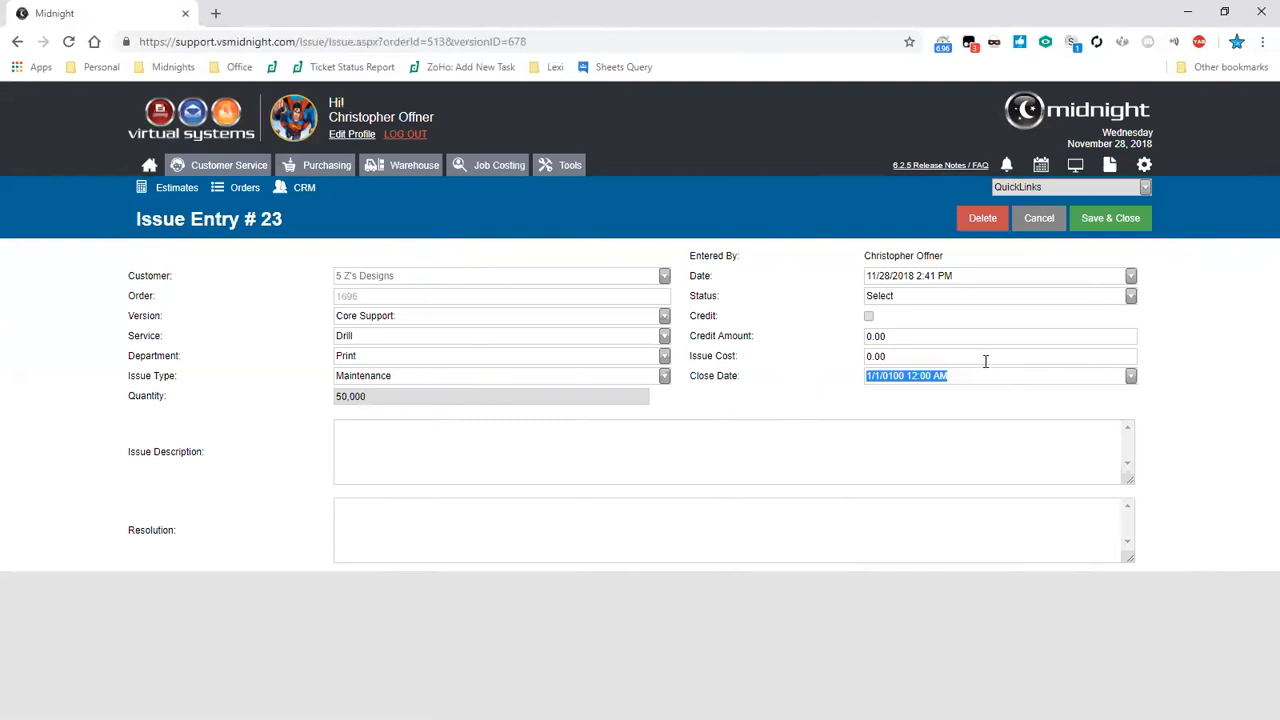
click(1132, 378)
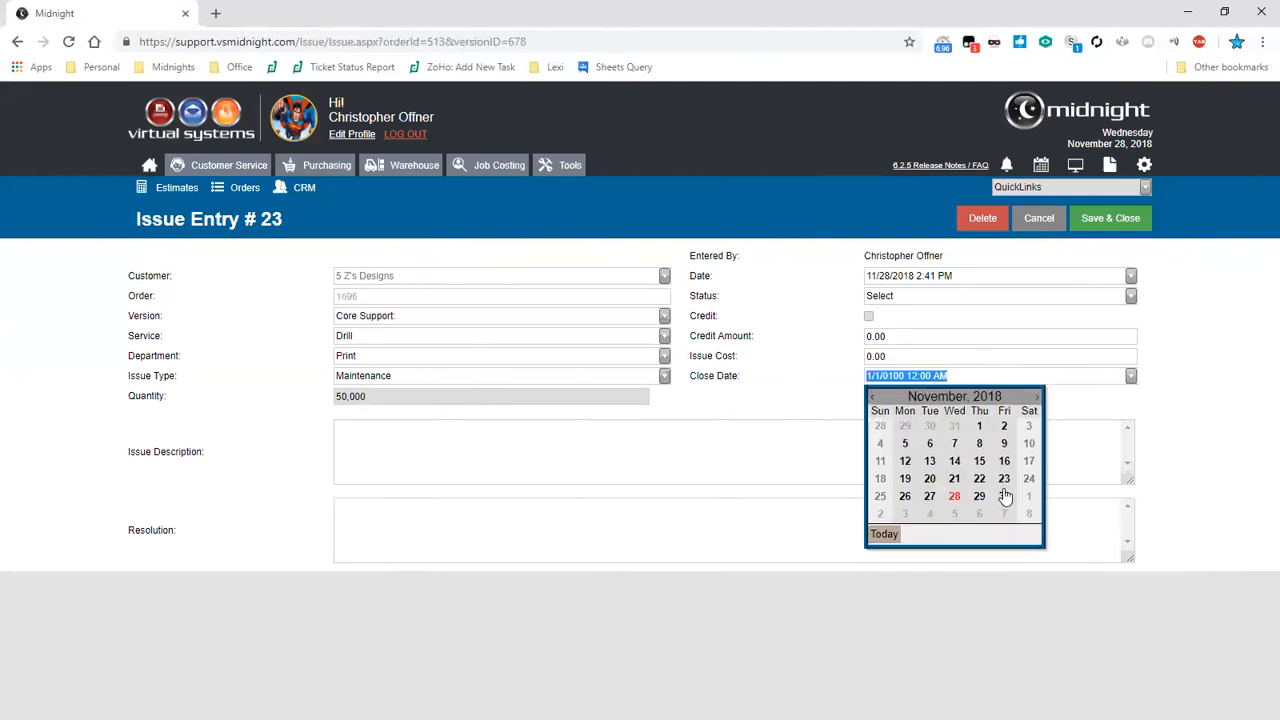
click(1005, 497)
click(1132, 378)
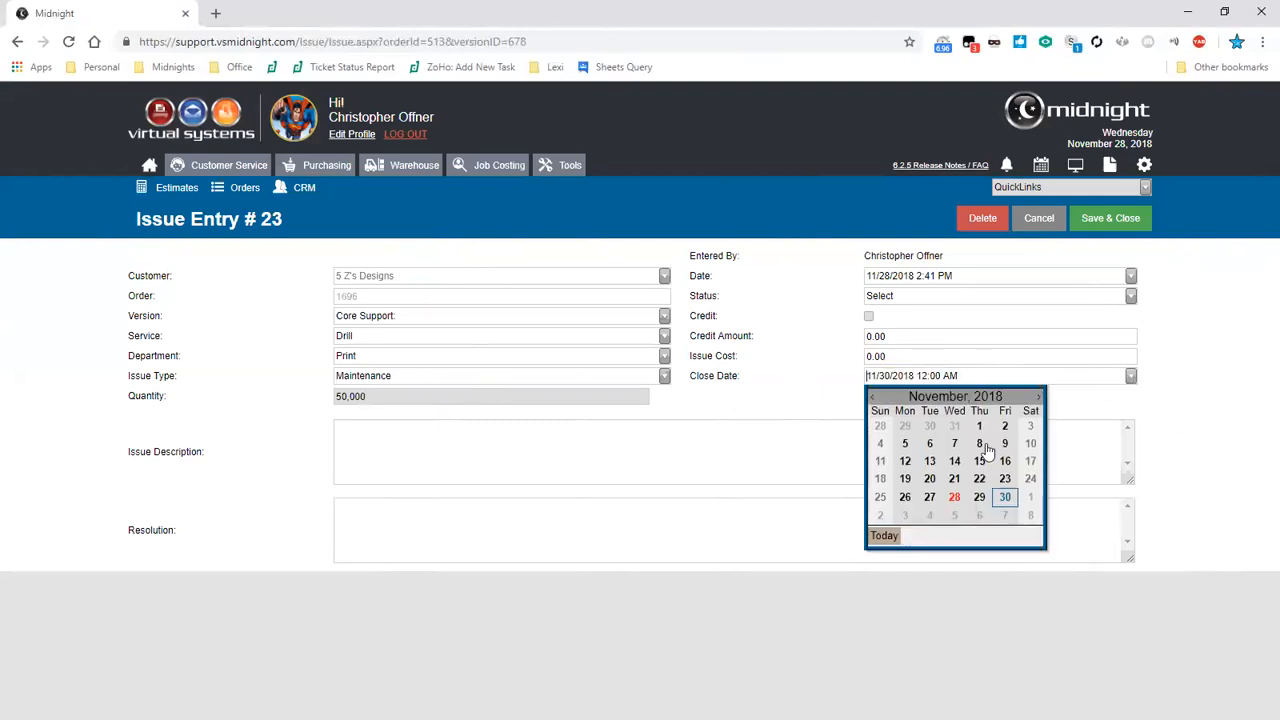
click(917, 495)
- Enter an Issue Cost of 50 and try to save and close the issue
click(976, 354)
text(50)
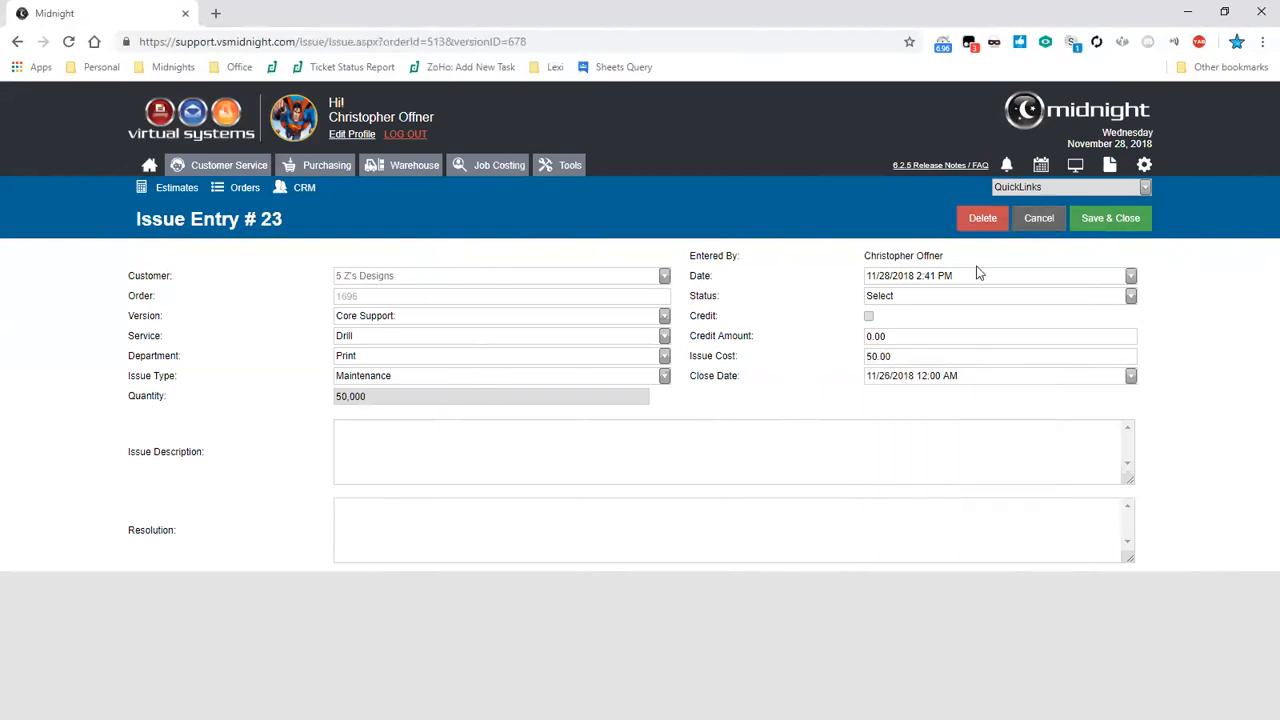
click(1110, 218)
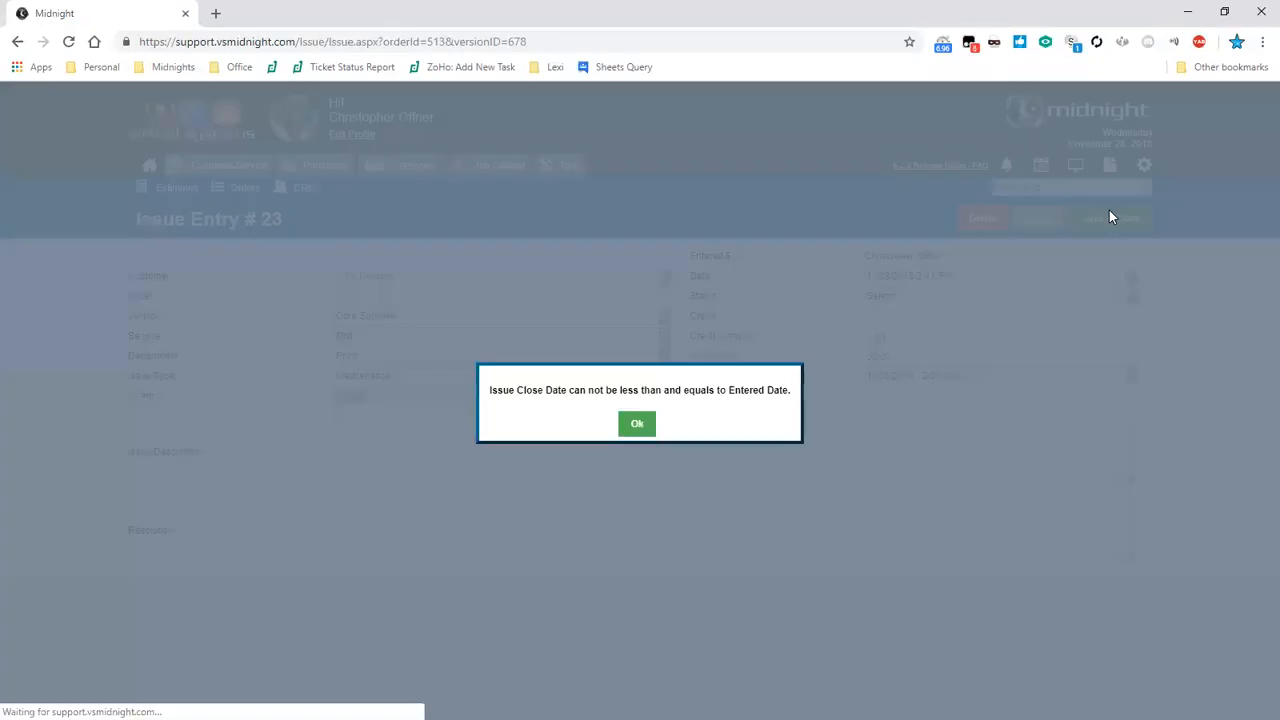
key(Return)
- Set the Close Date to 11/30/2018, then save and close the issue entry
click(1130, 376)
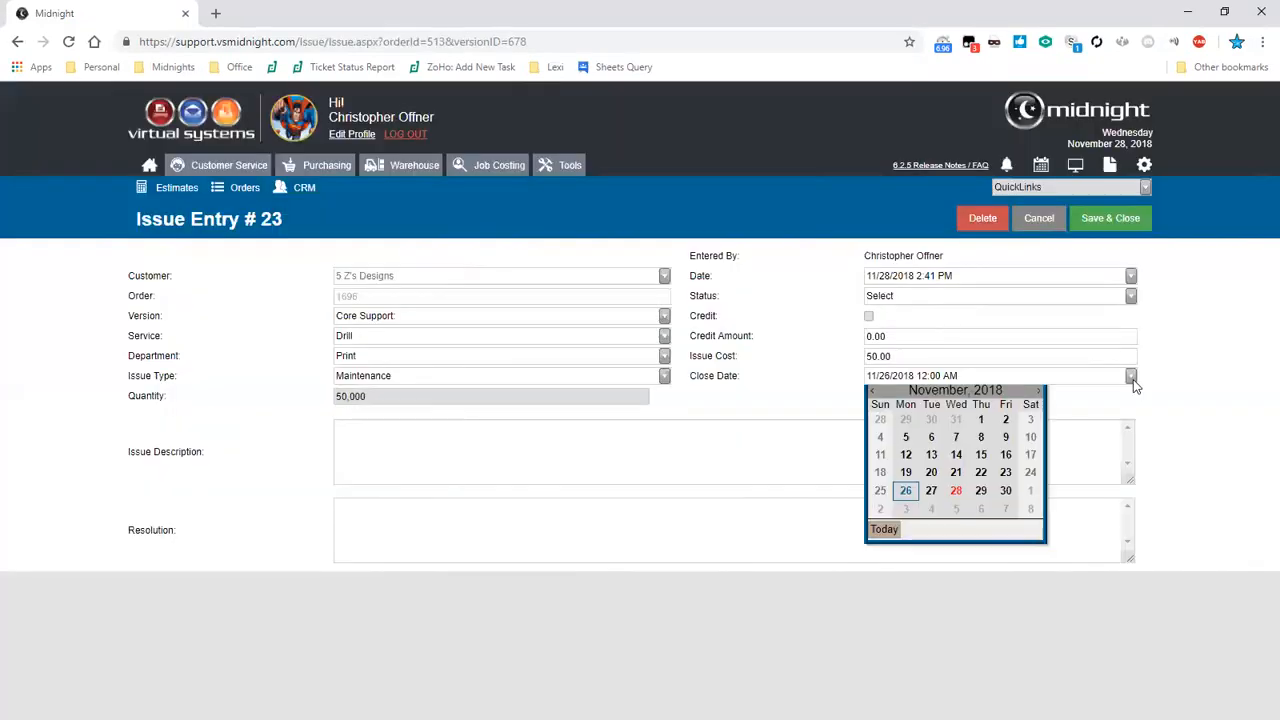
click(1007, 497)
click(1124, 234)
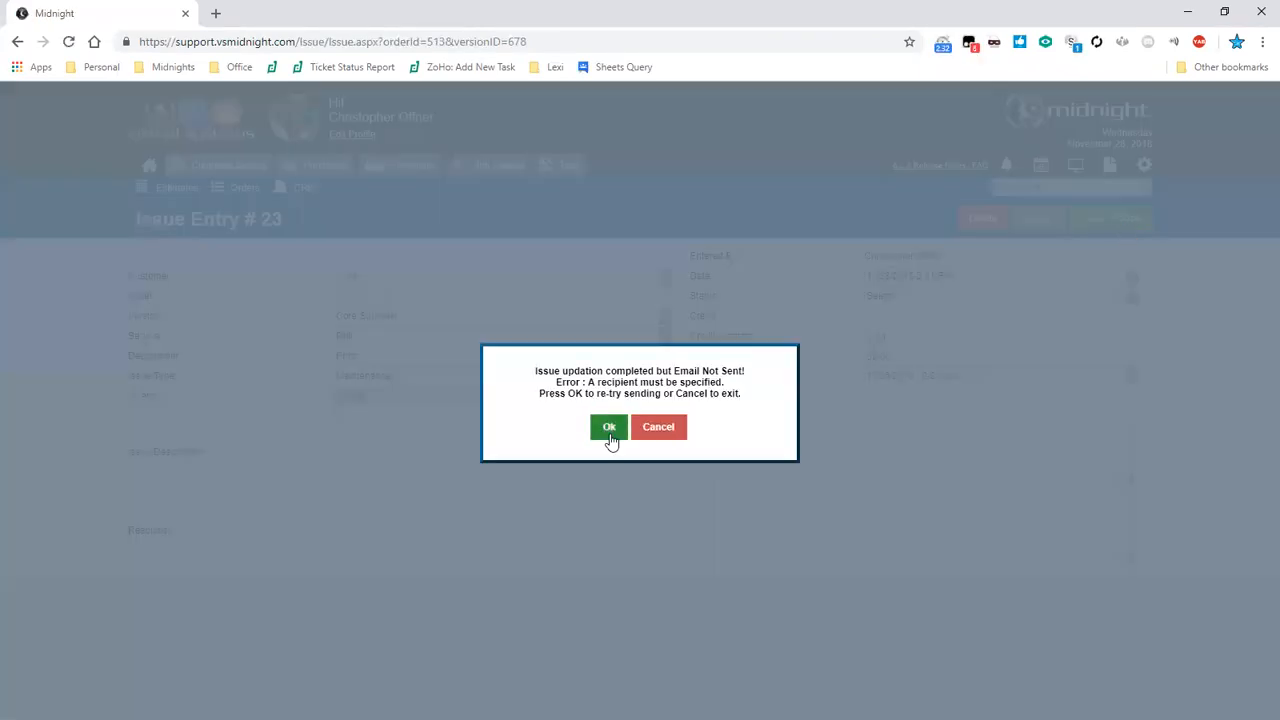
click(609, 430)
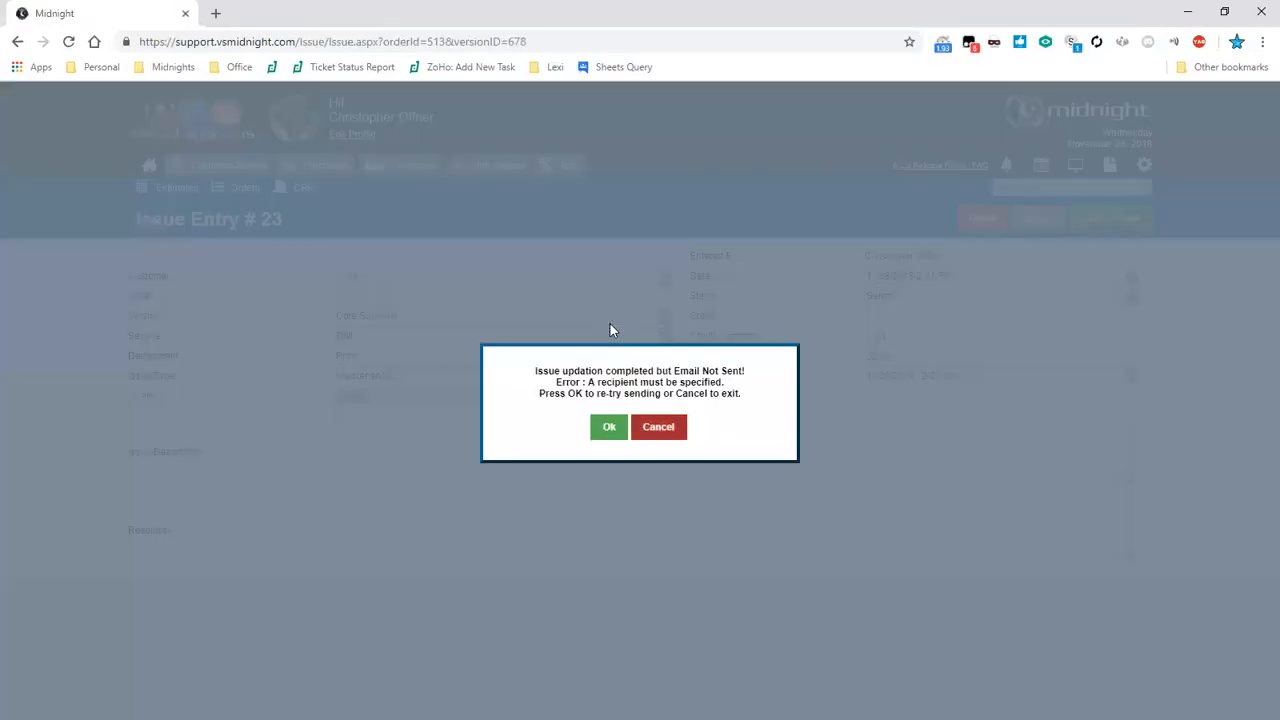
key(Return)
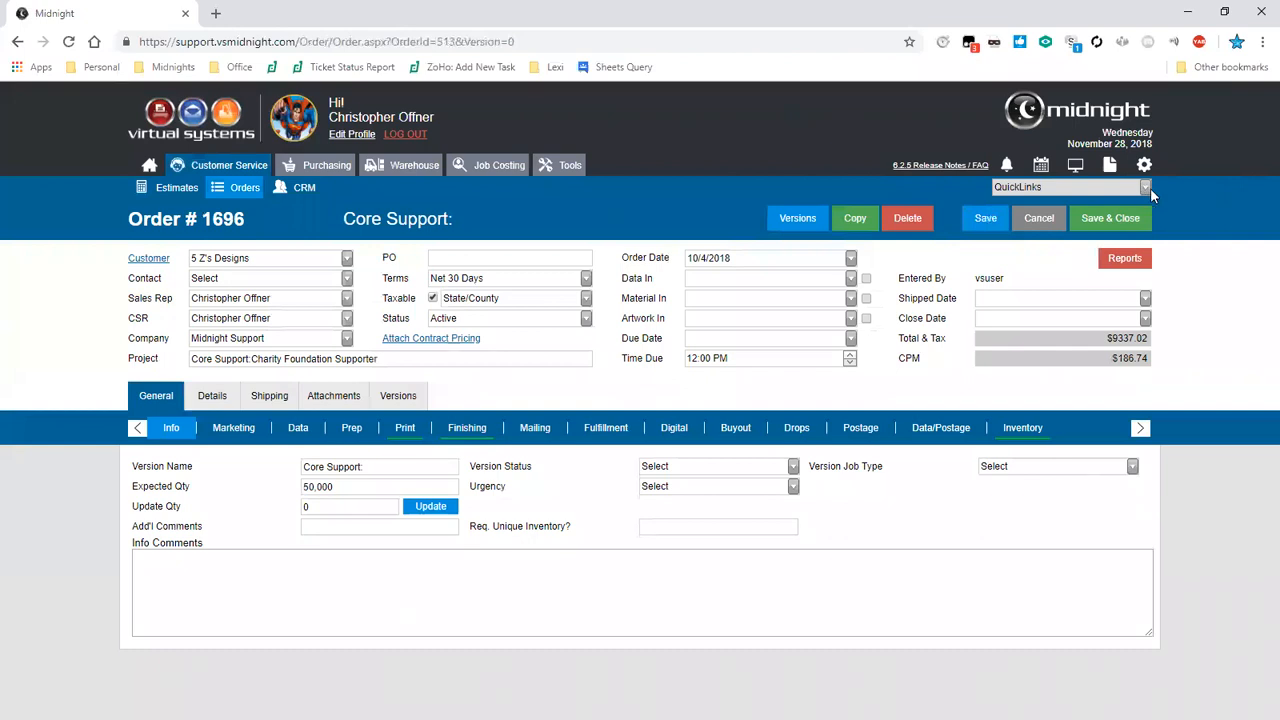
- Open the Issue Search page from the order's quick links
click(1146, 189)
drag(1183, 268, 1184, 314)
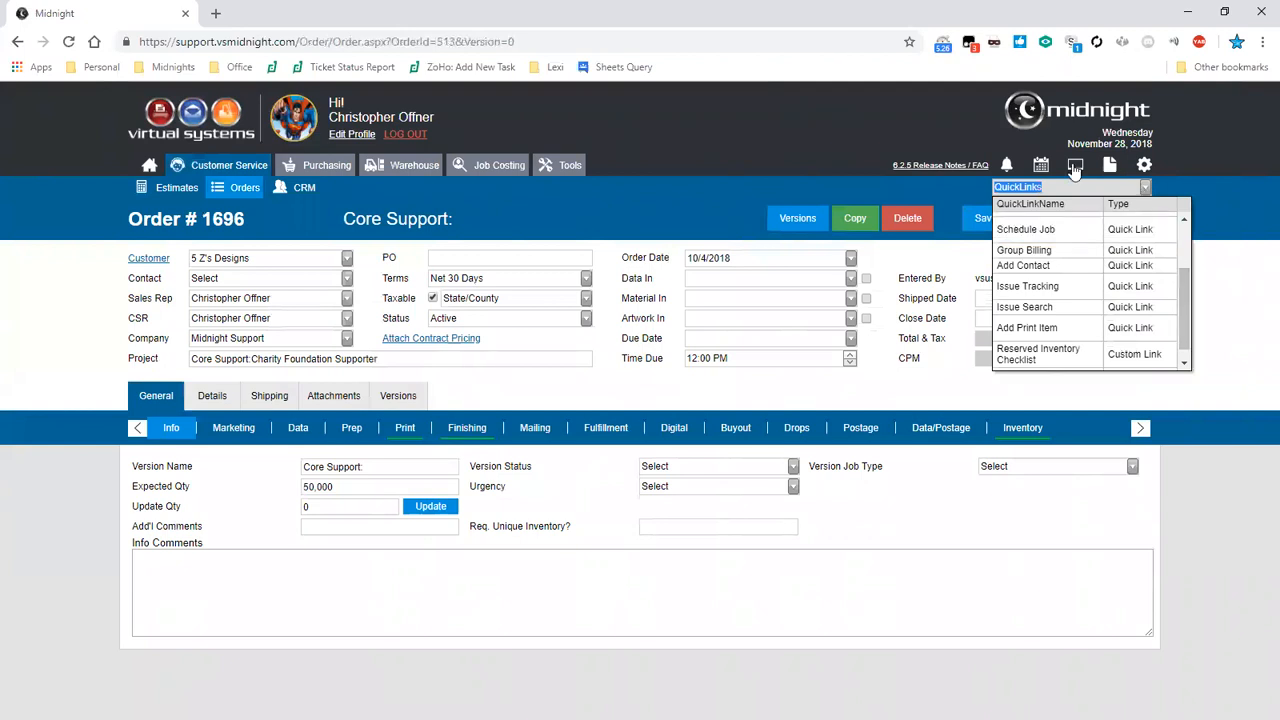
click(1122, 308)
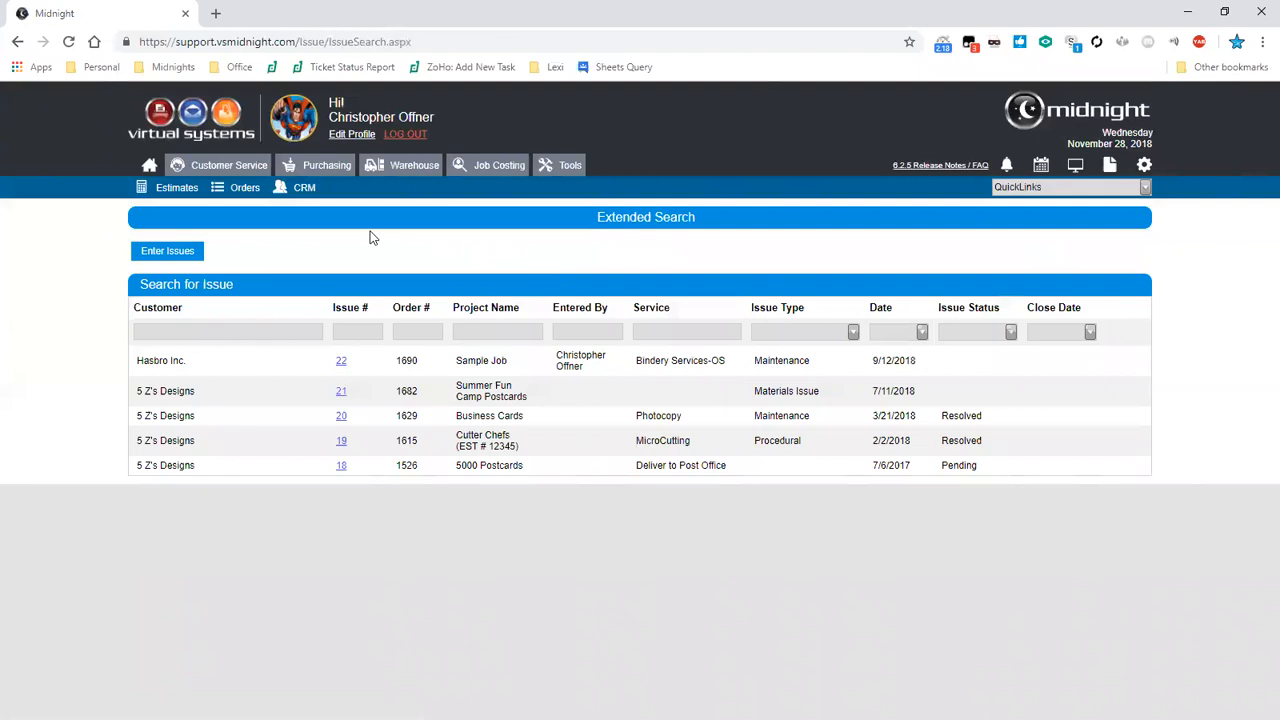
- Go to the order search and open Acctg Export from its quick links, reviewing the available export links
click(227, 195)
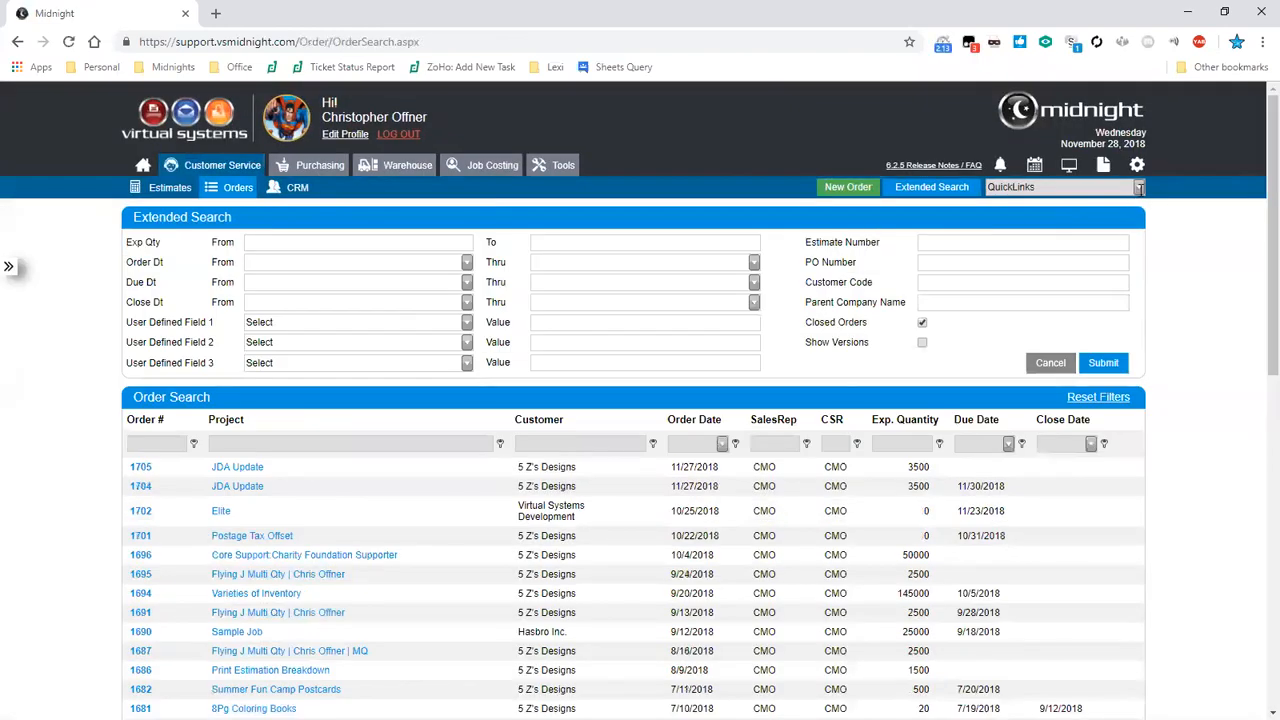
click(1140, 187)
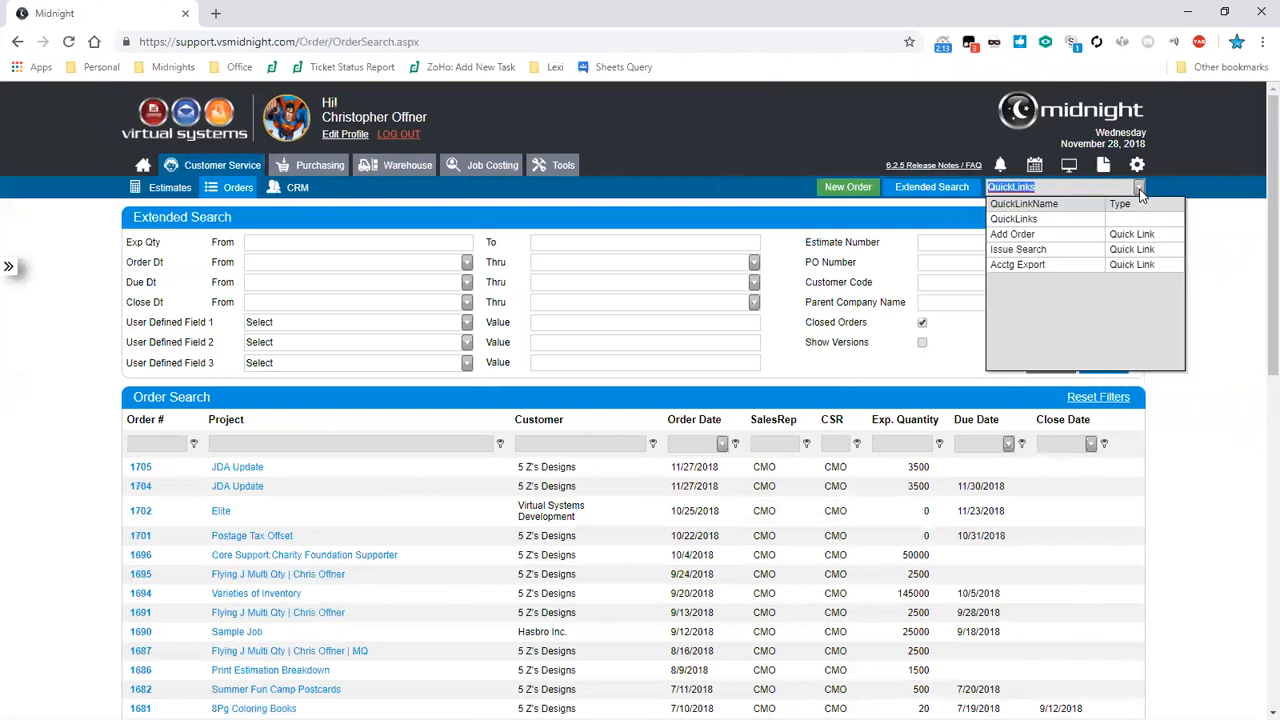
click(1124, 265)
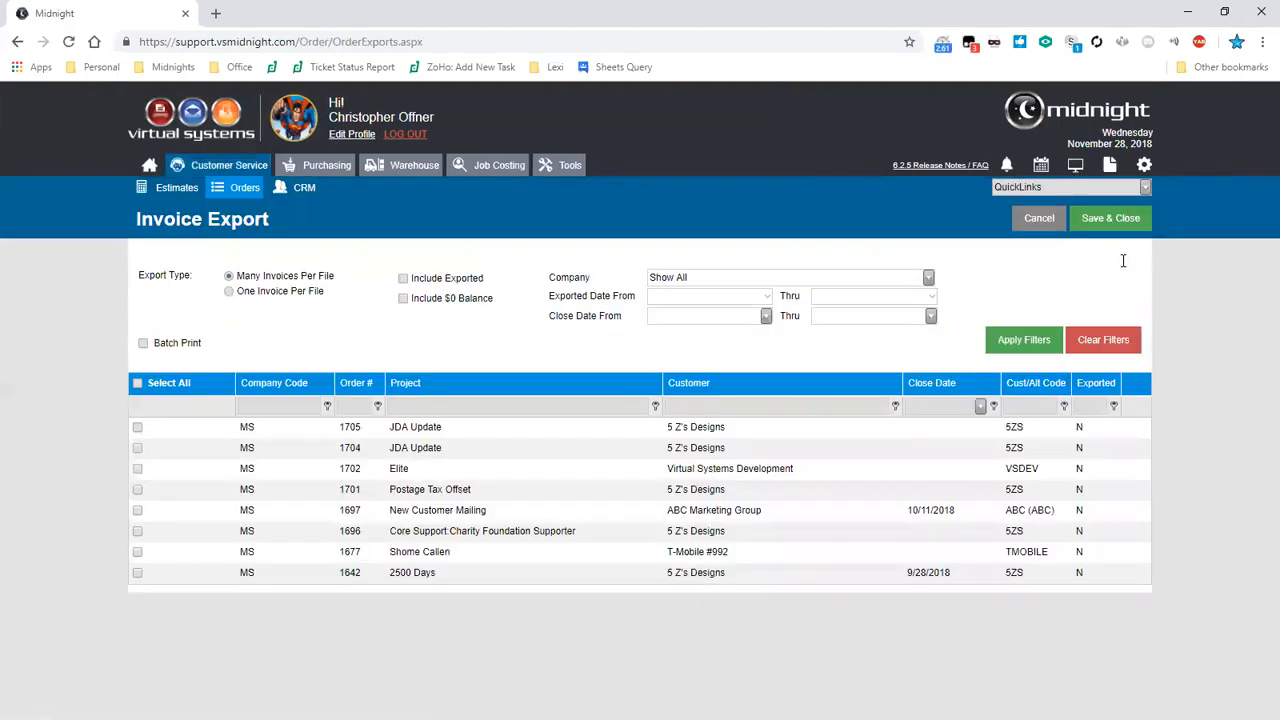
click(1121, 190)
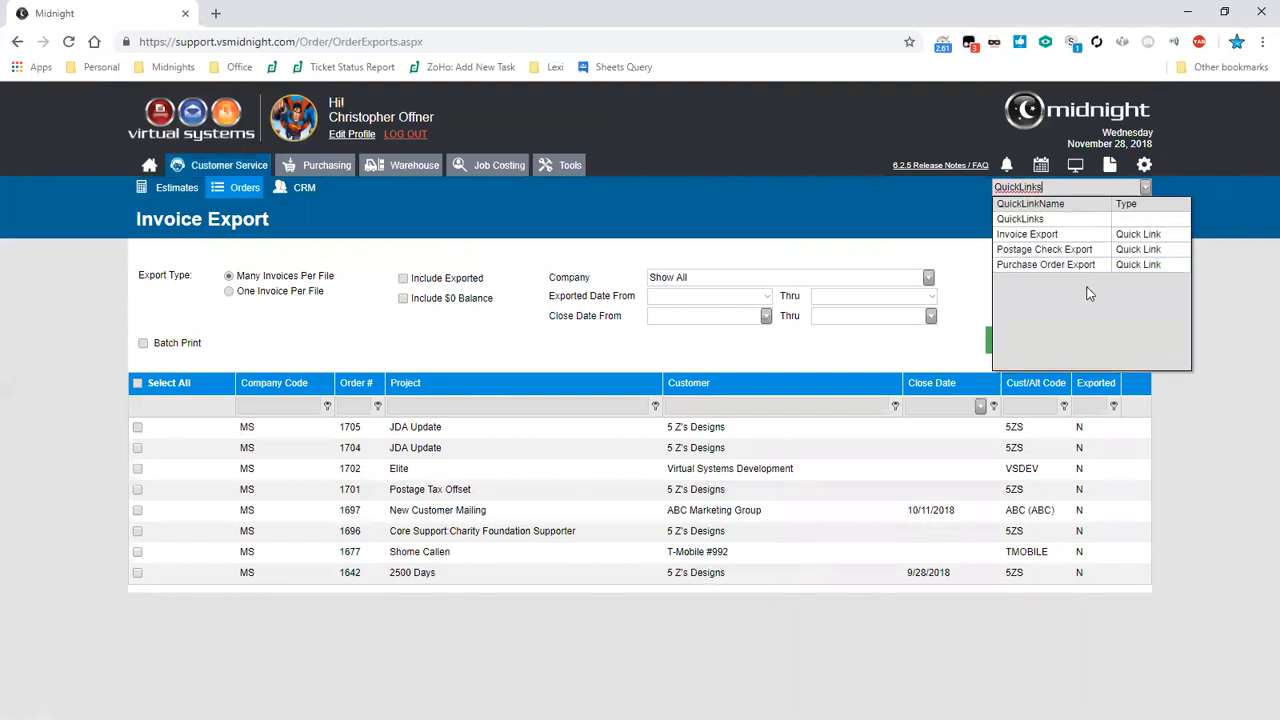
click(963, 271)
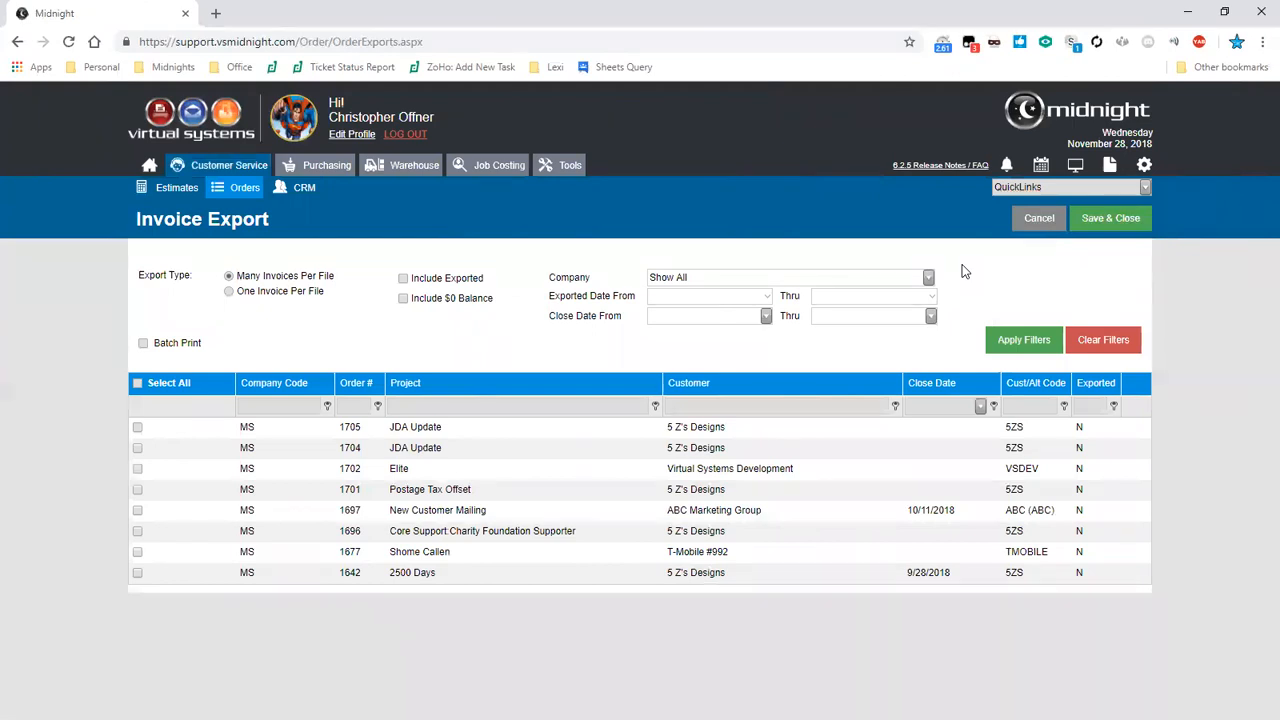
- Return to the order search, open order 1701, Postage Tax Offset, and close it
click(228, 194)
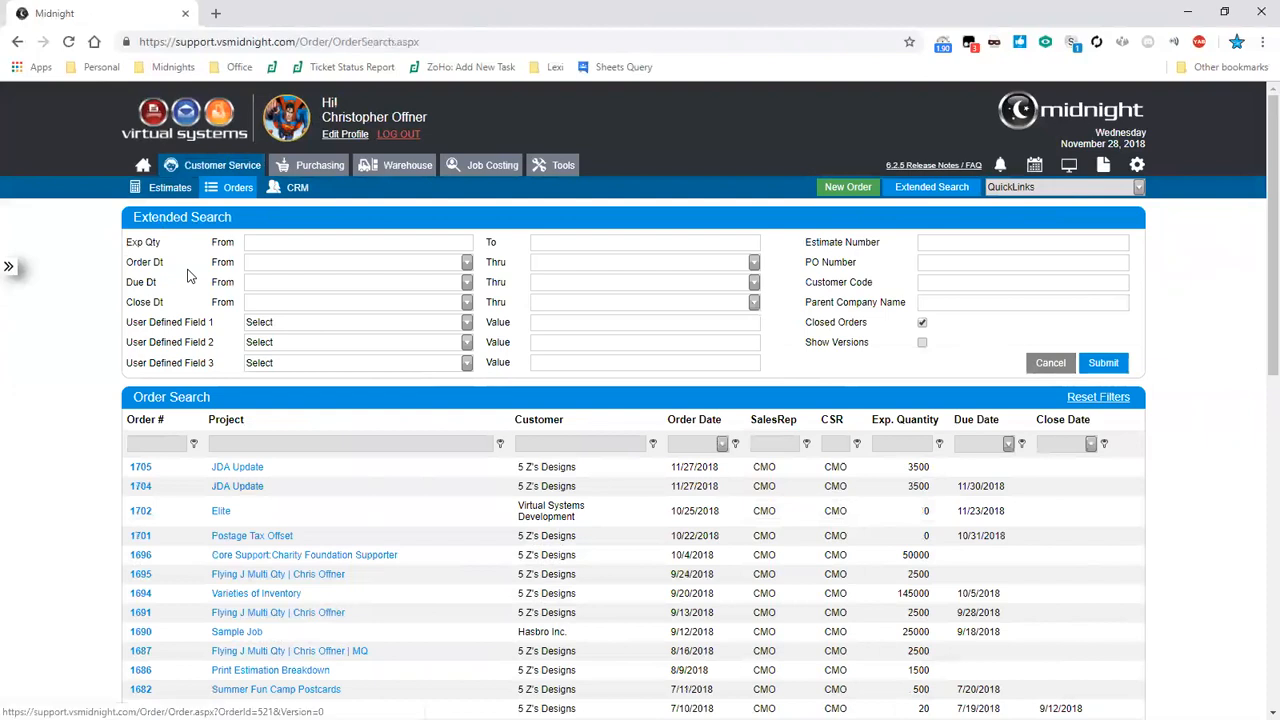
click(237, 486)
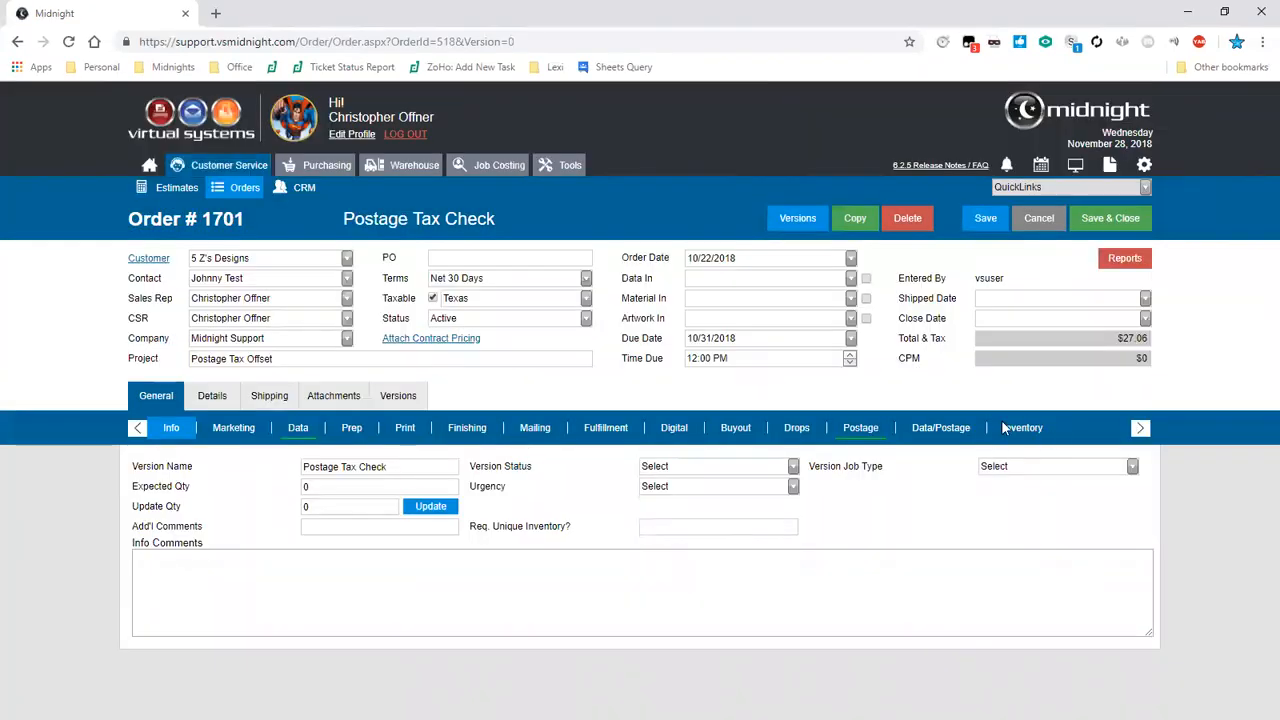
click(1059, 220)
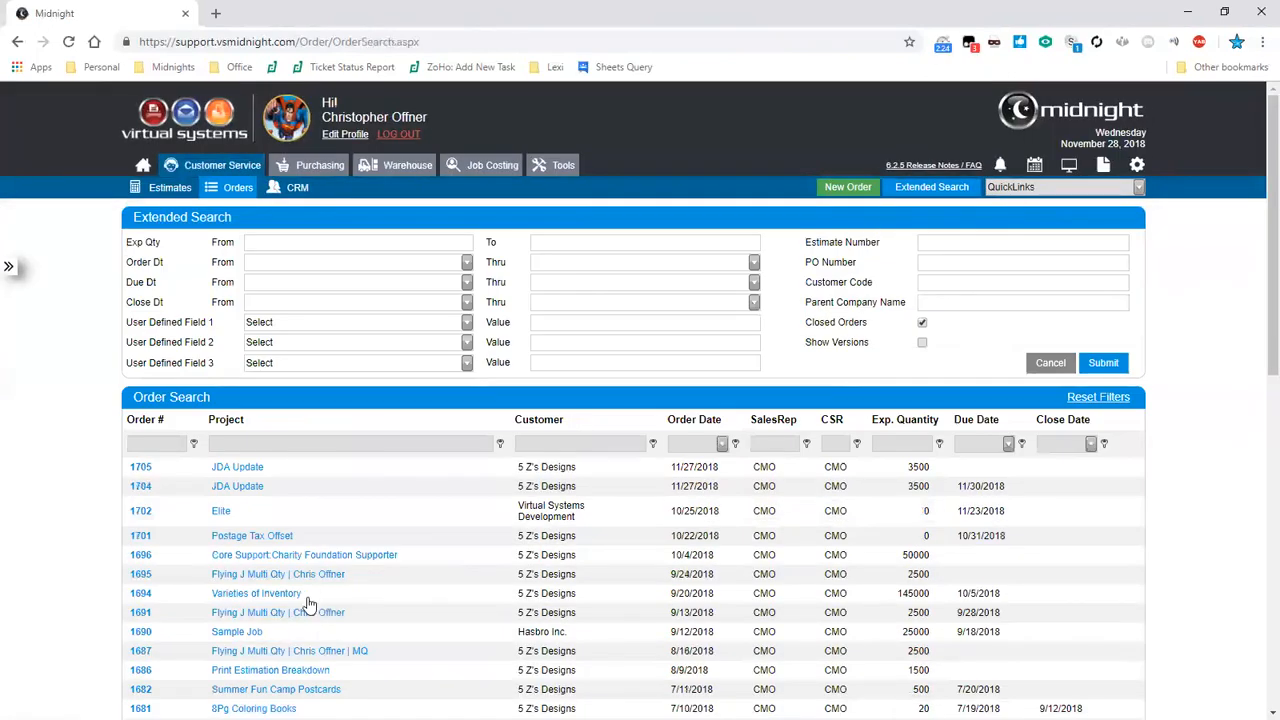
- Open order 1690, Sample Job, and preview its Work Order report
click(236, 632)
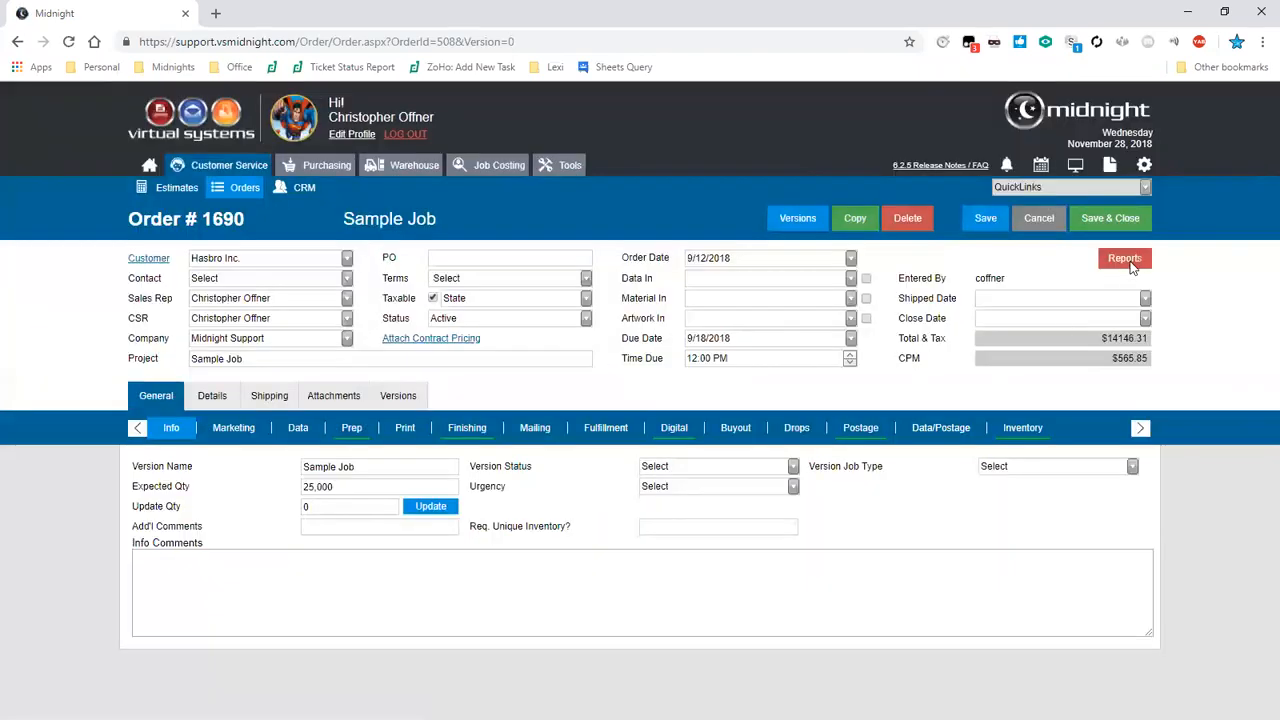
click(1131, 267)
drag(1137, 320, 1150, 508)
scroll(1011, 357, up, 1)
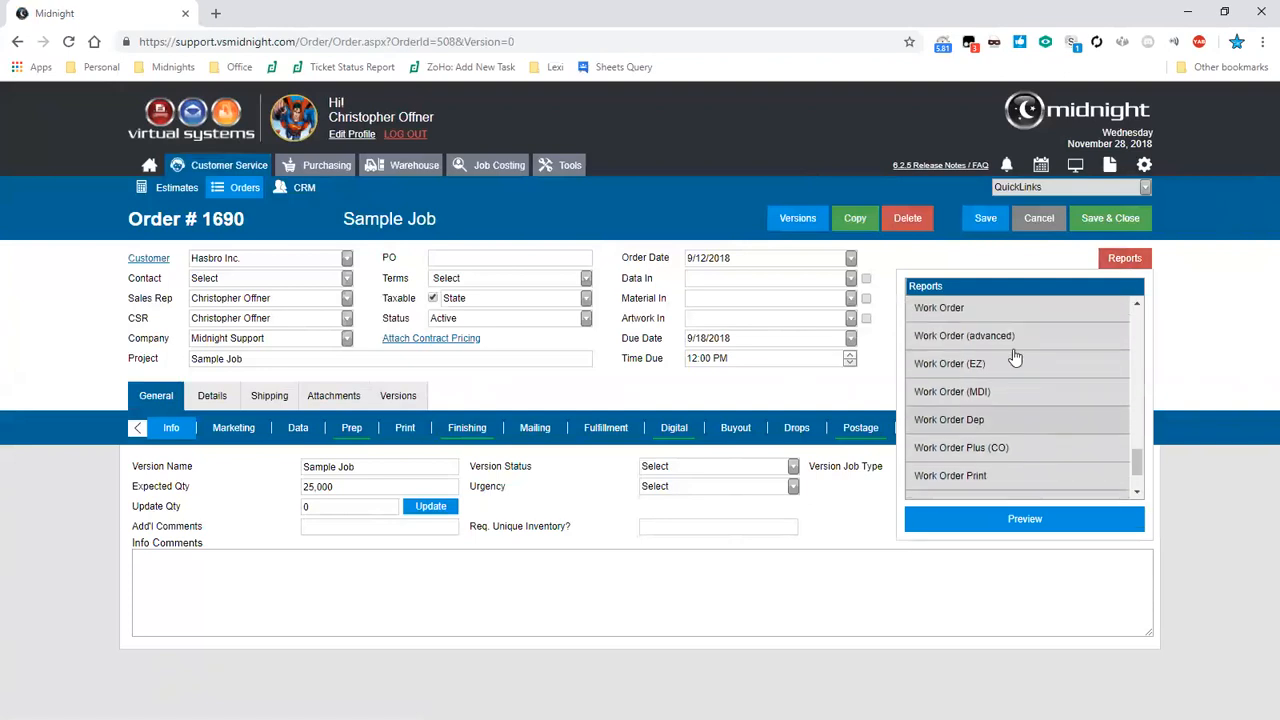
double_click(986, 316)
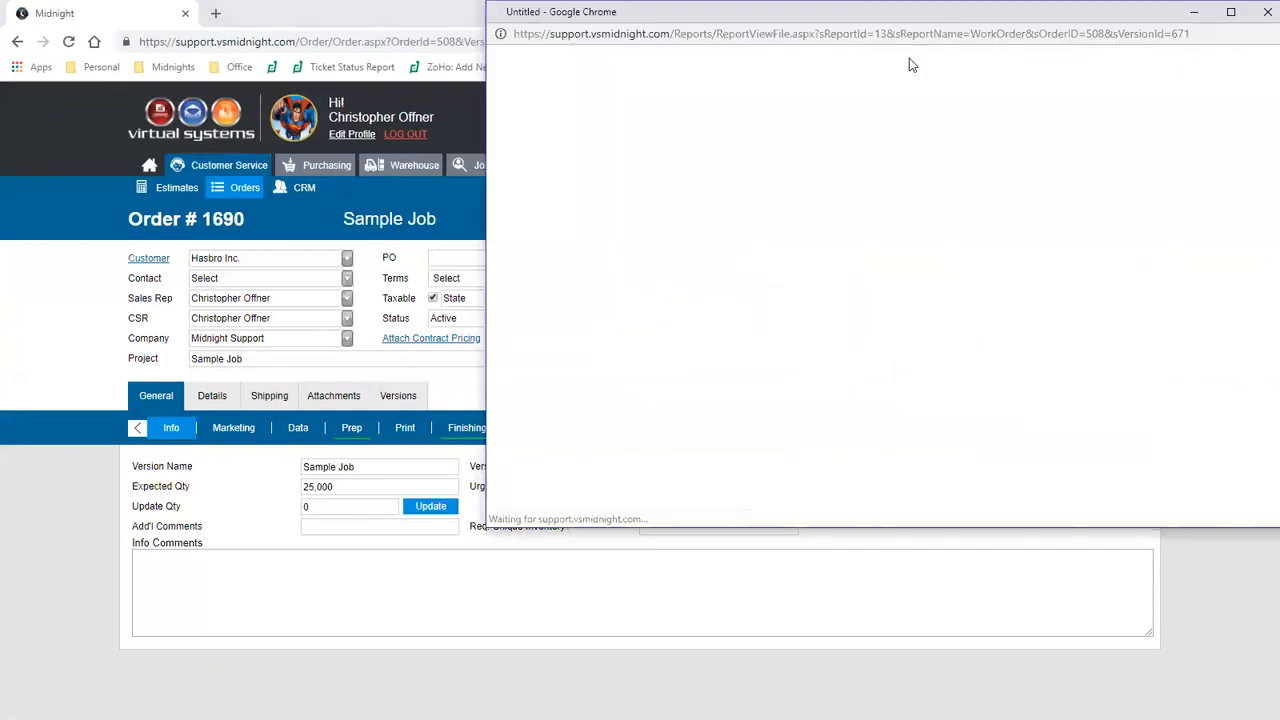
drag(867, 9, 854, 12)
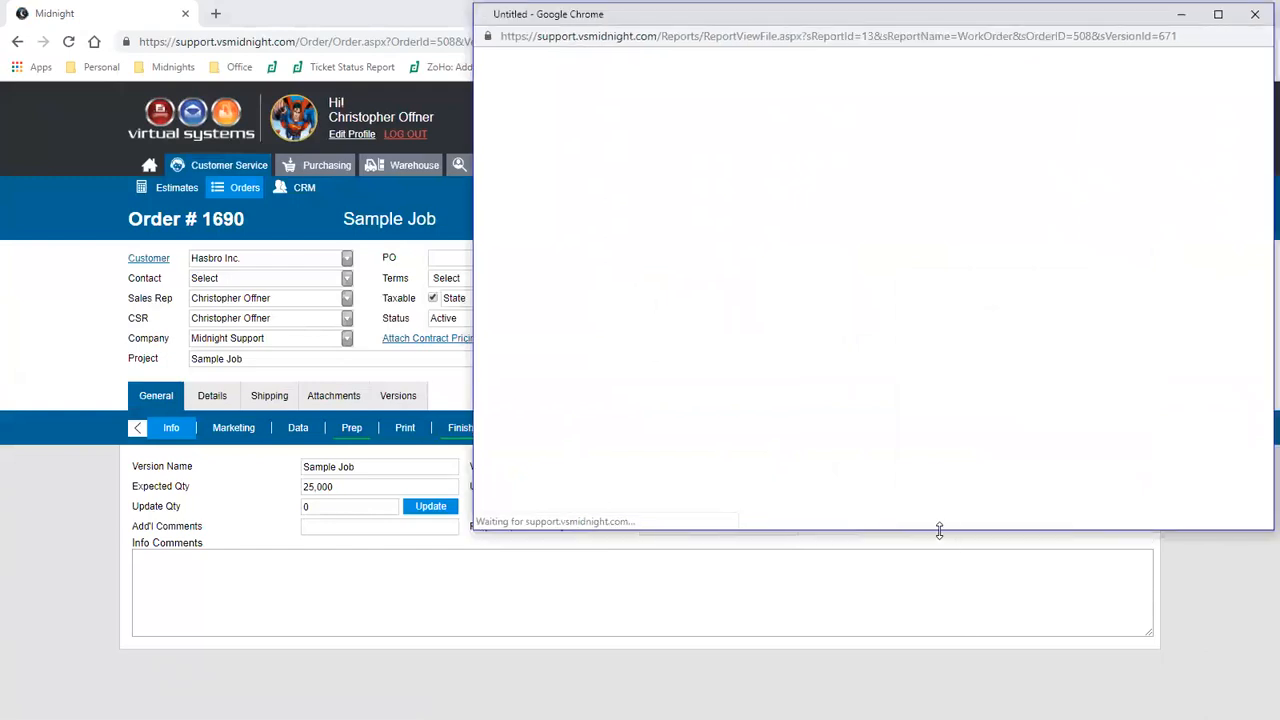
drag(939, 531, 939, 706)
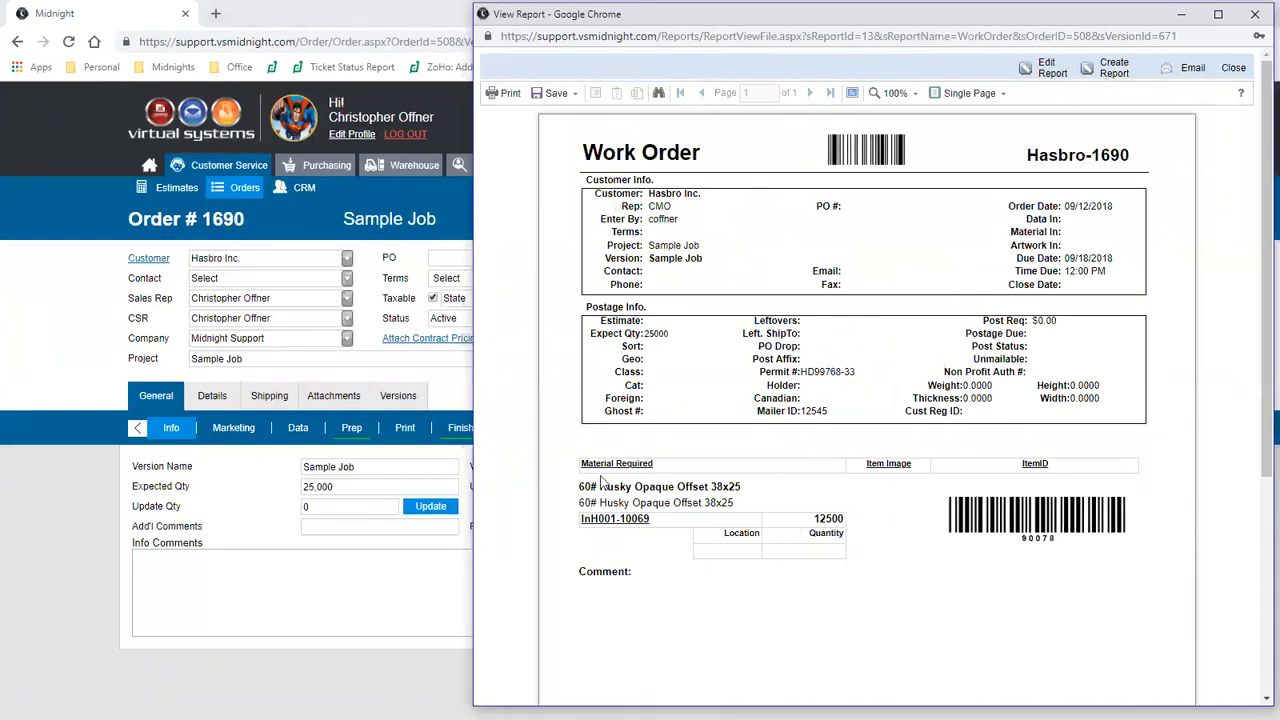
click(1252, 18)
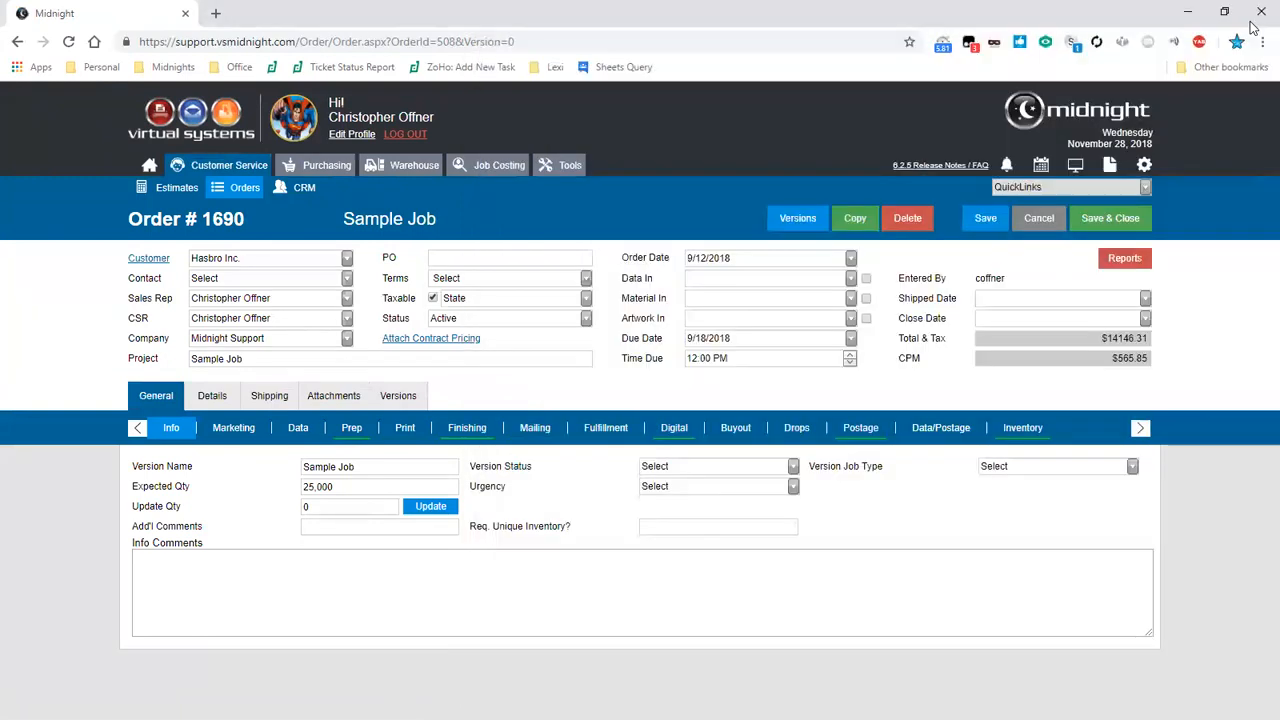
- Preview the order's Invoice Price report, scroll through it, and close the preview
click(1132, 262)
drag(1138, 464, 1155, 388)
scroll(1083, 424, up, 3)
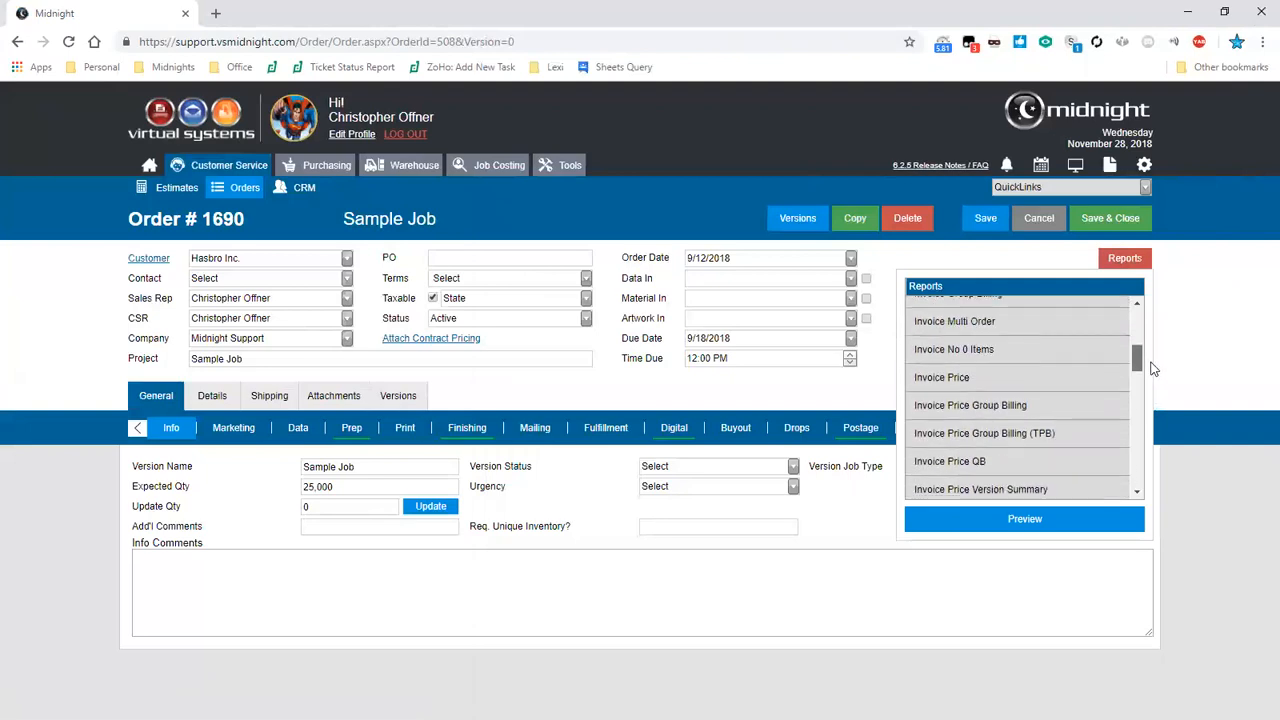
double_click(1083, 424)
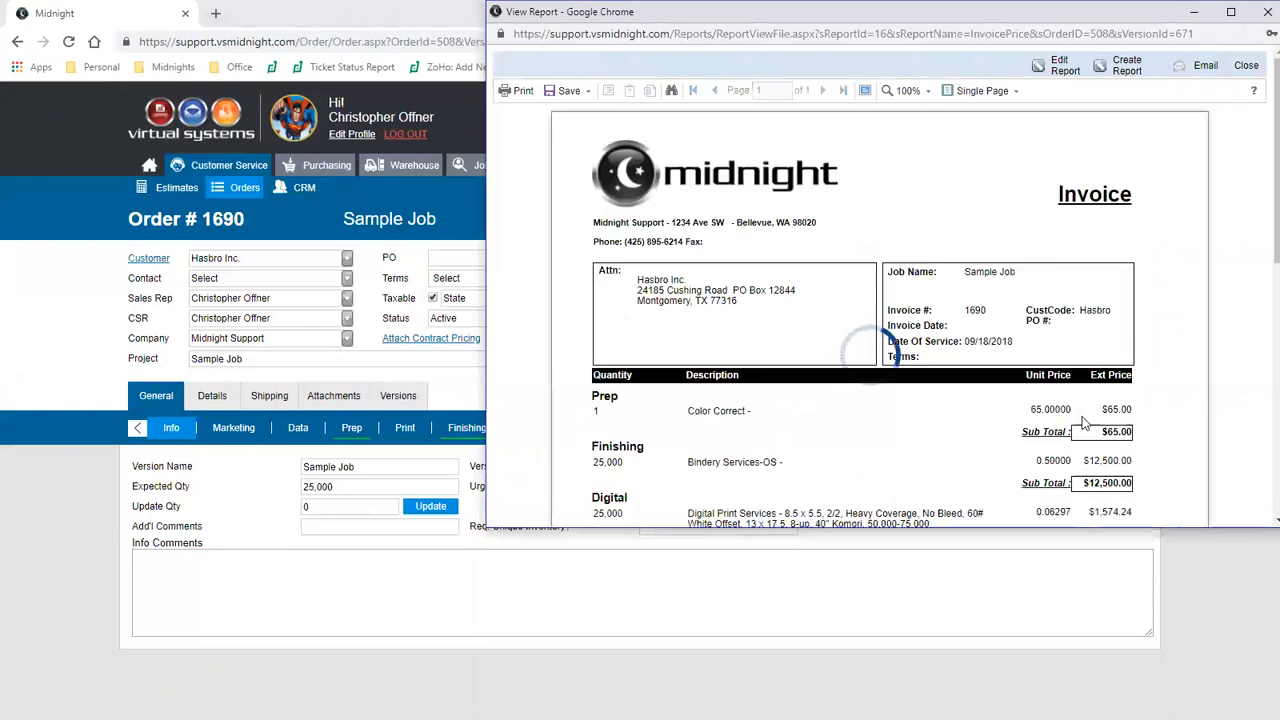
scroll(1083, 424, down, 2)
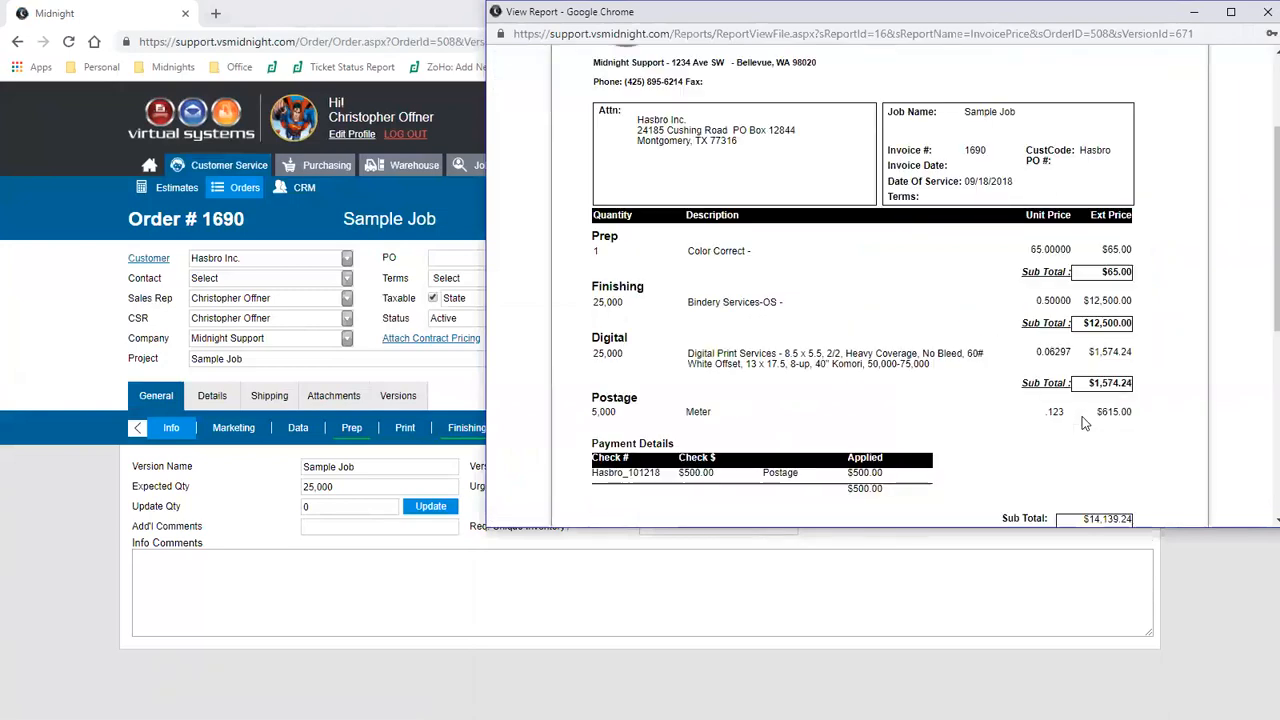
scroll(1084, 423, down, 3)
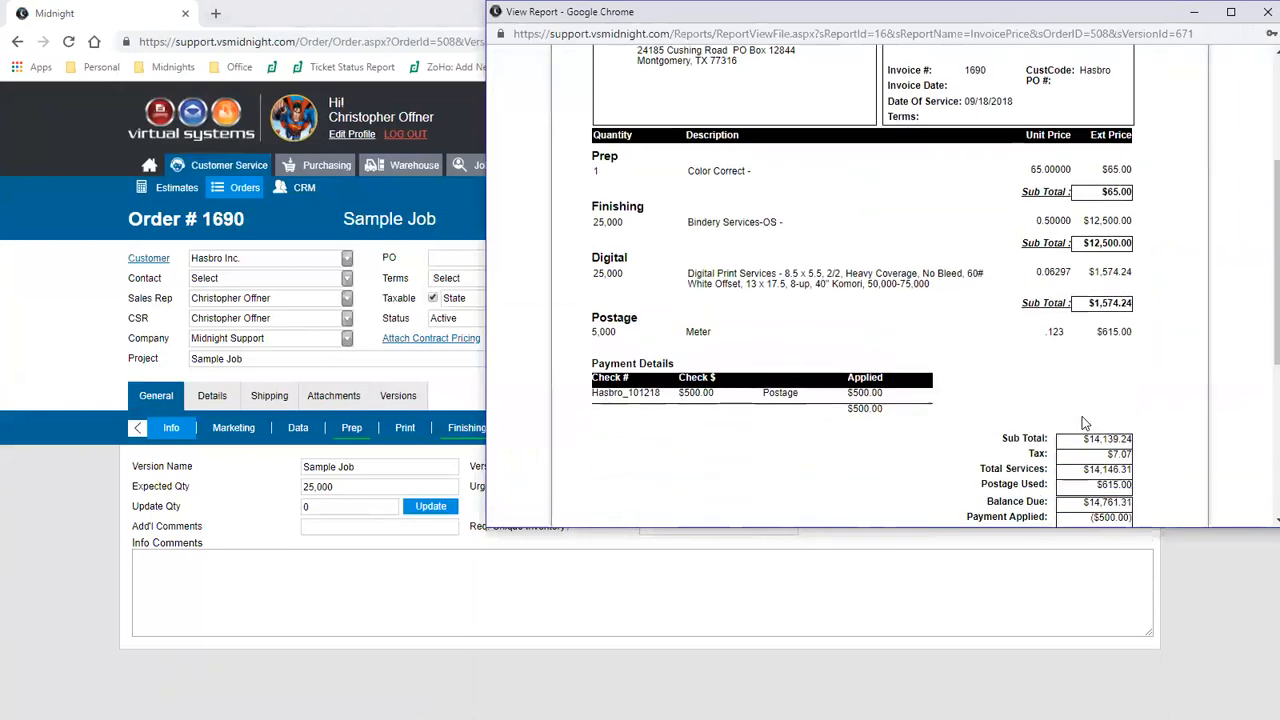
scroll(1083, 424, up, 1)
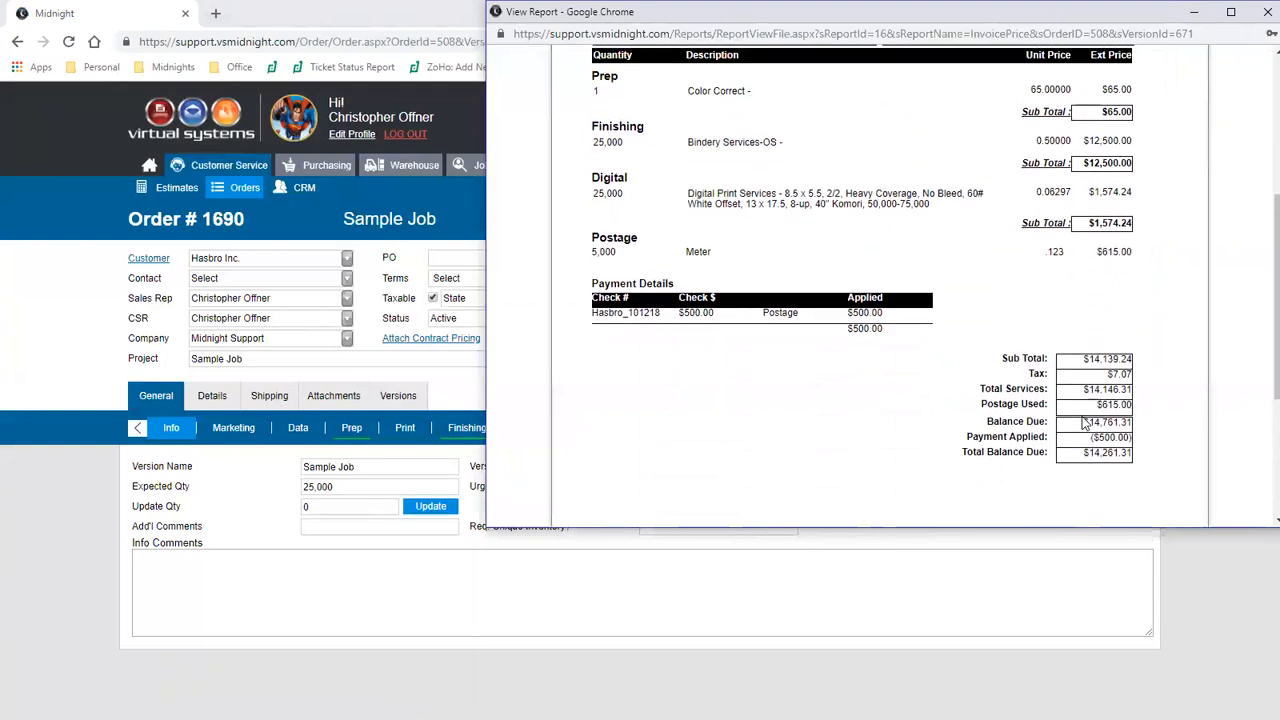
click(1267, 12)
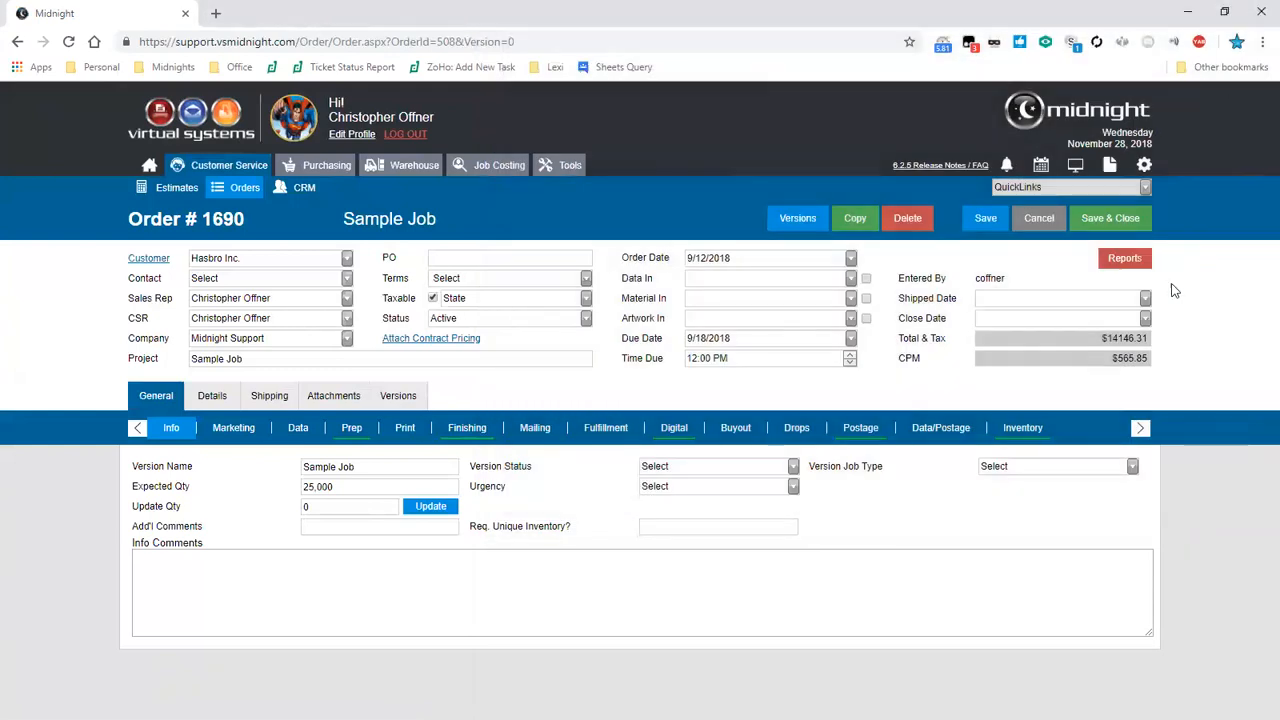
- Preview the order's Postage Prepay Invoice report, scroll through it, and close the preview
click(1120, 260)
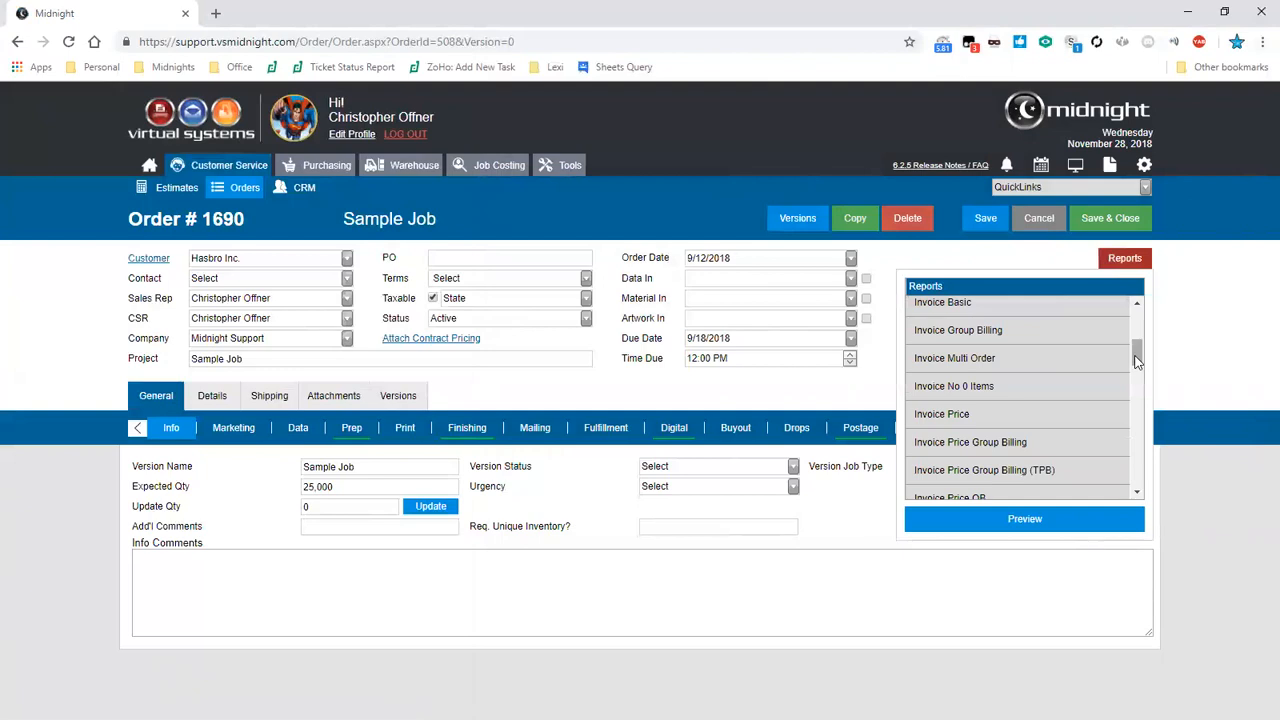
scroll(1149, 378, down, 2)
scroll(1149, 378, down, 4)
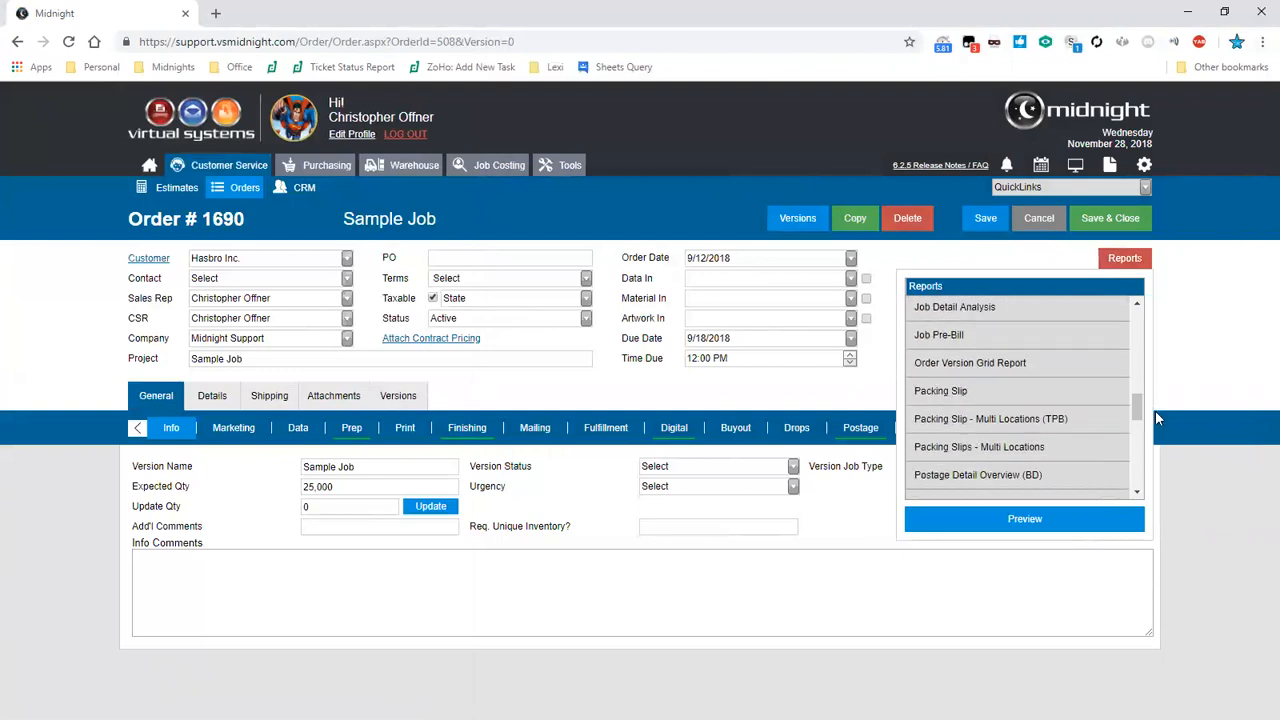
scroll(1140, 416, down, 1)
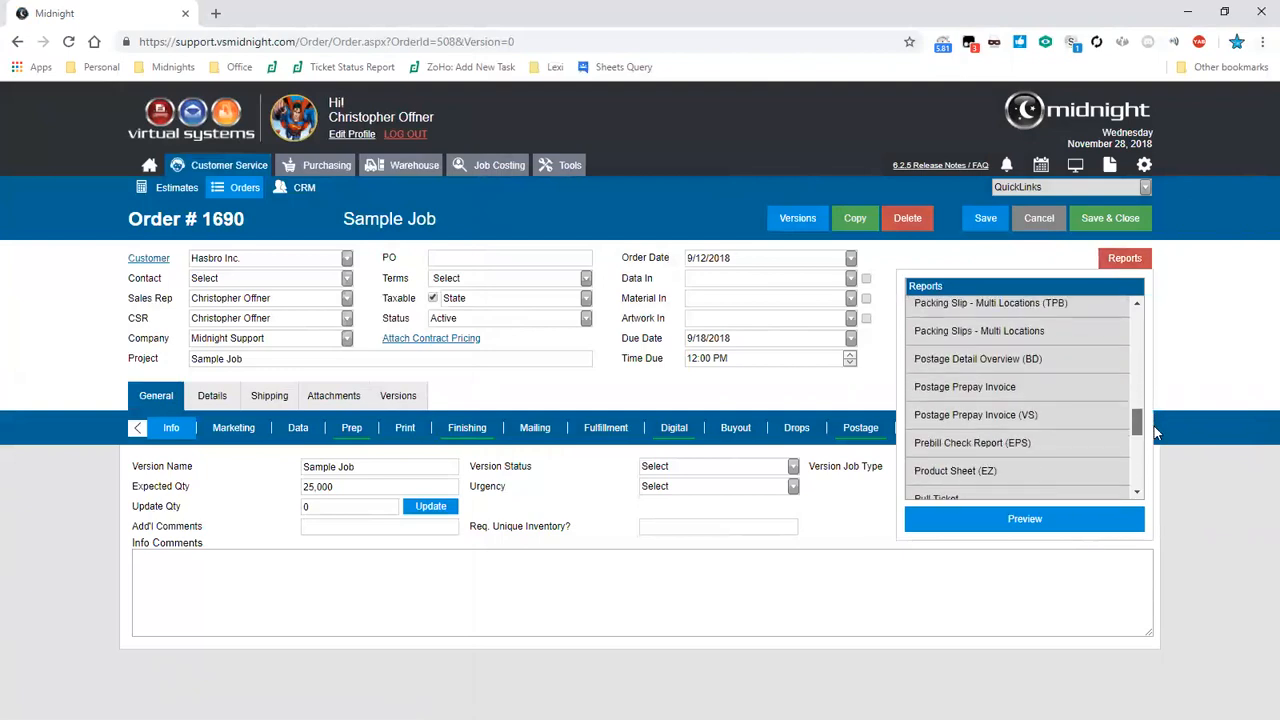
double_click(1080, 396)
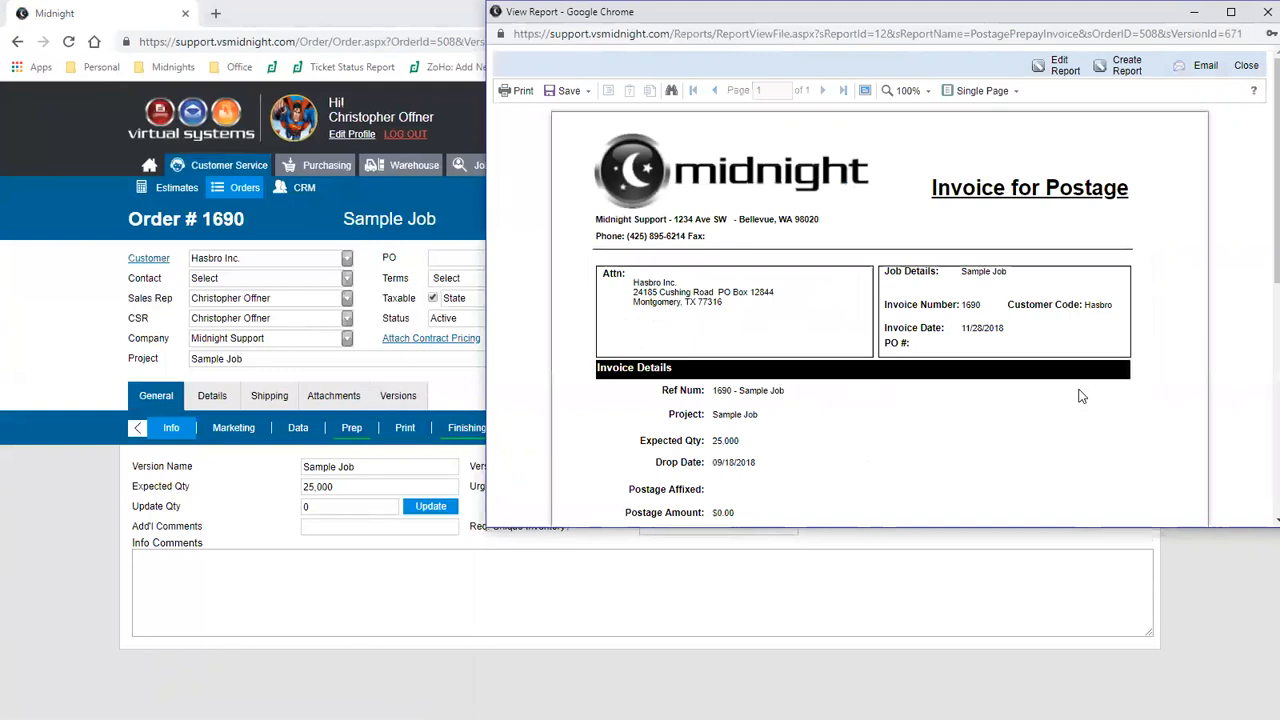
scroll(1079, 396, down, 2)
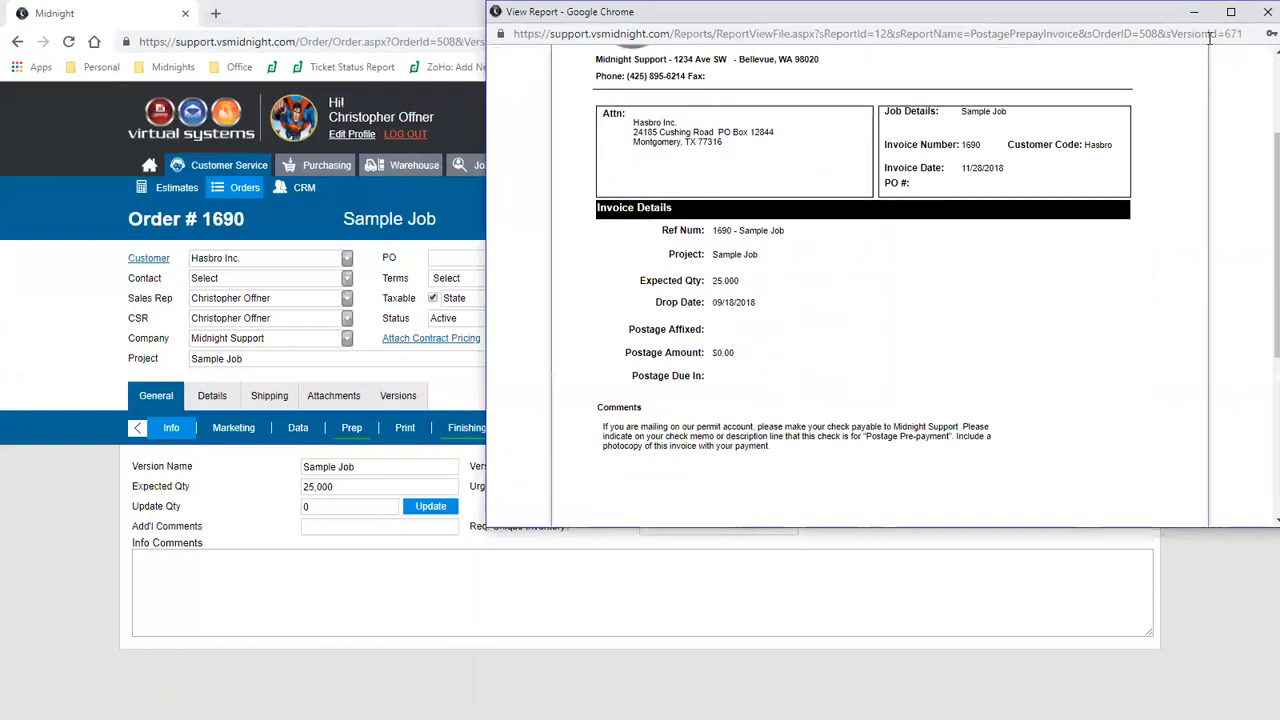
click(1258, 20)
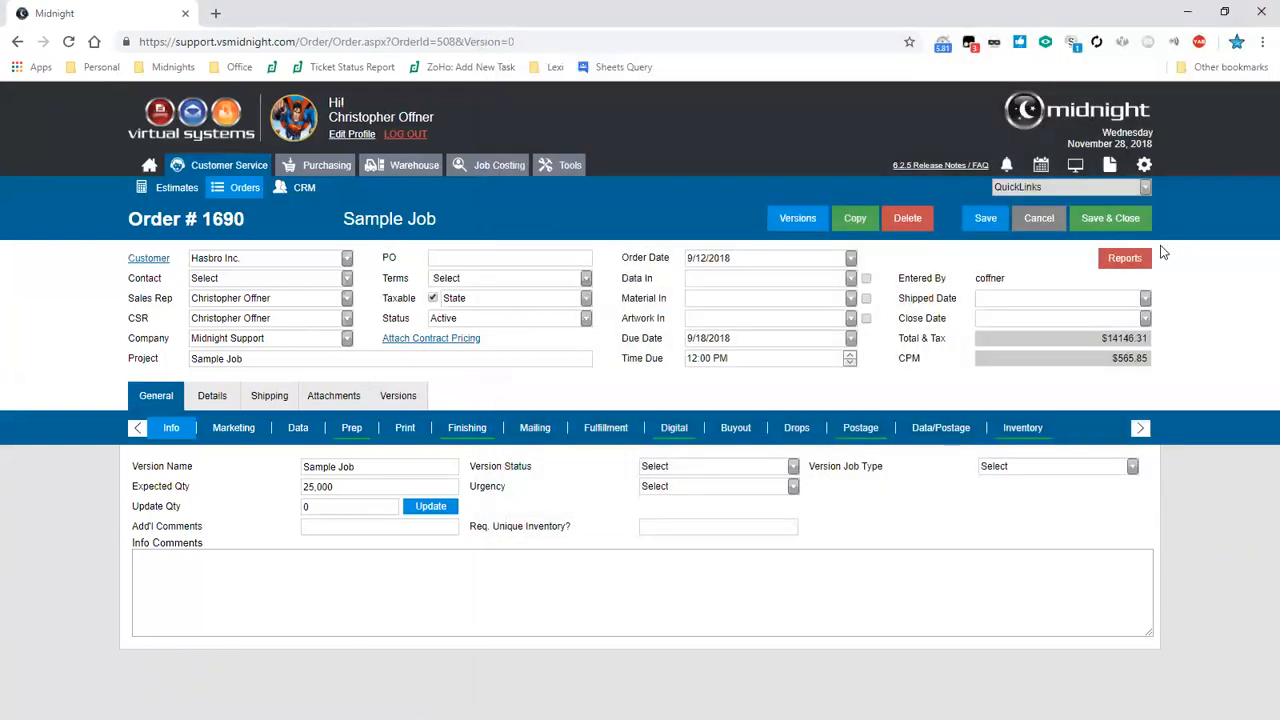
- Open the order's Packing Slip report preview and close it
click(1127, 265)
drag(1133, 424, 1133, 405)
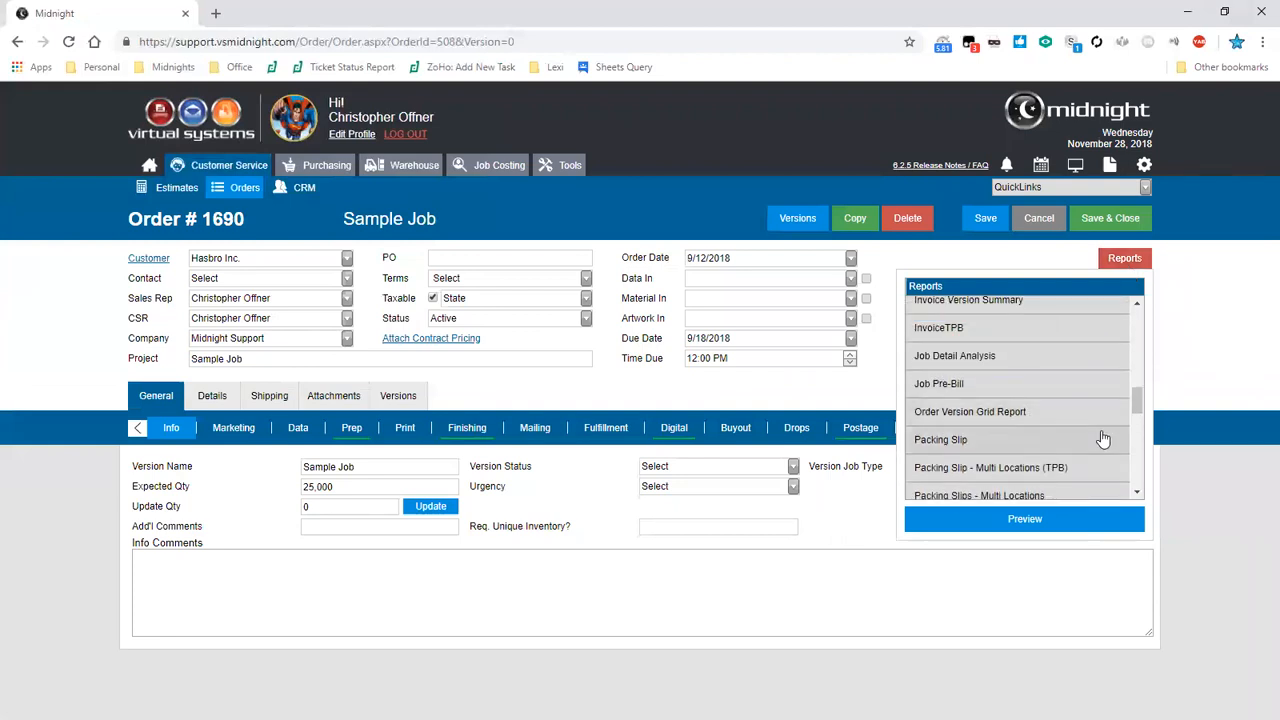
click(1090, 442)
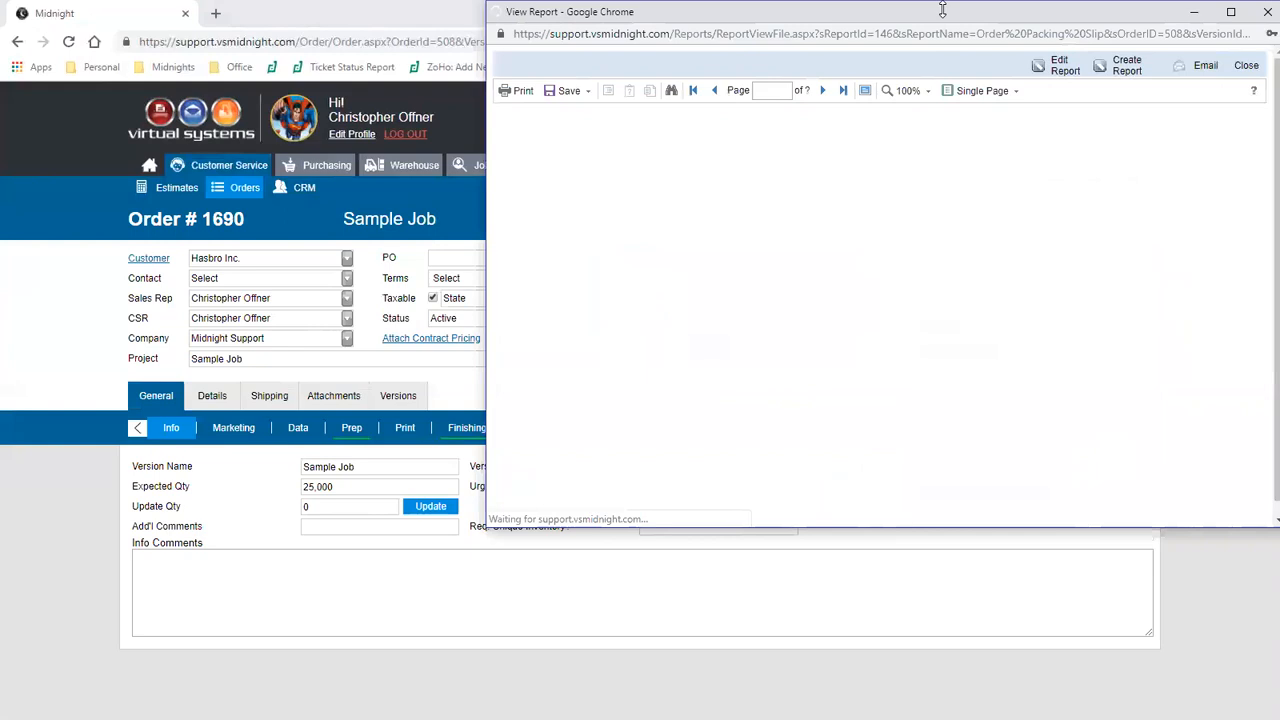
click(1070, 212)
click(1266, 12)
- Preview the order's Pull Ticket report, scroll through it, and close the preview
click(1123, 258)
scroll(1092, 366, up, 2)
scroll(1092, 366, down, 4)
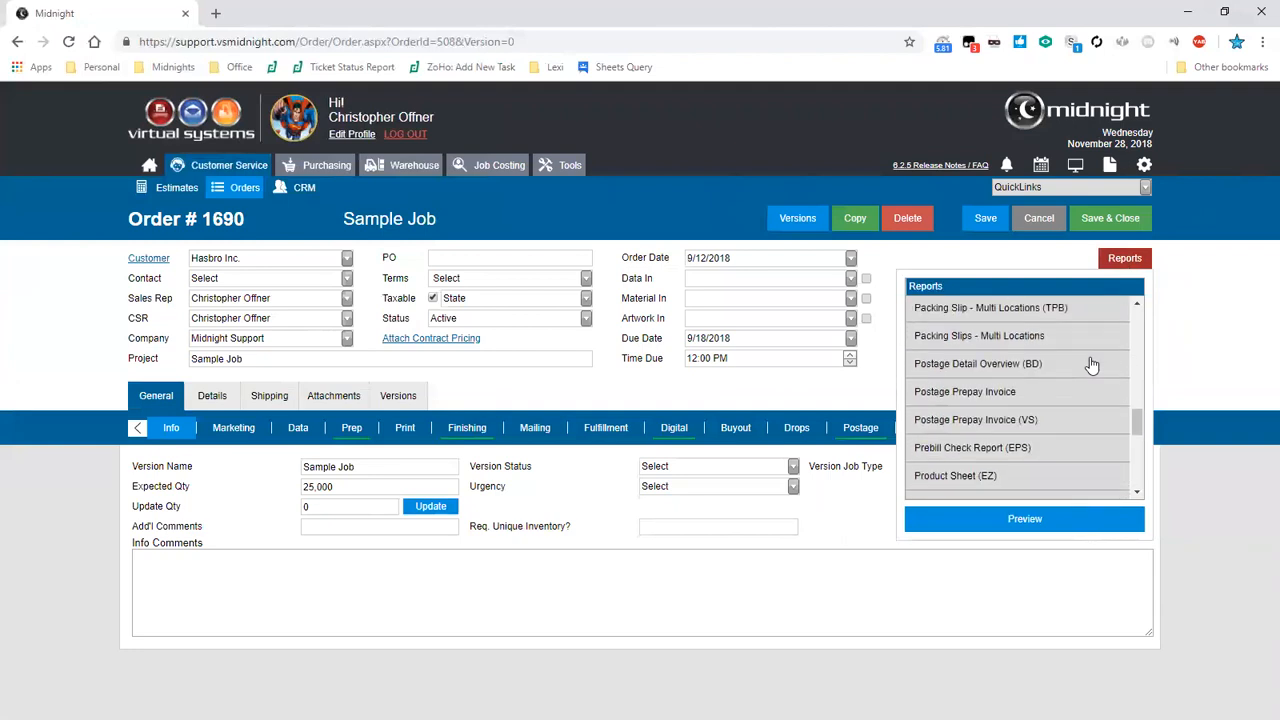
double_click(1087, 358)
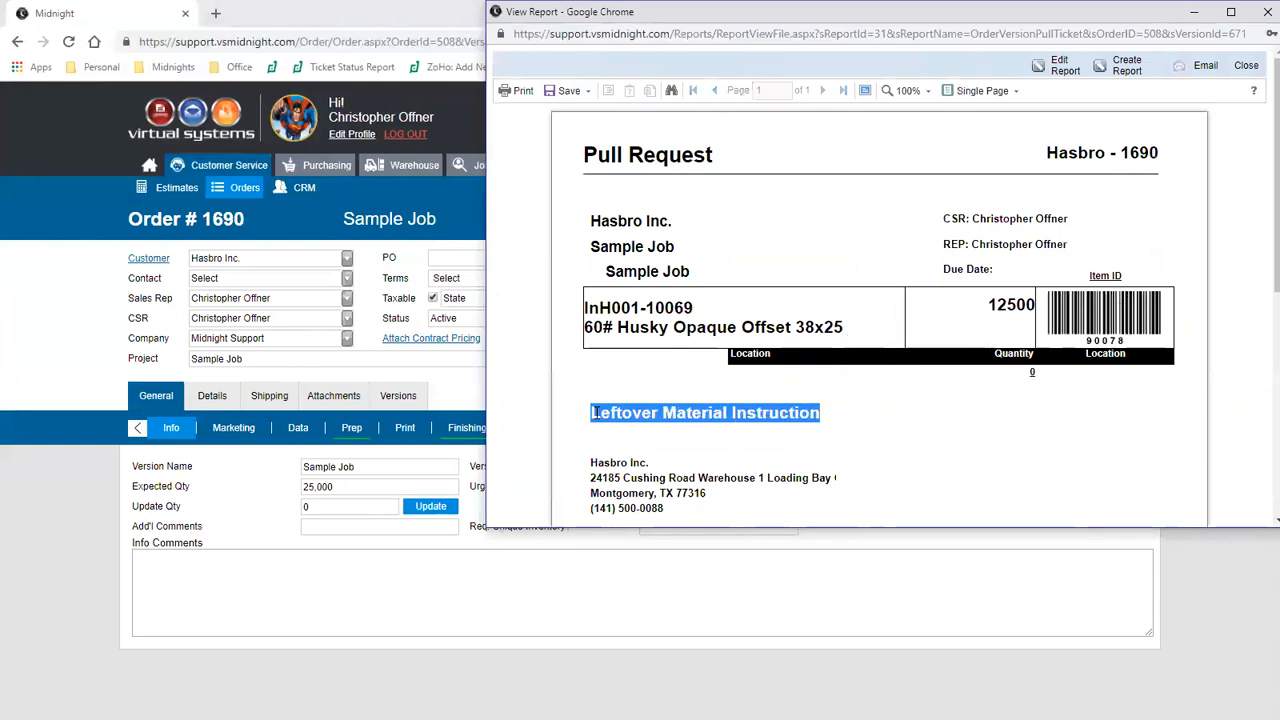
scroll(593, 412, down, 1)
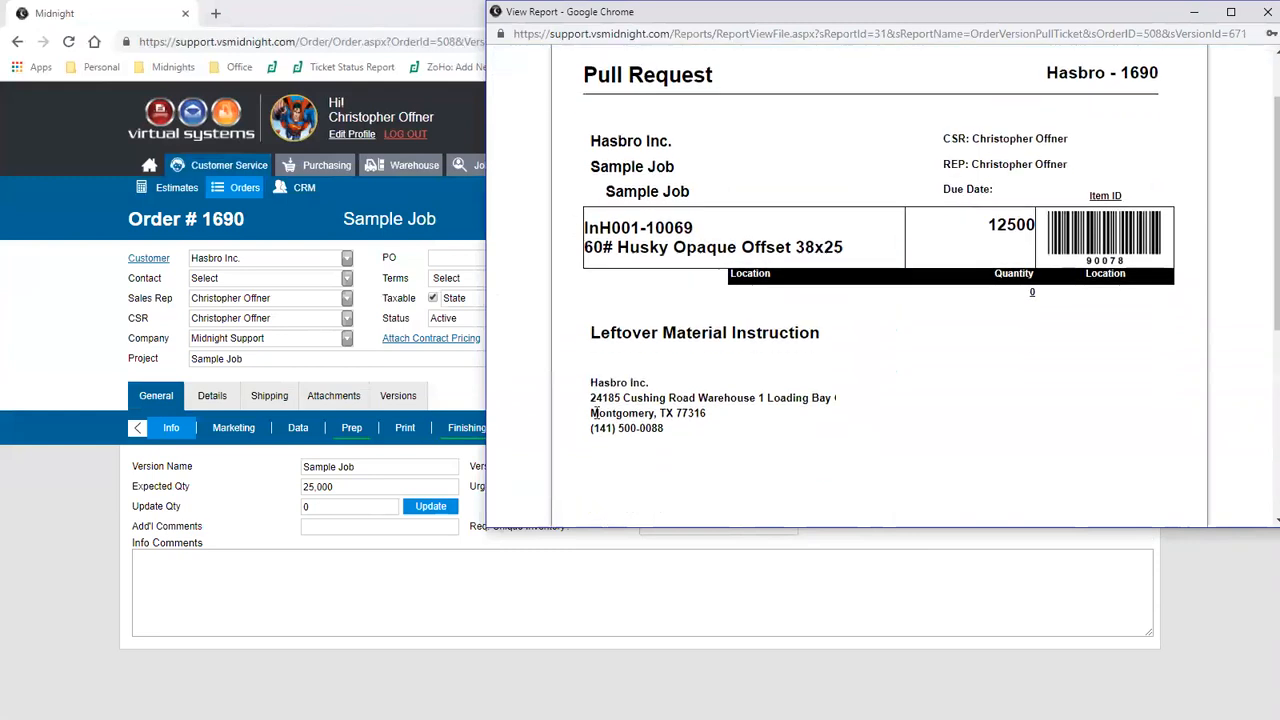
scroll(1077, 481, up, 1)
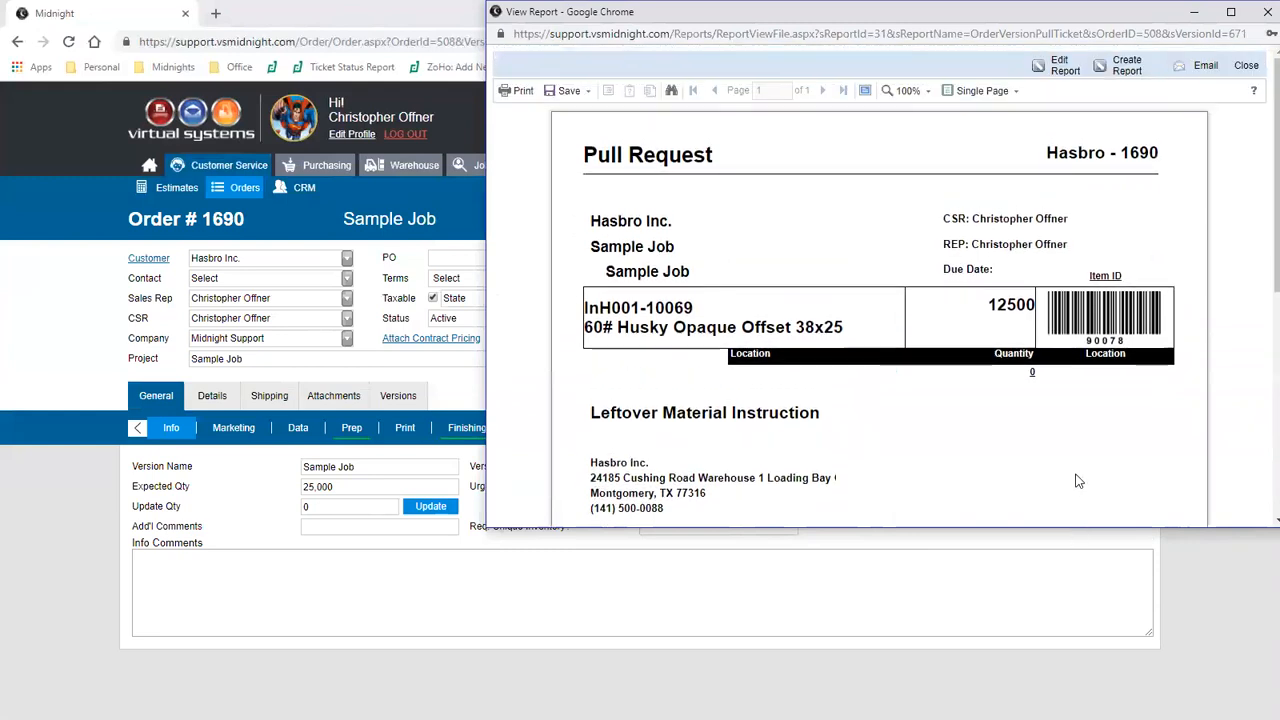
click(1246, 65)
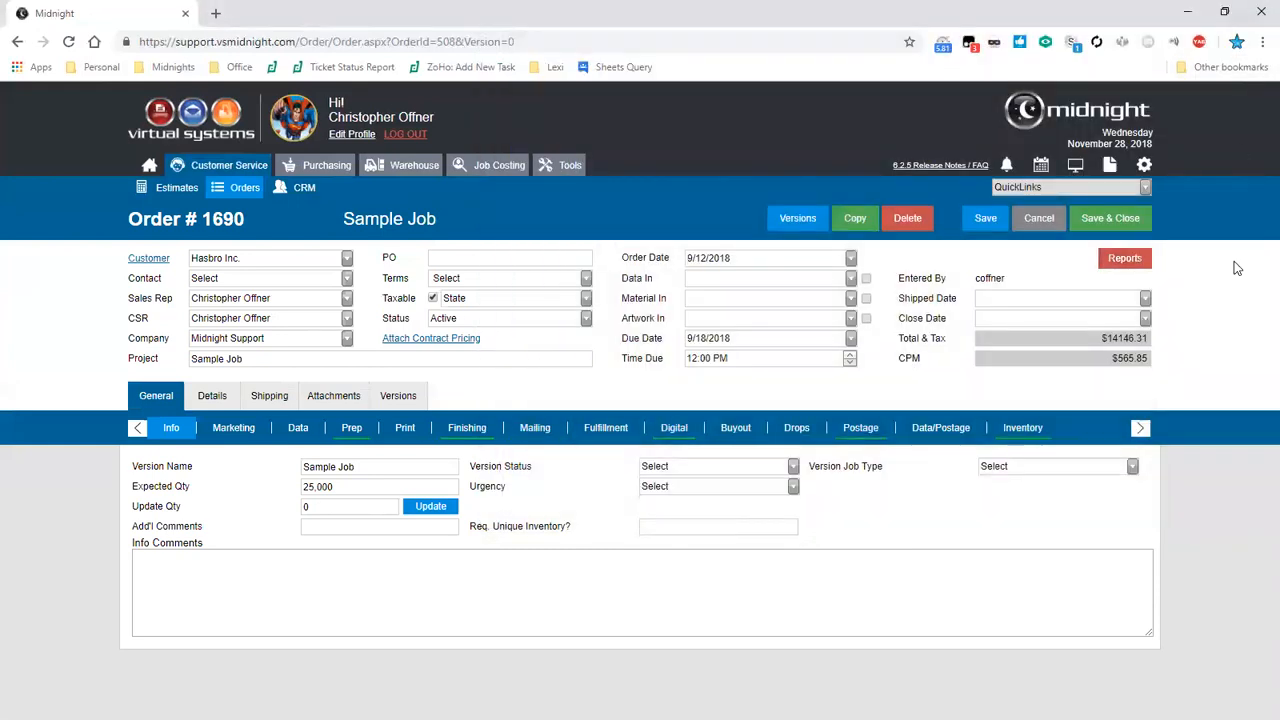
- Scroll through the order's report list back to the top and close the list
click(1140, 266)
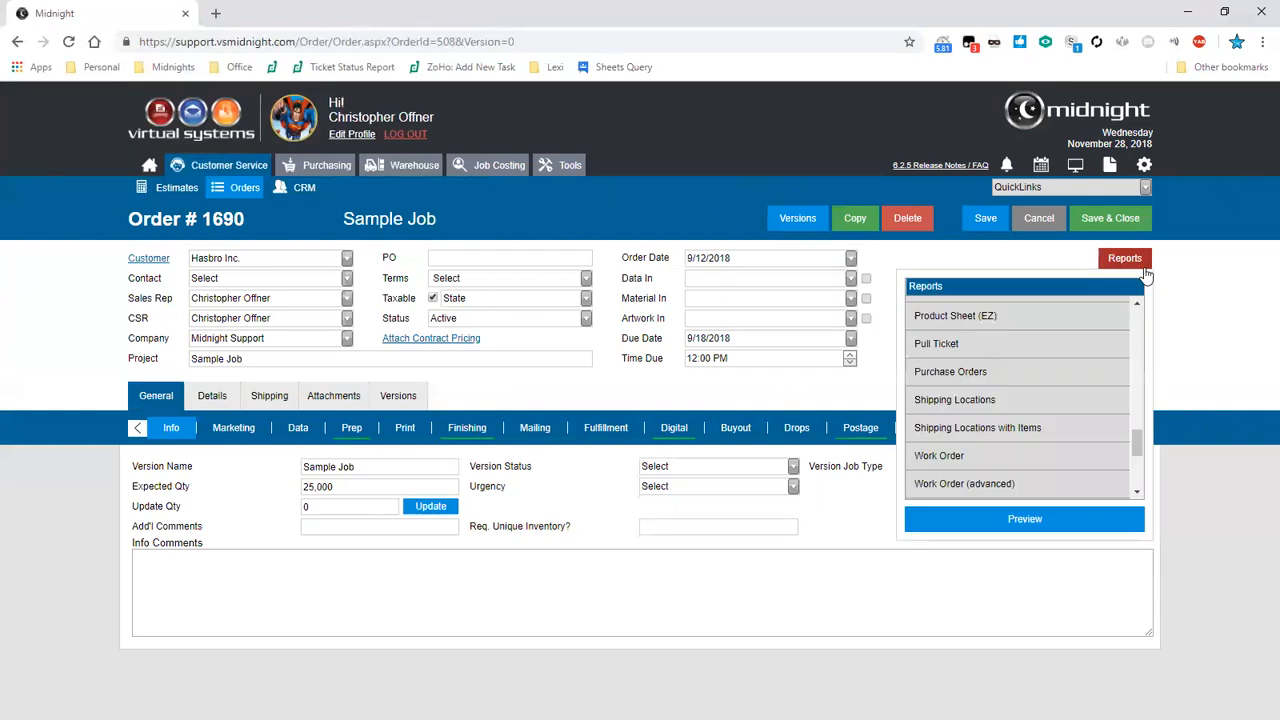
drag(1137, 443, 1136, 310)
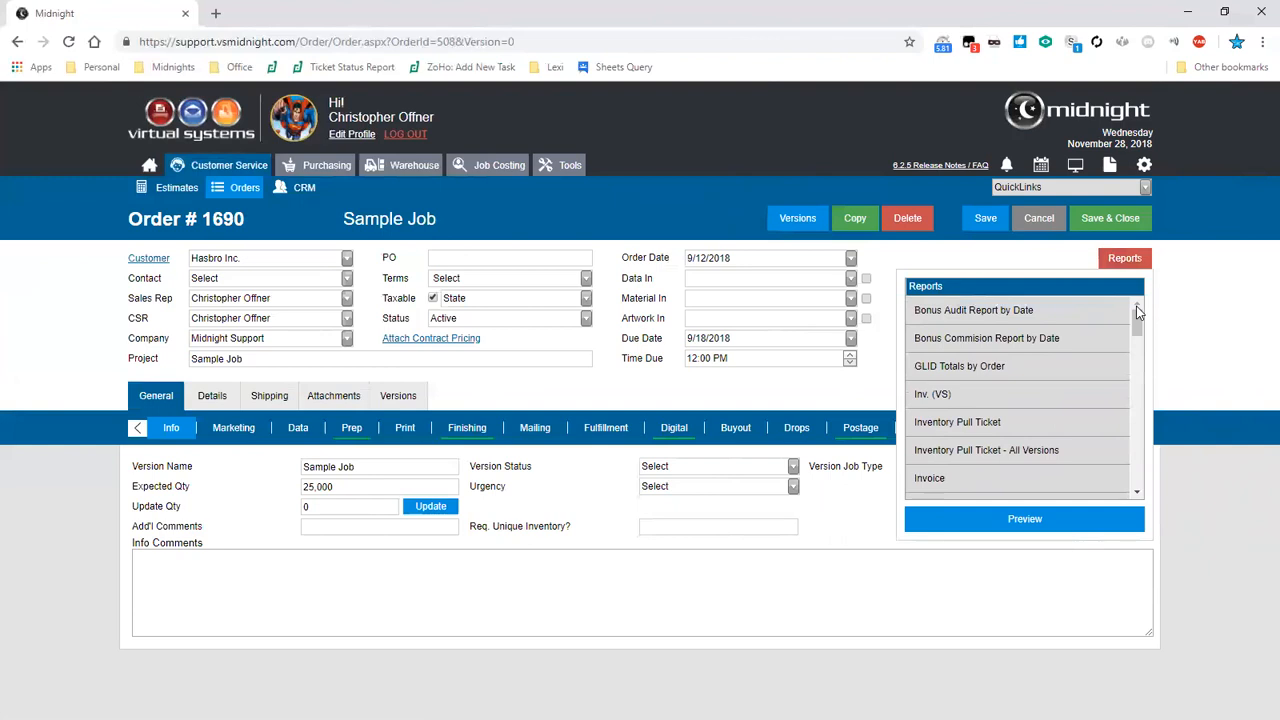
click(1124, 258)
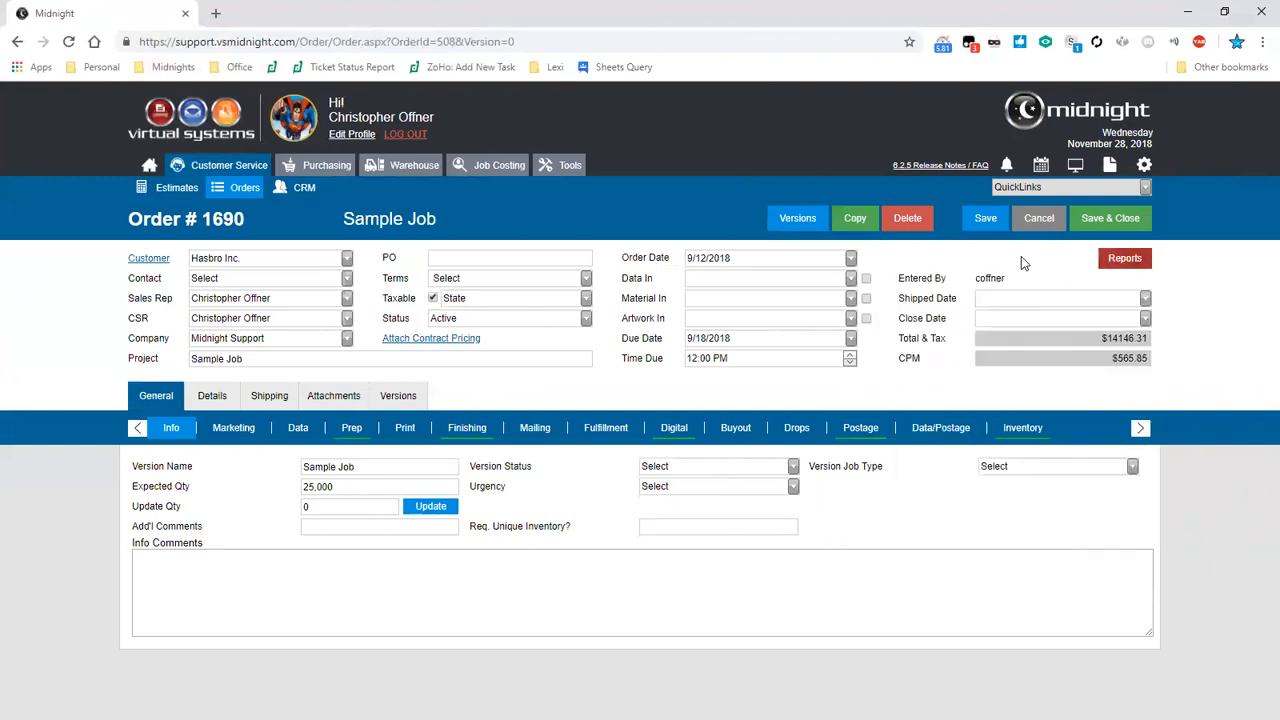
- Leave the order without saving, open the Midnight Reports page, and expand the Sales Reports folder
click(1038, 221)
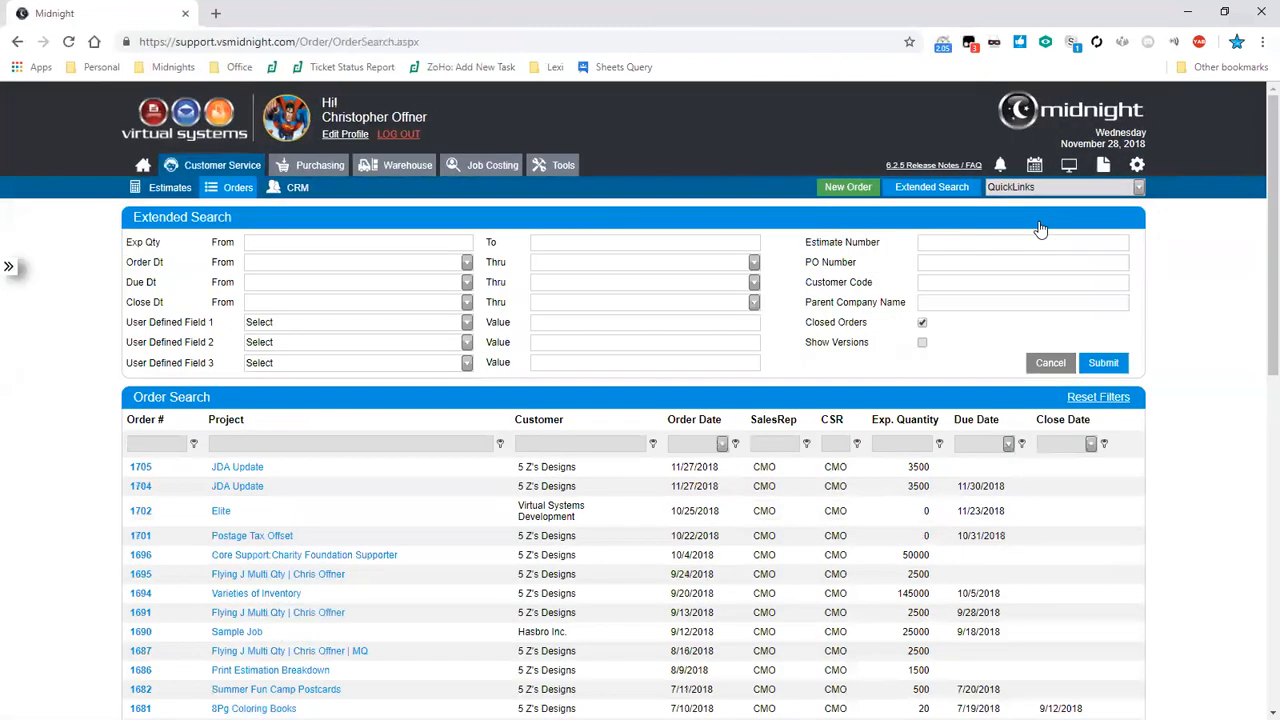
click(1103, 166)
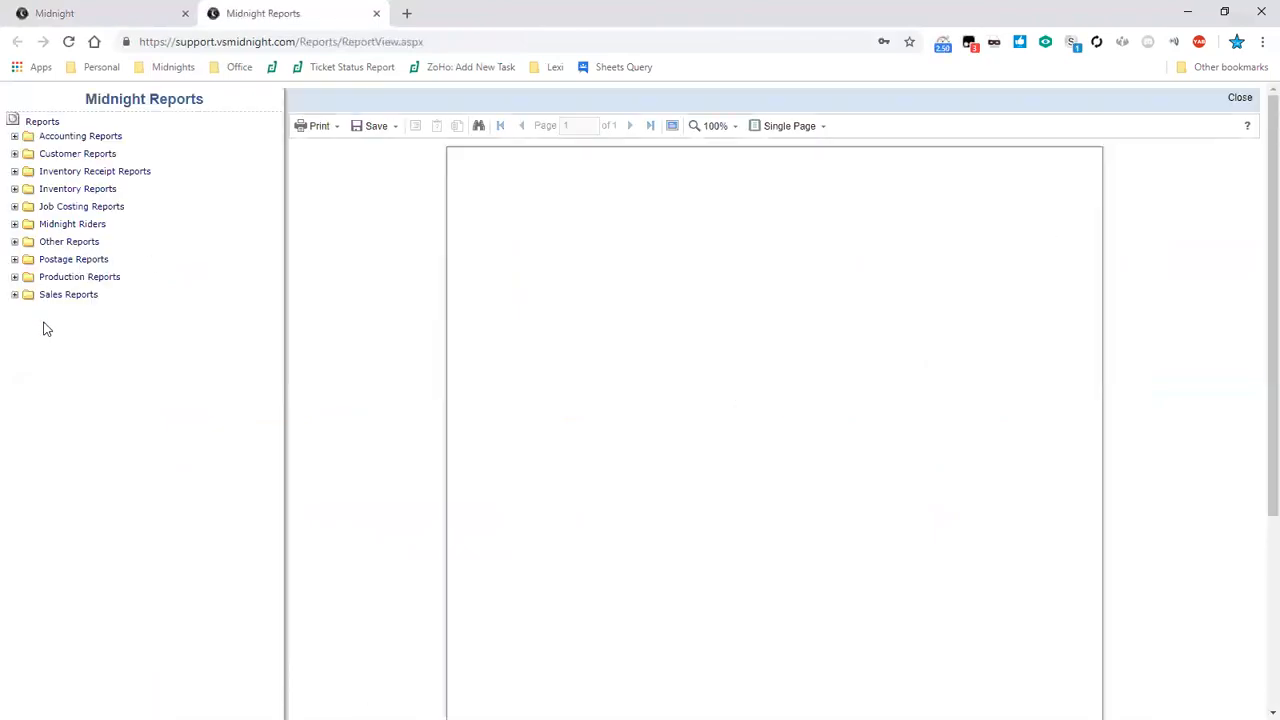
click(14, 295)
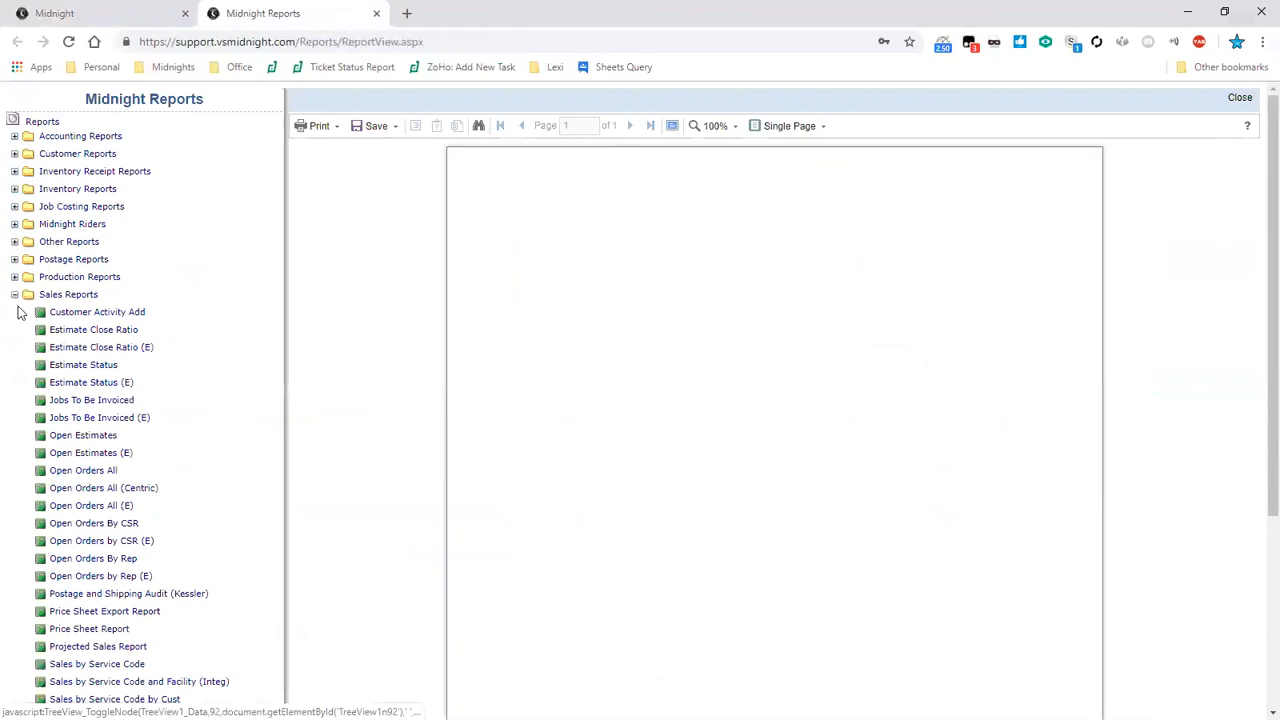
click(14, 277)
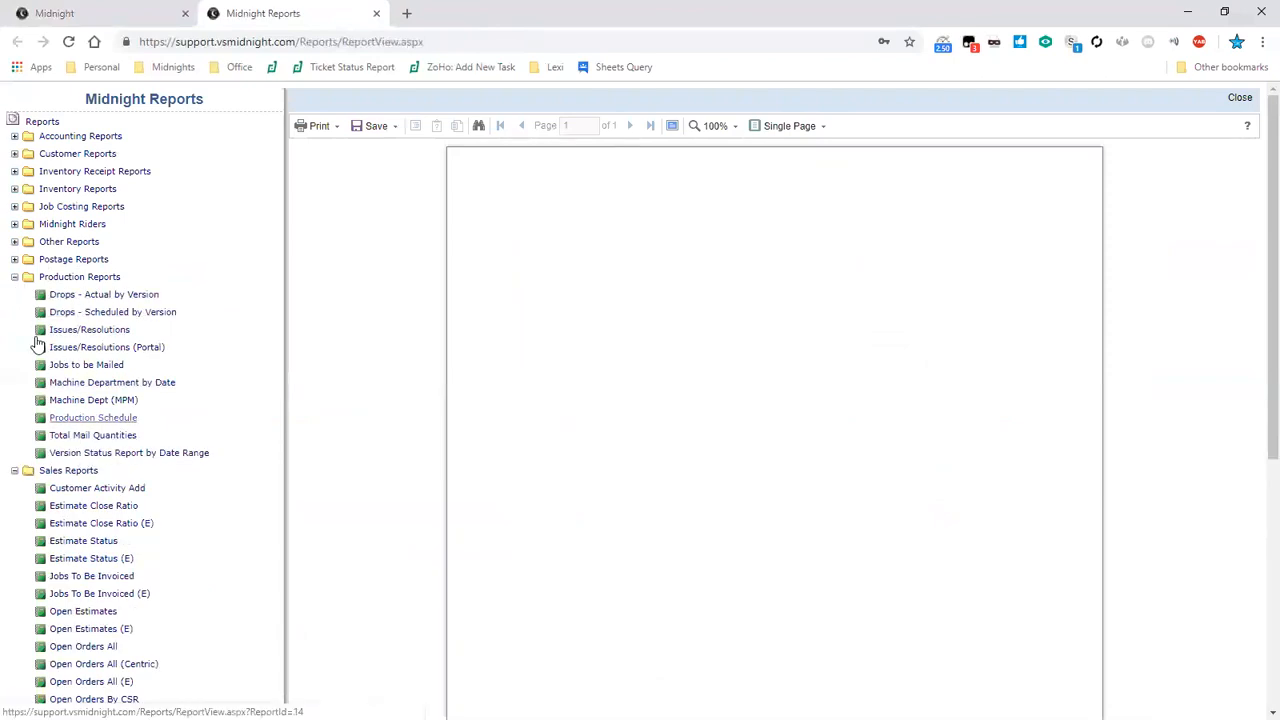
click(14, 277)
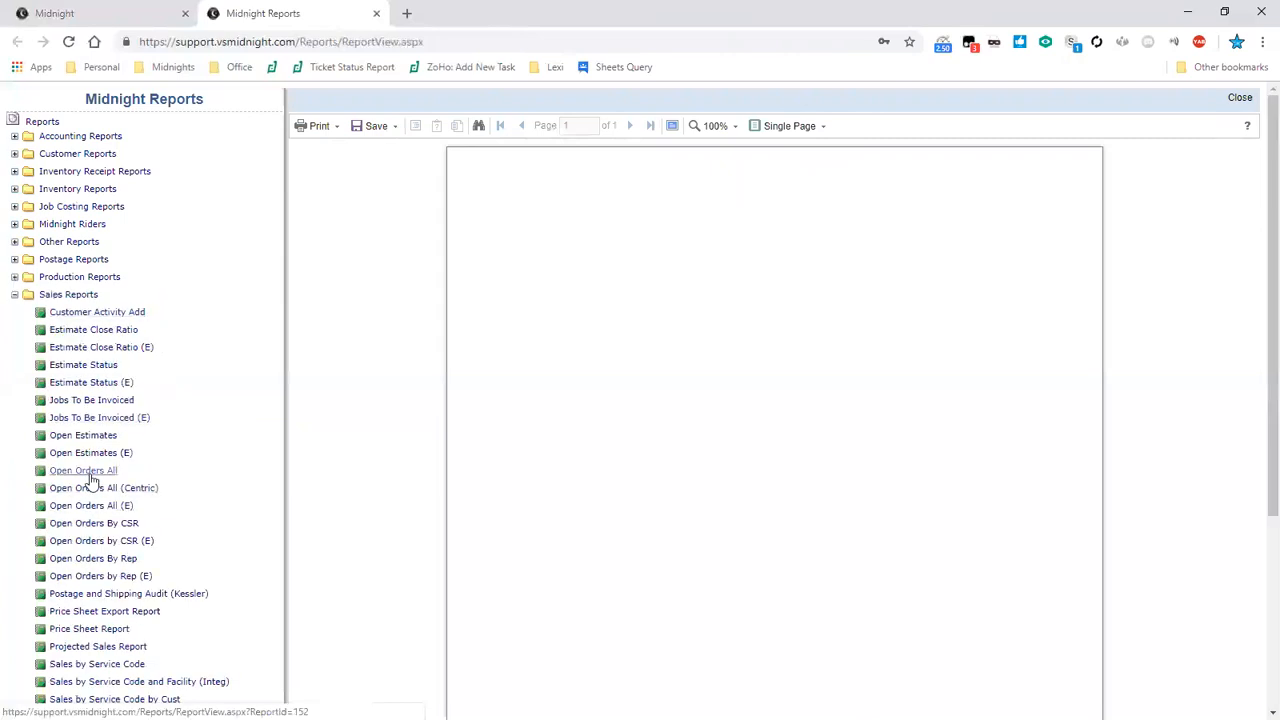
- Scroll through the sales reports and open the Sales Report
scroll(90, 483, down, 1)
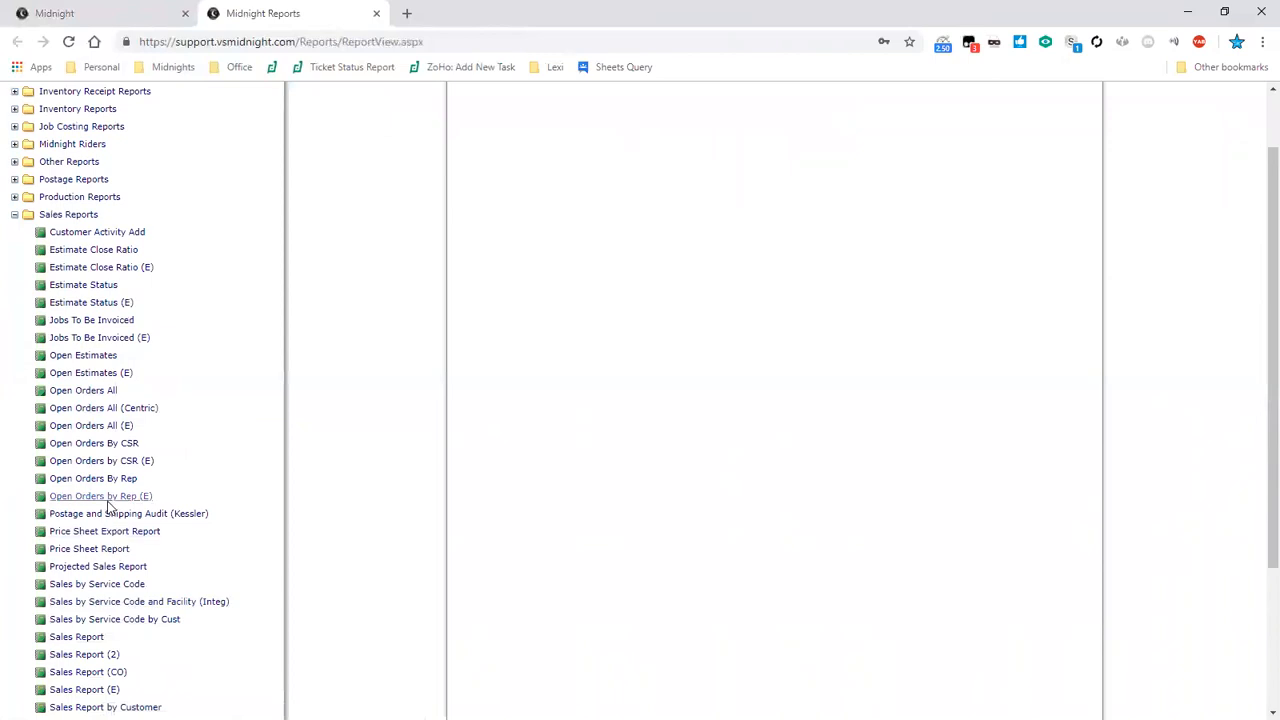
scroll(110, 508, down, 3)
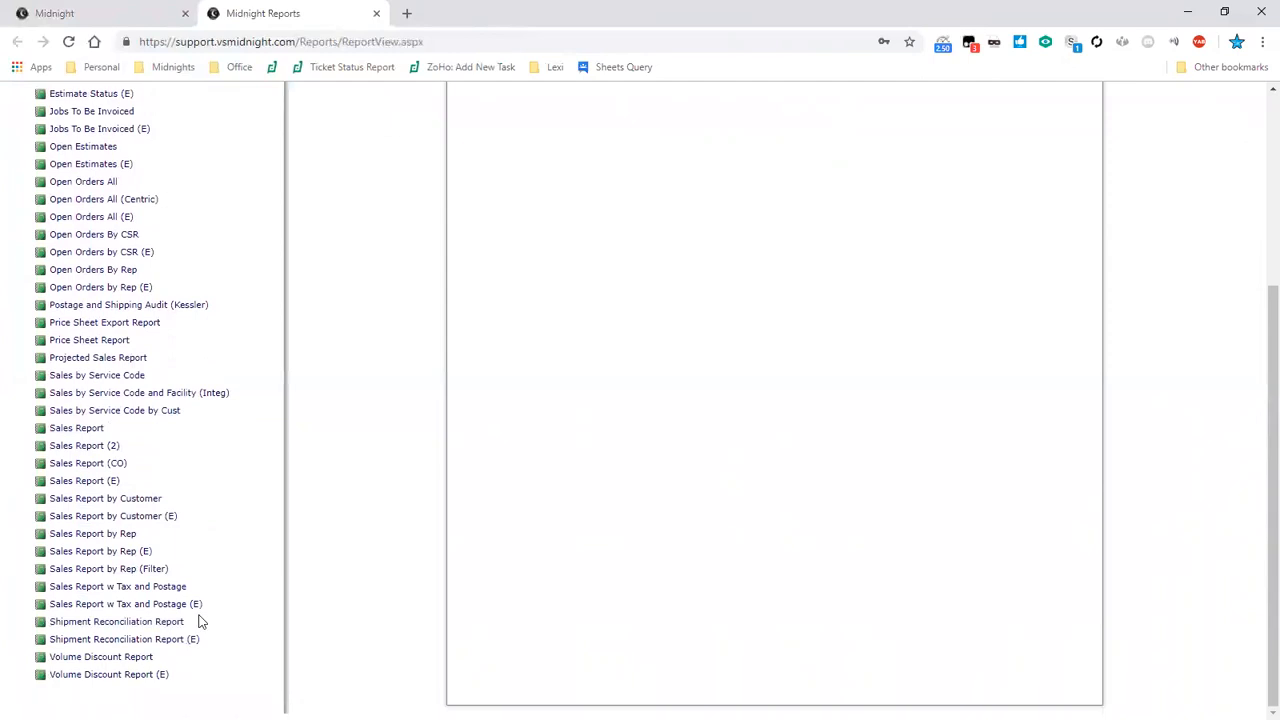
scroll(198, 620, up, 2)
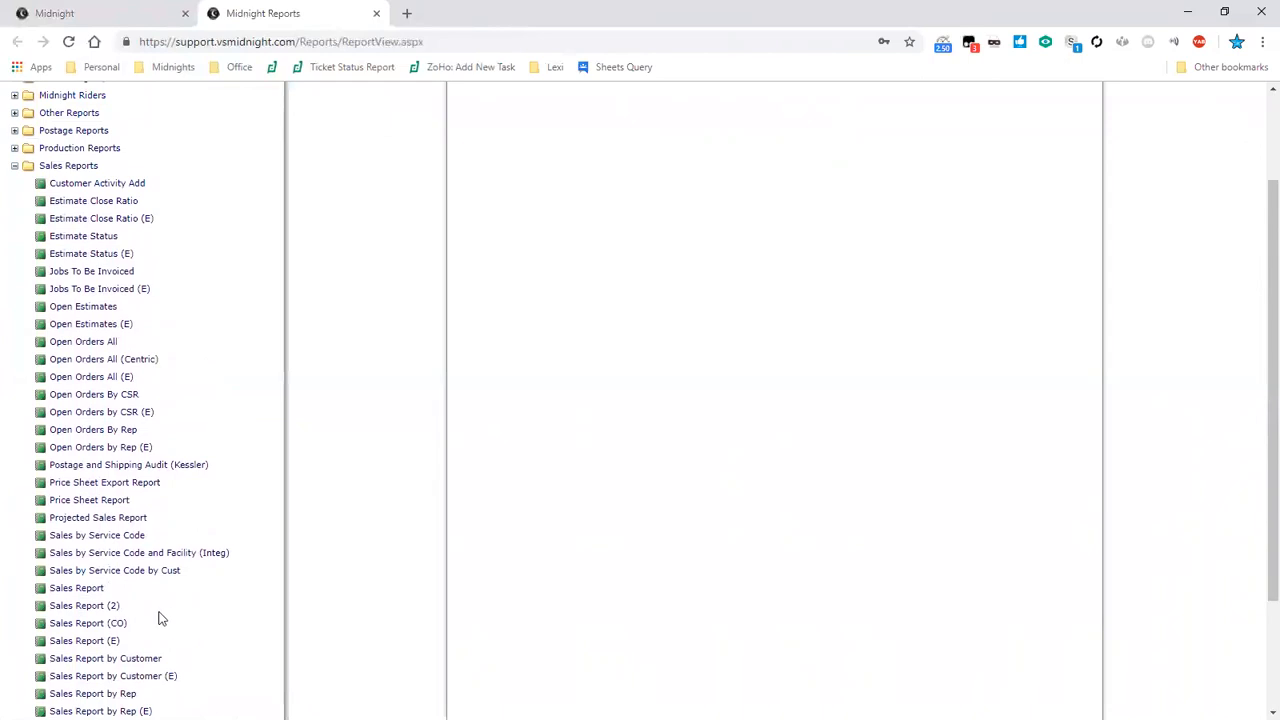
click(86, 590)
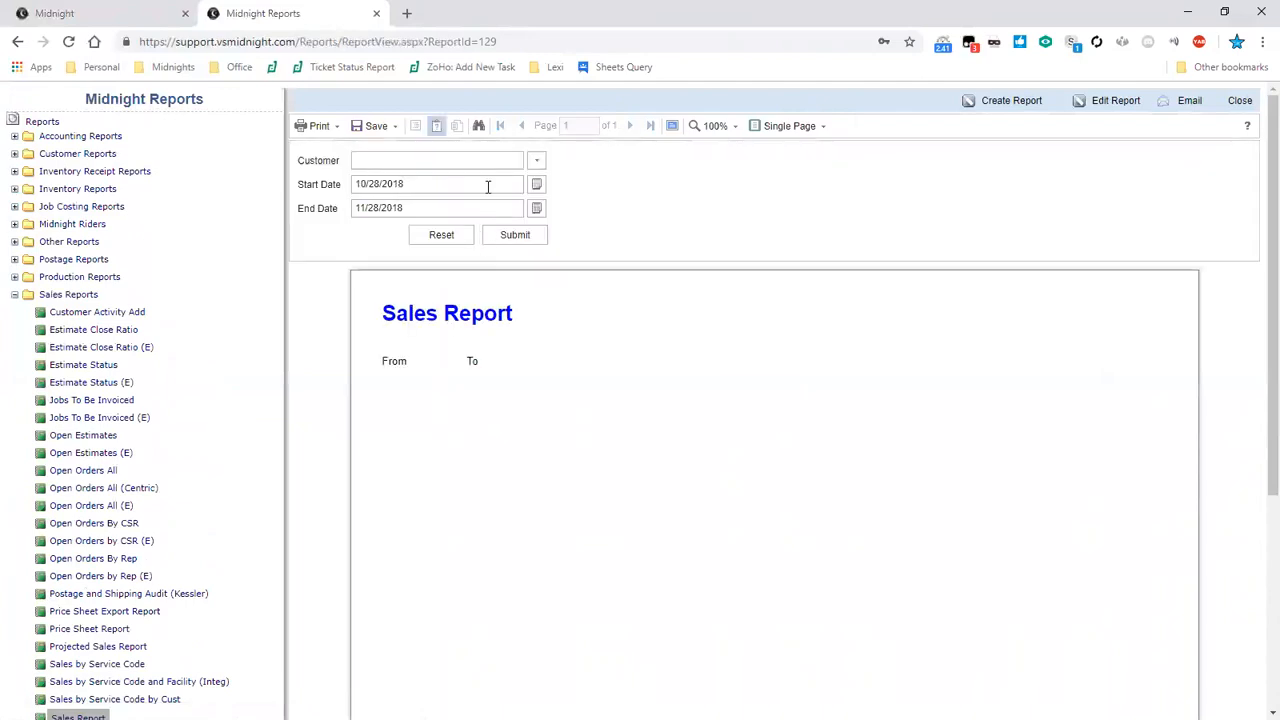
- Run the Sales Report for customer 5 Zs Designs with a start date of 09/28/2018 and end date 11/28/2018
click(536, 160)
click(528, 206)
click(533, 235)
click(996, 351)
drag(362, 187, 341, 196)
text(9)
click(537, 161)
click(478, 229)
click(515, 234)
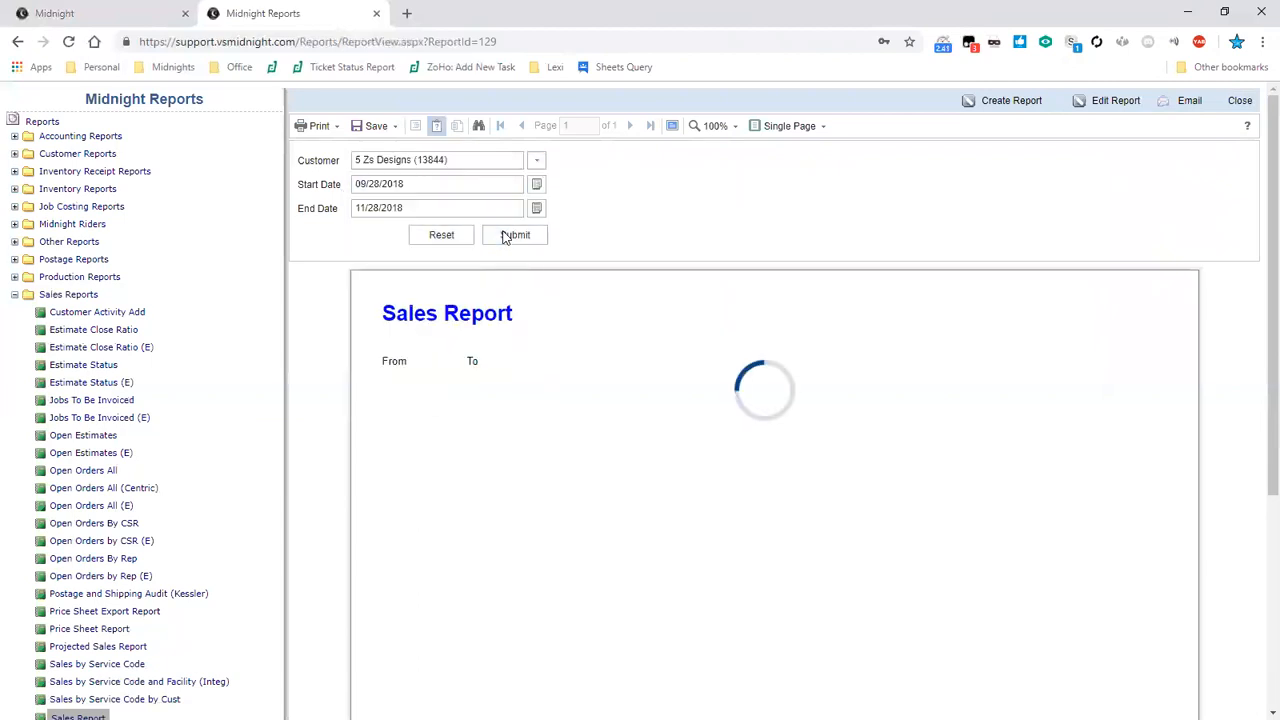